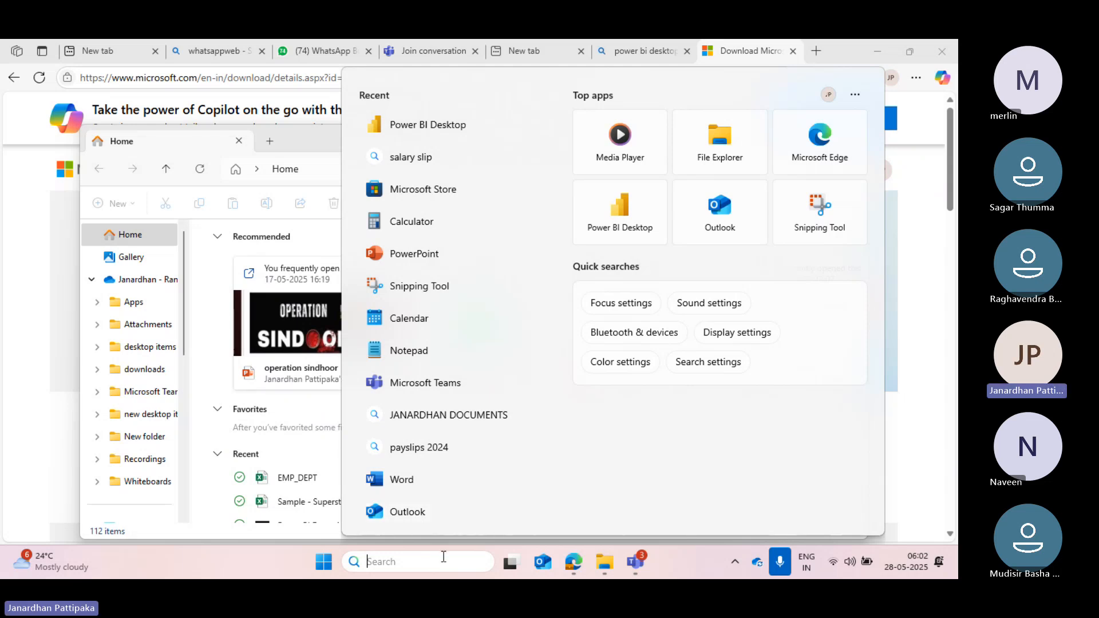
Open Notepad, add a new blank note and maximize its window.
{"action": "type", "text": "notepad"}
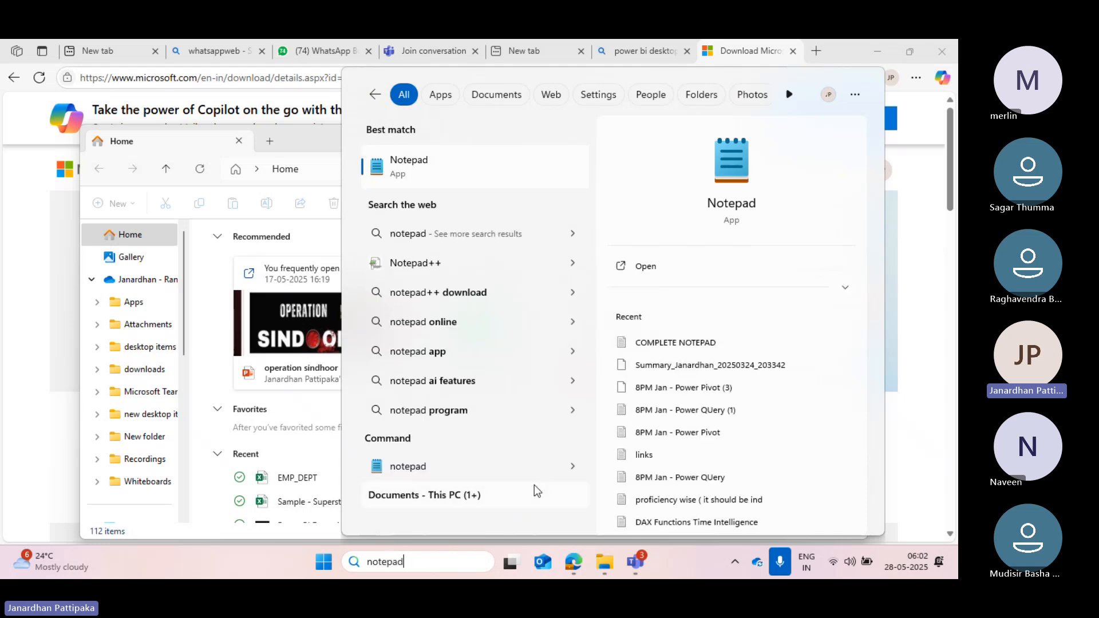
{"action": "left_click", "coordinate": [726, 198]}
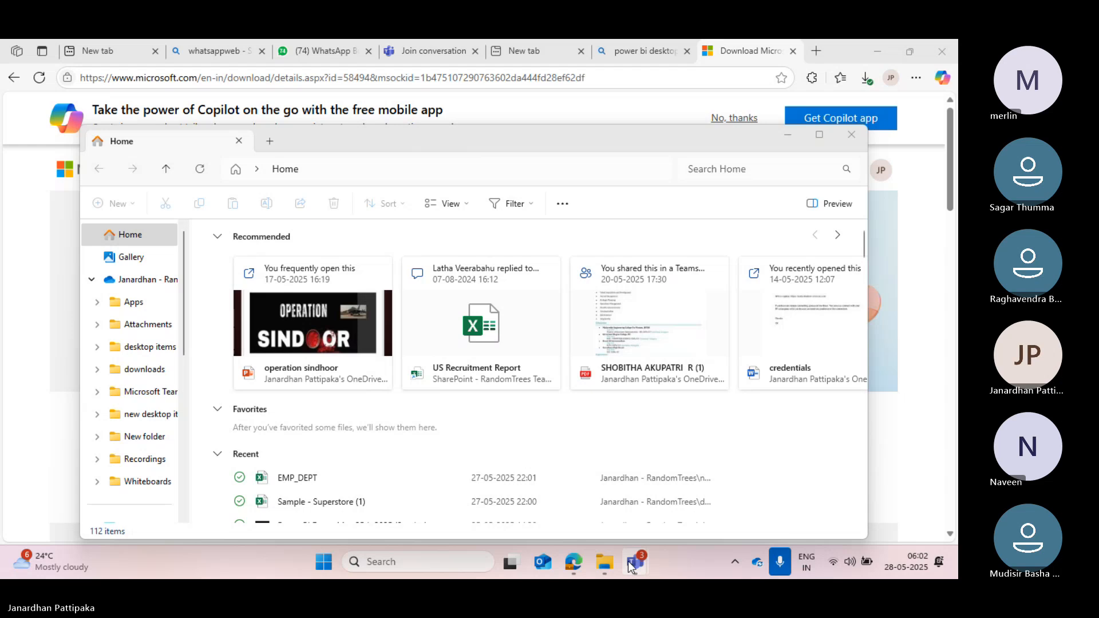
{"action": "mouse_move", "coordinate": [638, 563]}
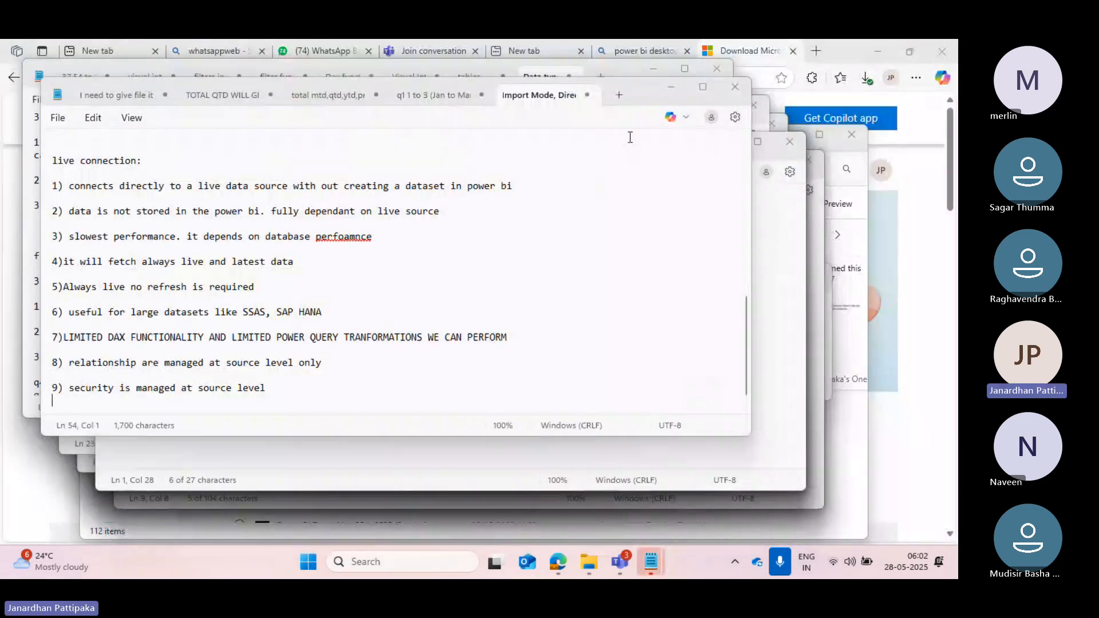
{"action": "mouse_move", "coordinate": [703, 90]}
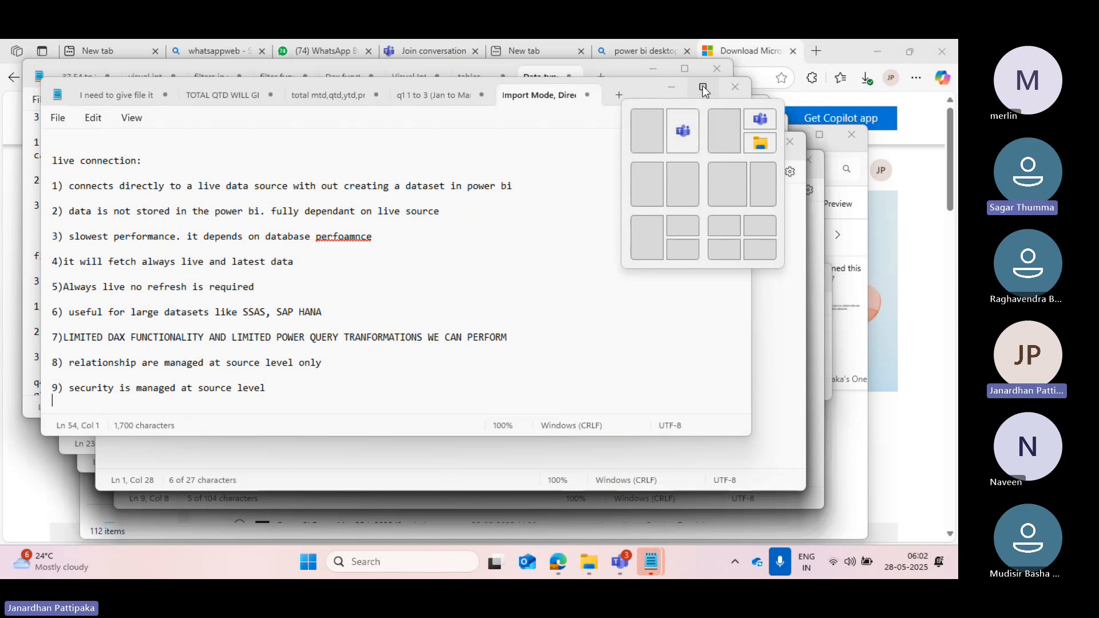
{"action": "left_click", "coordinate": [619, 94]}
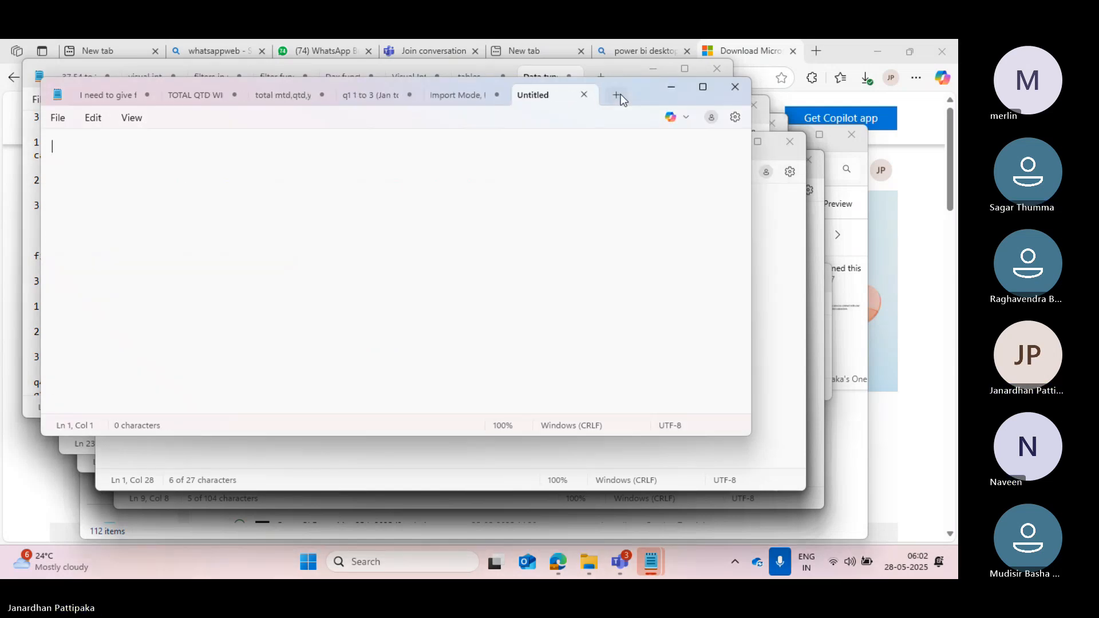
{"action": "left_click", "coordinate": [703, 87]}
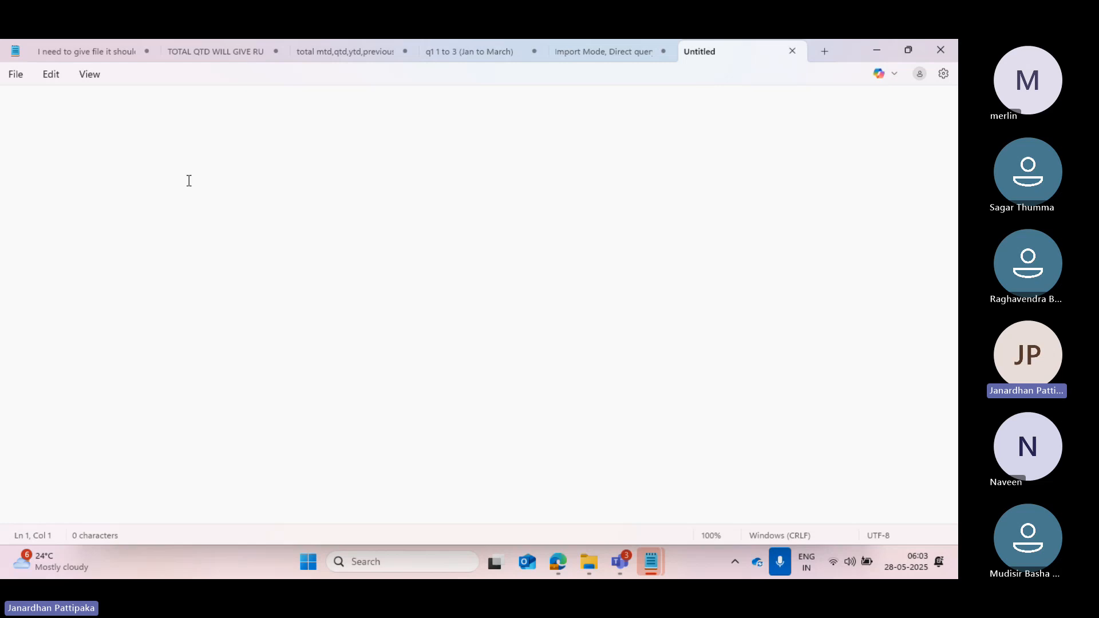
Write the heading "how to download the power bi desktop:" followed by an empty line.
{"action": "type", "text": "h"}
{"action": "key", "text": "BackSpace"}
{"action": "type", "text": "how to download"}
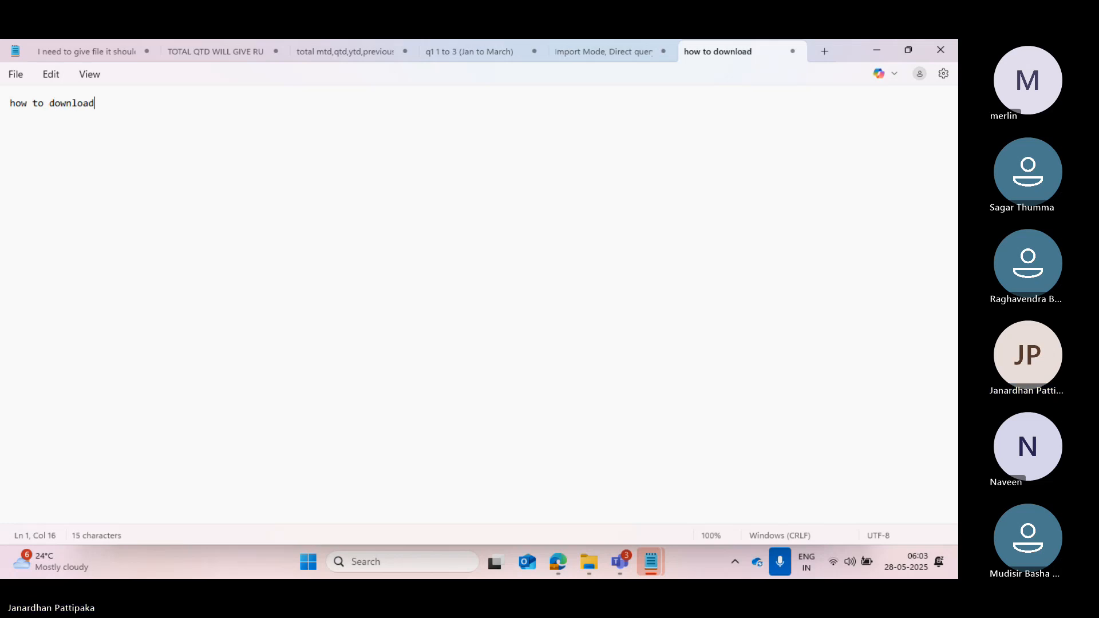
{"action": "type", "text": " the pow"}
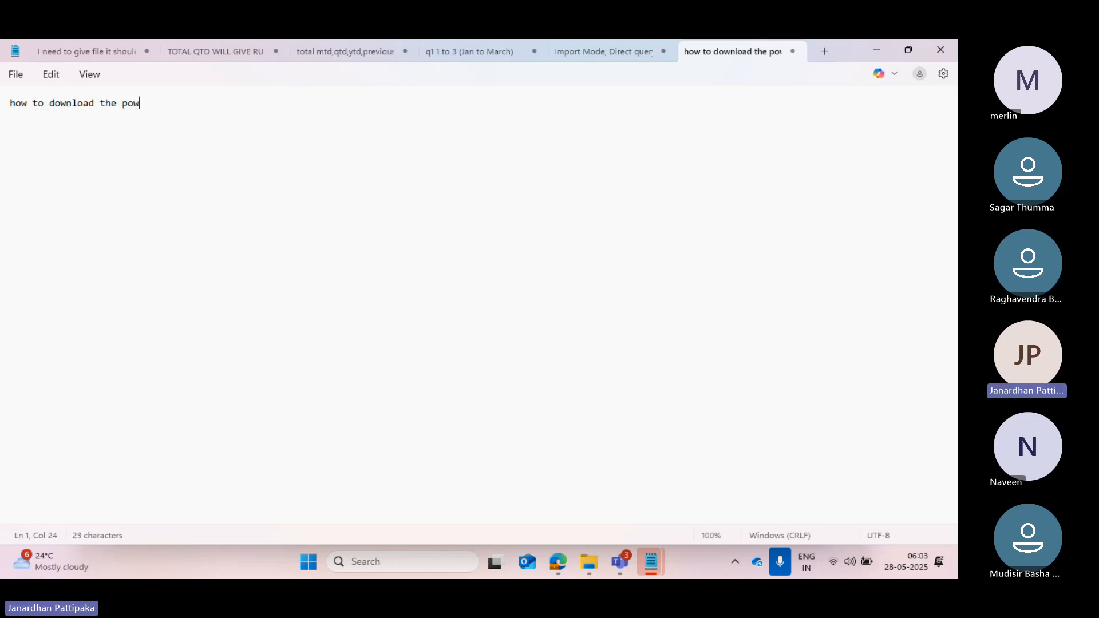
{"action": "type", "text": "er bi desktop:"}
{"action": "key", "text": "Return"}
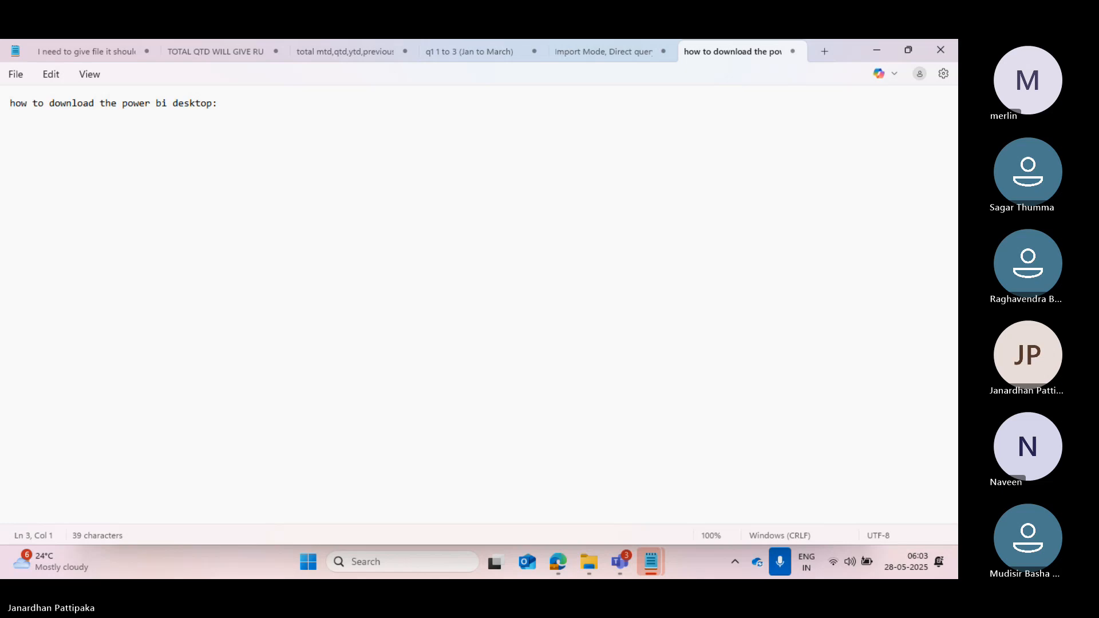
{"action": "key", "text": "Return"}
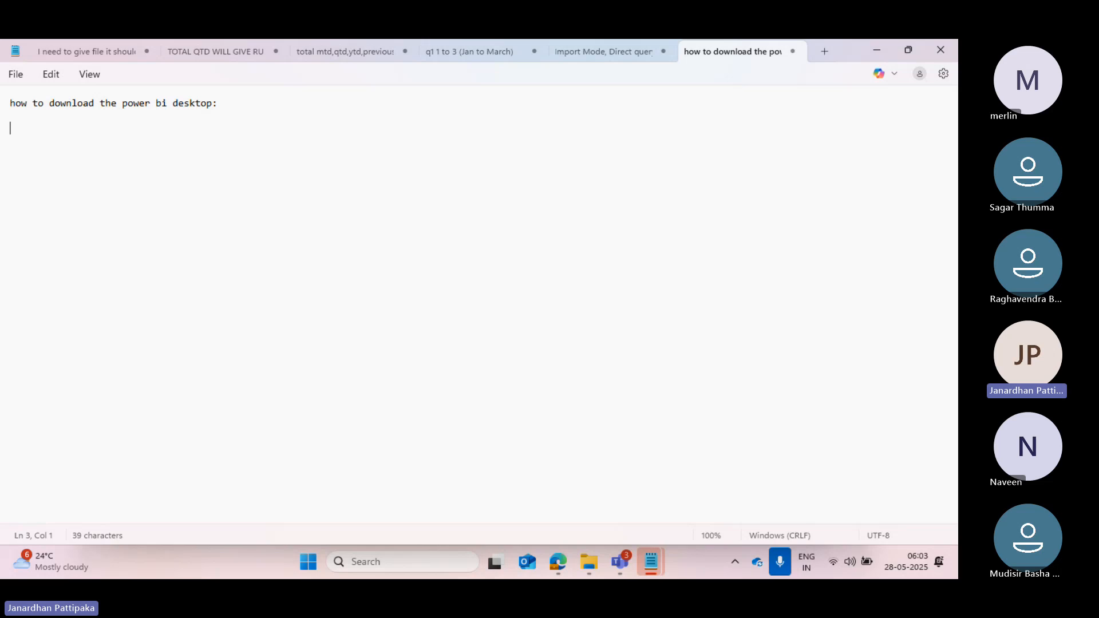
List the download sources under the heading as "1) Microsoft store" and "2) google".
{"action": "type", "text": "1) microsoft sr"}
{"action": "key", "text": "BackSpace"}
{"action": "type", "text": "tore"}
{"action": "key", "text": "Return"}
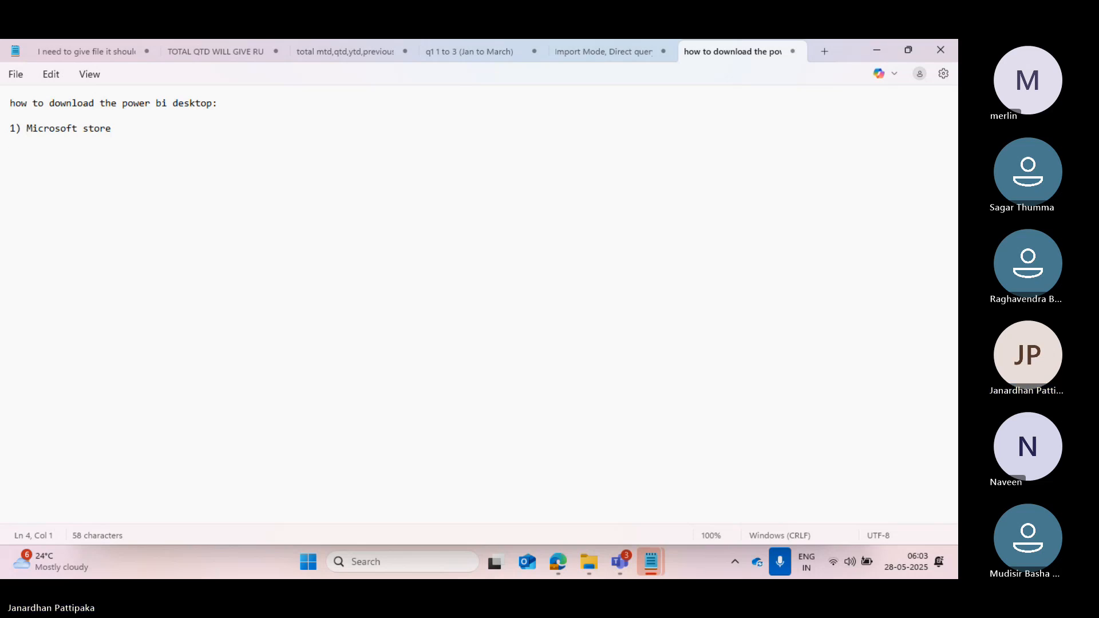
{"action": "type", "text": "2"}
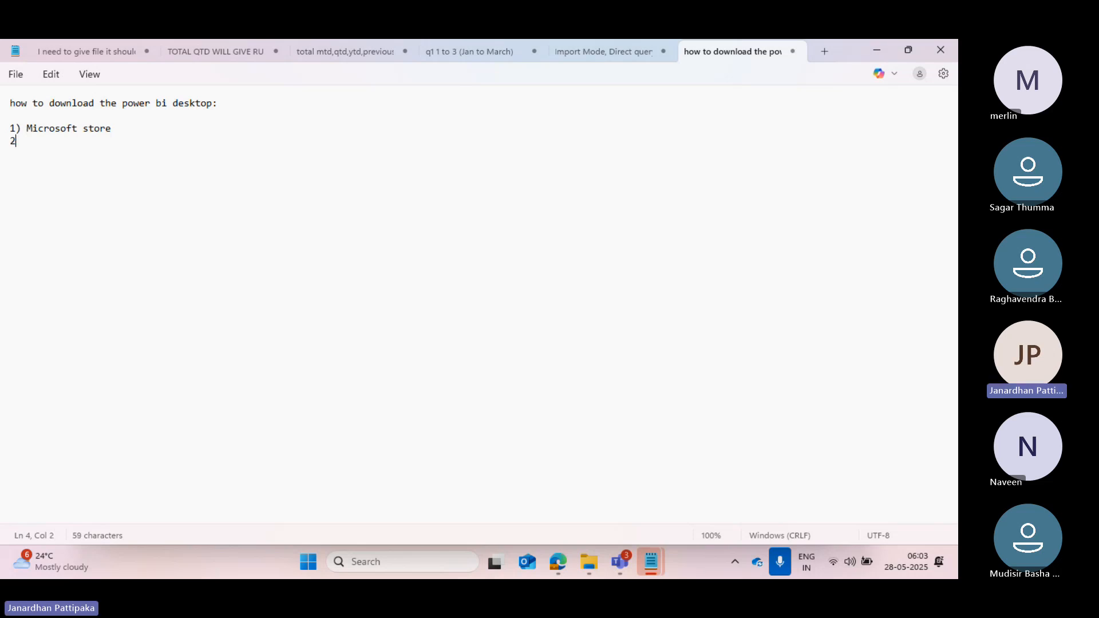
{"action": "type", "text": ") google"}
{"action": "left_click", "coordinate": [118, 130]}
Open the Microsoft Store, search it for "power" and show the Power BI Desktop product page.
{"action": "left_click", "coordinate": [369, 564]}
{"action": "type", "text": "mic"}
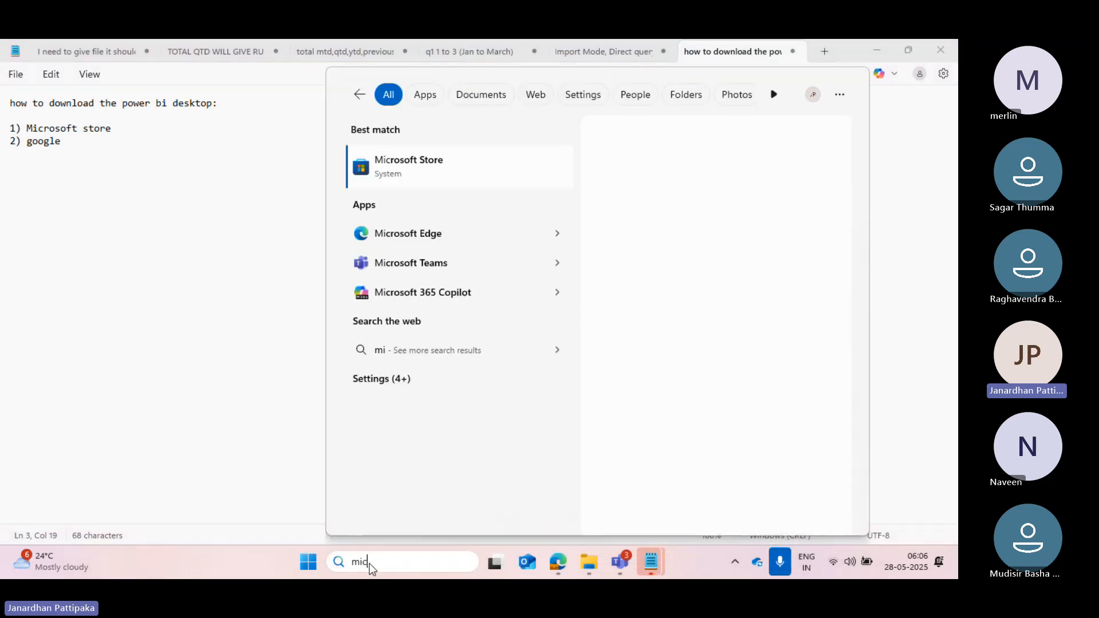
{"action": "type", "text": "rosoft"}
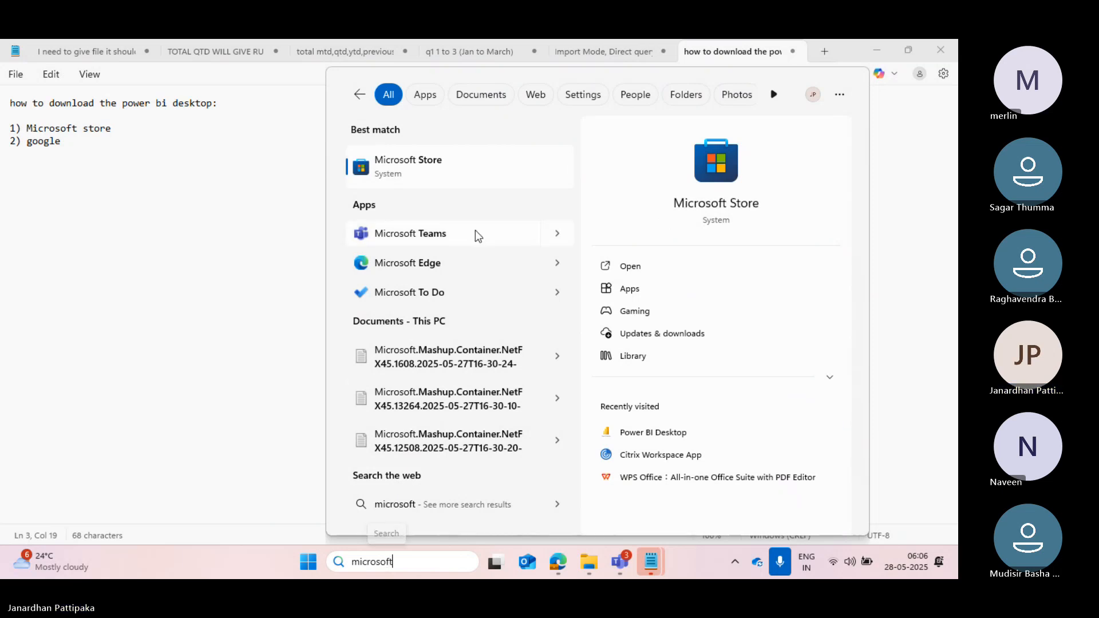
{"action": "left_click", "coordinate": [697, 211]}
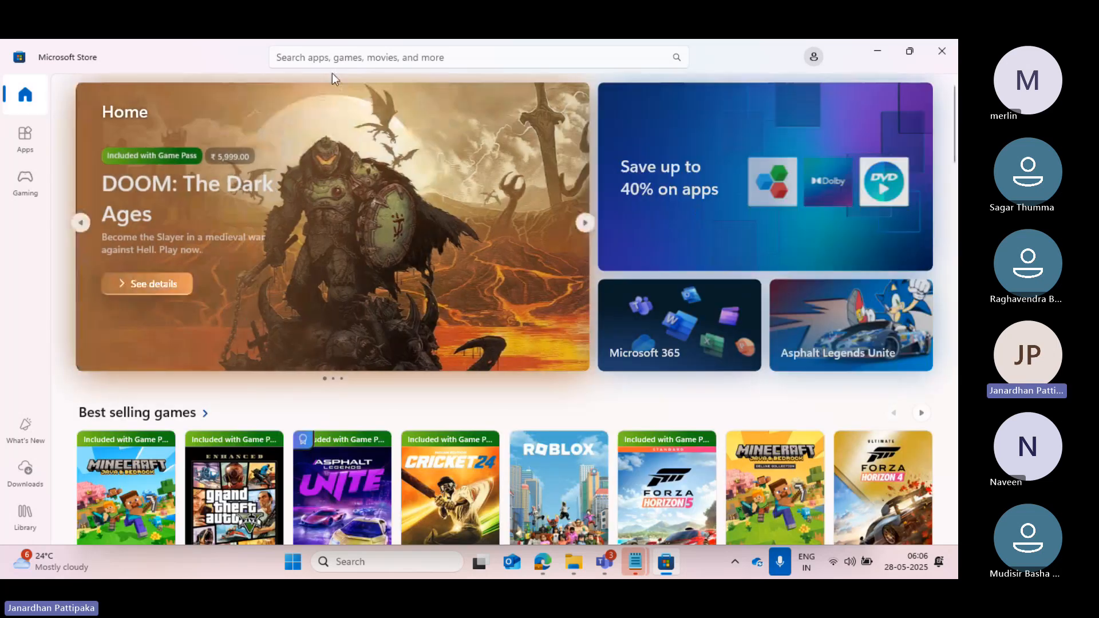
{"action": "left_click", "coordinate": [300, 60]}
{"action": "type", "text": "power"}
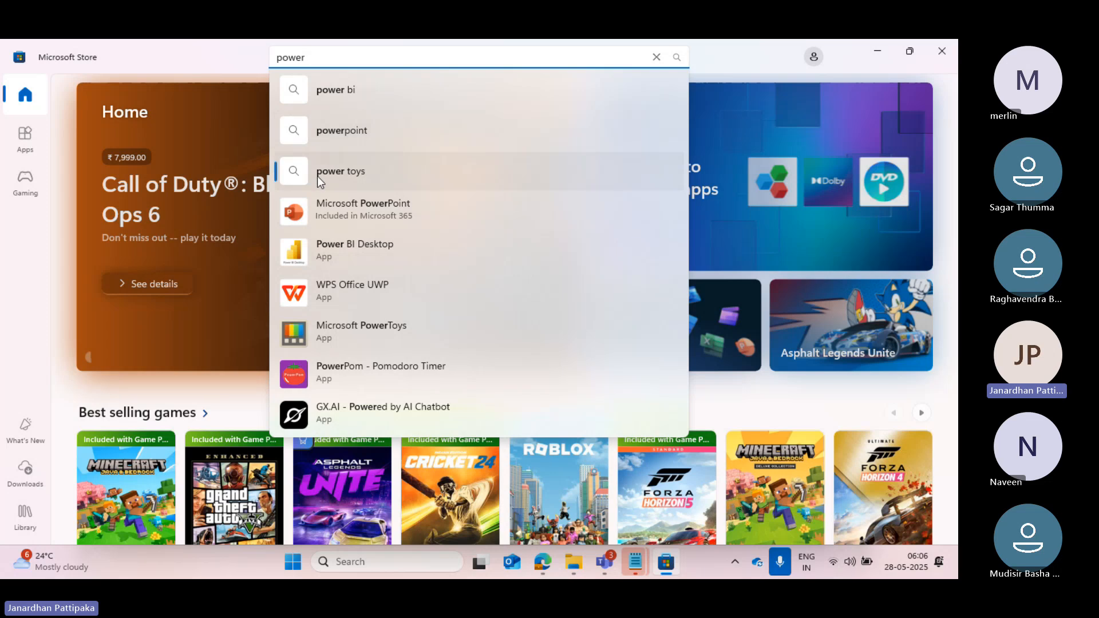
{"action": "left_click", "coordinate": [340, 261]}
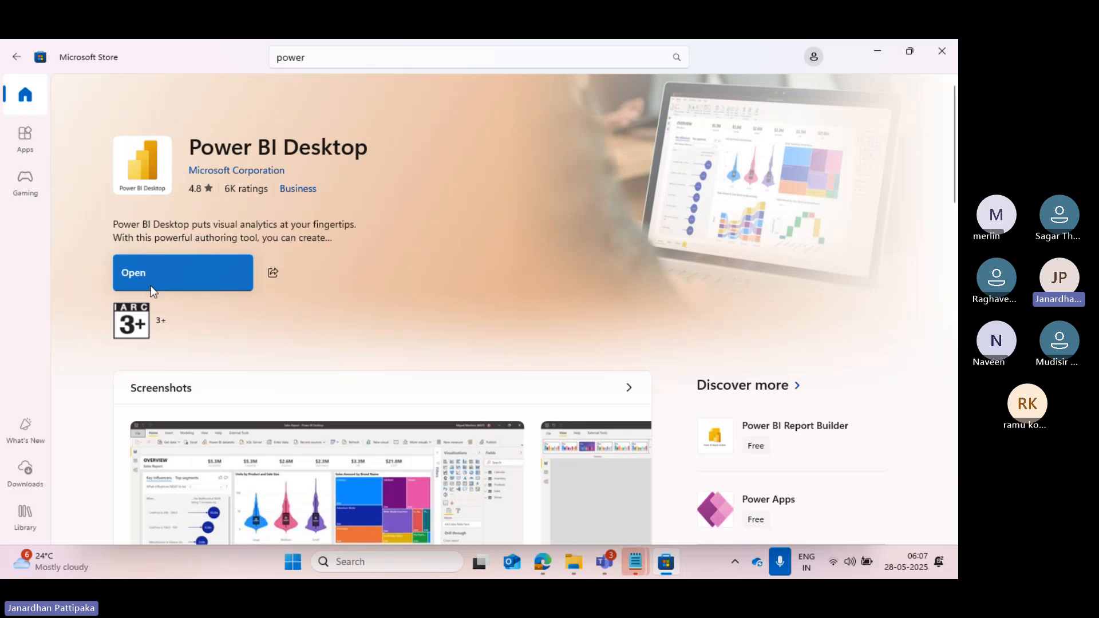
Launch Power BI Desktop from its store page and start a blank report.
{"action": "left_click", "coordinate": [195, 279]}
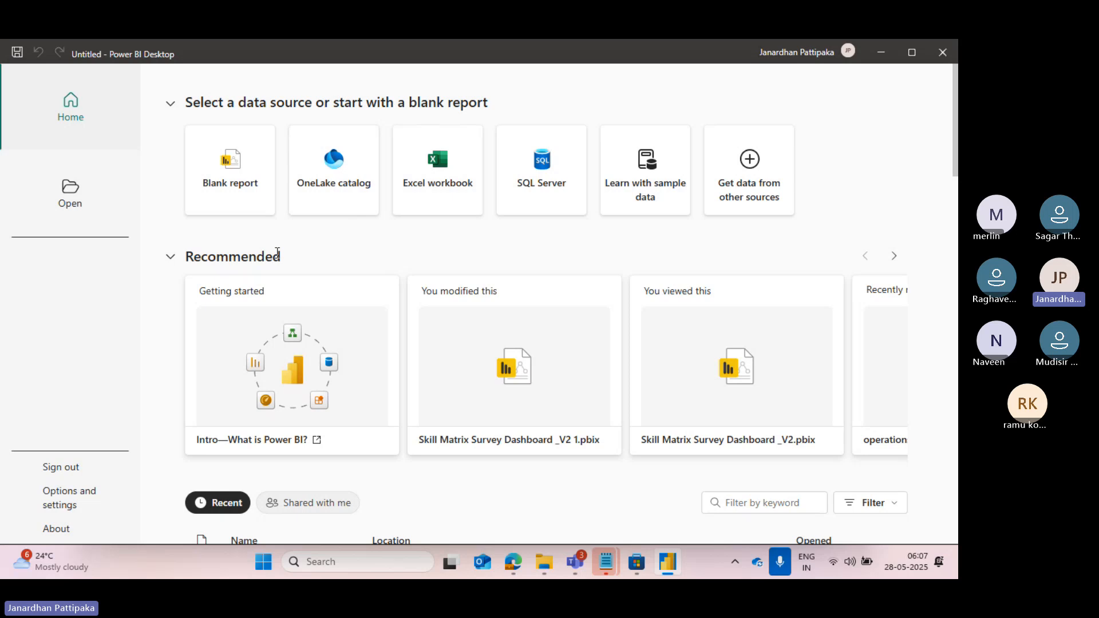
{"action": "left_click", "coordinate": [234, 180]}
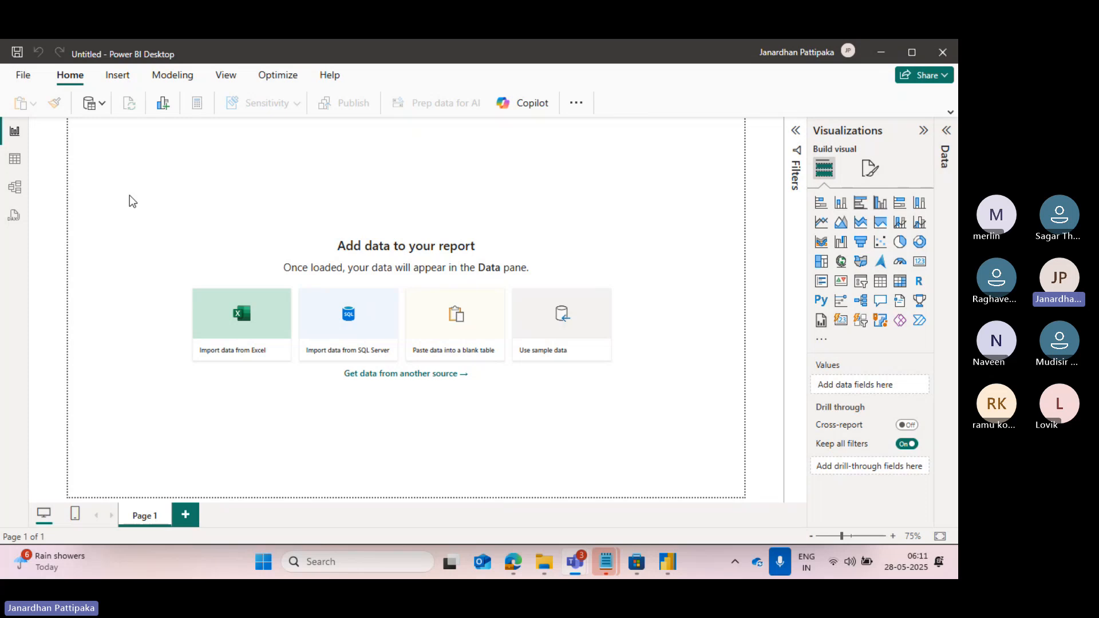
Examine the common data sources and the full Get Data connector list, including the Database and File categories.
{"action": "left_click", "coordinate": [101, 107]}
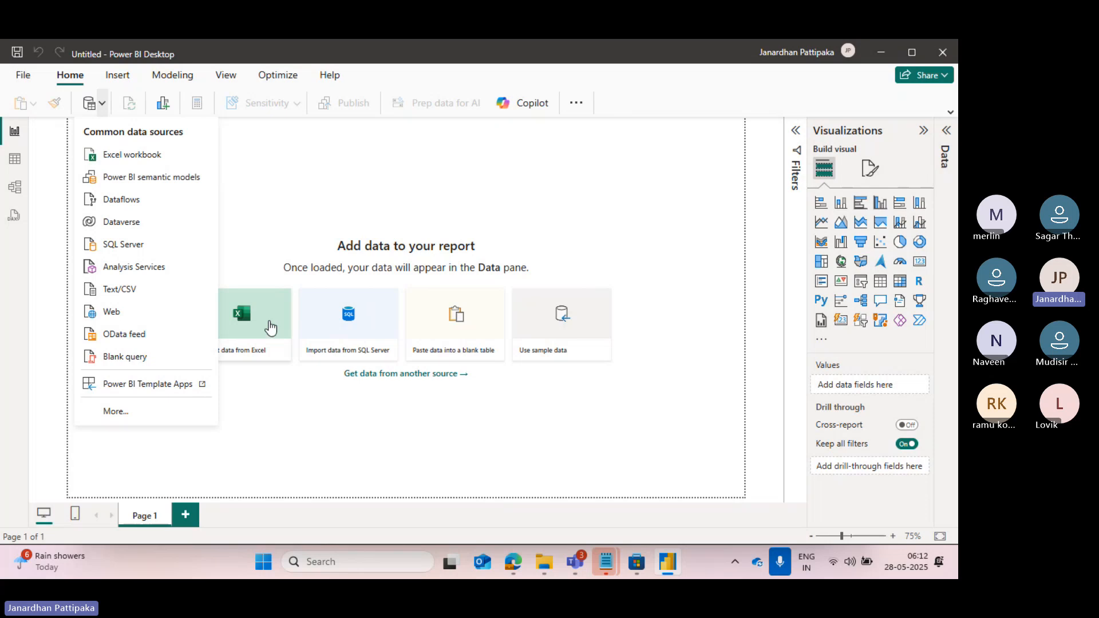
{"action": "left_click", "coordinate": [272, 197]}
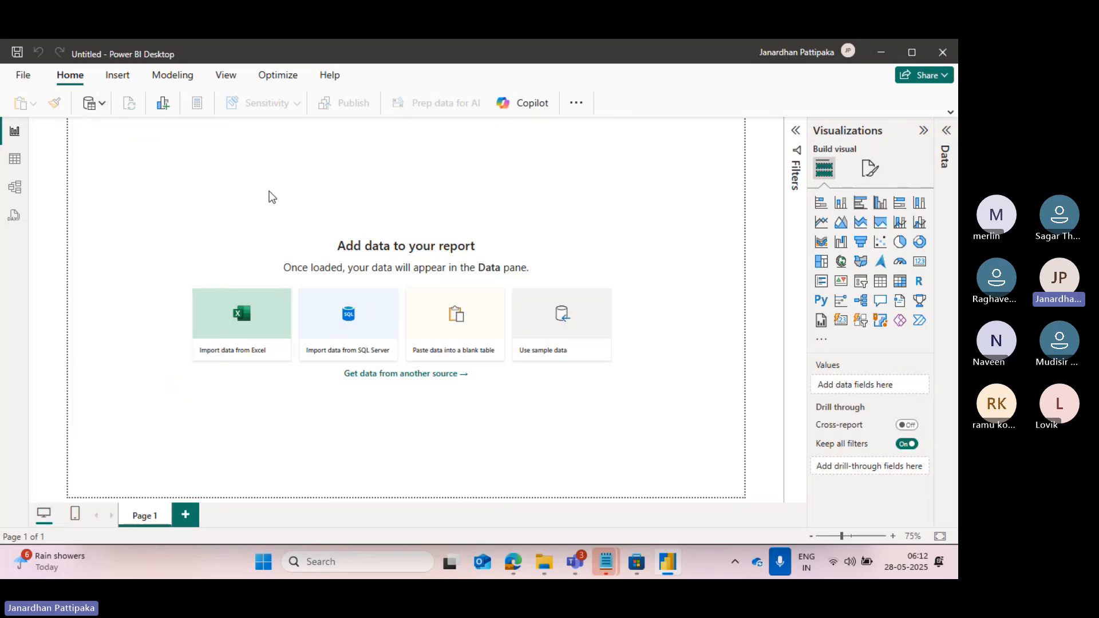
{"action": "left_click", "coordinate": [103, 111]}
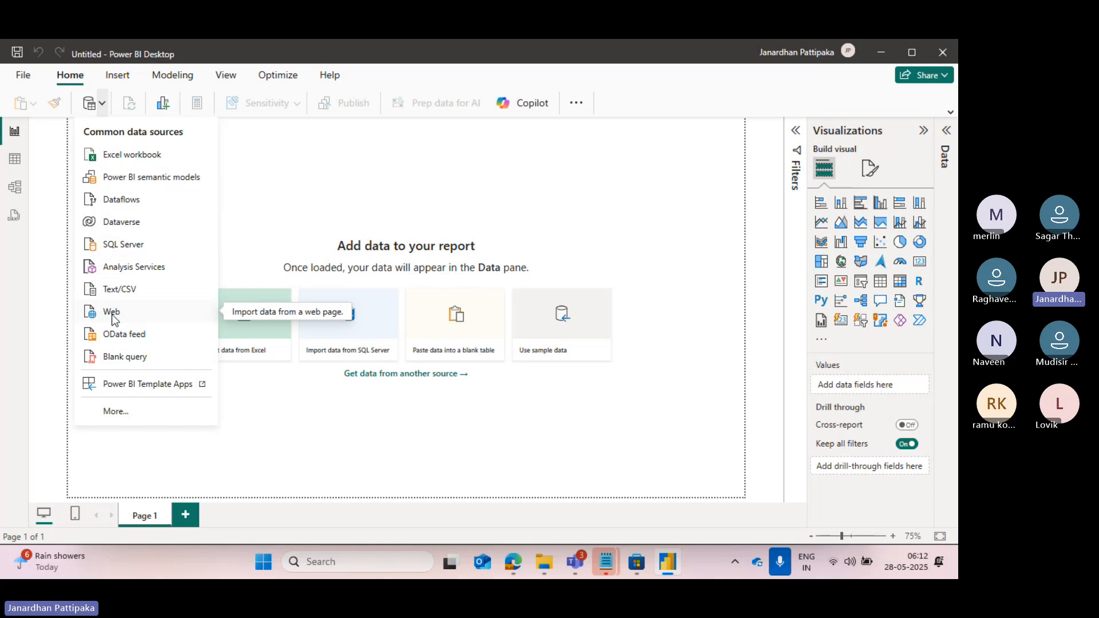
{"action": "left_click", "coordinate": [110, 412]}
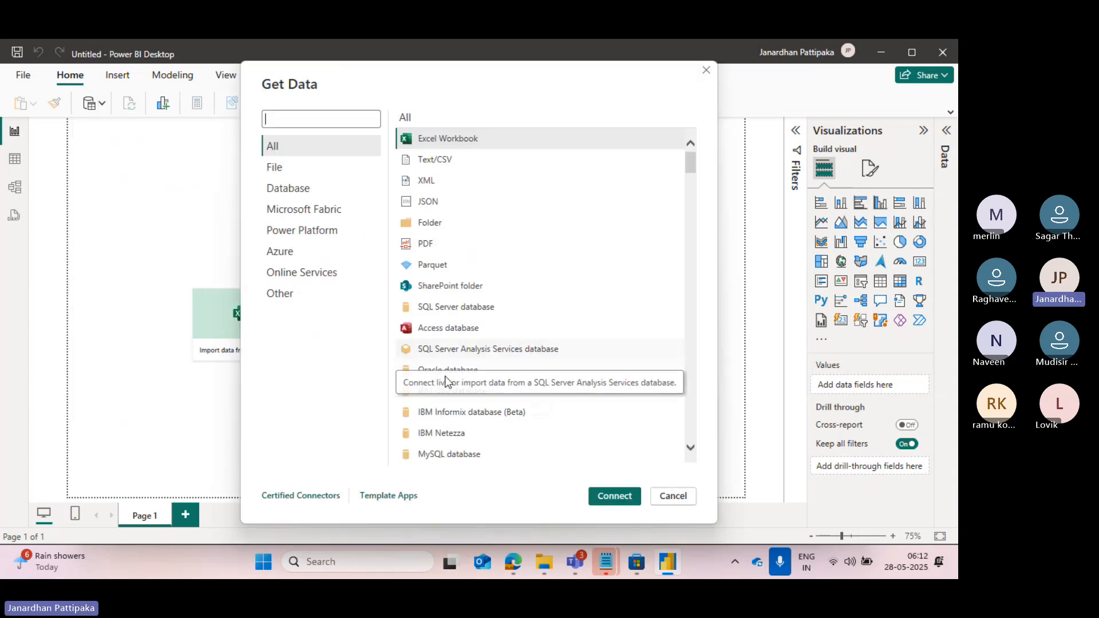
{"action": "scroll", "coordinate": [442, 435], "scroll_direction": "down", "scroll_amount": 1}
{"action": "scroll", "coordinate": [443, 435], "scroll_direction": "down", "scroll_amount": 1}
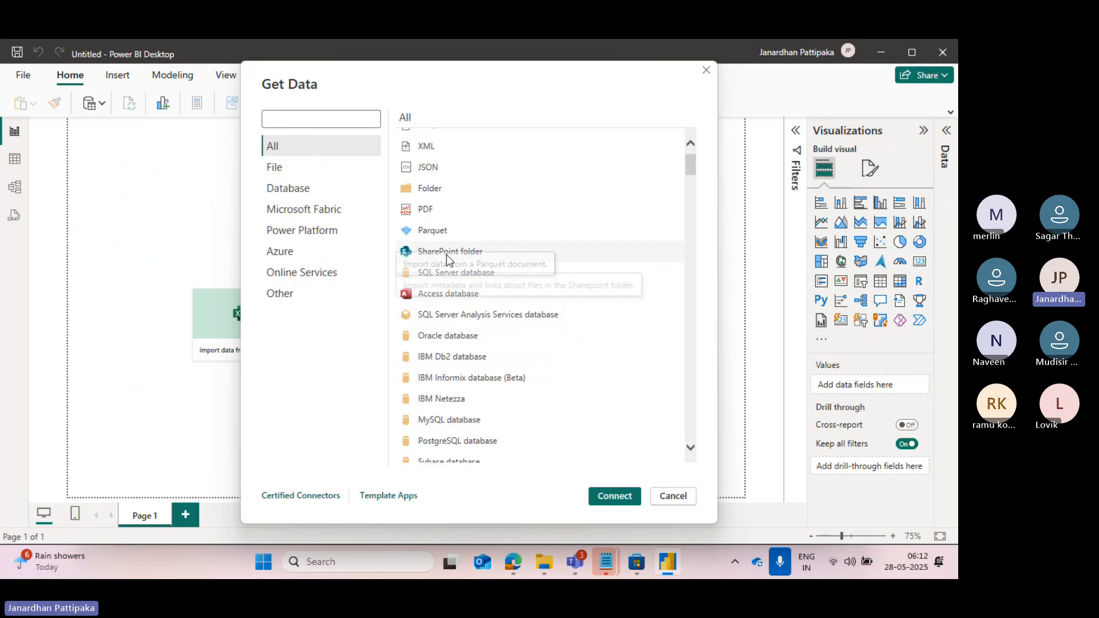
{"action": "scroll", "coordinate": [449, 386], "scroll_direction": "down", "scroll_amount": 3}
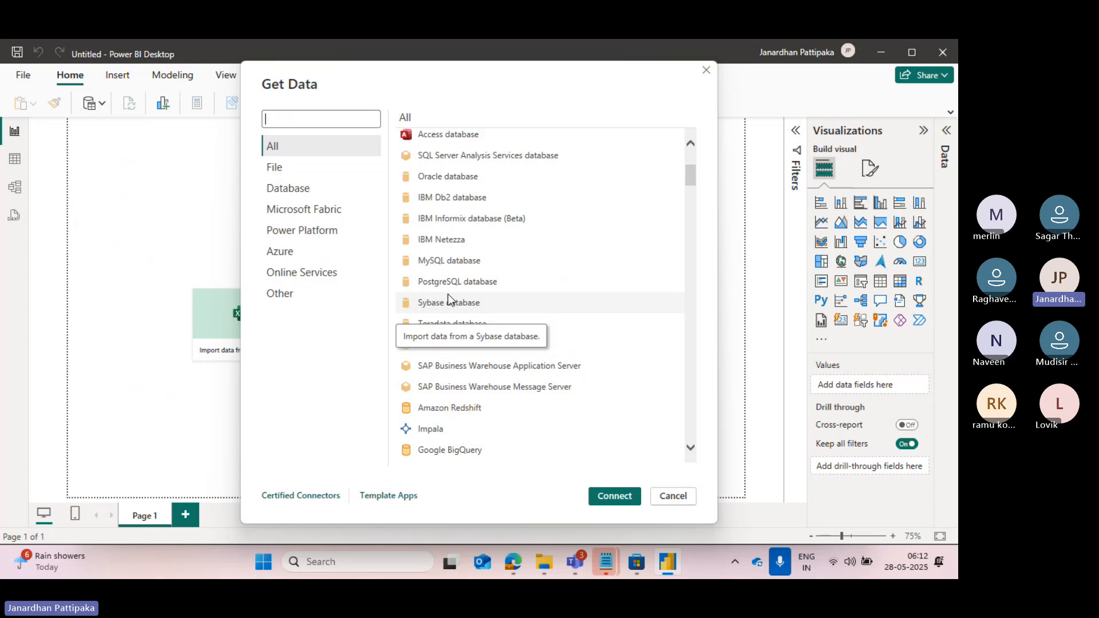
{"action": "scroll", "coordinate": [463, 428], "scroll_direction": "down", "scroll_amount": 3}
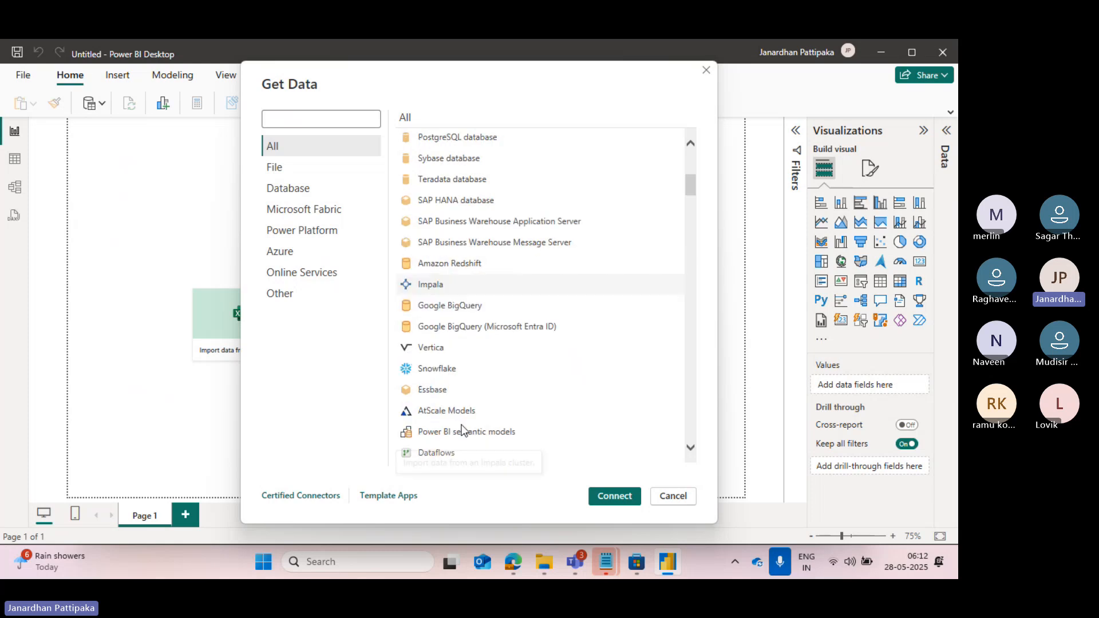
{"action": "scroll", "coordinate": [462, 428], "scroll_direction": "down", "scroll_amount": 1}
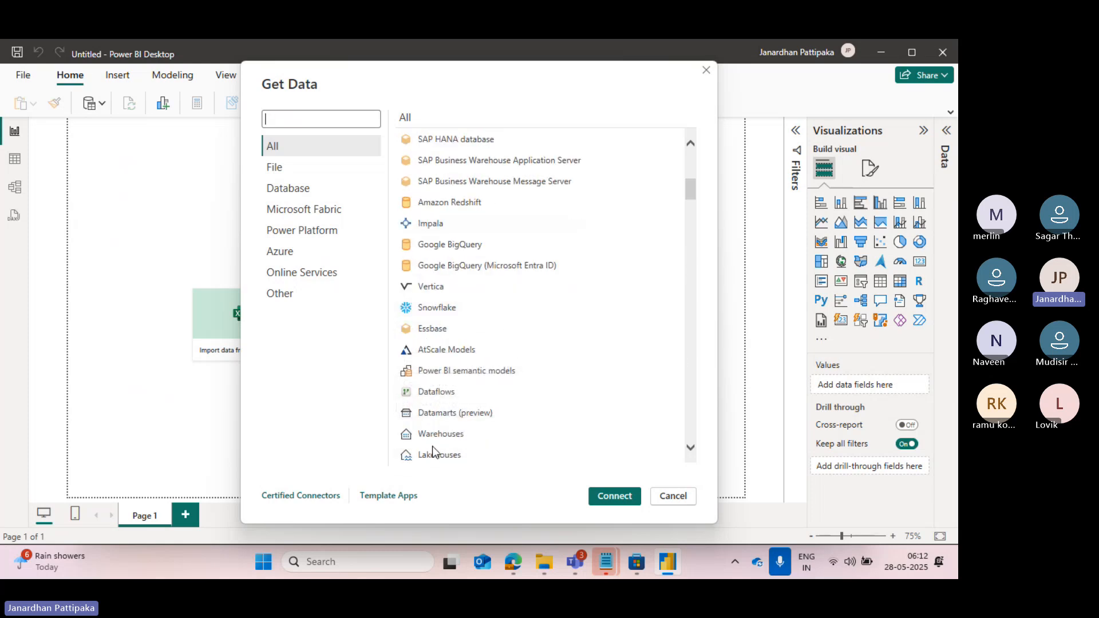
{"action": "scroll", "coordinate": [451, 397], "scroll_direction": "down", "scroll_amount": 1}
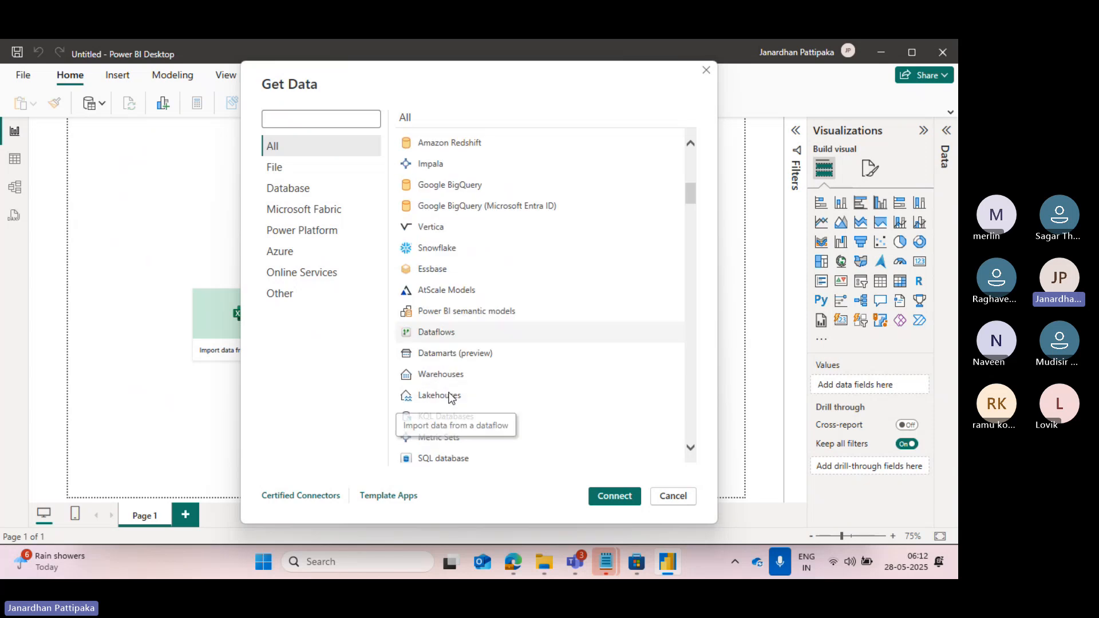
{"action": "scroll", "coordinate": [450, 337], "scroll_direction": "down", "scroll_amount": 2}
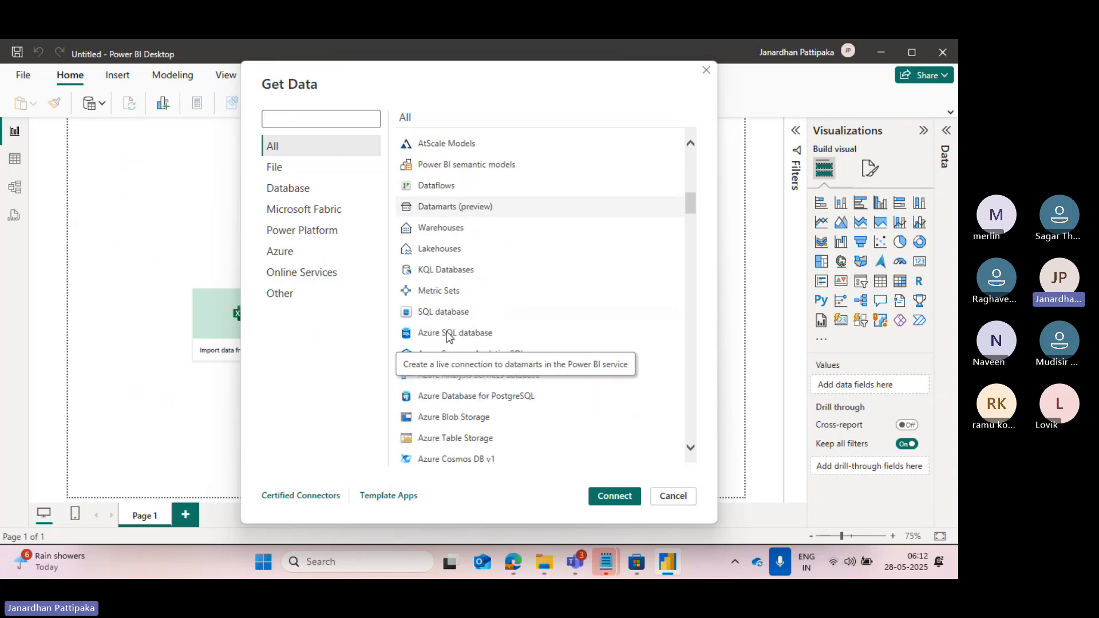
{"action": "scroll", "coordinate": [459, 414], "scroll_direction": "down", "scroll_amount": 2}
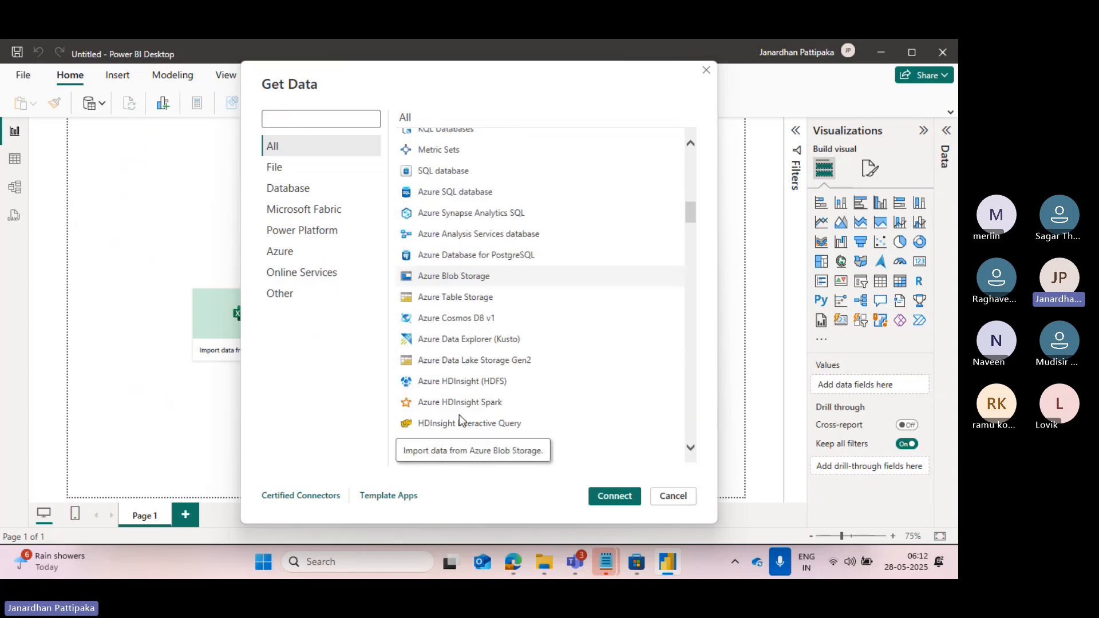
{"action": "scroll", "coordinate": [510, 326], "scroll_direction": "down", "scroll_amount": 2}
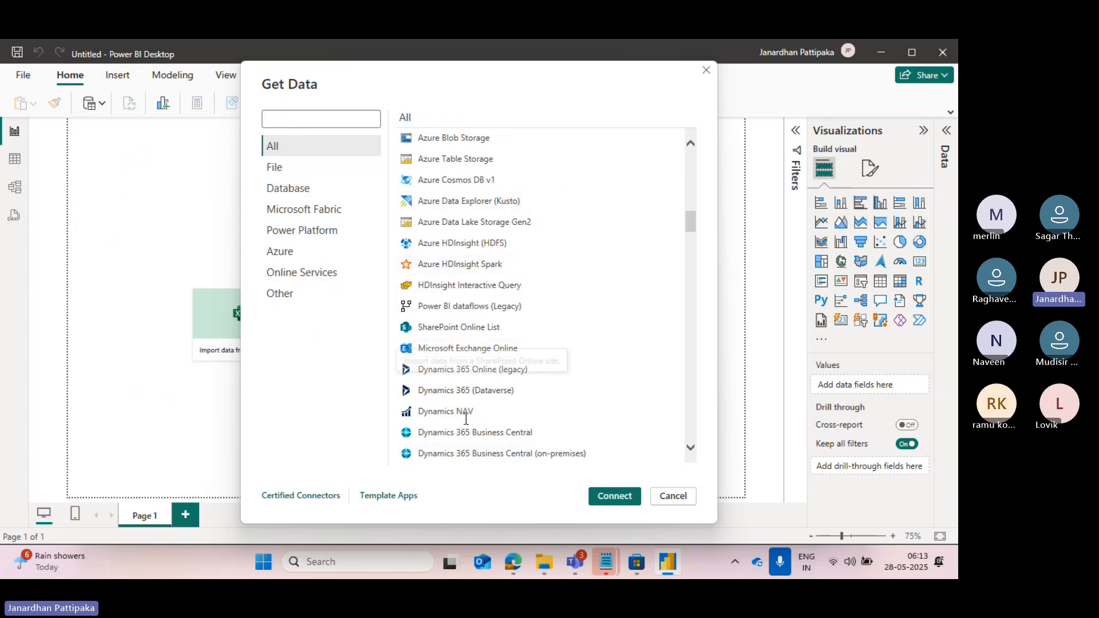
{"action": "scroll", "coordinate": [466, 418], "scroll_direction": "down", "scroll_amount": 2}
{"action": "scroll", "coordinate": [467, 424], "scroll_direction": "down", "scroll_amount": 1}
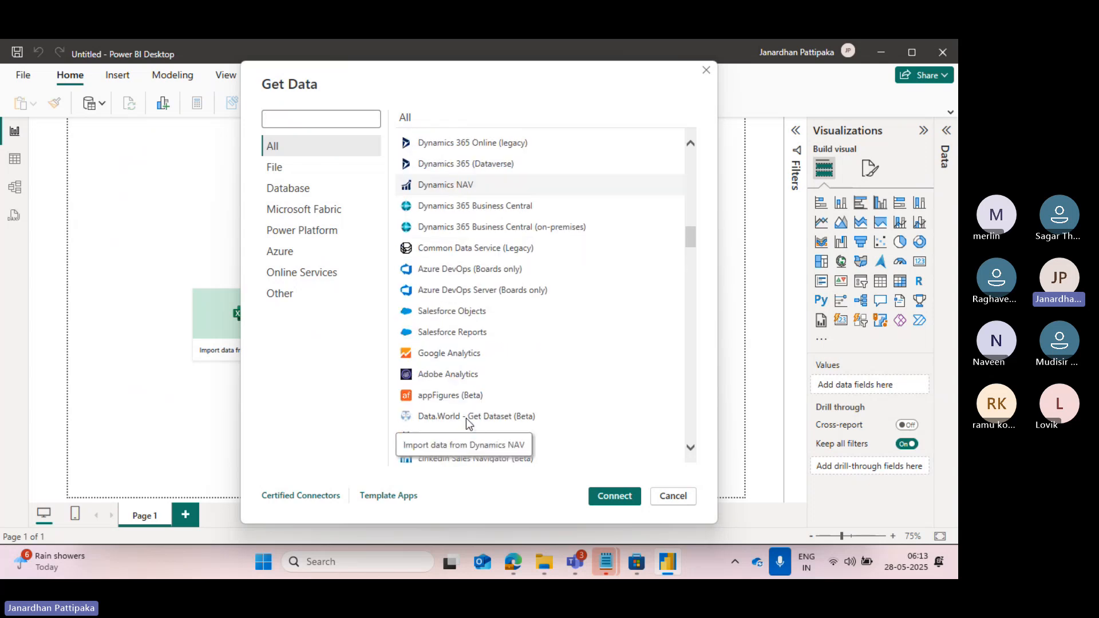
{"action": "scroll", "coordinate": [466, 372], "scroll_direction": "down", "scroll_amount": 1}
{"action": "scroll", "coordinate": [466, 372], "scroll_direction": "down", "scroll_amount": 1}
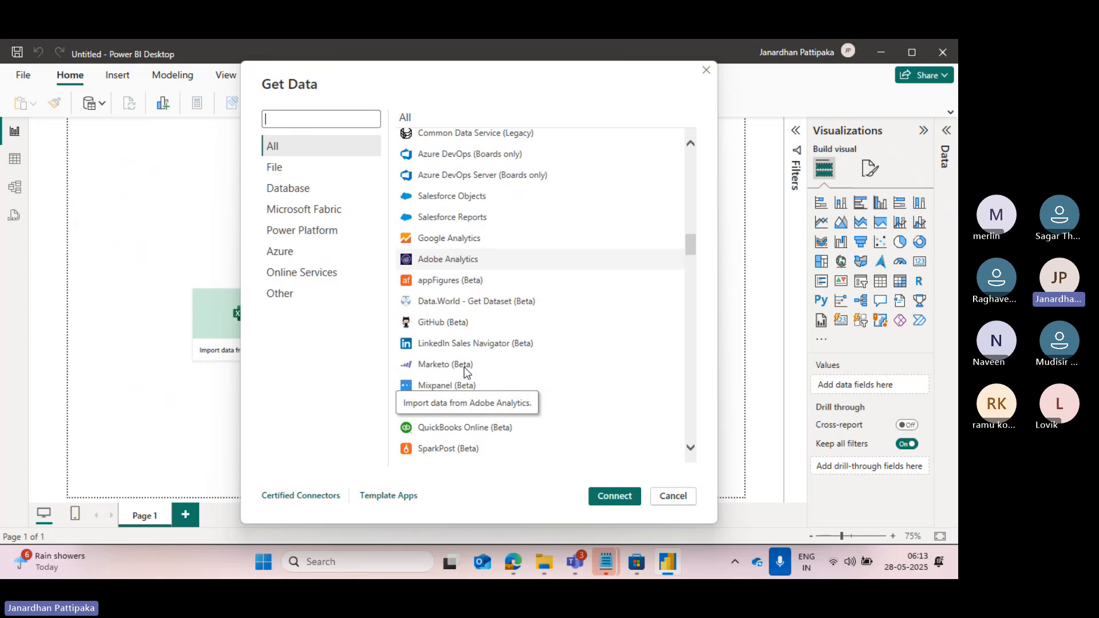
{"action": "left_click", "coordinate": [297, 192]}
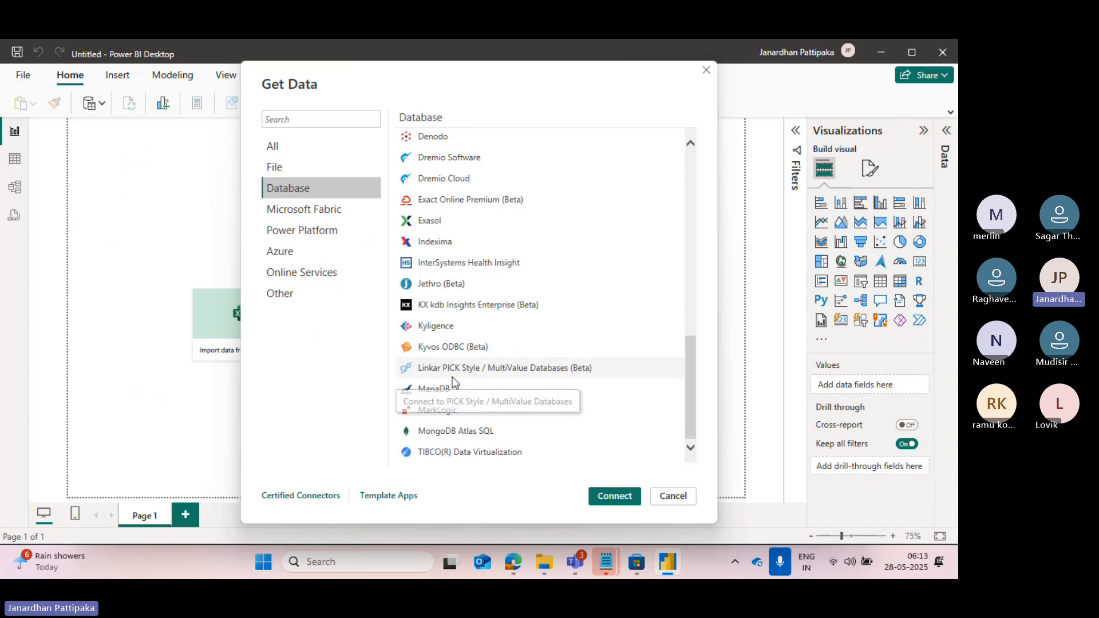
{"action": "left_click", "coordinate": [276, 169]}
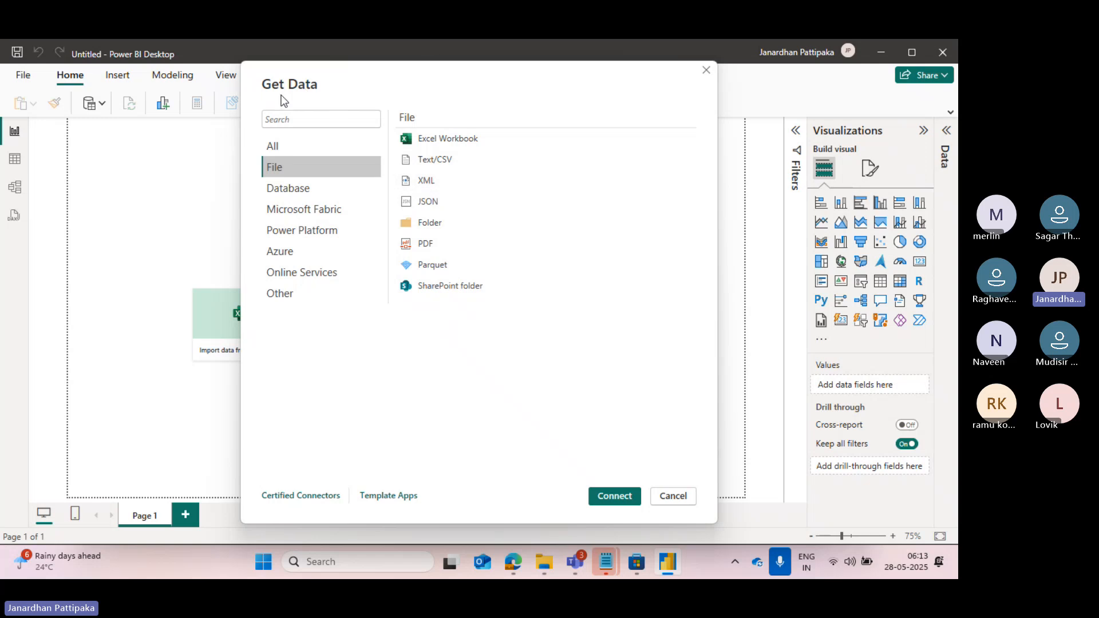
Close the Get Data connector list, open the built-in sample data and select the financials table of Financial Sample.xlsx.
{"action": "left_click", "coordinate": [674, 497]}
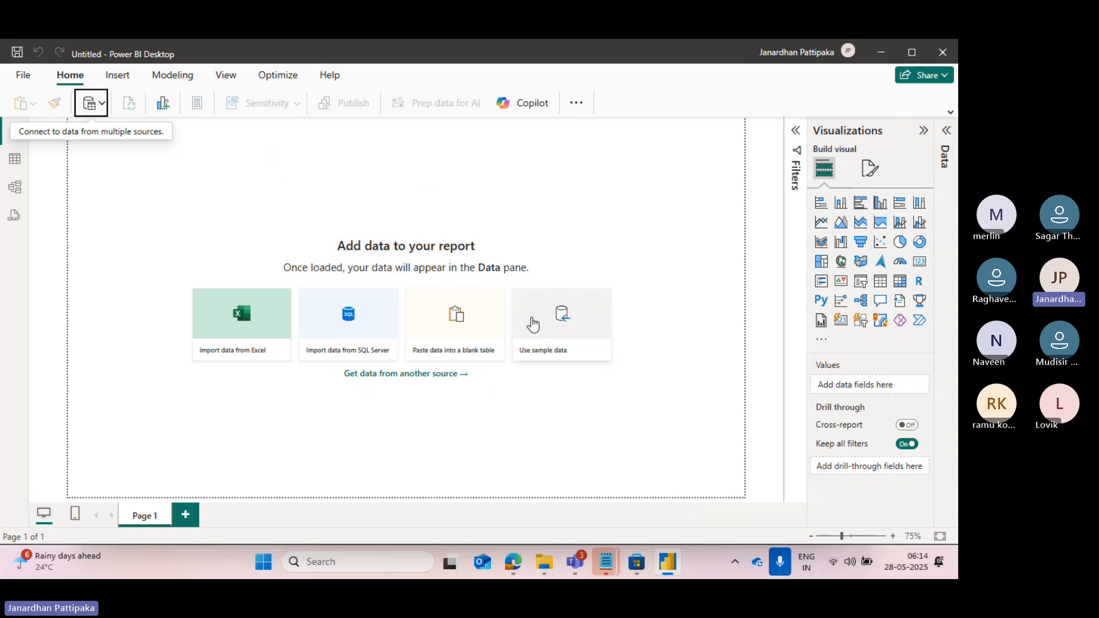
{"action": "left_click", "coordinate": [537, 356]}
{"action": "left_click", "coordinate": [536, 356]}
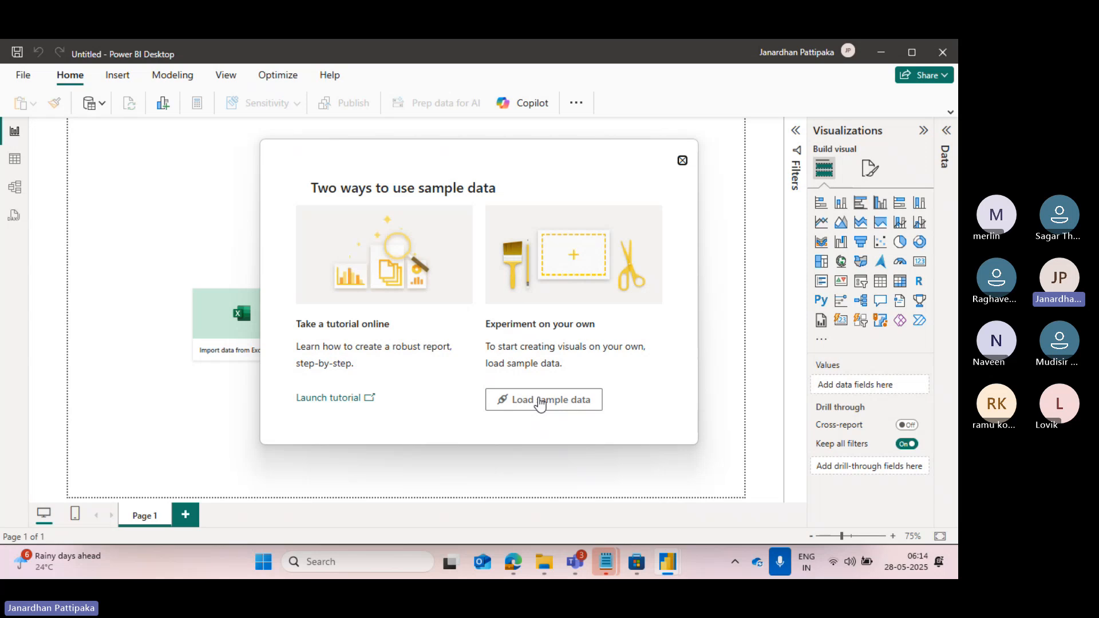
{"action": "left_click", "coordinate": [540, 402]}
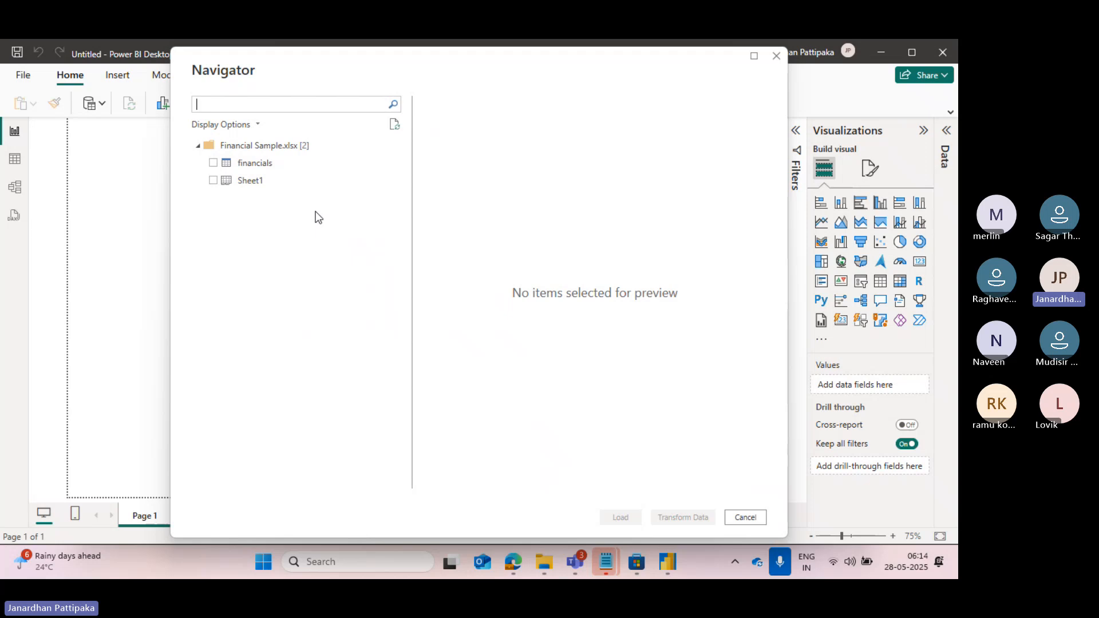
{"action": "left_click", "coordinate": [213, 164]}
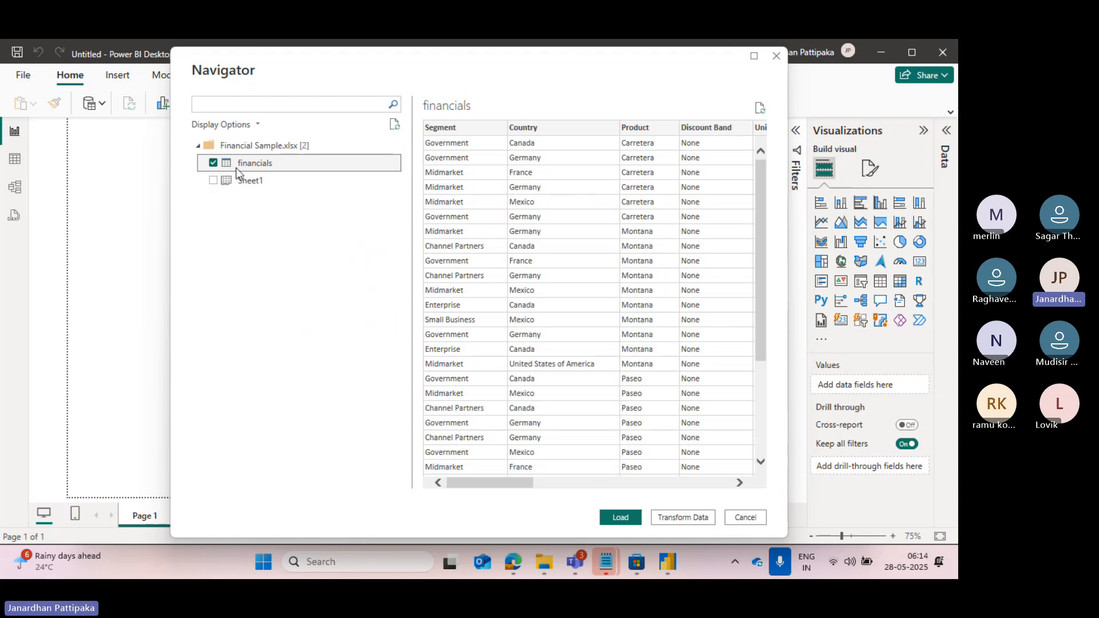
Examine the columns of the financials table preview, from Segment and Country through to Month Name and Year.
{"action": "scroll", "coordinate": [513, 198], "scroll_direction": "right", "scroll_amount": 3}
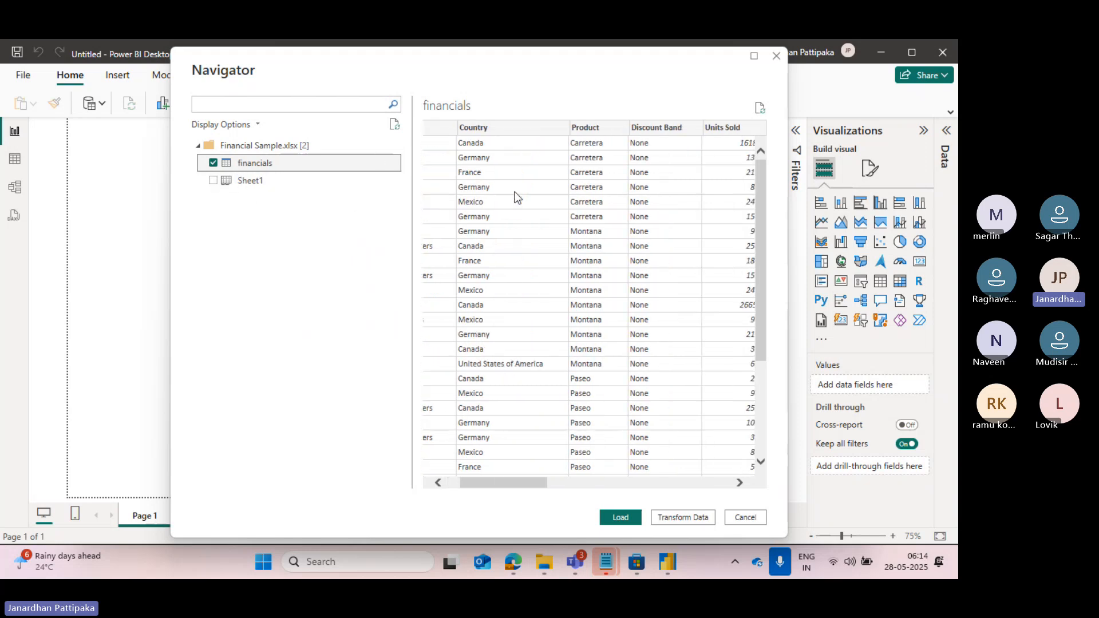
{"action": "scroll", "coordinate": [581, 141], "scroll_direction": "right", "scroll_amount": 3}
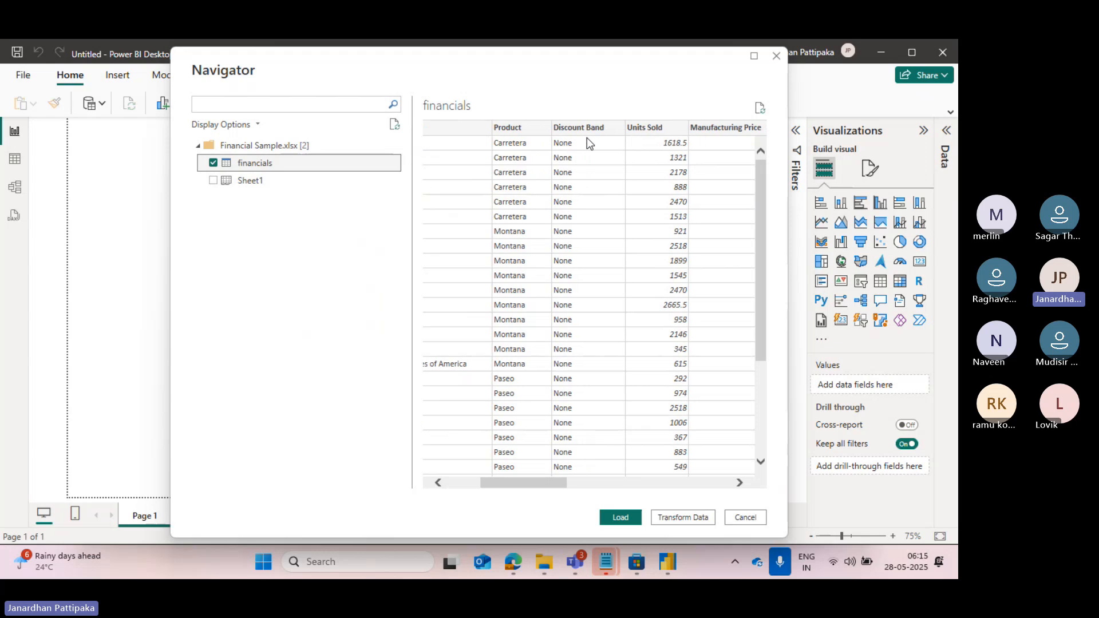
{"action": "scroll", "coordinate": [648, 152], "scroll_direction": "right", "scroll_amount": 3}
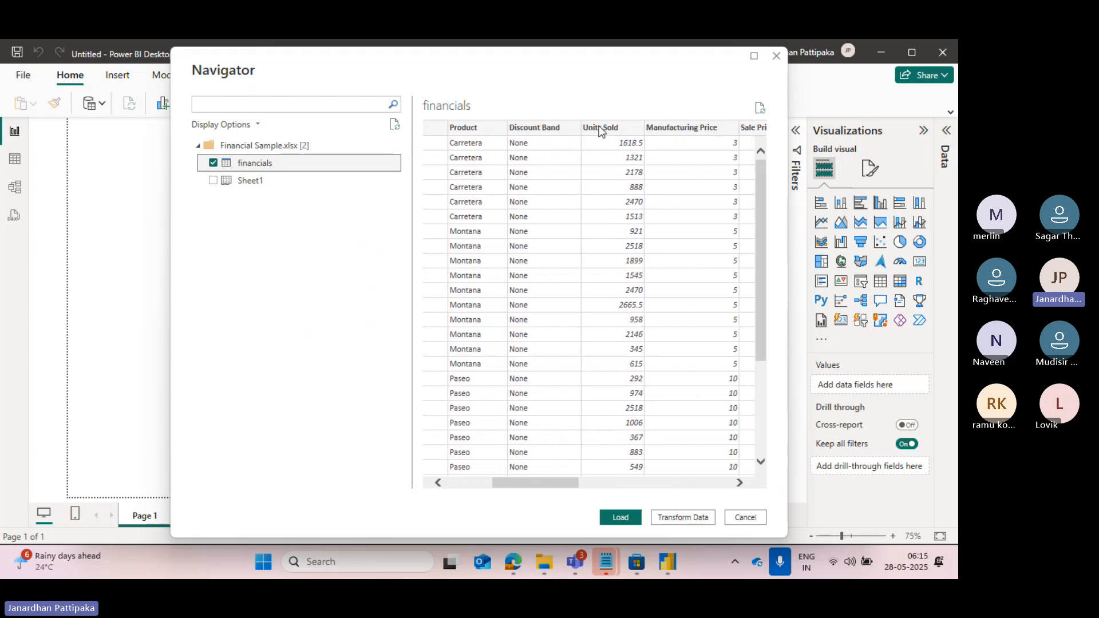
{"action": "scroll", "coordinate": [596, 202], "scroll_direction": "right", "scroll_amount": 3}
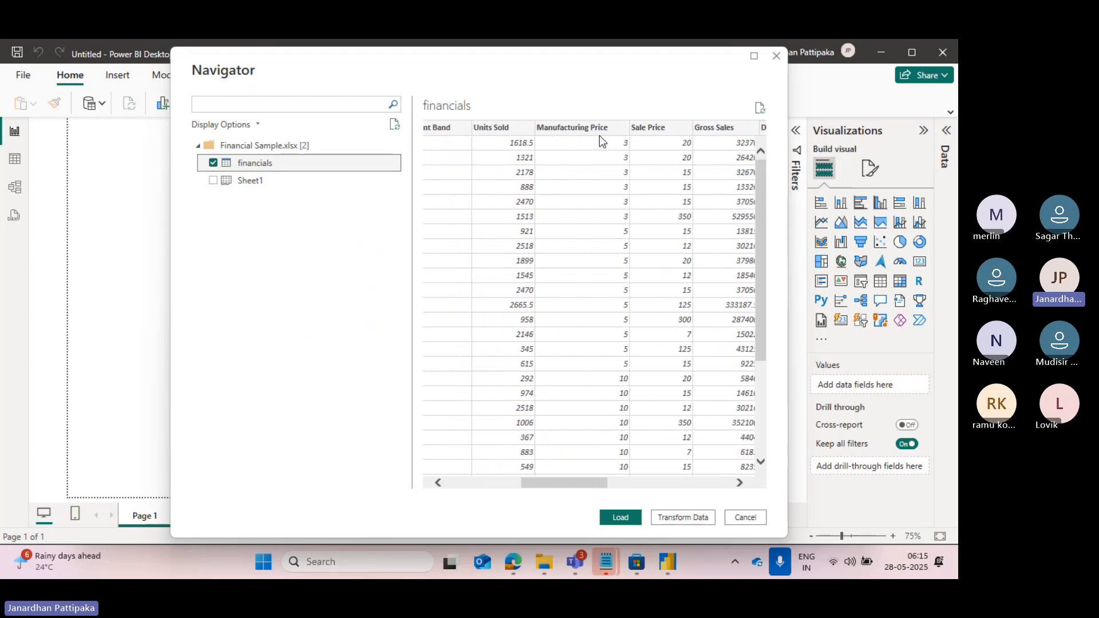
{"action": "scroll", "coordinate": [578, 224], "scroll_direction": "right", "scroll_amount": 2}
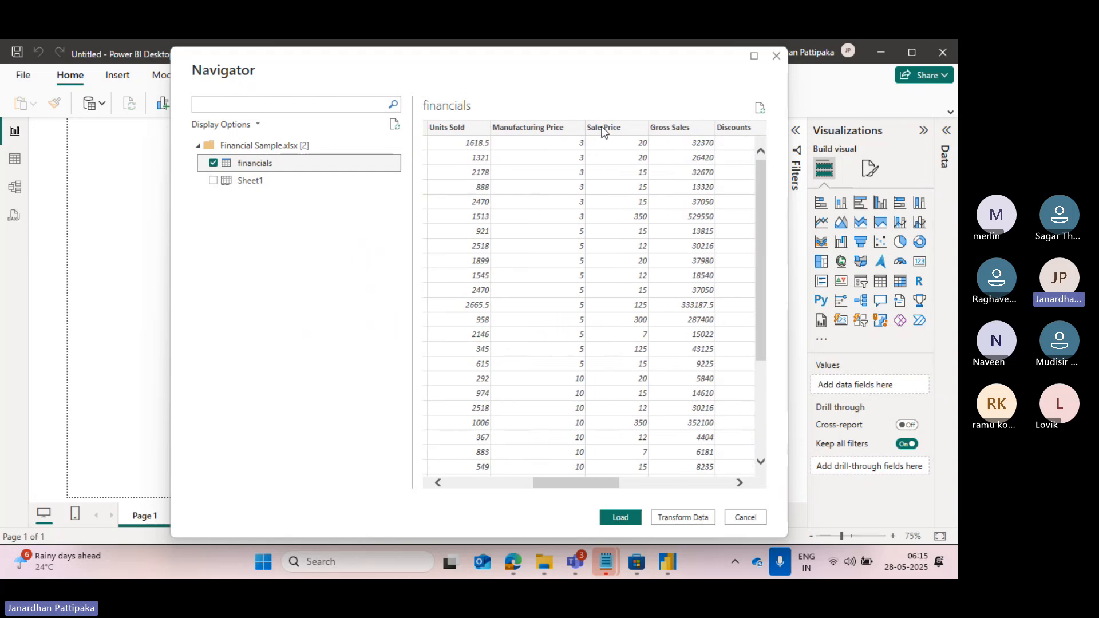
{"action": "scroll", "coordinate": [609, 183], "scroll_direction": "right", "scroll_amount": 2}
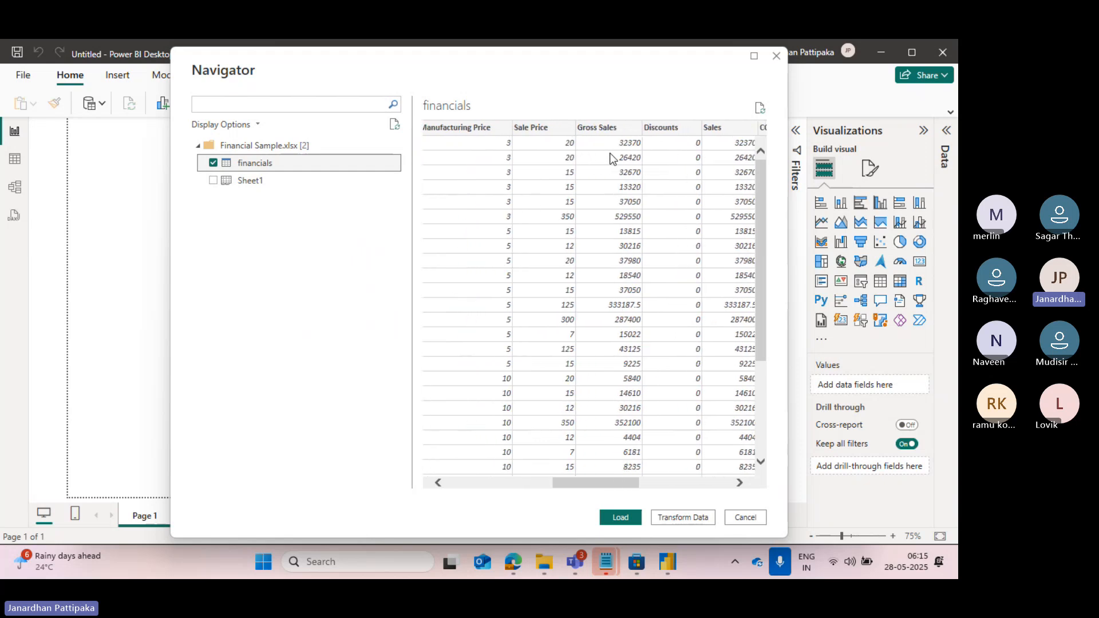
{"action": "scroll", "coordinate": [607, 200], "scroll_direction": "right", "scroll_amount": 2}
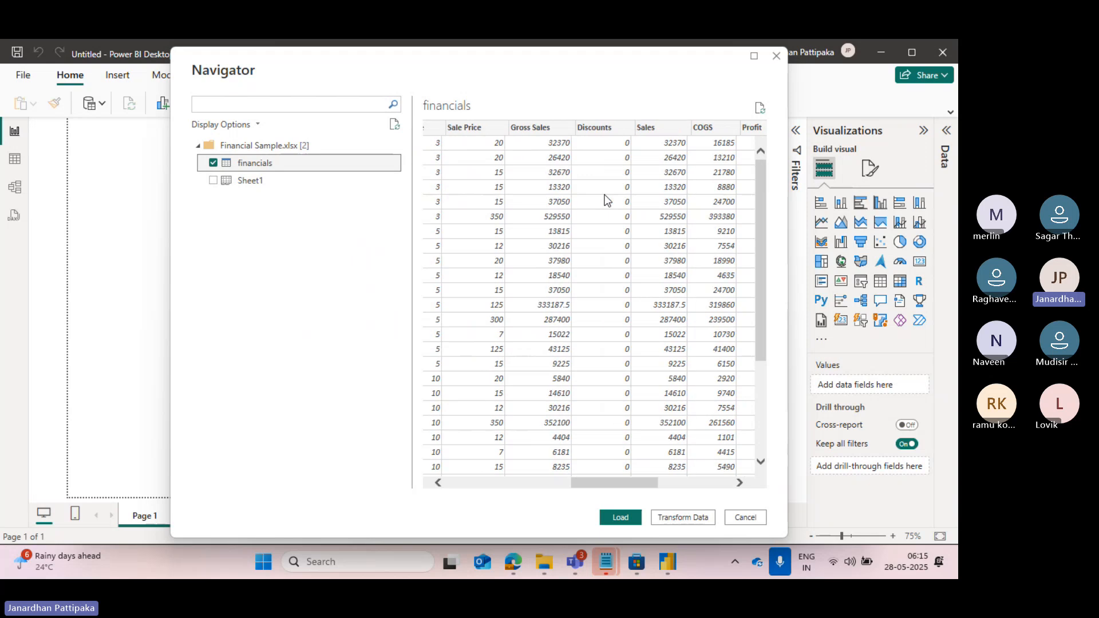
{"action": "scroll", "coordinate": [640, 223], "scroll_direction": "right", "scroll_amount": 2}
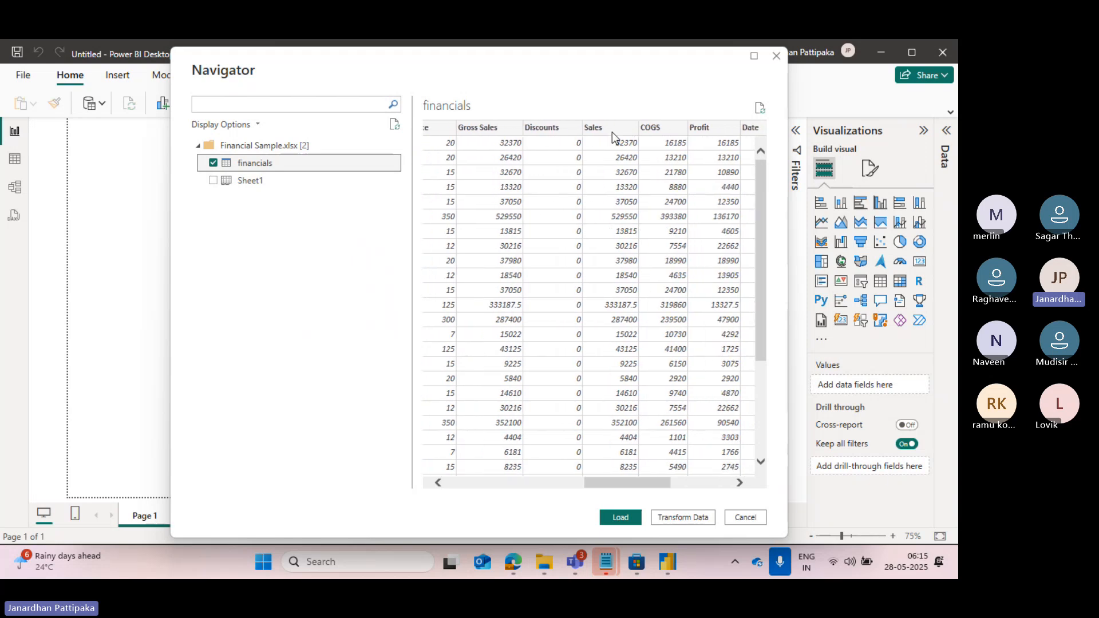
{"action": "scroll", "coordinate": [661, 220], "scroll_direction": "right", "scroll_amount": 2}
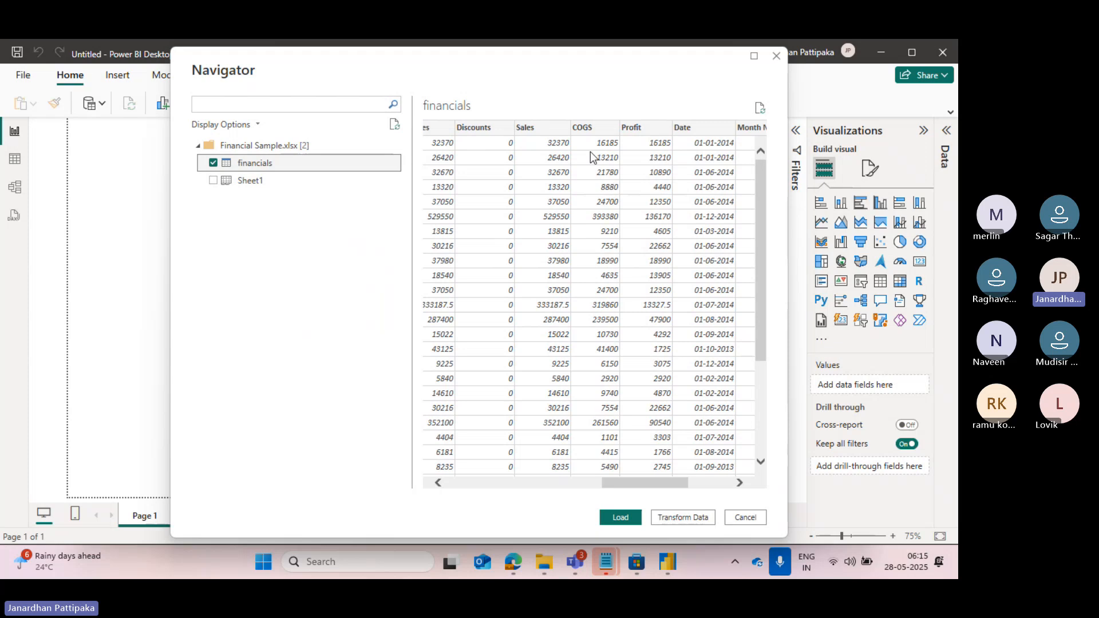
{"action": "scroll", "coordinate": [593, 139], "scroll_direction": "right", "scroll_amount": 1}
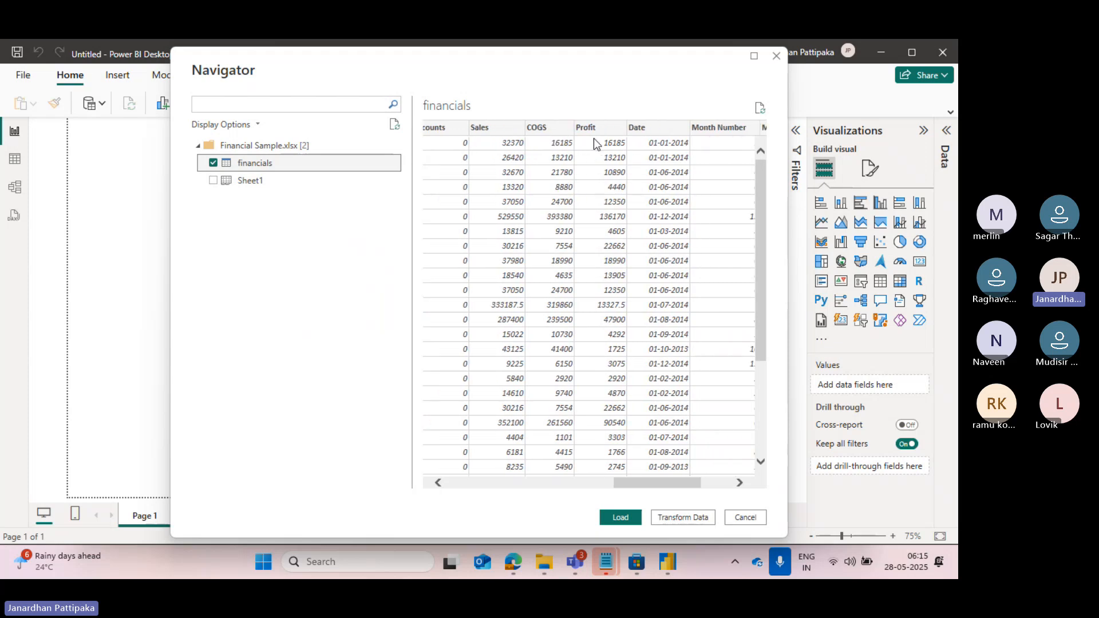
{"action": "scroll", "coordinate": [652, 164], "scroll_direction": "right", "scroll_amount": 1}
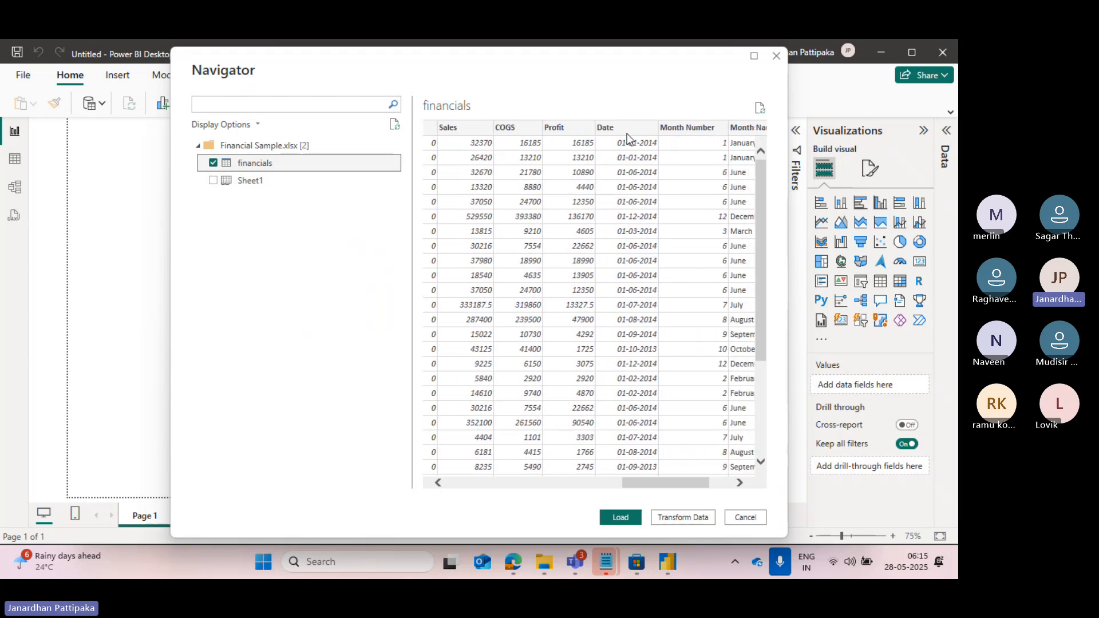
{"action": "scroll", "coordinate": [624, 221], "scroll_direction": "right", "scroll_amount": 3}
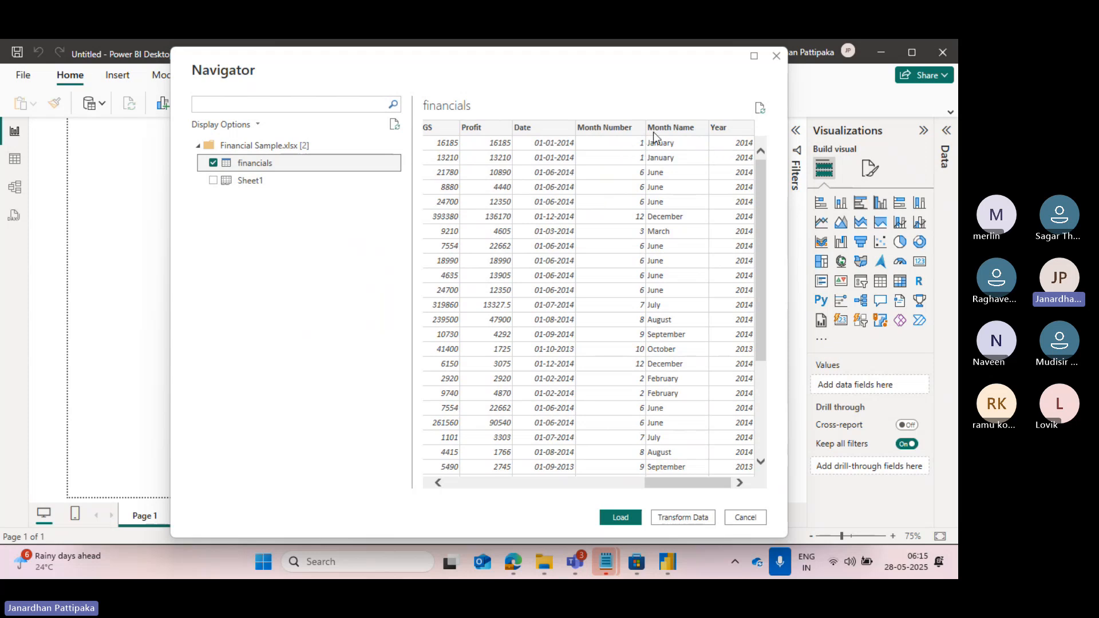
{"action": "scroll", "coordinate": [560, 215], "scroll_direction": "left", "scroll_amount": 3}
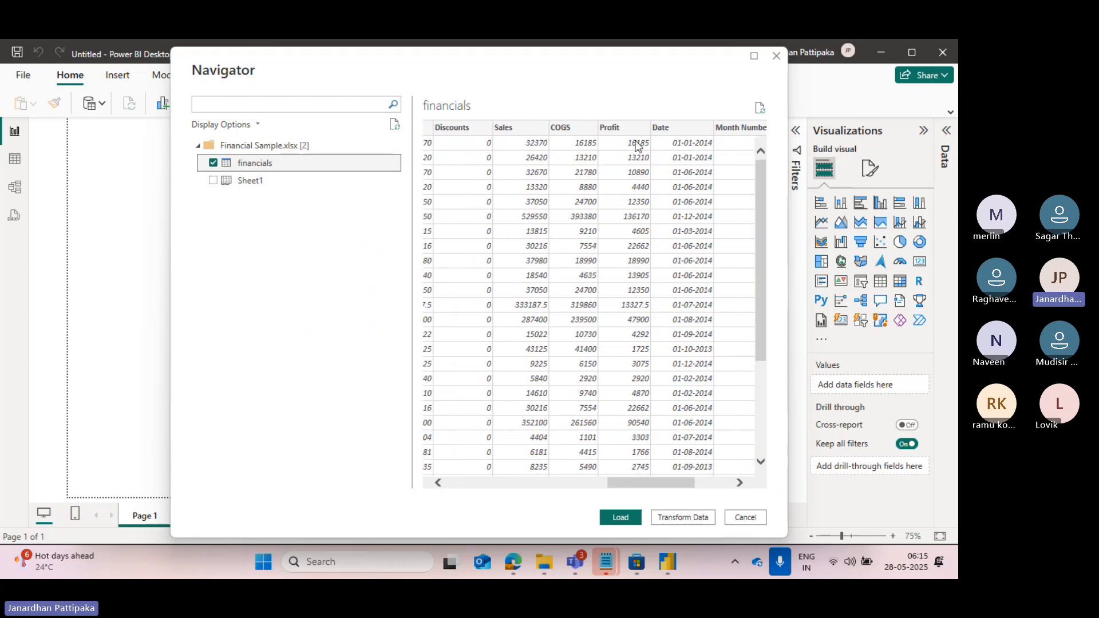
{"action": "scroll", "coordinate": [560, 143], "scroll_direction": "left", "scroll_amount": 3}
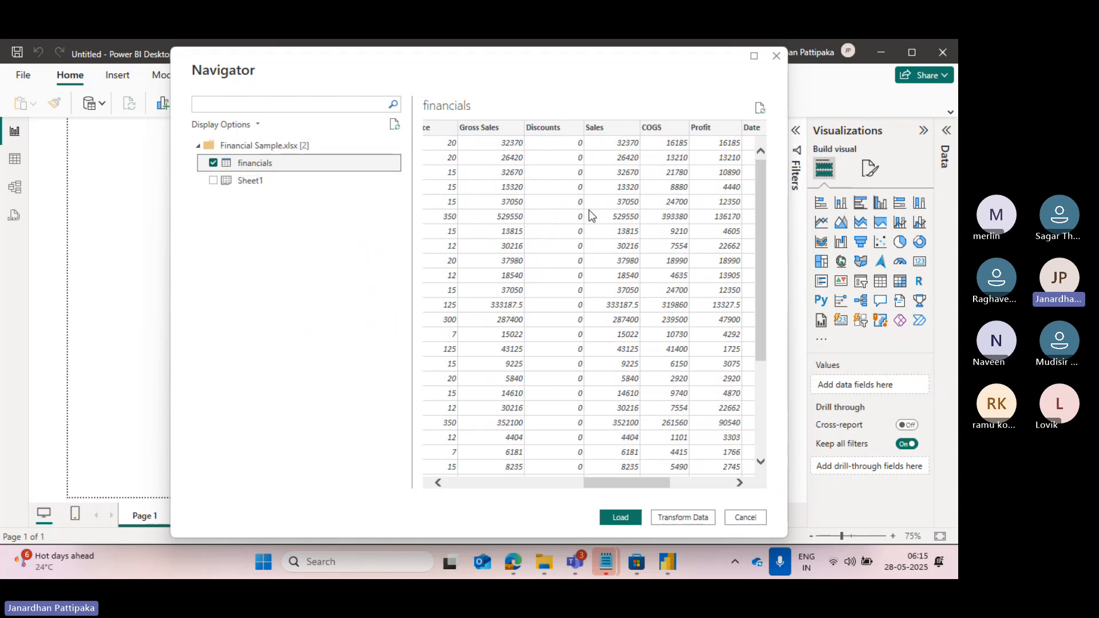
{"action": "scroll", "coordinate": [591, 215], "scroll_direction": "left", "scroll_amount": 5}
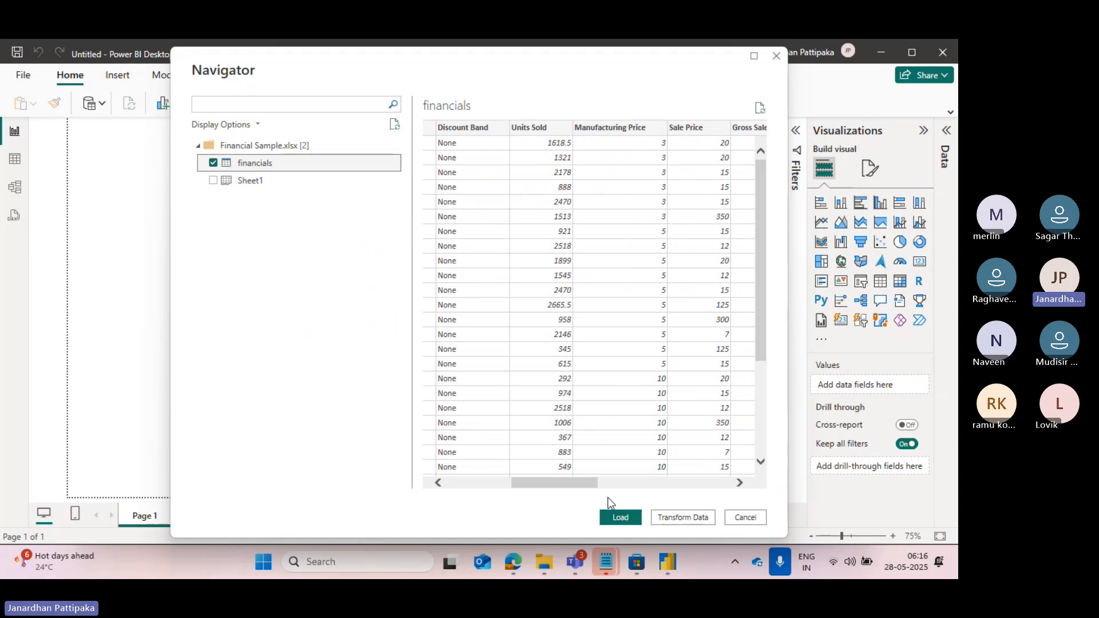
Load the financials table into the report and select Country in its expanded field list.
{"action": "left_click", "coordinate": [617, 517]}
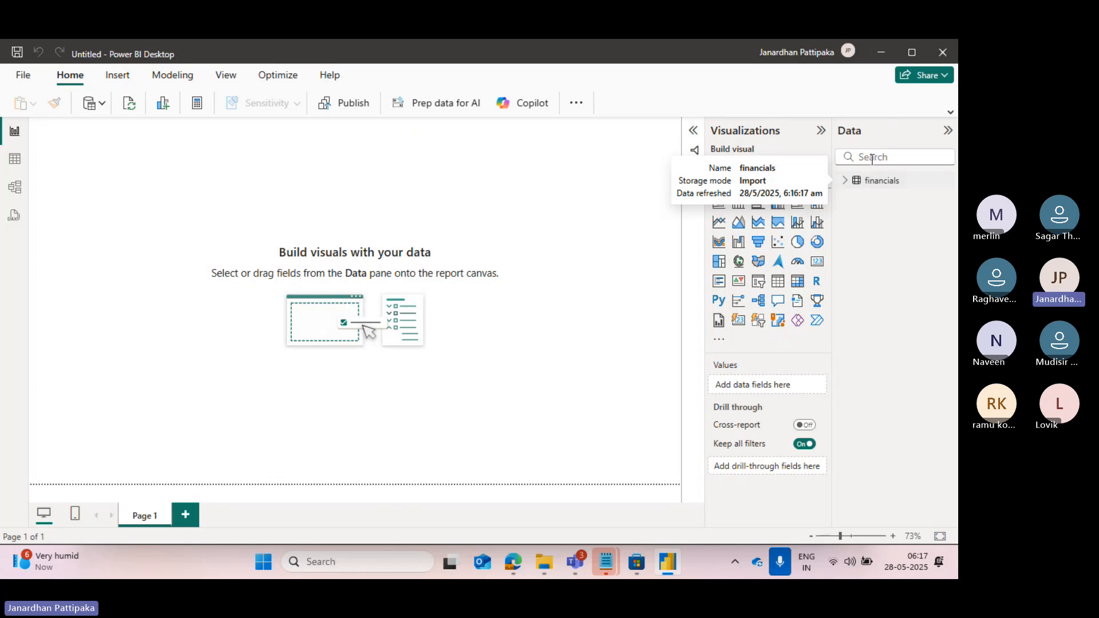
{"action": "left_click", "coordinate": [845, 181]}
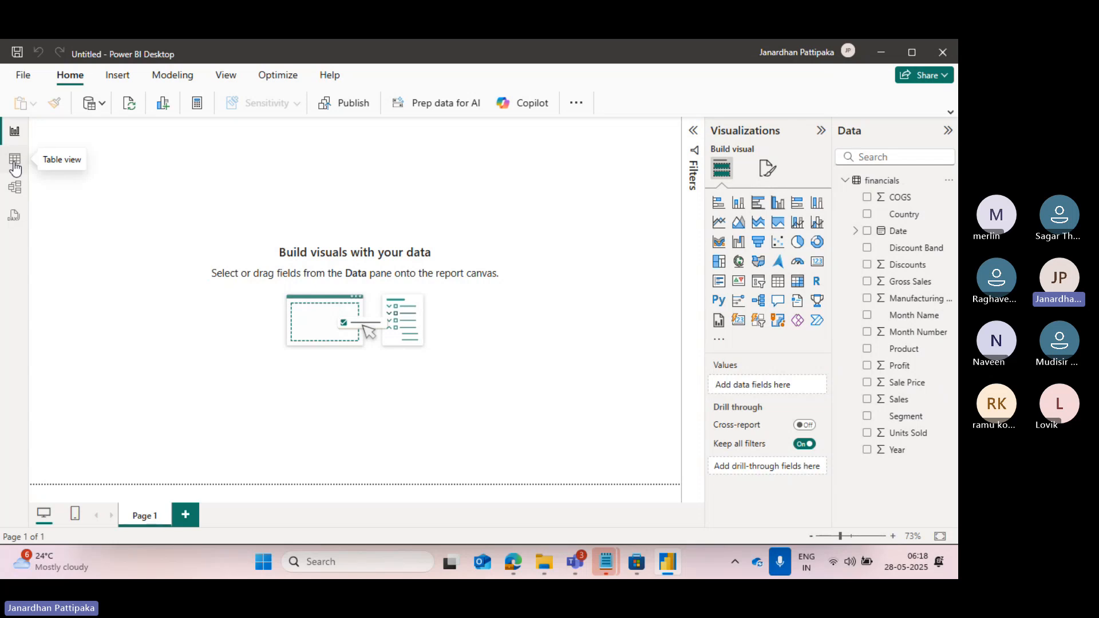
{"action": "left_click", "coordinate": [897, 221]}
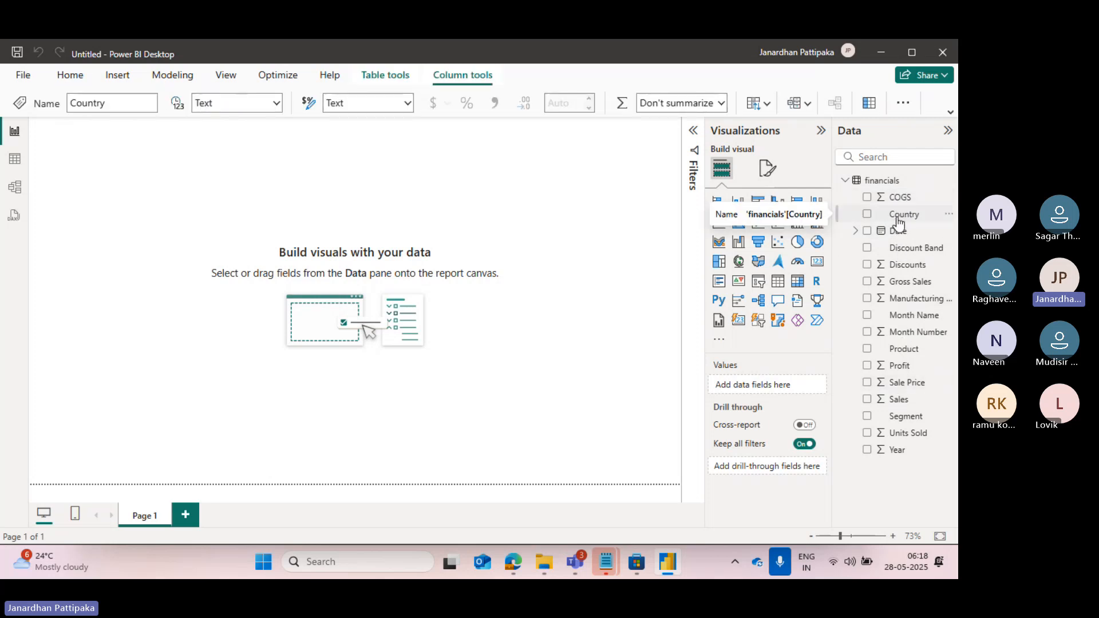
Show the financials records in Table view and highlight the Discount Band column through the expanded field list.
{"action": "left_click", "coordinate": [15, 163]}
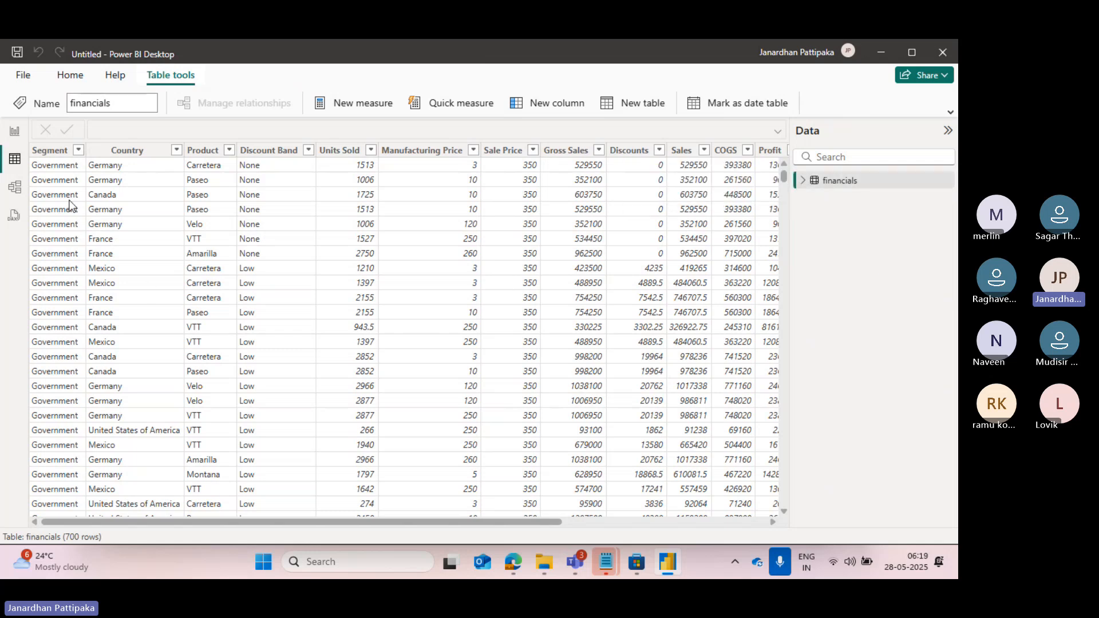
{"action": "left_click", "coordinate": [805, 182]}
{"action": "left_click", "coordinate": [803, 180]}
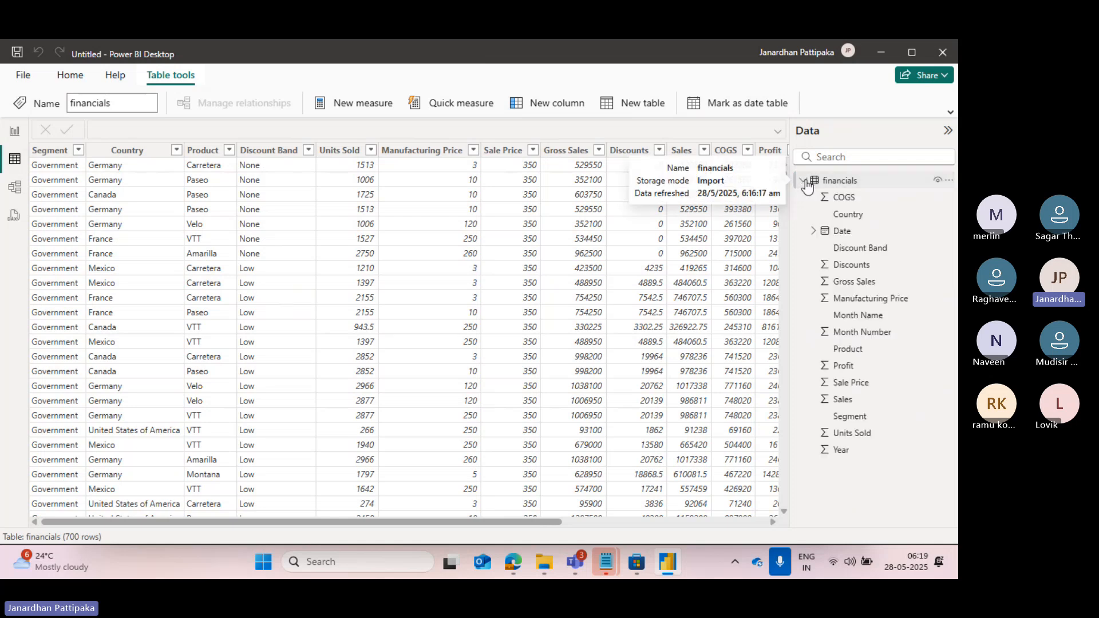
{"action": "left_click", "coordinate": [852, 254]}
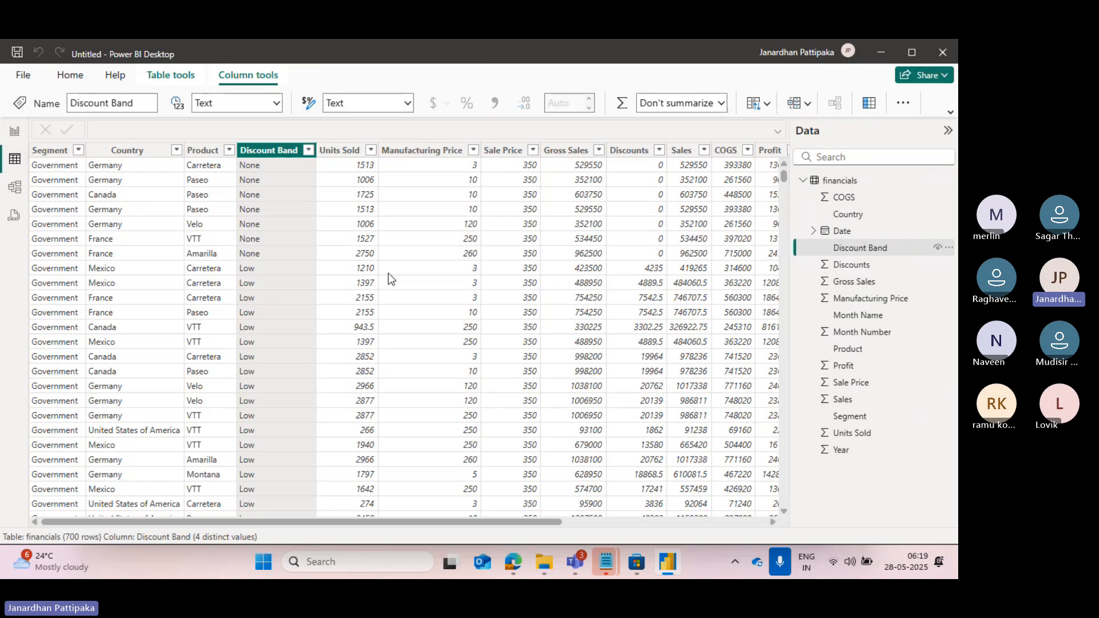
Compare Report view with Table view and examine the Year and Sale Price columns in the financials table.
{"action": "left_click", "coordinate": [14, 131]}
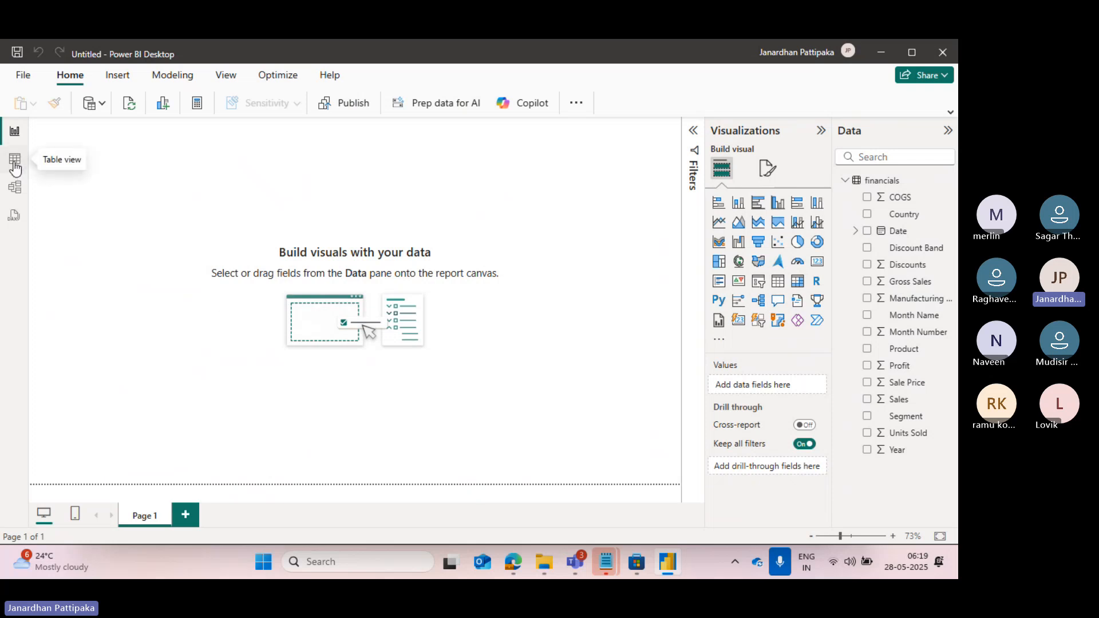
{"action": "left_click", "coordinate": [15, 160]}
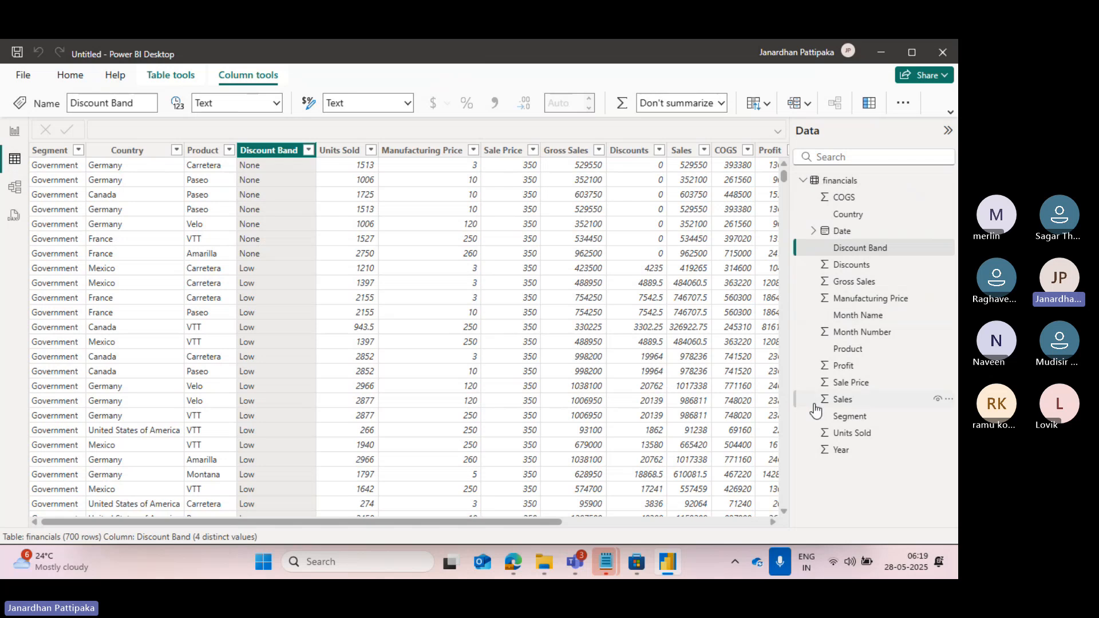
{"action": "left_click", "coordinate": [840, 451]}
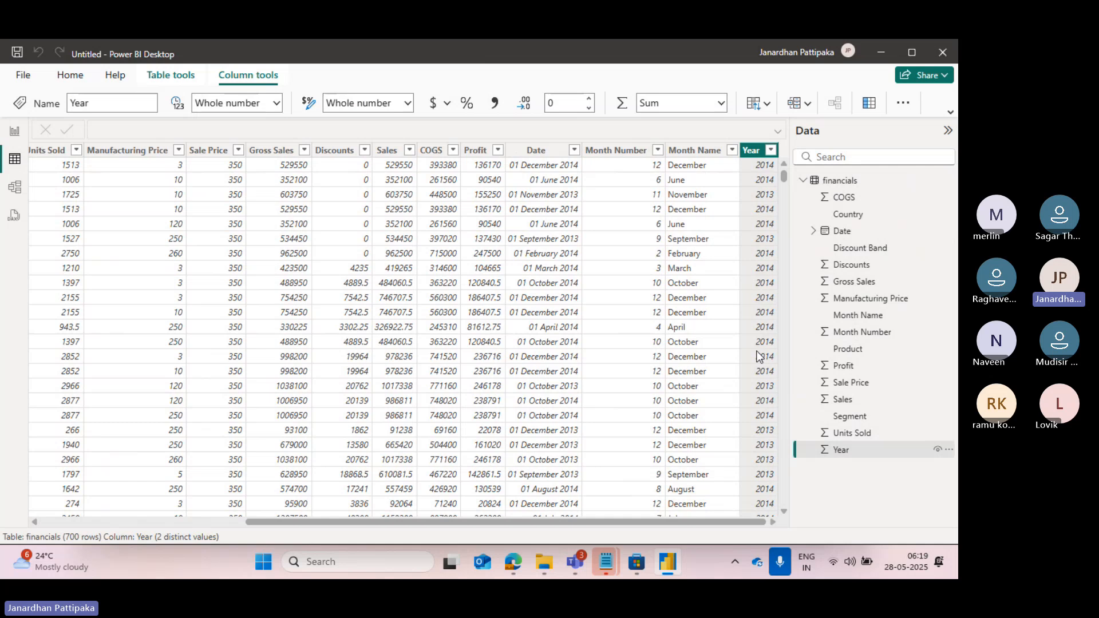
{"action": "left_click", "coordinate": [842, 387]}
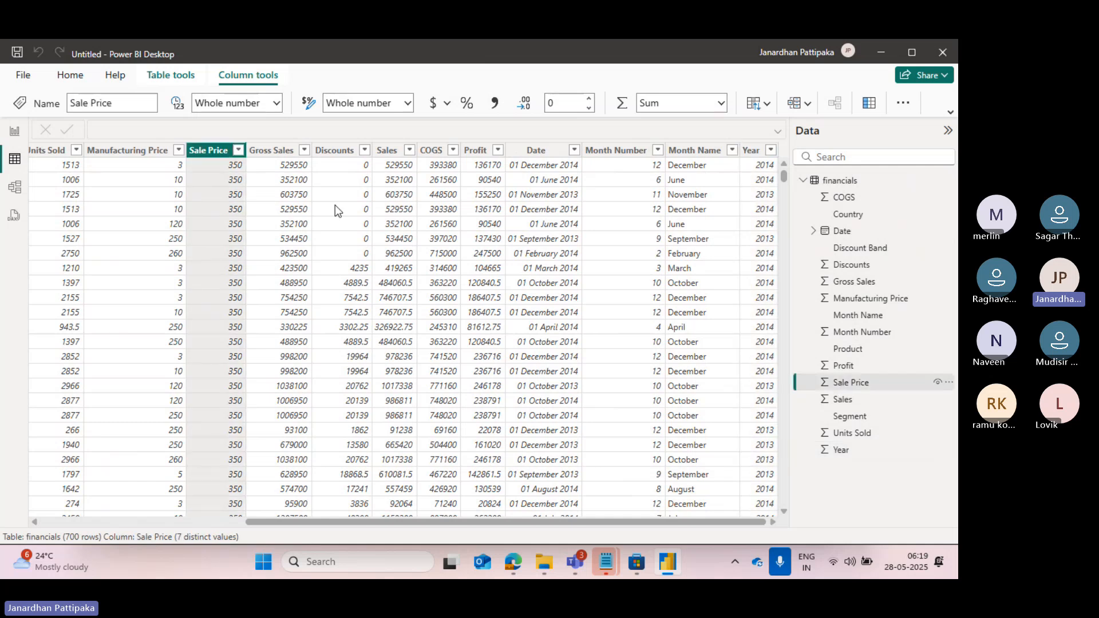
{"action": "scroll", "coordinate": [133, 279], "scroll_direction": "left", "scroll_amount": 5}
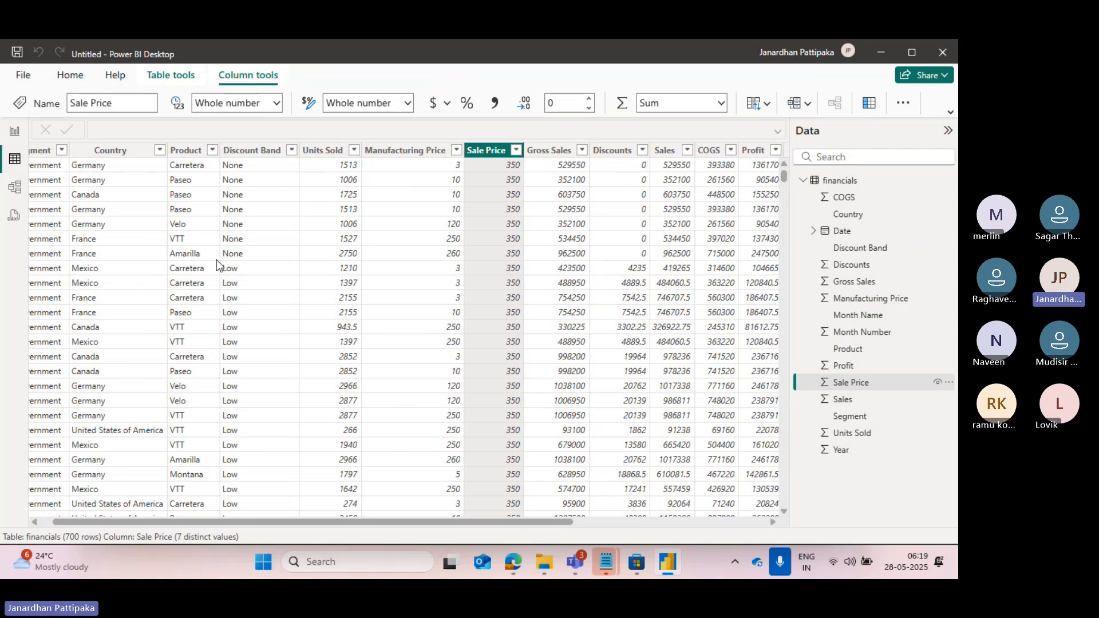
{"action": "scroll", "coordinate": [228, 272], "scroll_direction": "left", "scroll_amount": 1}
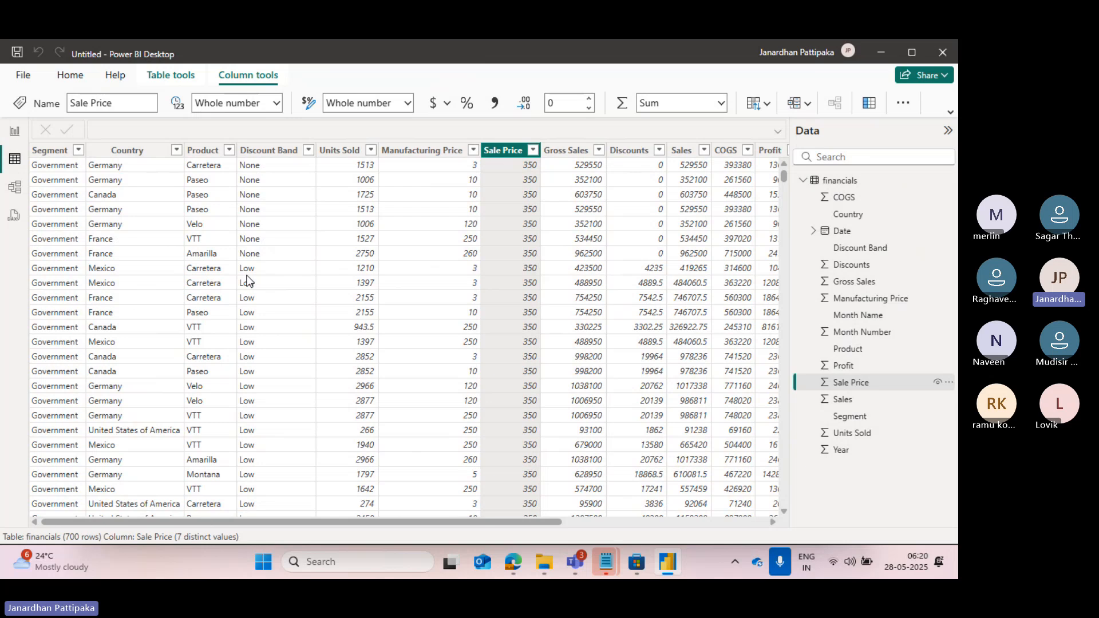
Return to Report view, start importing an Excel workbook and browse the new desktop items folder for a file.
{"action": "left_click", "coordinate": [15, 136]}
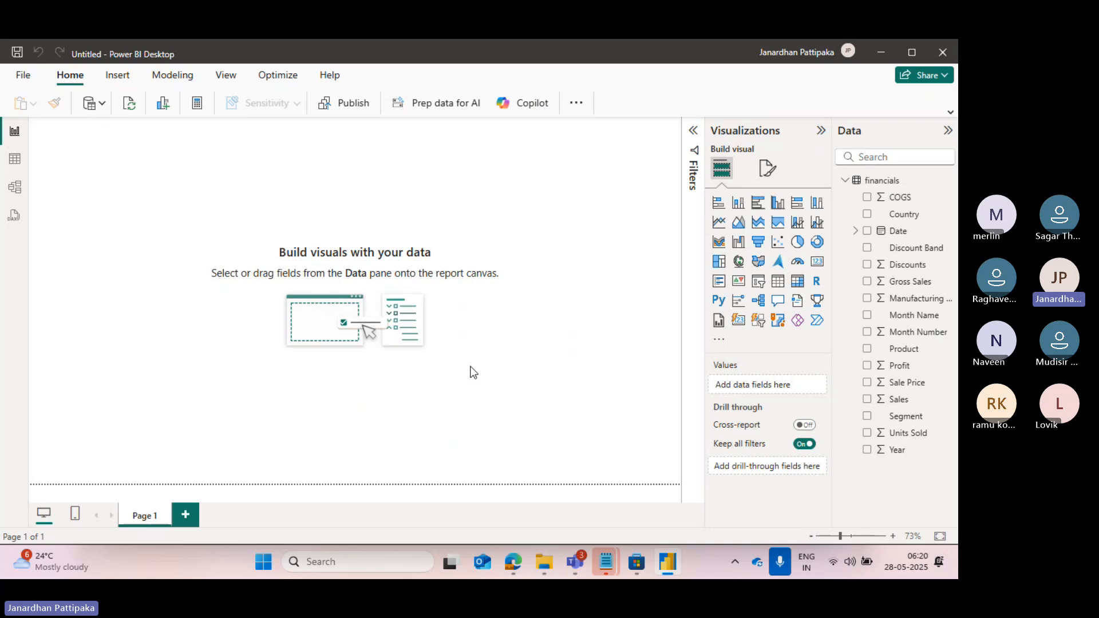
{"action": "left_click", "coordinate": [103, 111]}
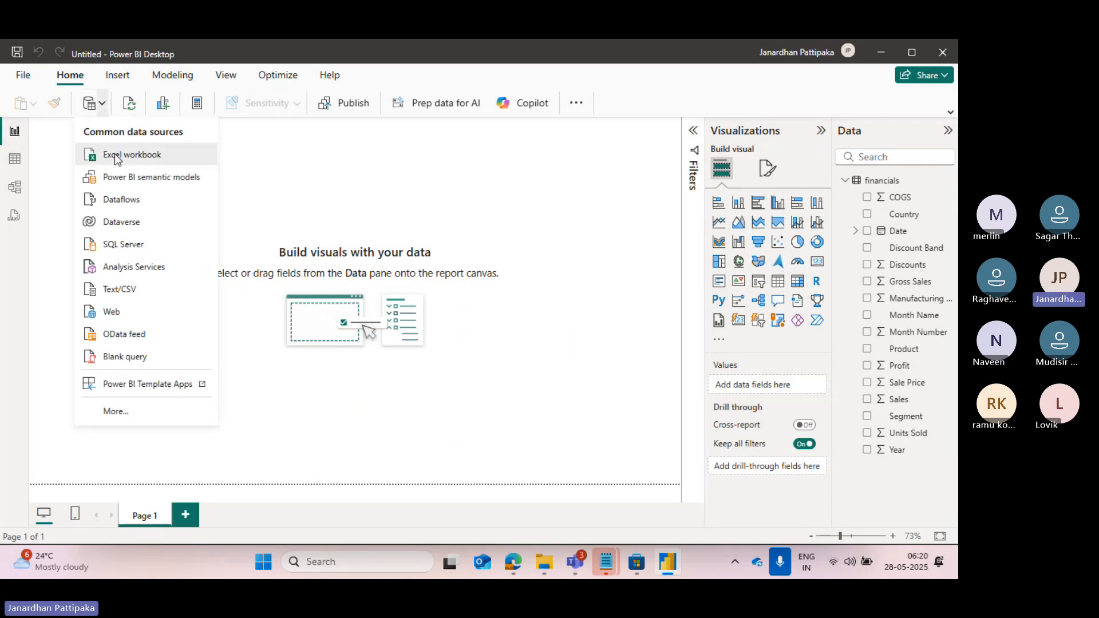
{"action": "left_click", "coordinate": [114, 154]}
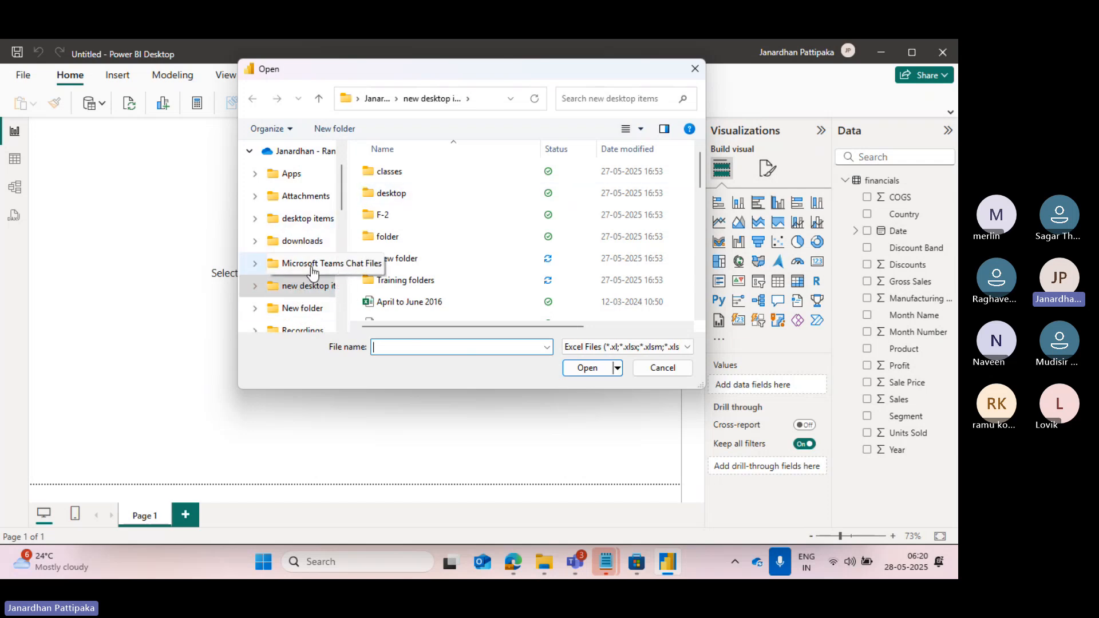
{"action": "left_click", "coordinate": [303, 289]}
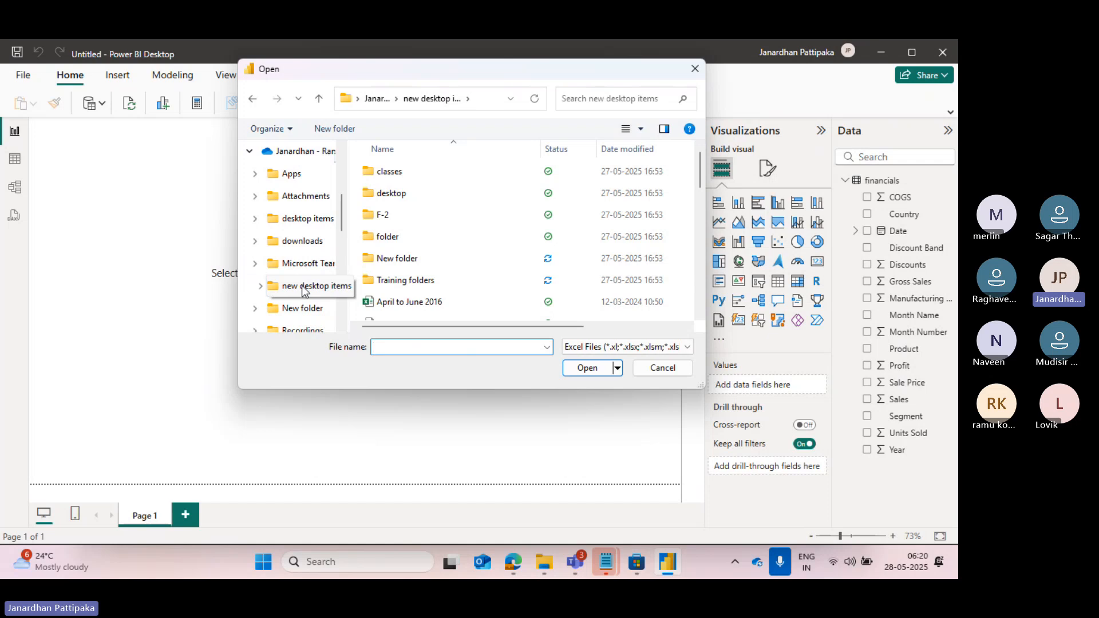
{"action": "double_click", "coordinate": [303, 292]}
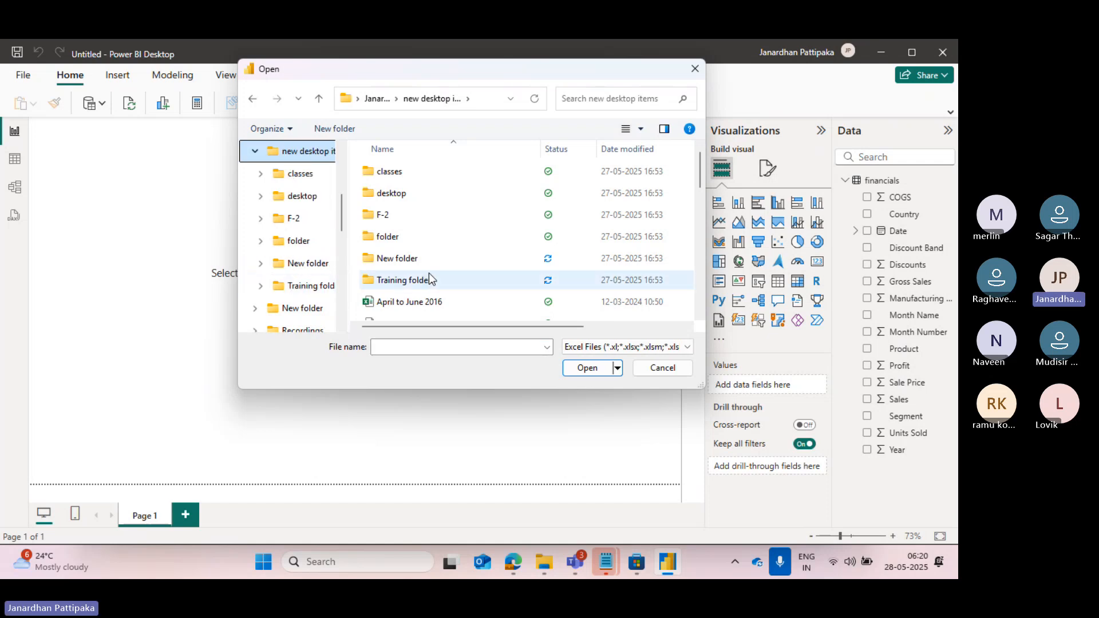
{"action": "scroll", "coordinate": [428, 273], "scroll_direction": "down", "scroll_amount": 1}
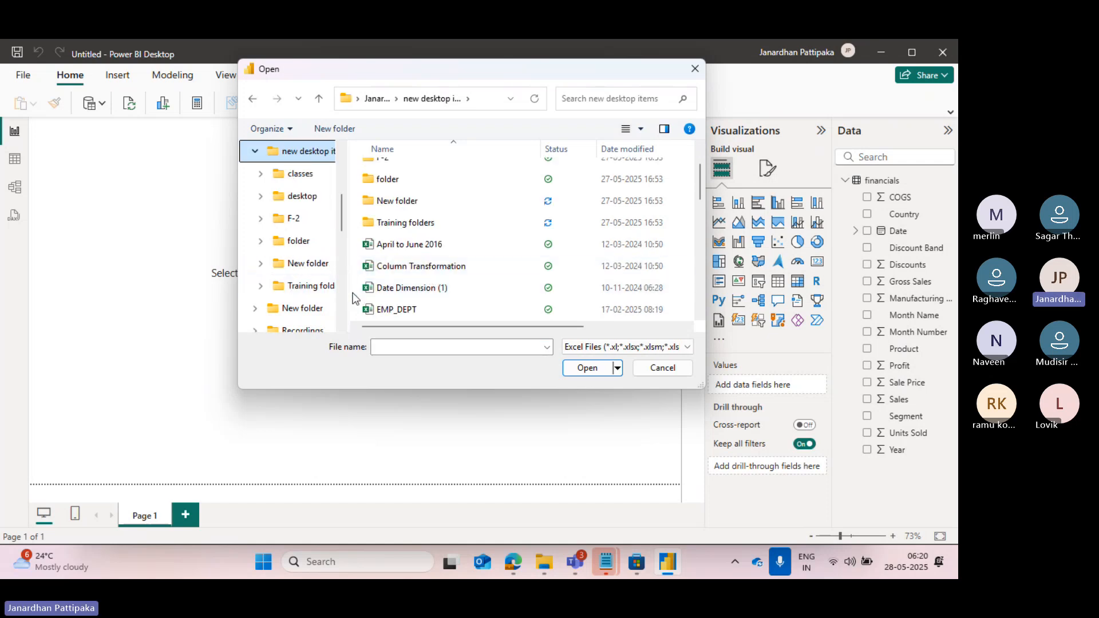
{"action": "scroll", "coordinate": [314, 287], "scroll_direction": "down", "scroll_amount": 1}
{"action": "scroll", "coordinate": [314, 287], "scroll_direction": "up", "scroll_amount": 3}
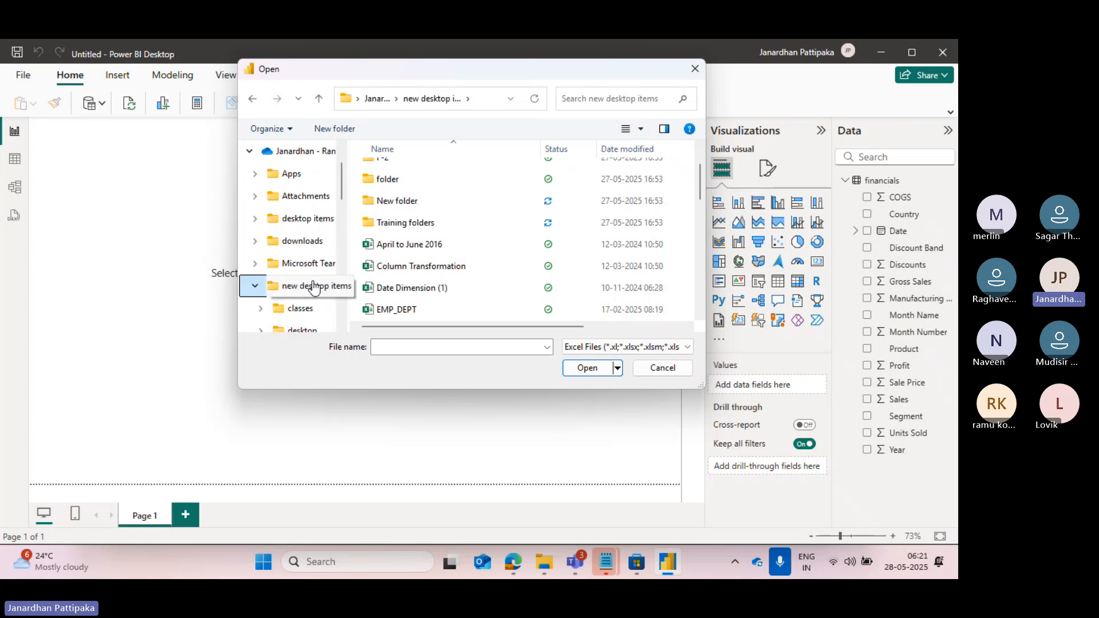
Find Sample - Superstore (1).xlsx in the downloads folder and open it as the data source.
{"action": "left_click", "coordinate": [301, 243]}
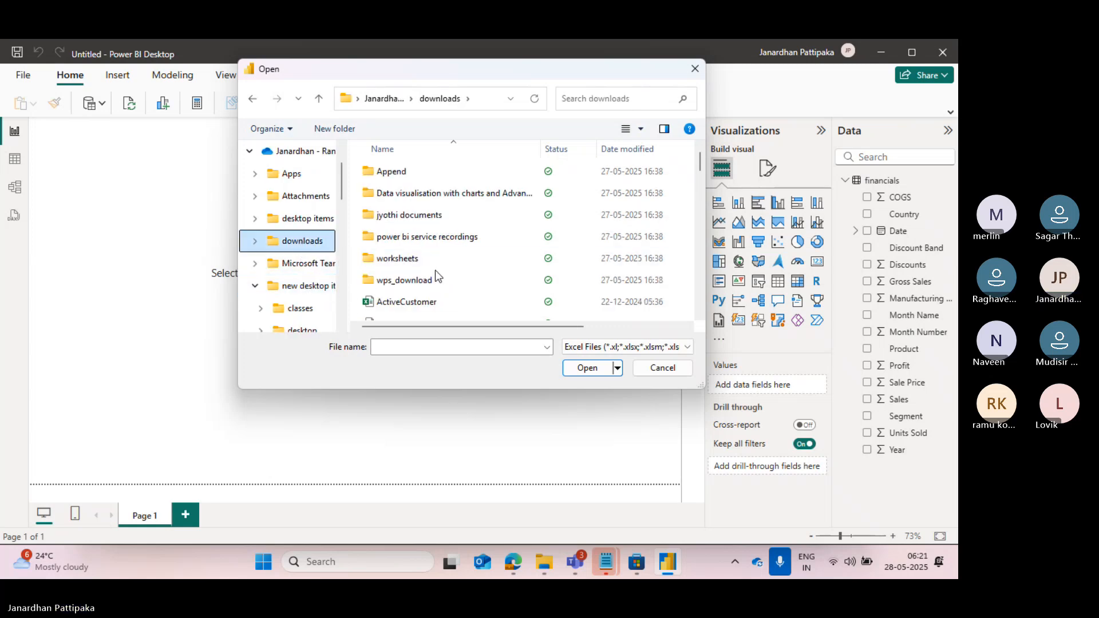
{"action": "left_click", "coordinate": [410, 347]}
{"action": "type", "text": "sample"}
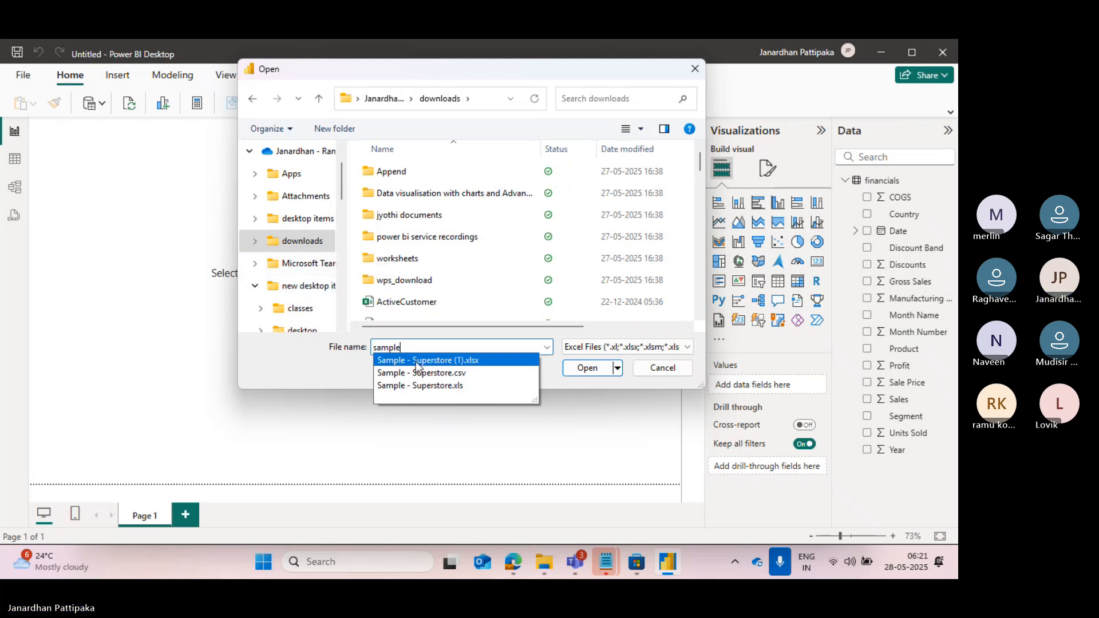
{"action": "left_click", "coordinate": [415, 363]}
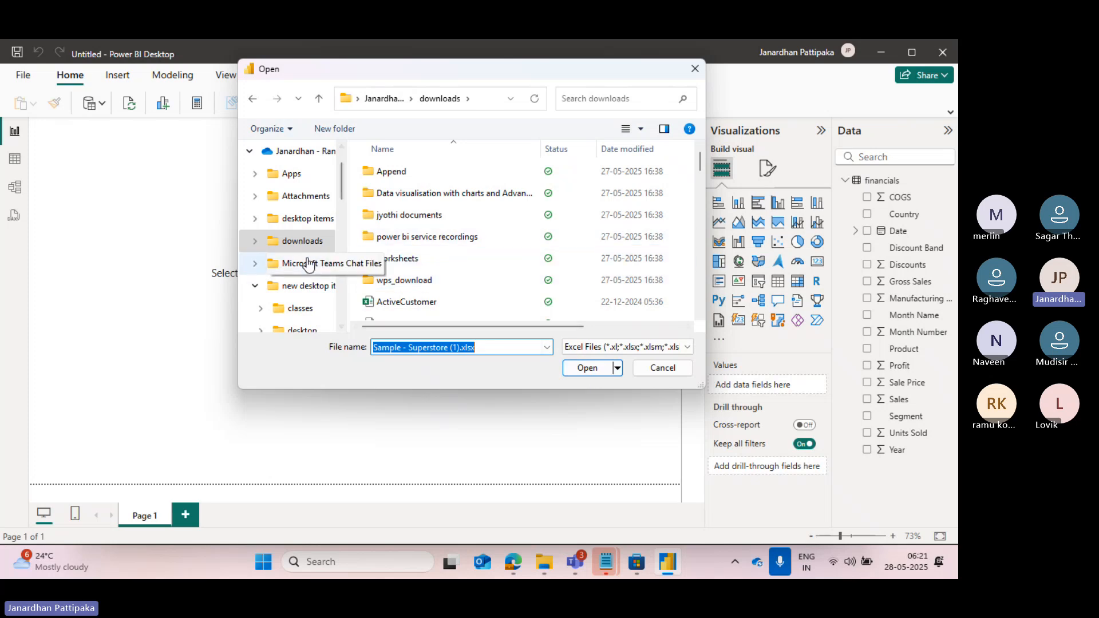
{"action": "scroll", "coordinate": [392, 242], "scroll_direction": "down", "scroll_amount": 15}
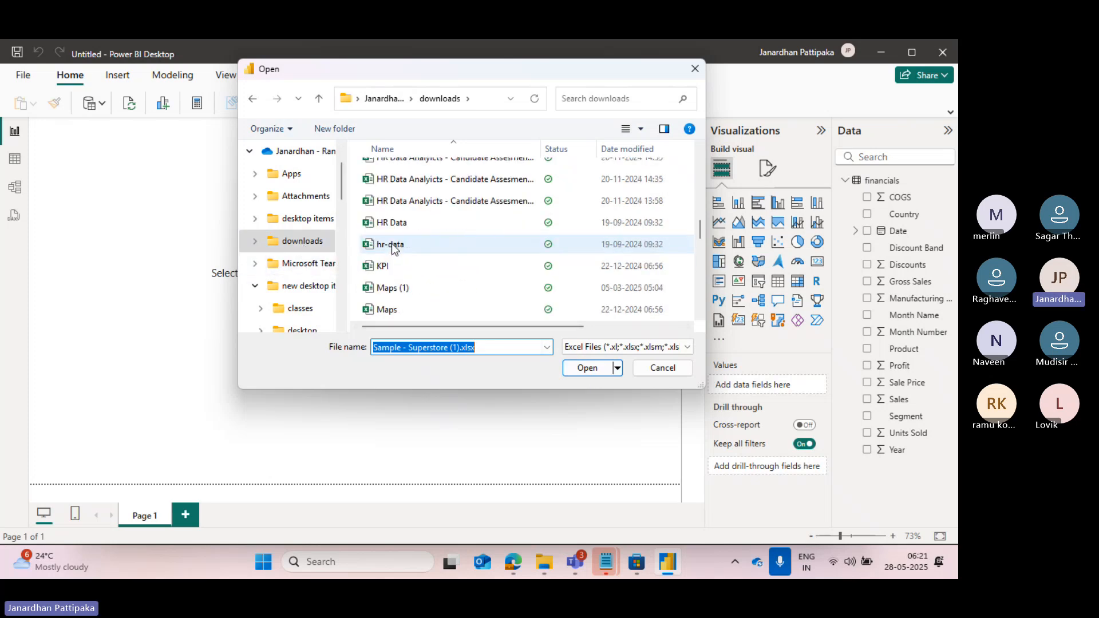
{"action": "scroll", "coordinate": [392, 245], "scroll_direction": "up", "scroll_amount": 3}
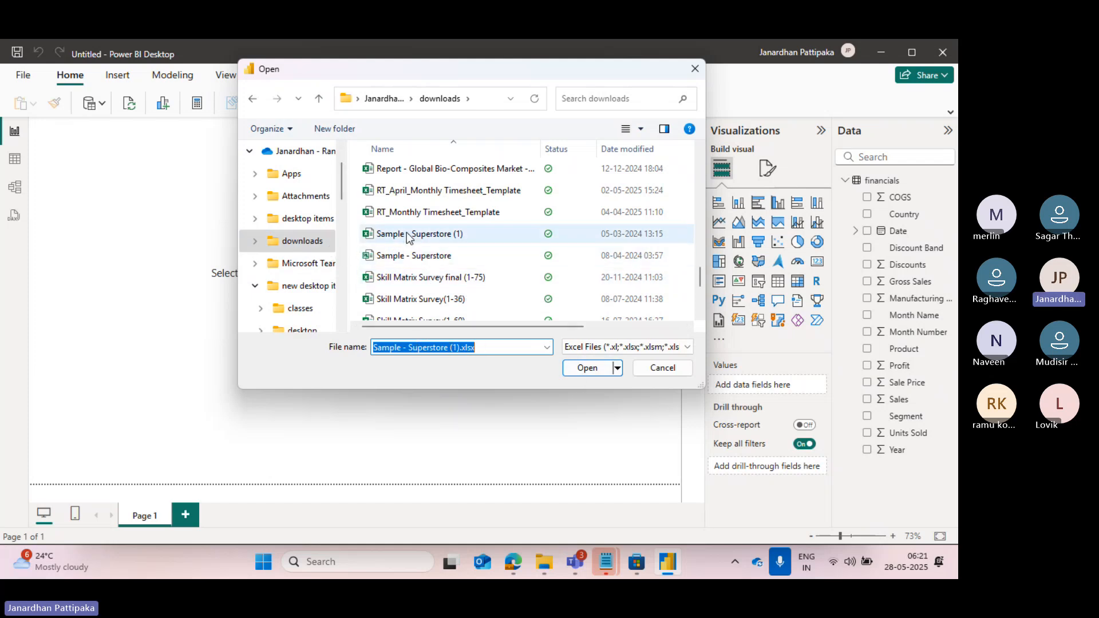
{"action": "left_click", "coordinate": [593, 370]}
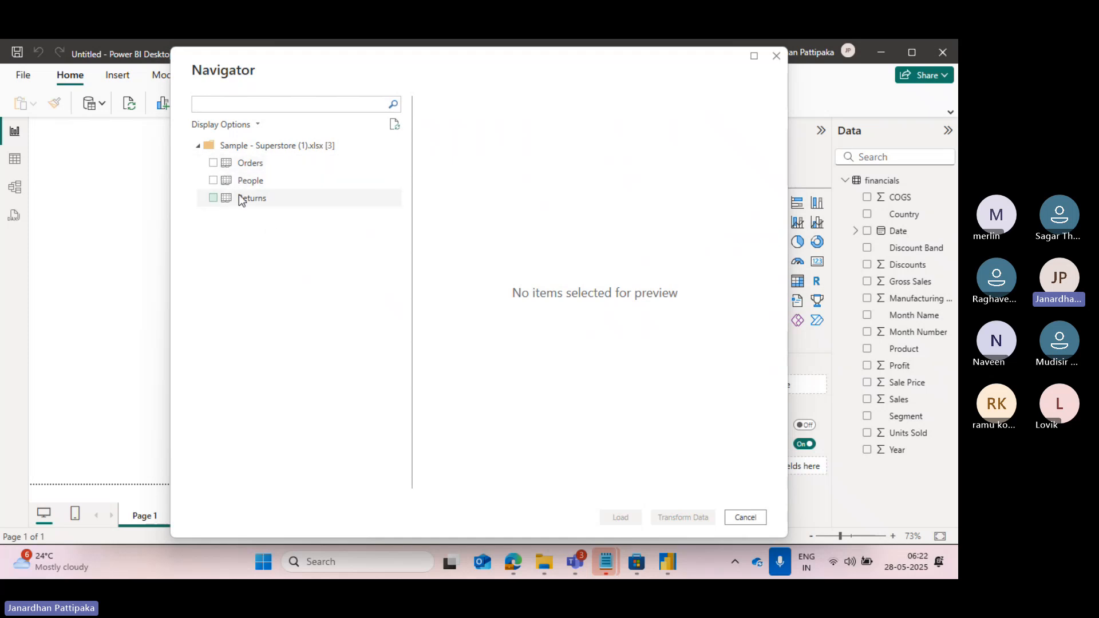
Select the Orders sheet for import and examine the columns of its preview.
{"action": "left_click", "coordinate": [214, 163]}
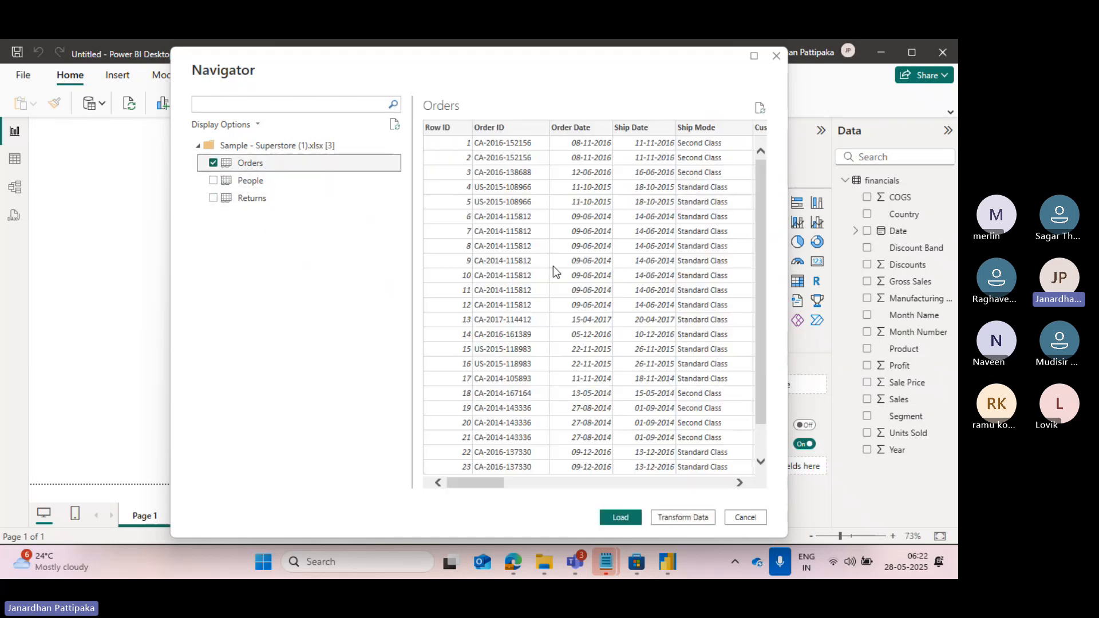
{"action": "scroll", "coordinate": [612, 277], "scroll_direction": "right", "scroll_amount": 5}
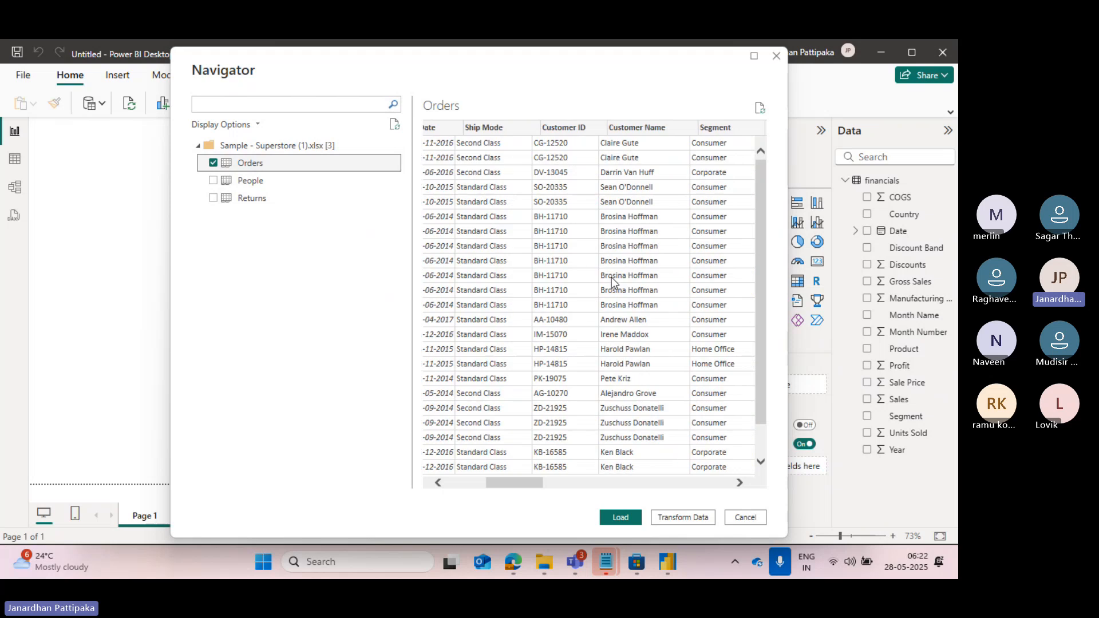
{"action": "scroll", "coordinate": [611, 277], "scroll_direction": "right", "scroll_amount": 4}
{"action": "scroll", "coordinate": [611, 277], "scroll_direction": "left", "scroll_amount": 5}
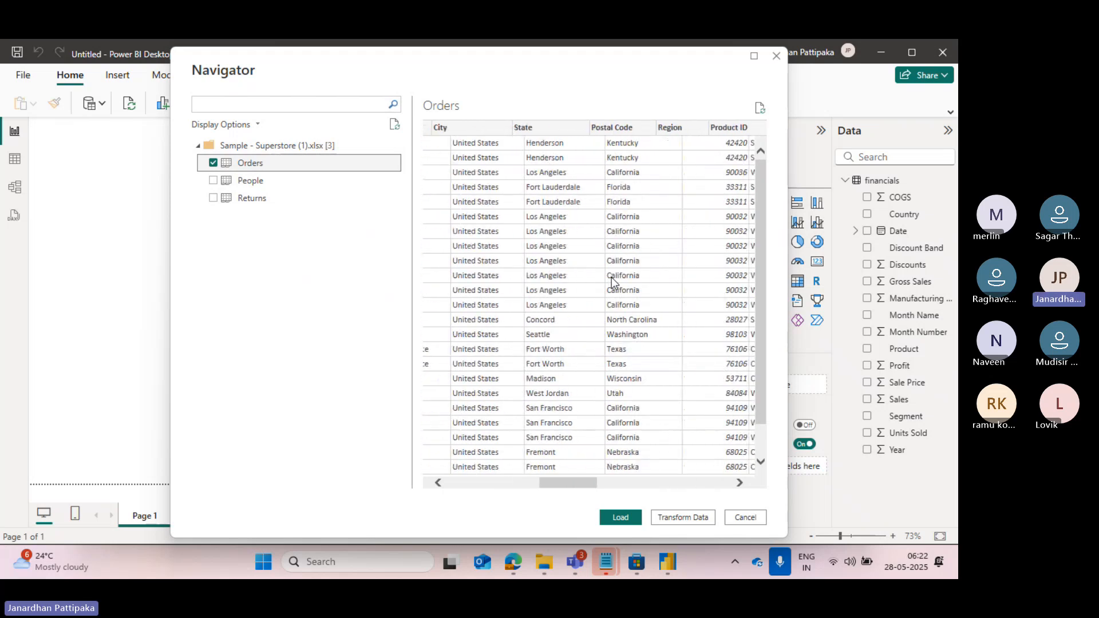
{"action": "scroll", "coordinate": [612, 277], "scroll_direction": "left", "scroll_amount": 3}
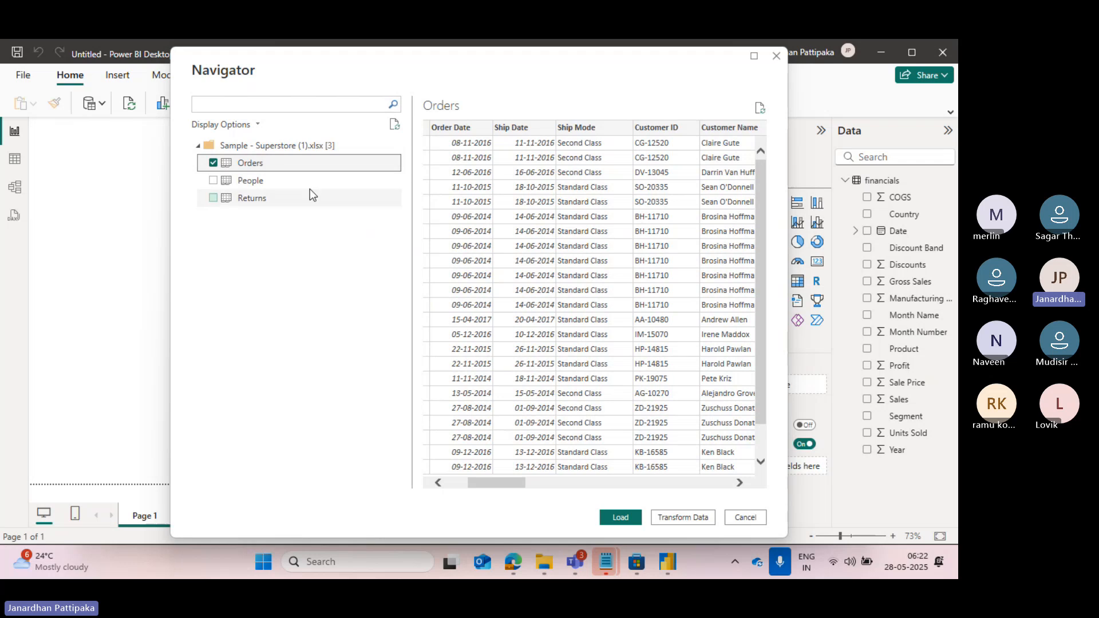
Include the People and Returns sheets as well and load all selected sheets into the report.
{"action": "left_click", "coordinate": [213, 180]}
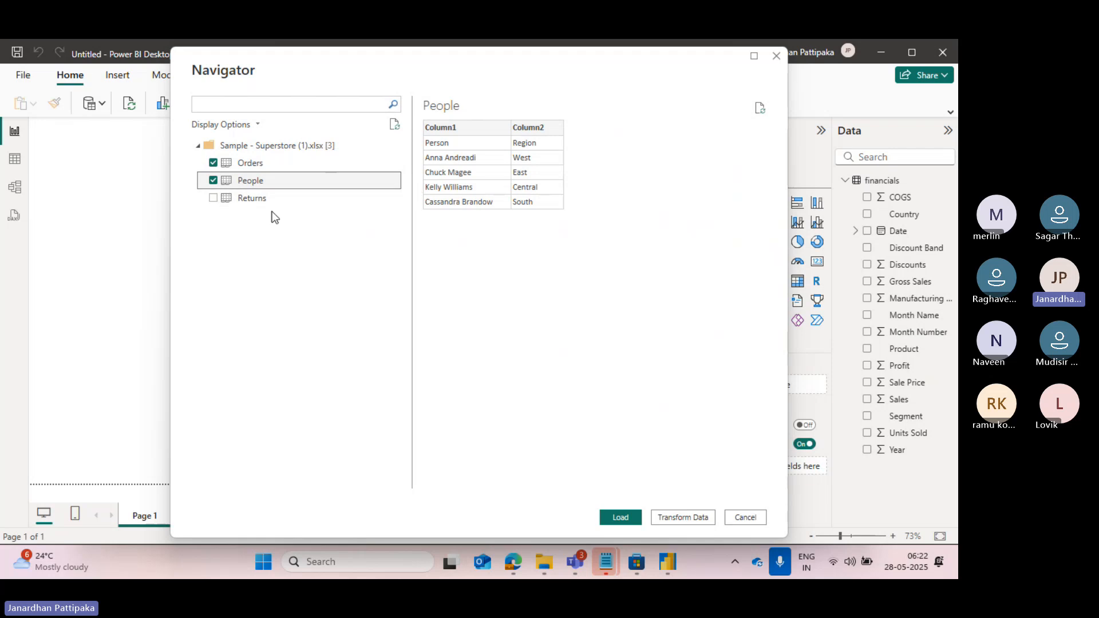
{"action": "left_click", "coordinate": [212, 198]}
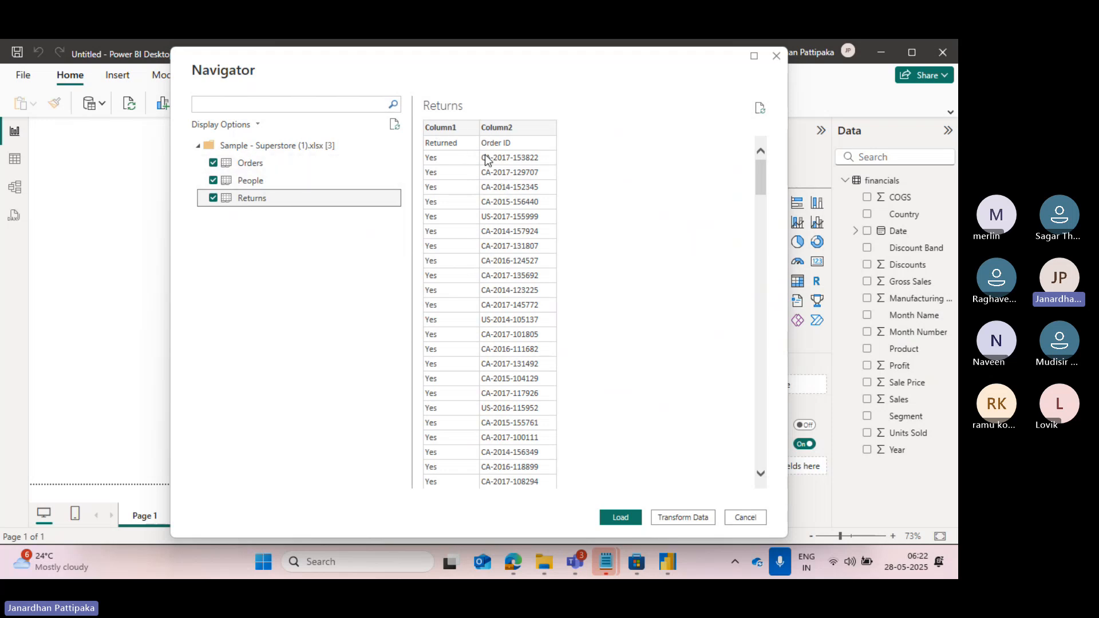
{"action": "left_click", "coordinate": [616, 519]}
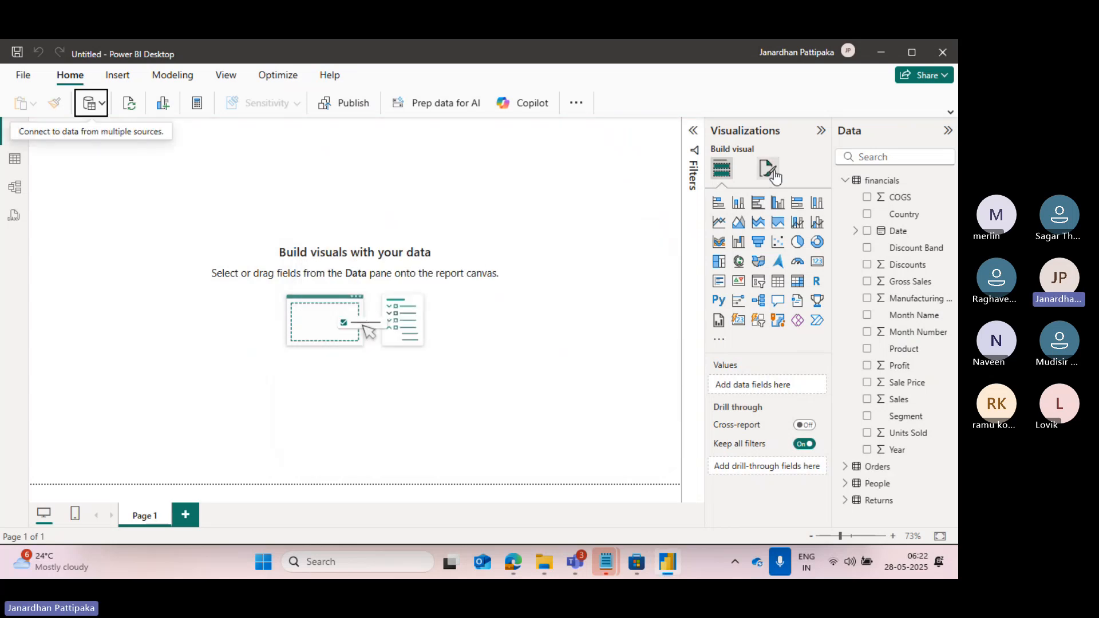
Collapse the financials table and inspect the field lists of Orders, People and Returns in turn.
{"action": "left_click", "coordinate": [846, 181]}
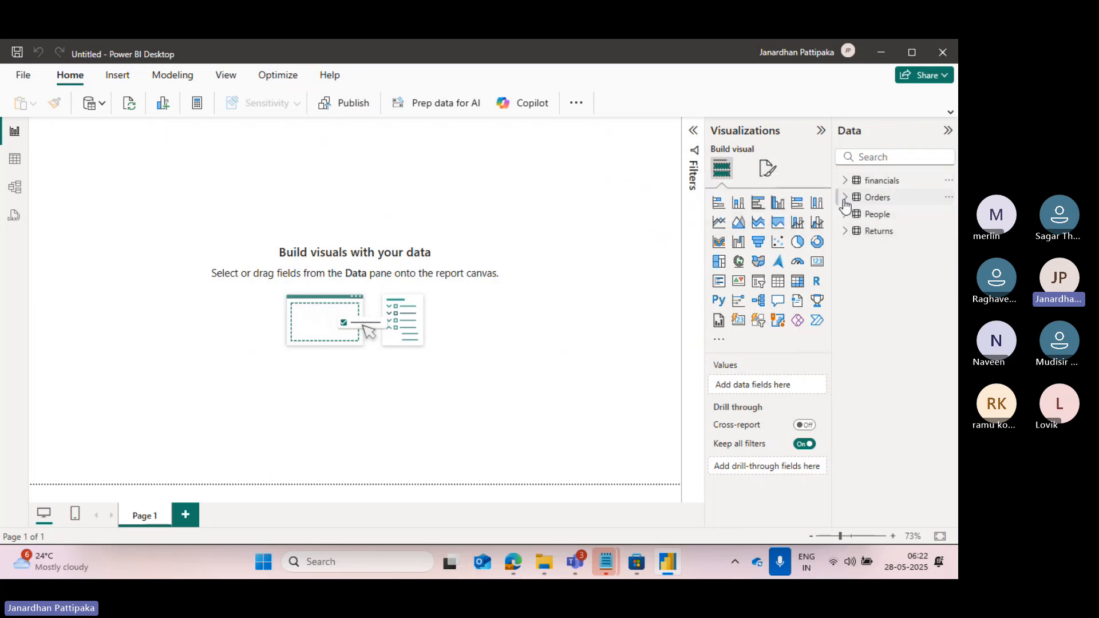
{"action": "left_click", "coordinate": [845, 199]}
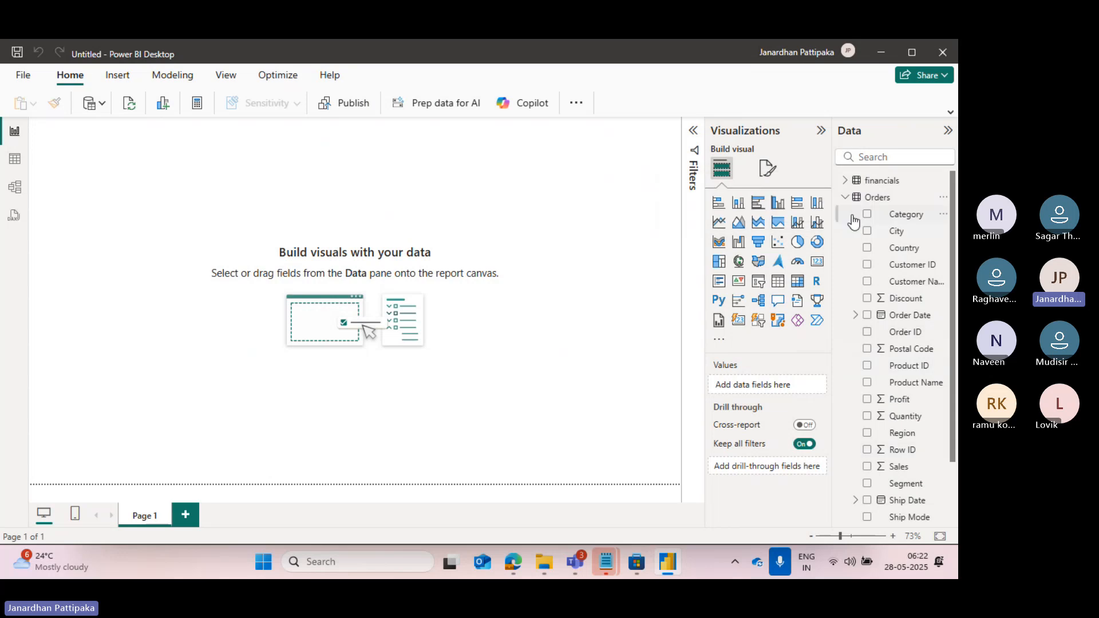
{"action": "left_click", "coordinate": [845, 199]}
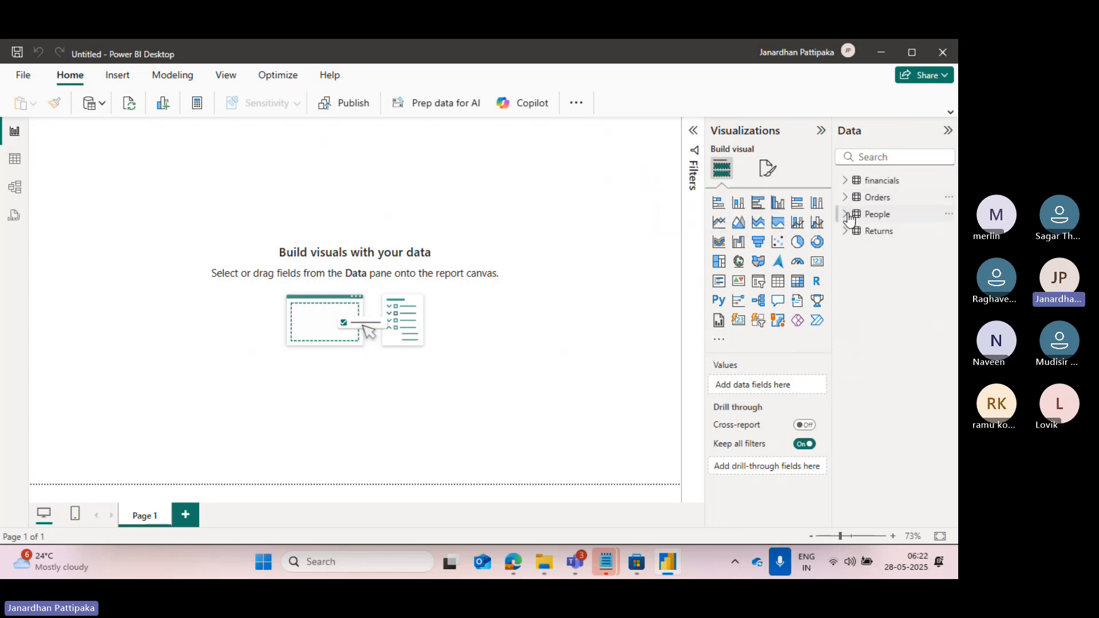
{"action": "left_click", "coordinate": [846, 214]}
{"action": "left_click", "coordinate": [845, 215]}
{"action": "left_click", "coordinate": [846, 231]}
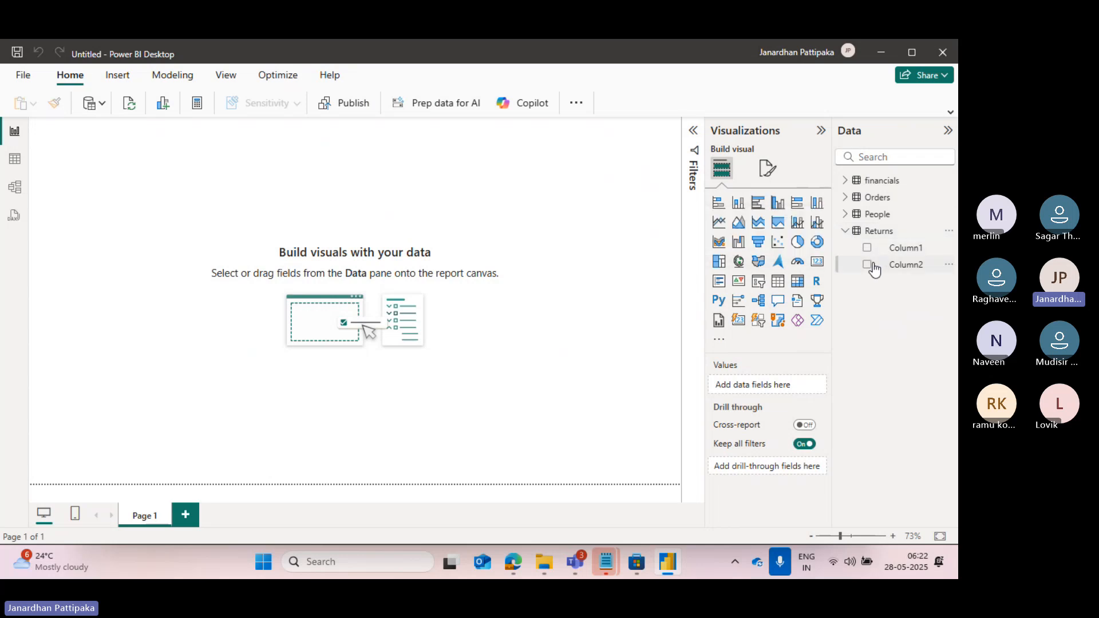
{"action": "left_click", "coordinate": [846, 231]}
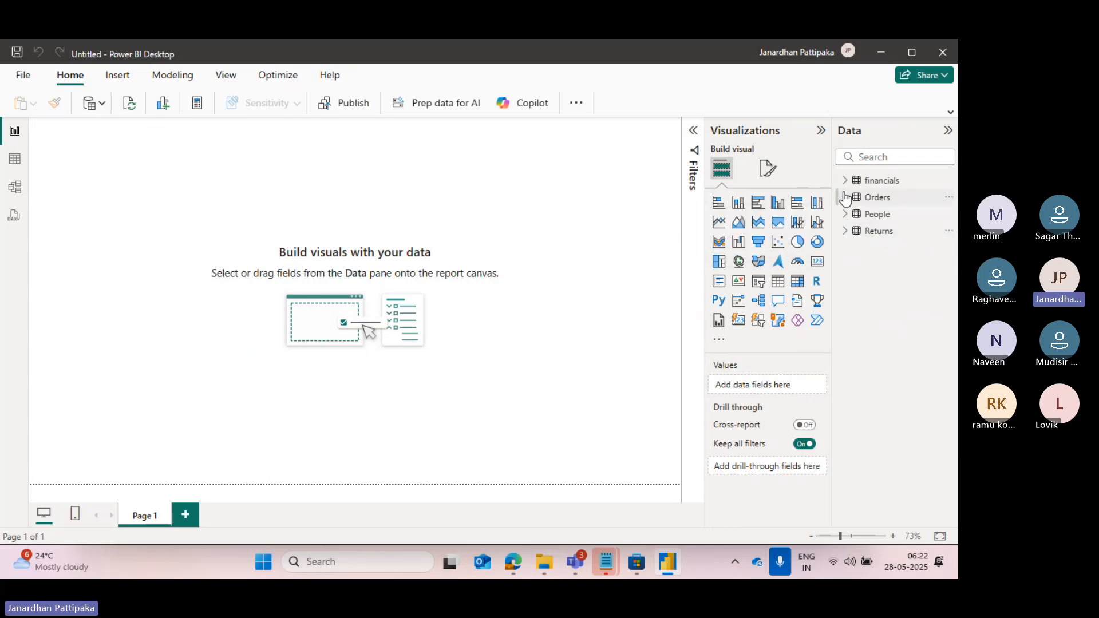
Select the Customer ID field of the Orders table in Report view, then collapse its field list.
{"action": "left_click", "coordinate": [845, 198]}
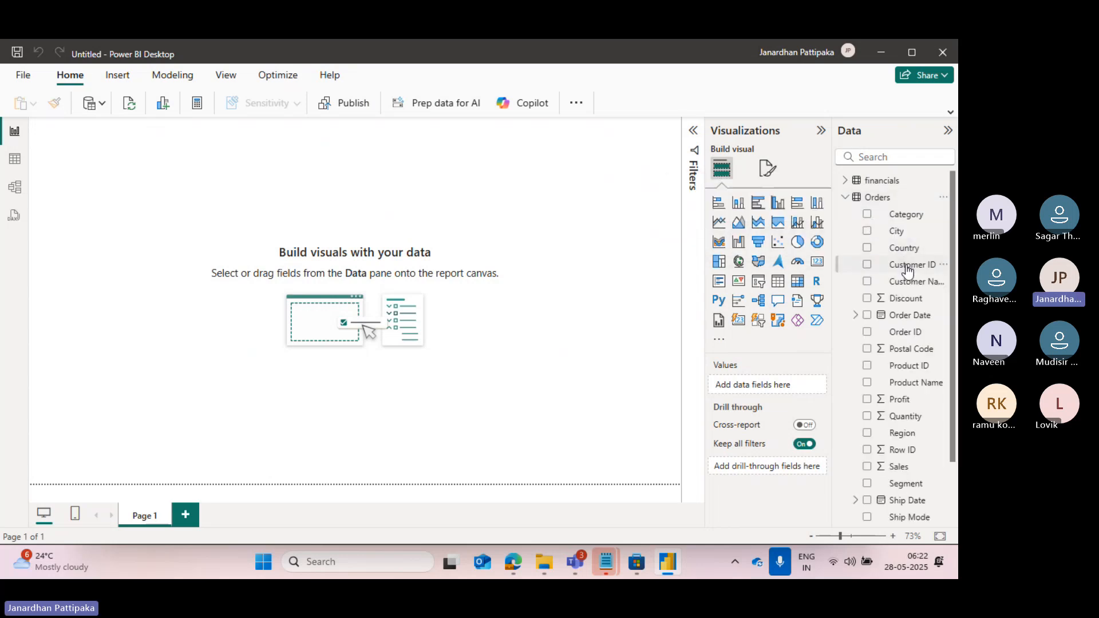
{"action": "left_click", "coordinate": [908, 269]}
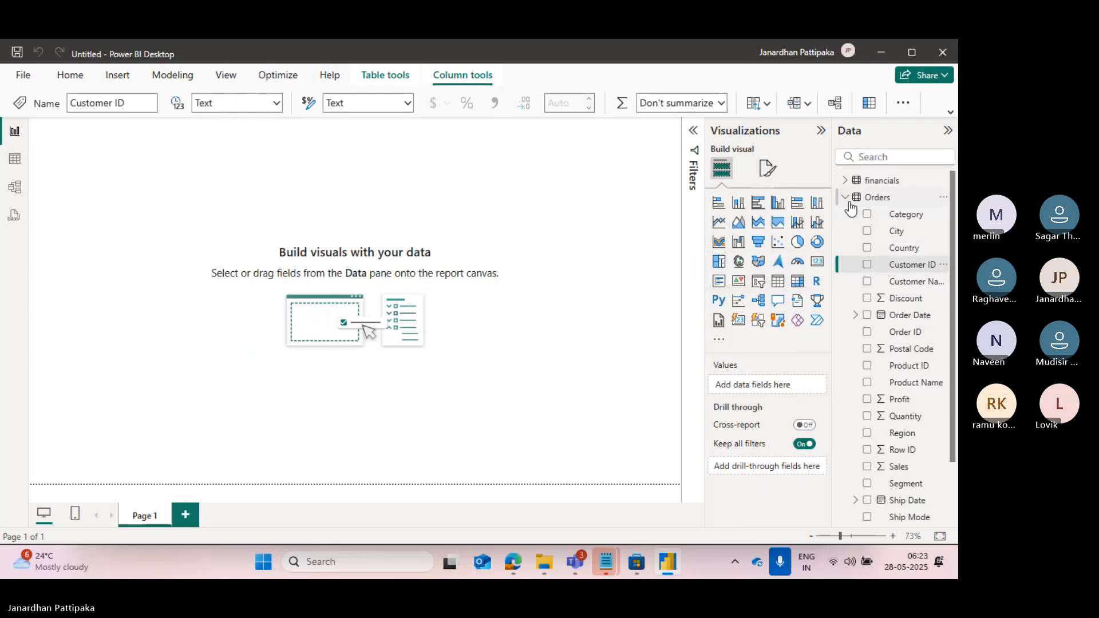
{"action": "left_click", "coordinate": [845, 198]}
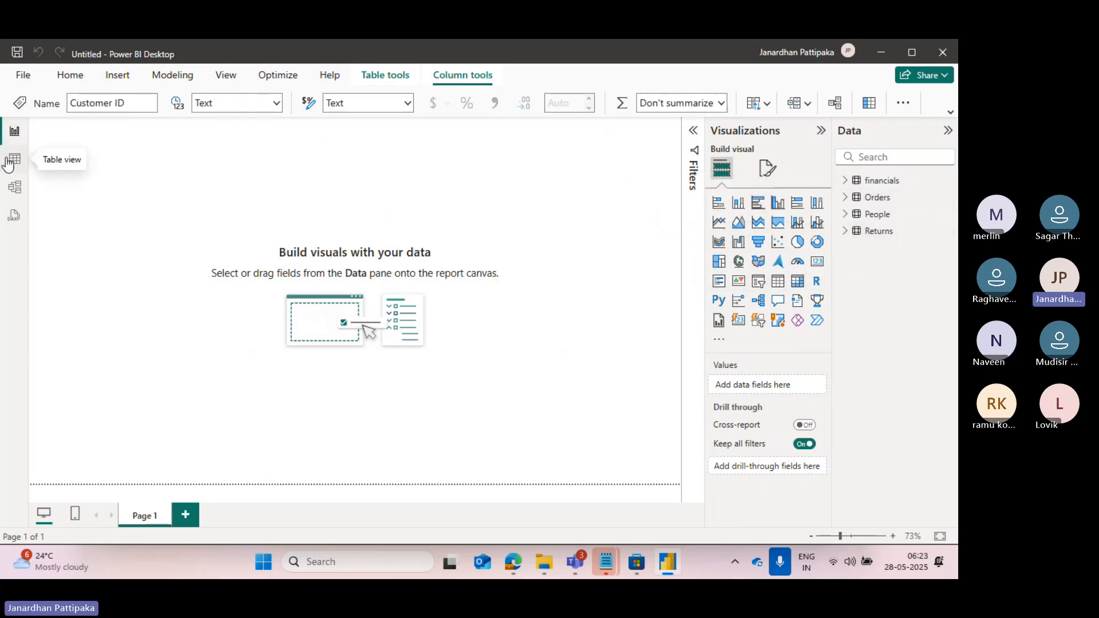
Show the Orders records in Table view with the Customer Name column highlighted.
{"action": "left_click", "coordinate": [11, 161]}
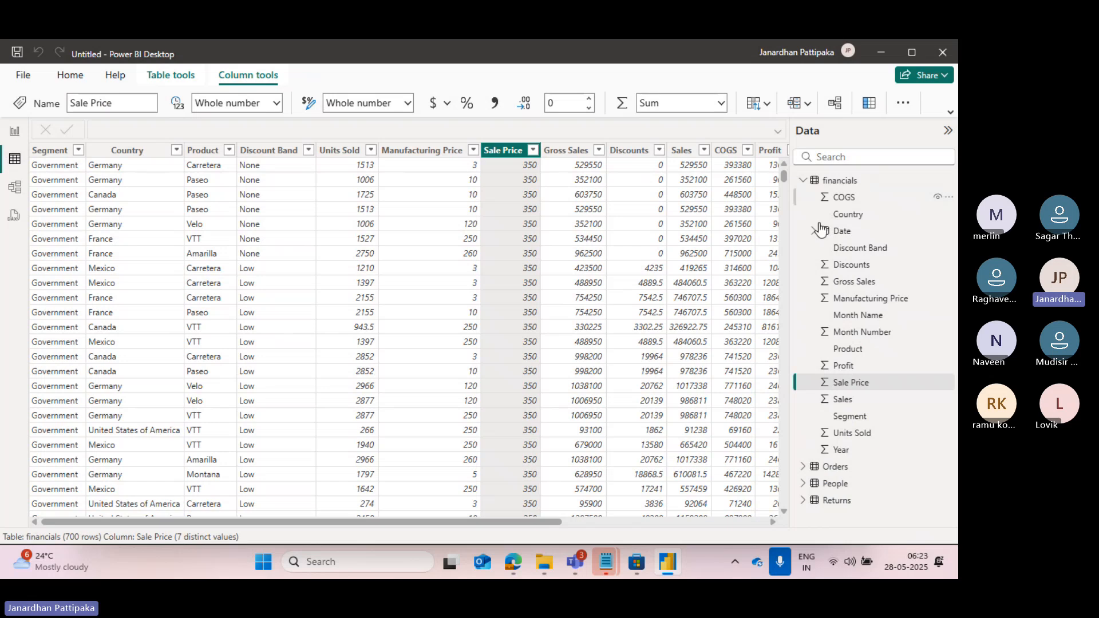
{"action": "left_click", "coordinate": [804, 182]}
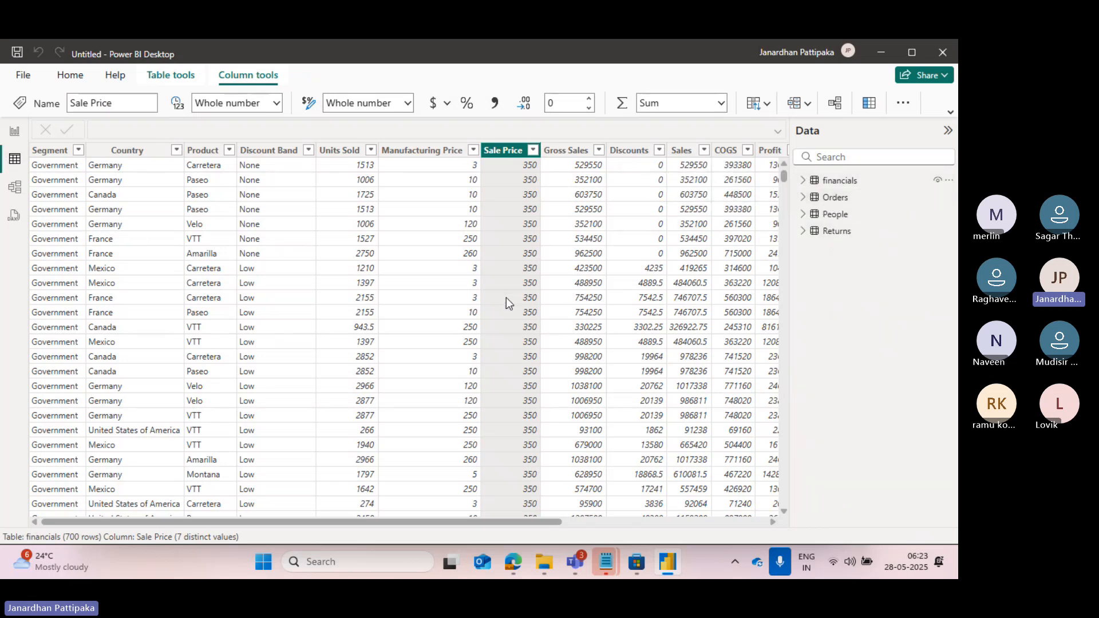
{"action": "left_click", "coordinate": [803, 198]}
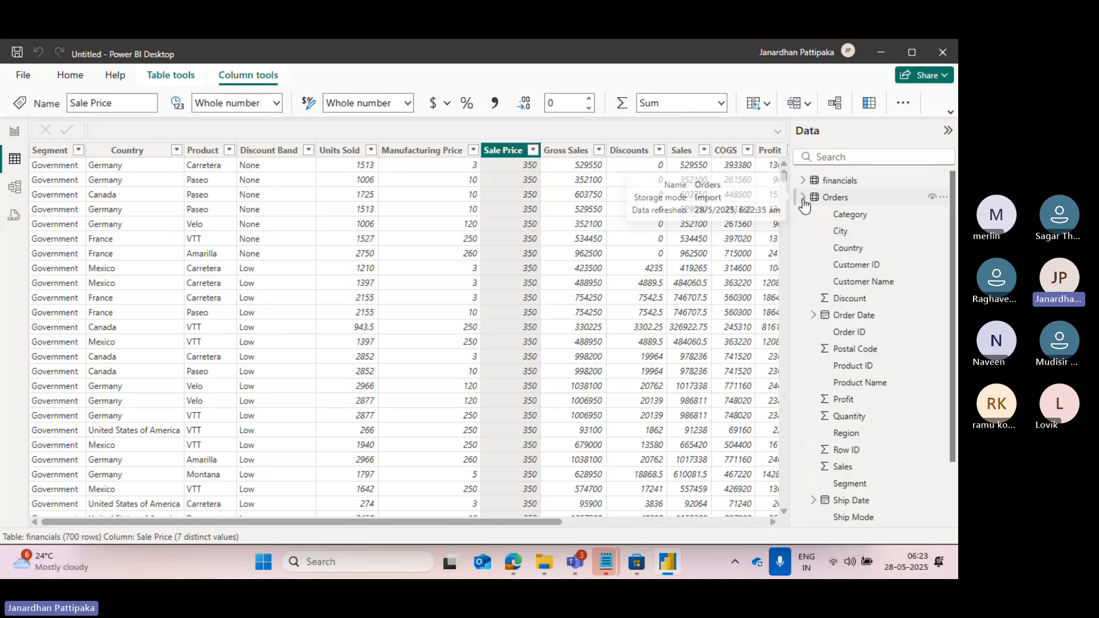
{"action": "left_click", "coordinate": [864, 282]}
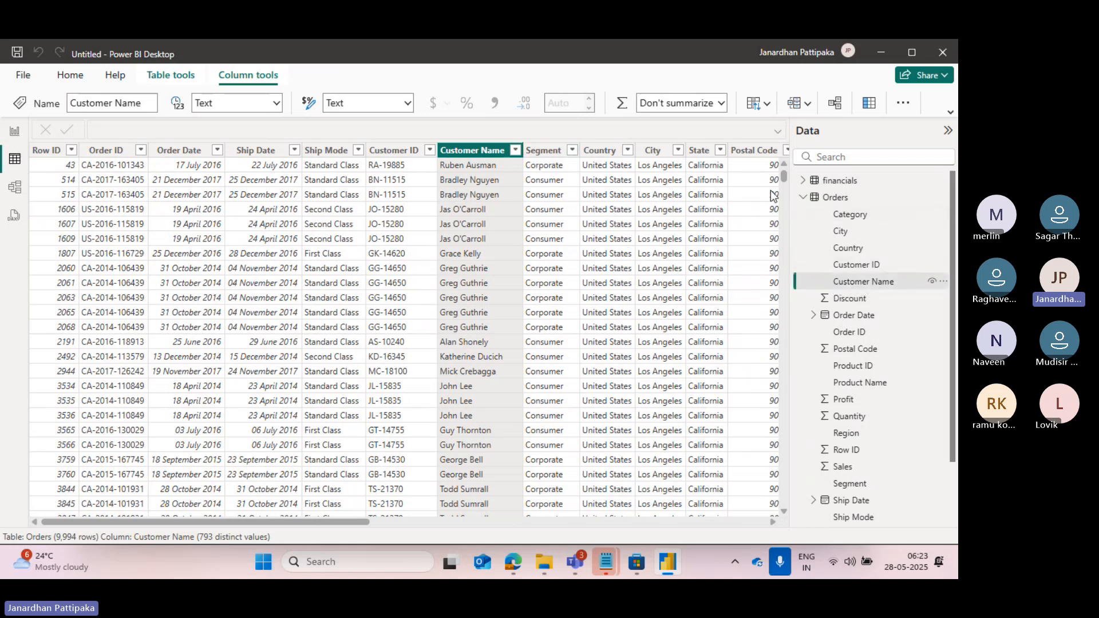
Collapse Orders and show the People records in Table view with Column1 highlighted.
{"action": "left_click", "coordinate": [803, 200]}
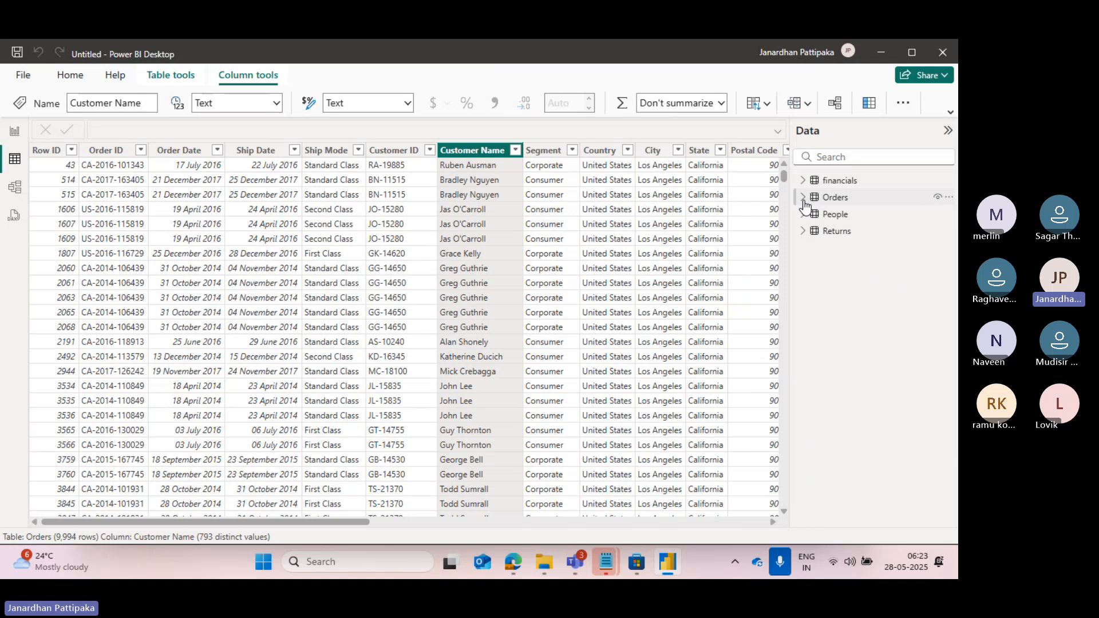
{"action": "left_click", "coordinate": [804, 215]}
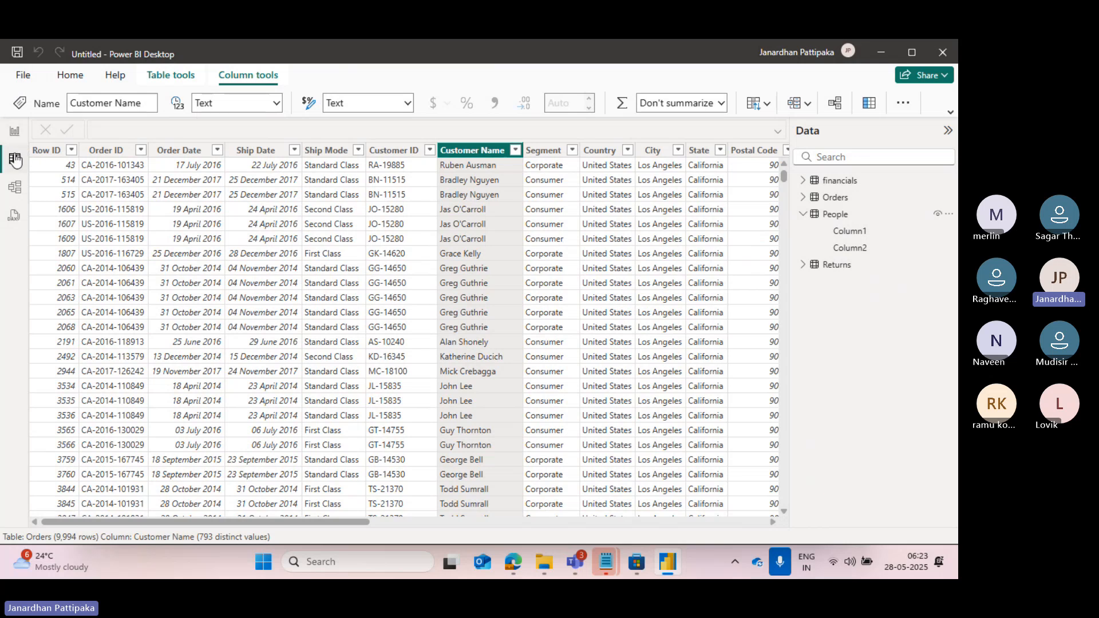
{"action": "left_click", "coordinate": [852, 232]}
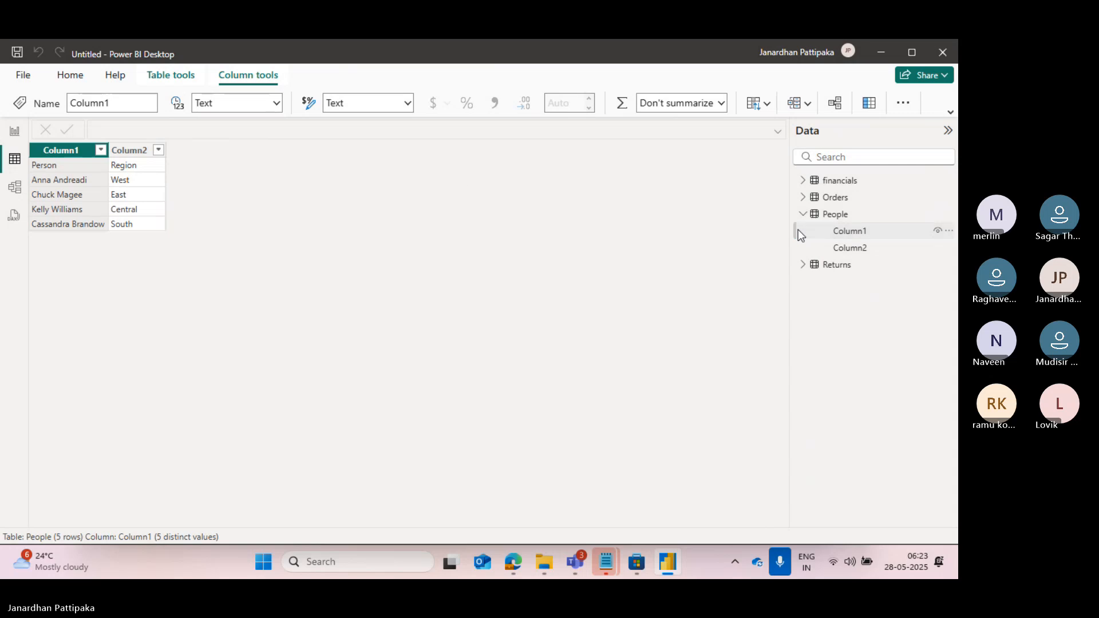
Show the Returns records in Table view with Column1 highlighted, leaving the People and Returns field lists collapsed.
{"action": "left_click", "coordinate": [804, 216]}
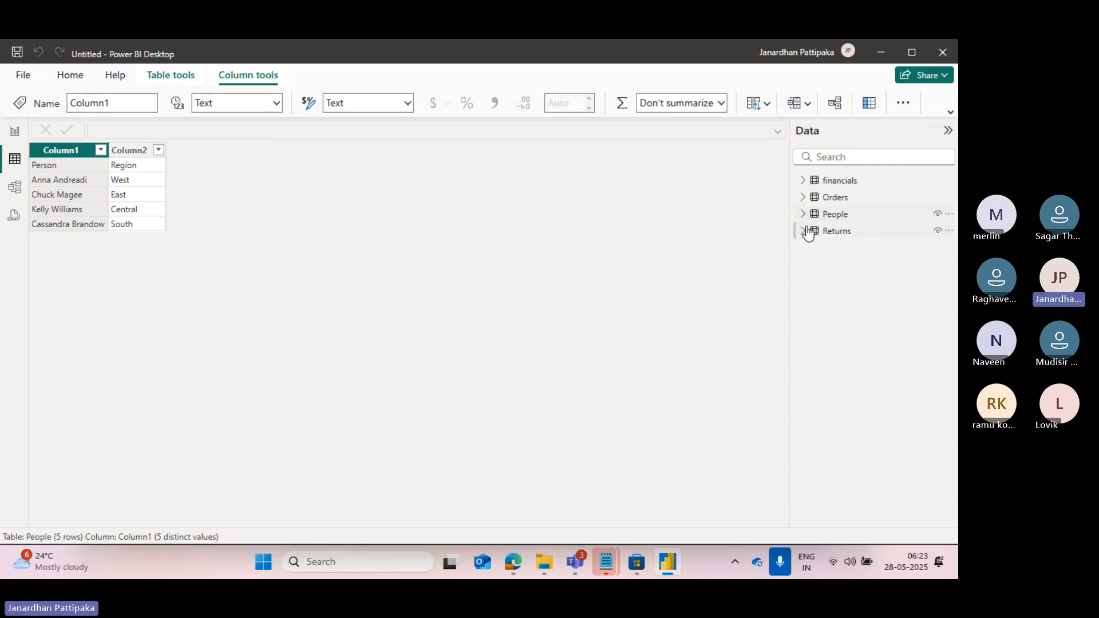
{"action": "left_click", "coordinate": [803, 232]}
{"action": "left_click", "coordinate": [848, 250]}
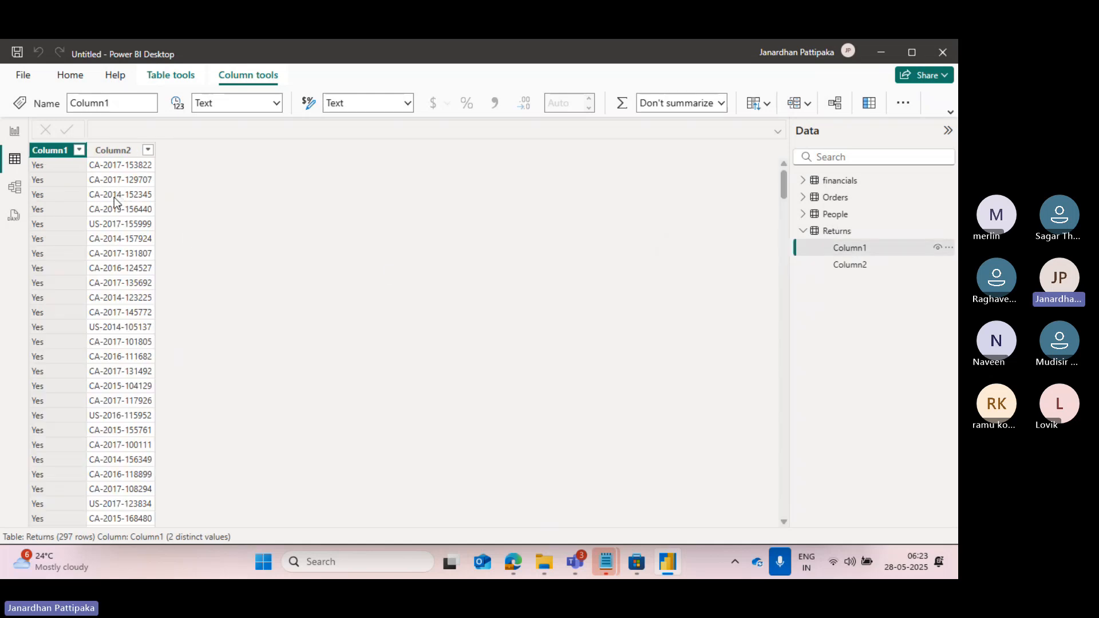
{"action": "left_click", "coordinate": [803, 232]}
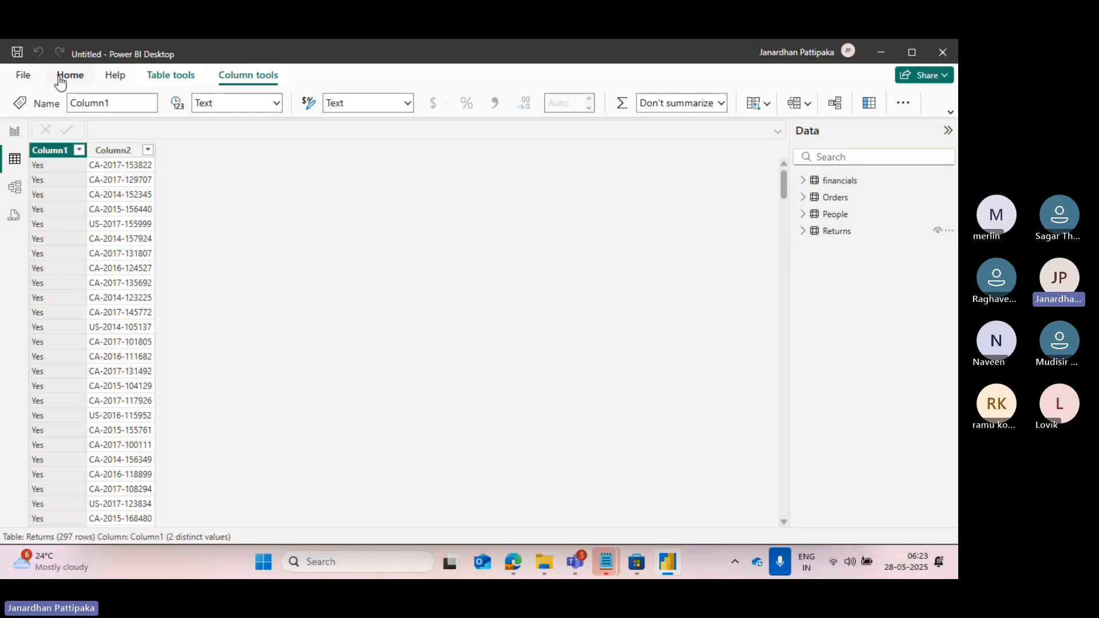
Go back to Report view, then examine the table cards in Model view with Properties and Data collapsed, including the remaining financials fields.
{"action": "left_click", "coordinate": [15, 134]}
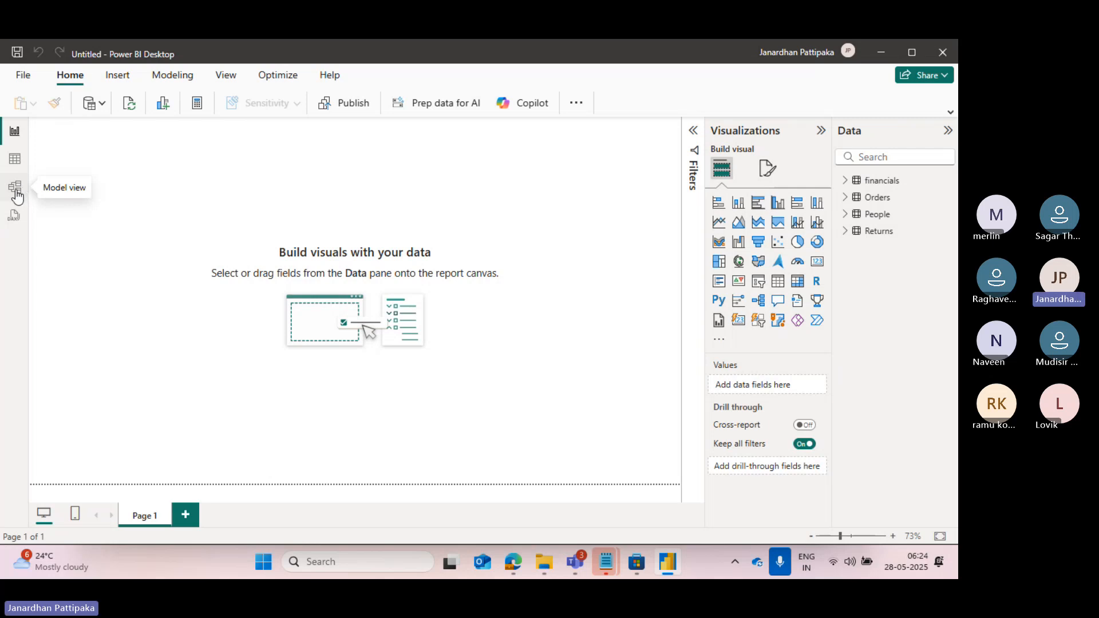
{"action": "left_click", "coordinate": [24, 194]}
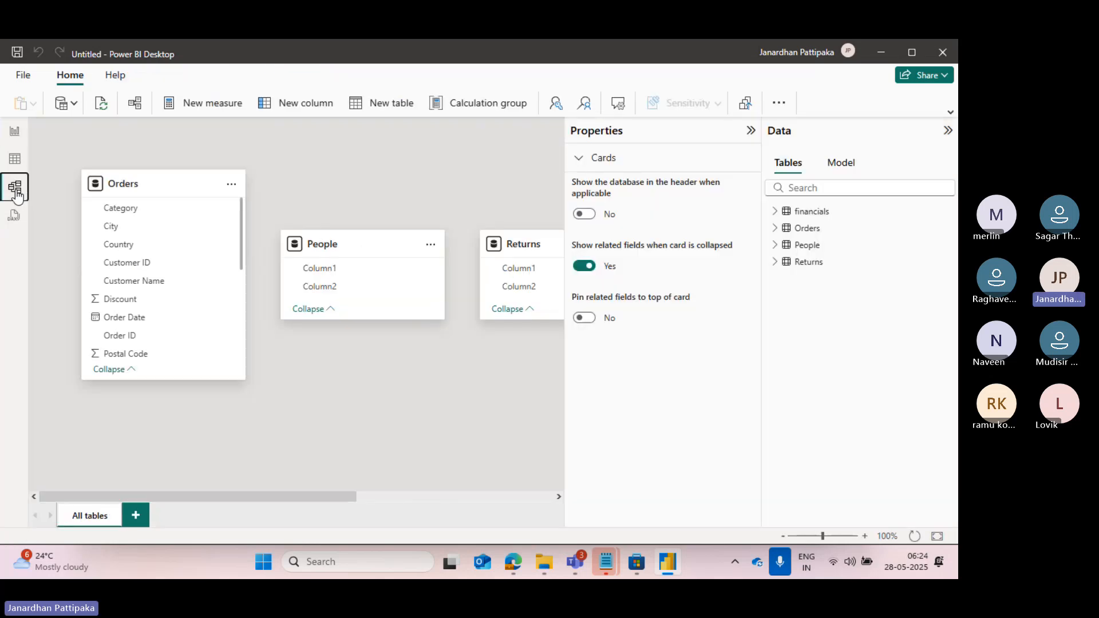
{"action": "left_click", "coordinate": [751, 132]}
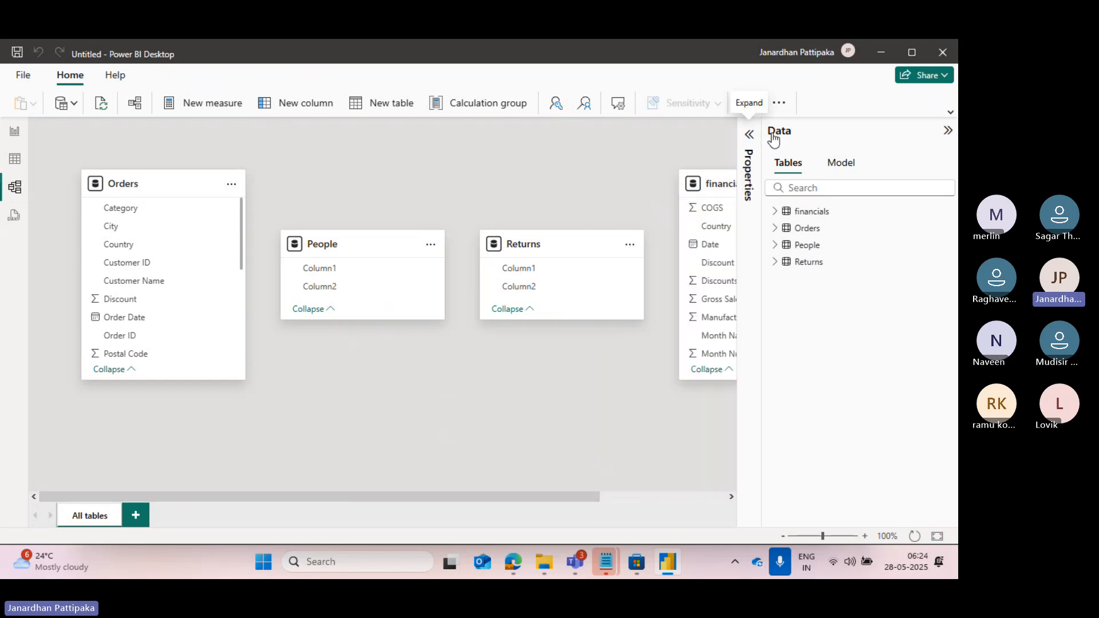
{"action": "left_click", "coordinate": [949, 131]}
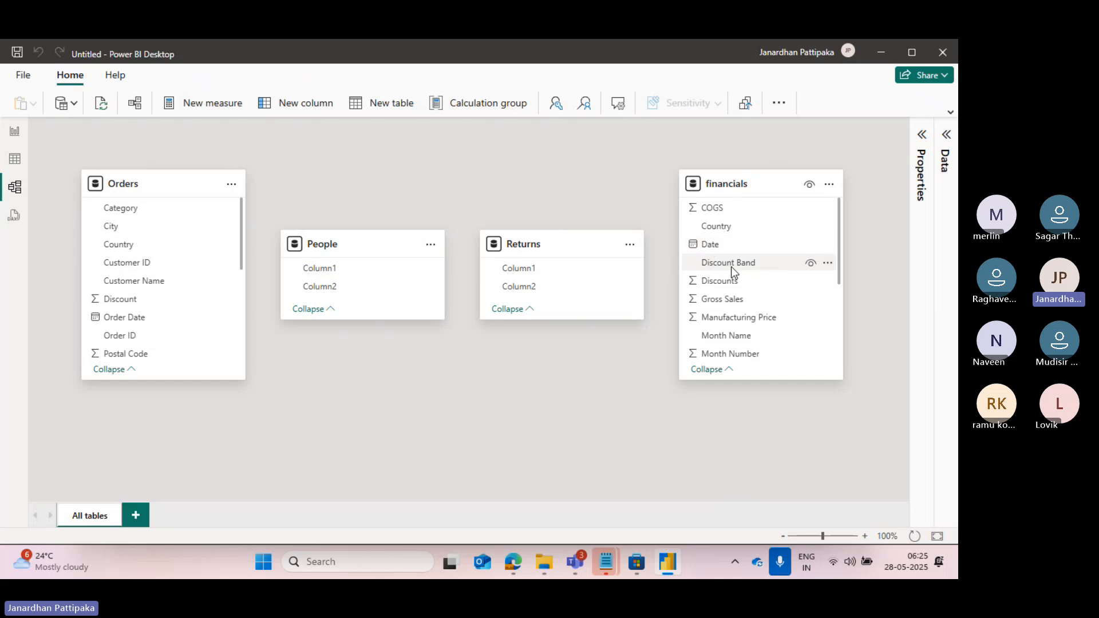
{"action": "scroll", "coordinate": [741, 309], "scroll_direction": "down", "scroll_amount": 1}
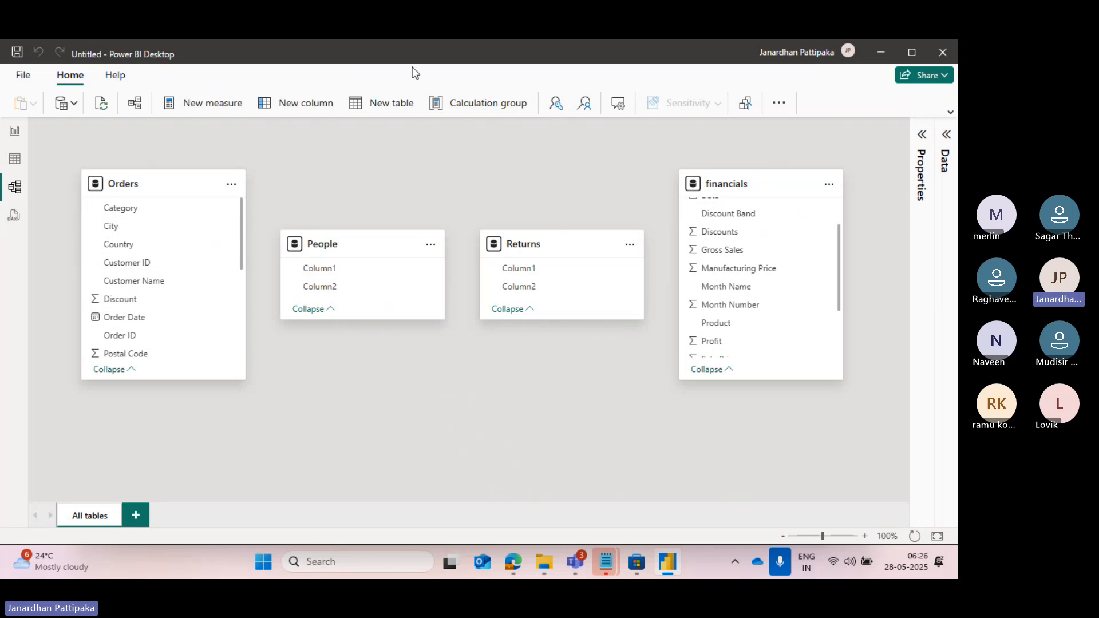
Review the loaded data in Report, Table and Model views, finishing in Report view.
{"action": "left_click", "coordinate": [14, 133]}
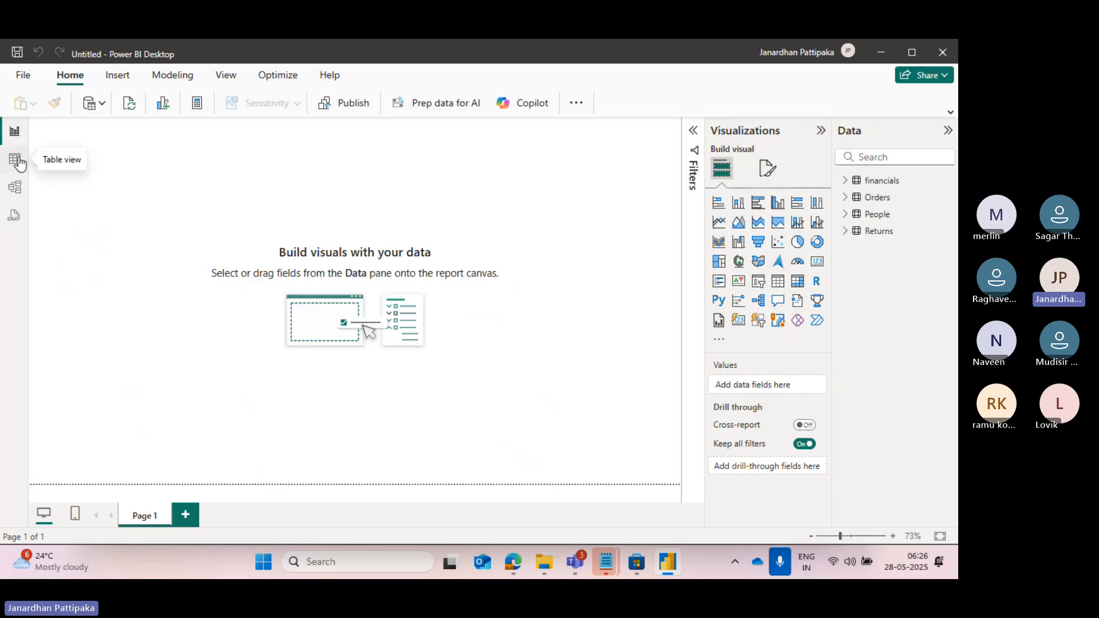
{"action": "left_click", "coordinate": [15, 160]}
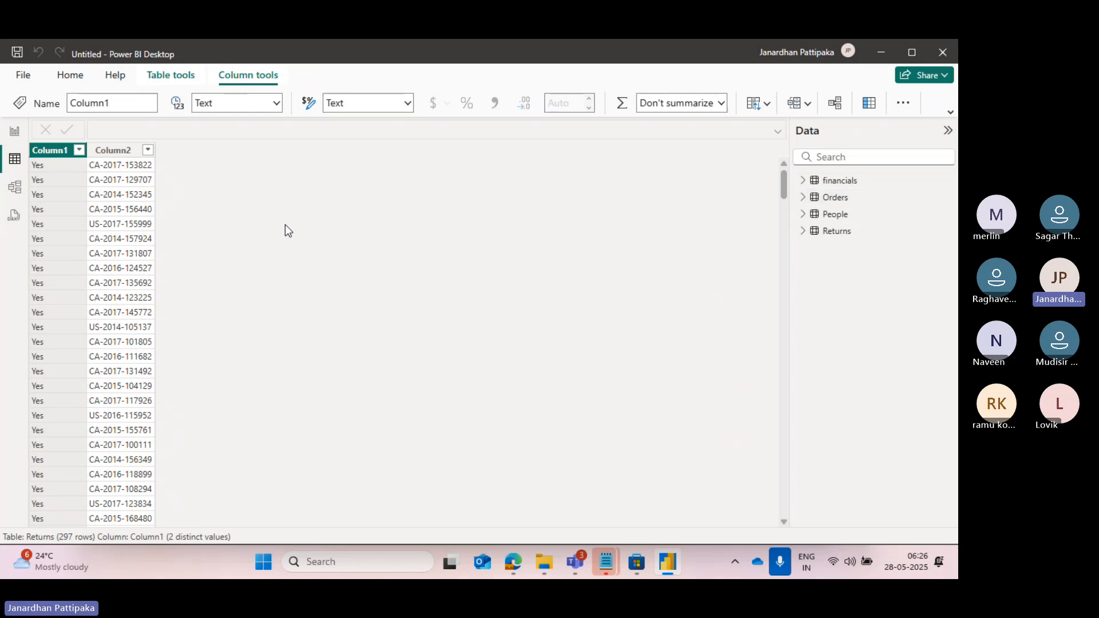
{"action": "left_click", "coordinate": [16, 194]}
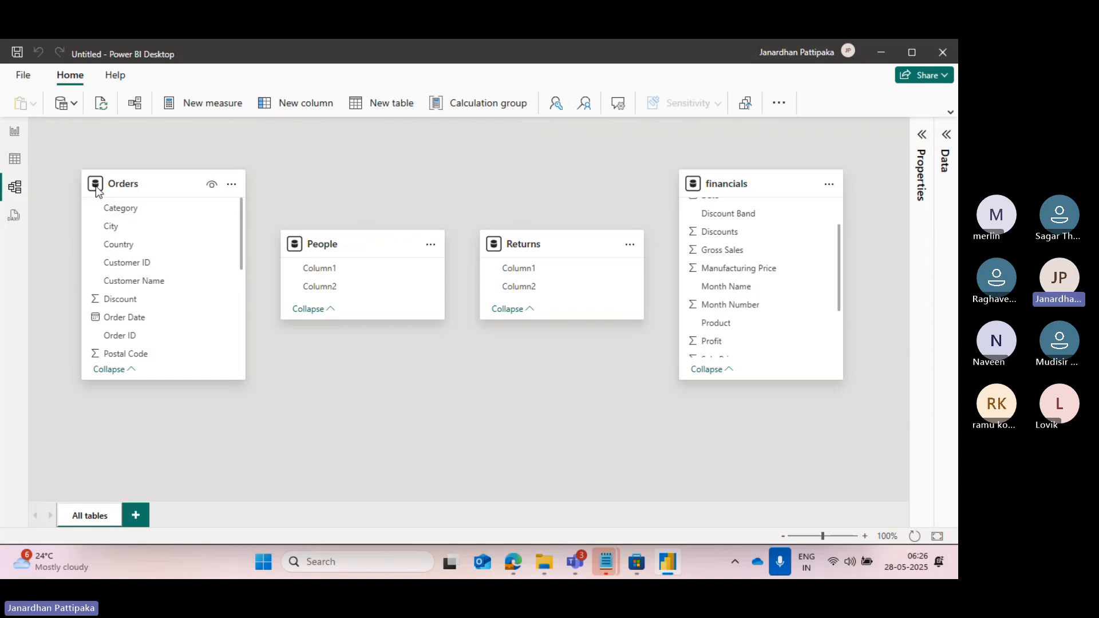
{"action": "left_click", "coordinate": [15, 133]}
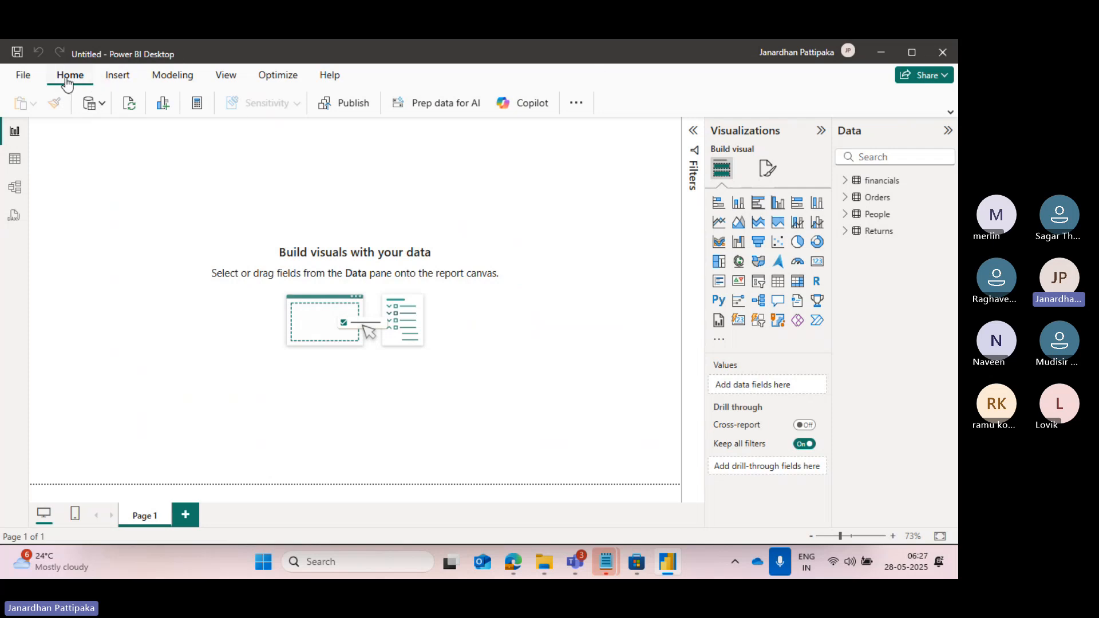
Look over the Insert commands, expand Filters in Report view, and revisit Model view before returning to the report.
{"action": "left_click", "coordinate": [113, 83]}
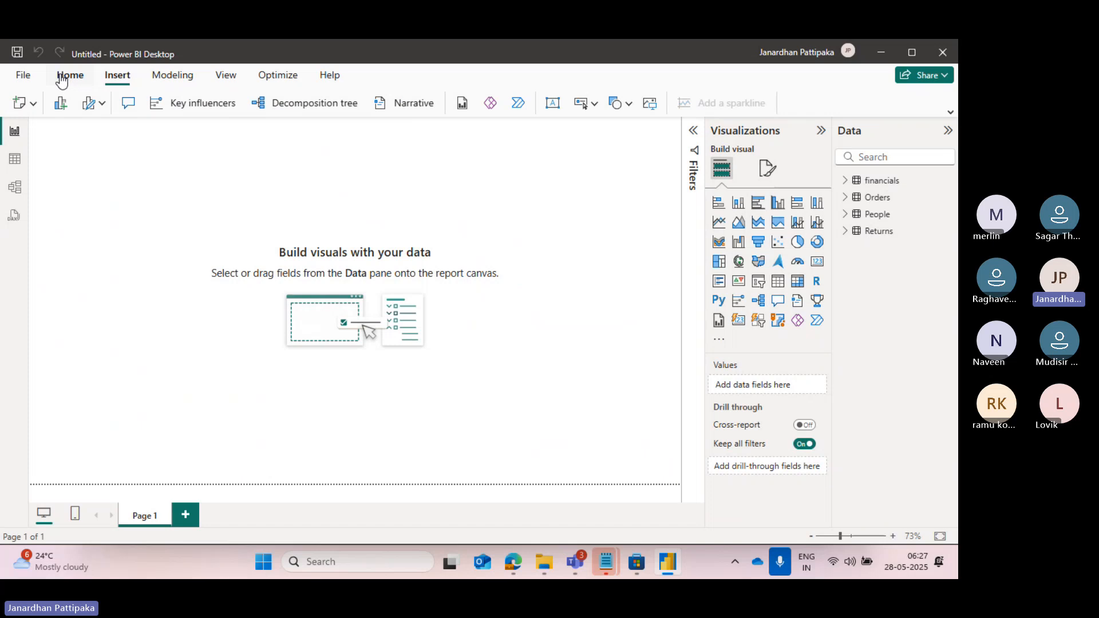
{"action": "left_click", "coordinate": [62, 81]}
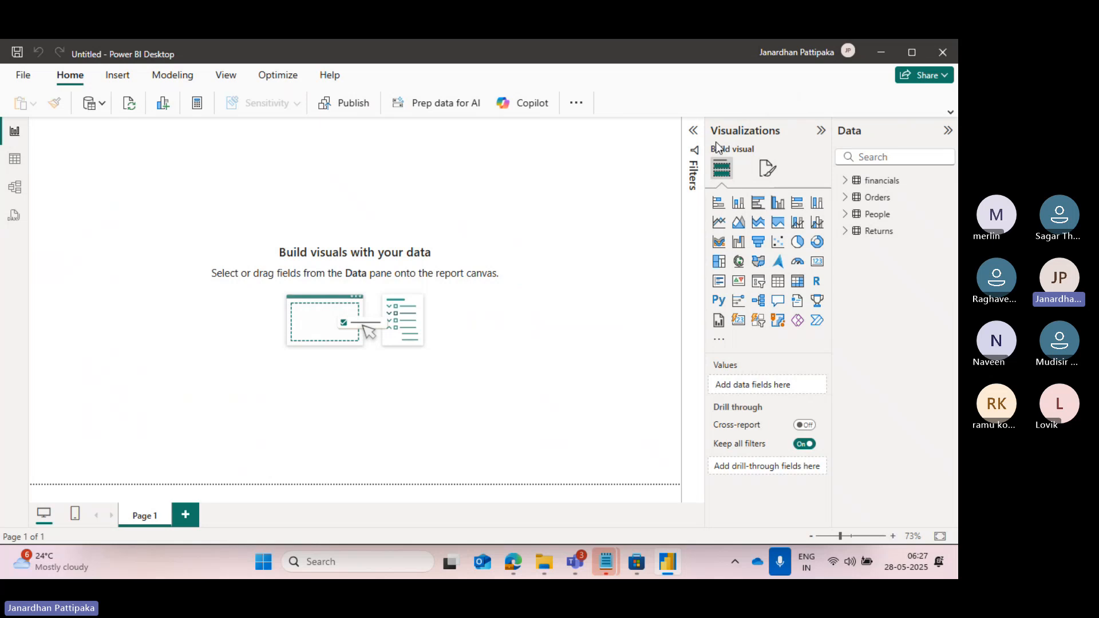
{"action": "left_click", "coordinate": [693, 135]}
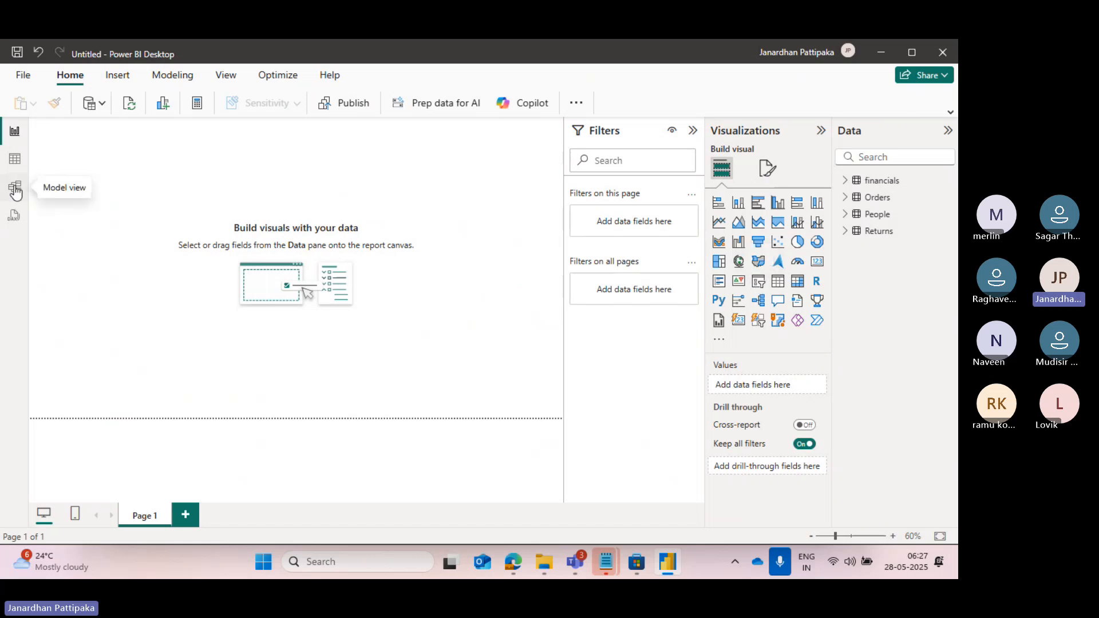
{"action": "left_click", "coordinate": [16, 190]}
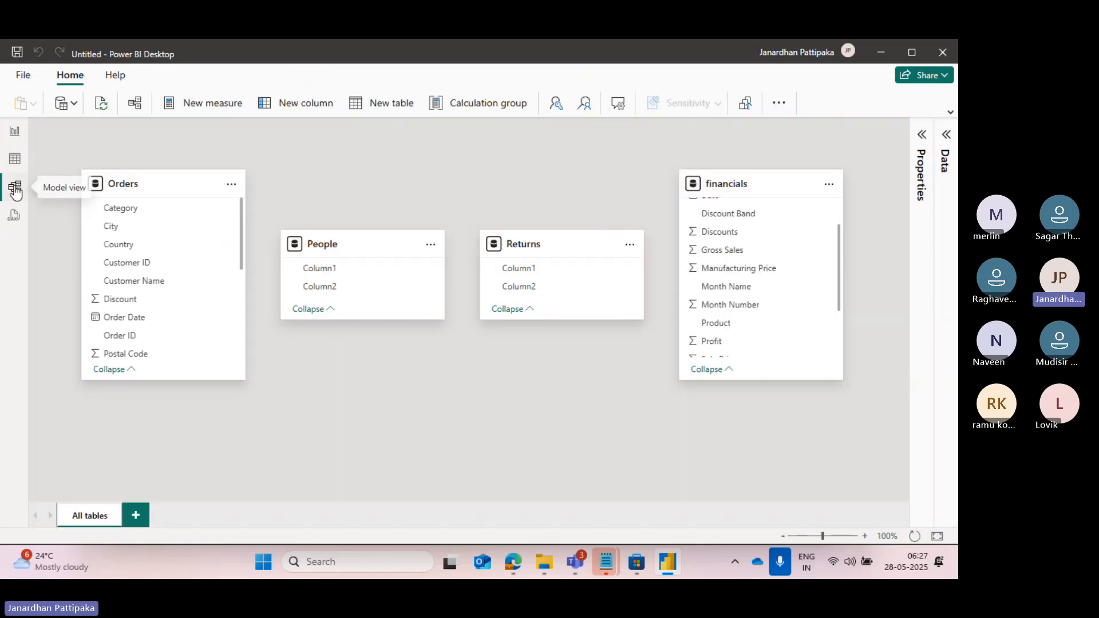
{"action": "left_click", "coordinate": [15, 135]}
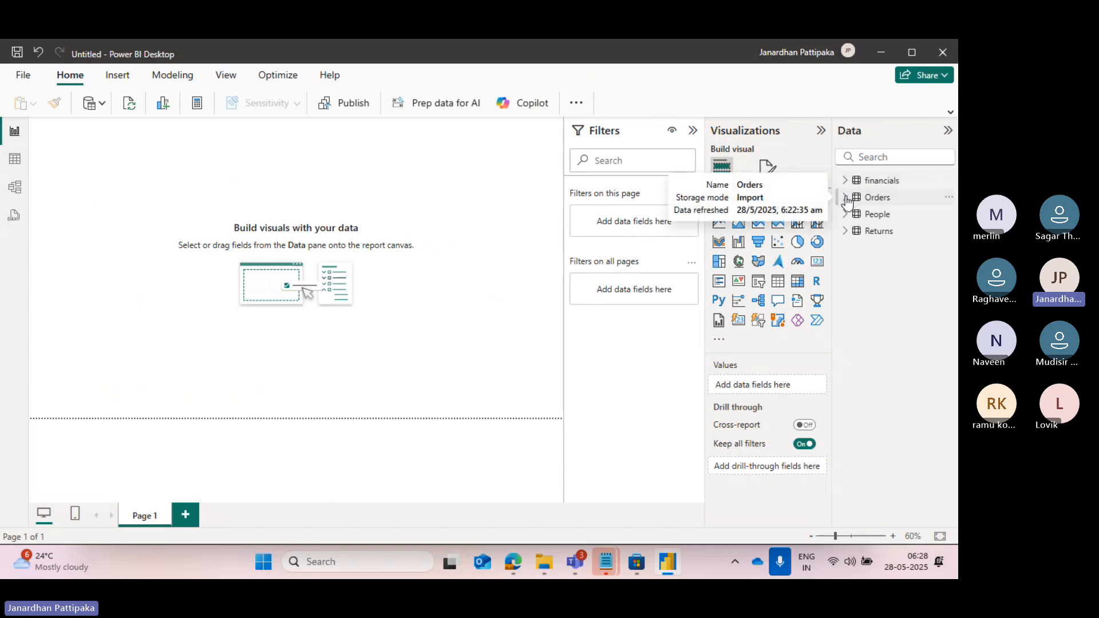
Expand the Orders fields, add a blank pie chart to Page 1, and shift it slightly down and right.
{"action": "left_click", "coordinate": [847, 199]}
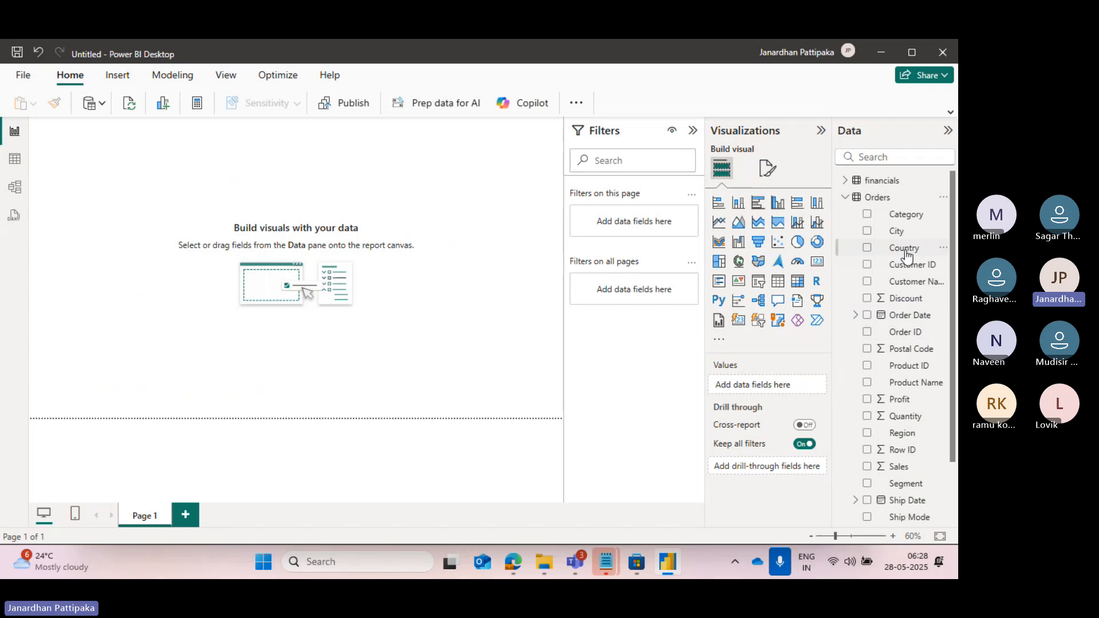
{"action": "scroll", "coordinate": [899, 395], "scroll_direction": "down", "scroll_amount": 2}
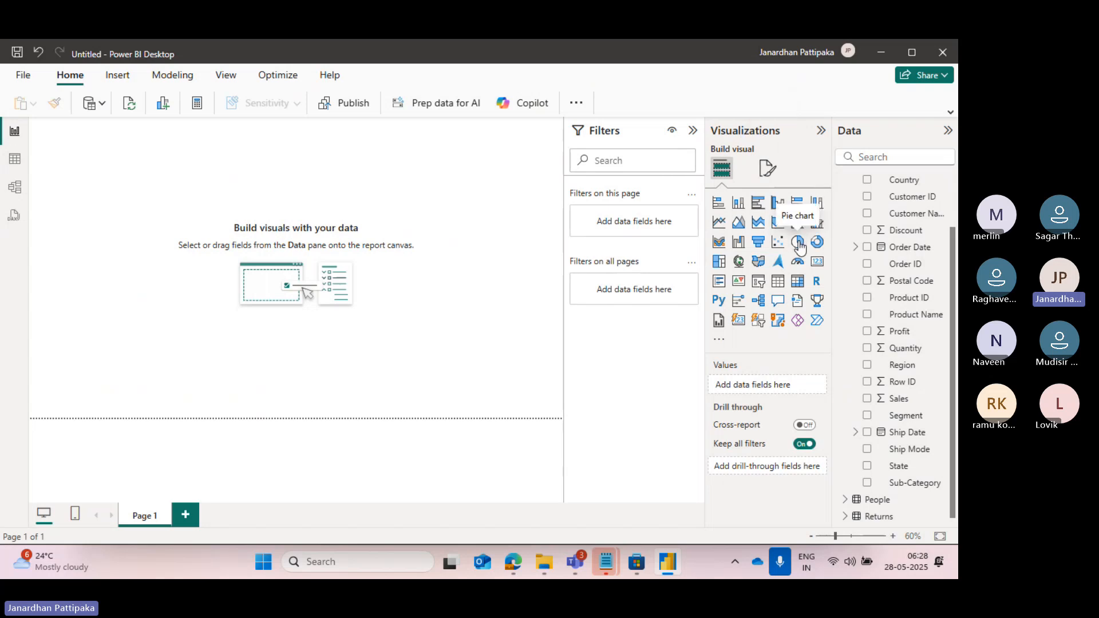
{"action": "left_click", "coordinate": [798, 242]}
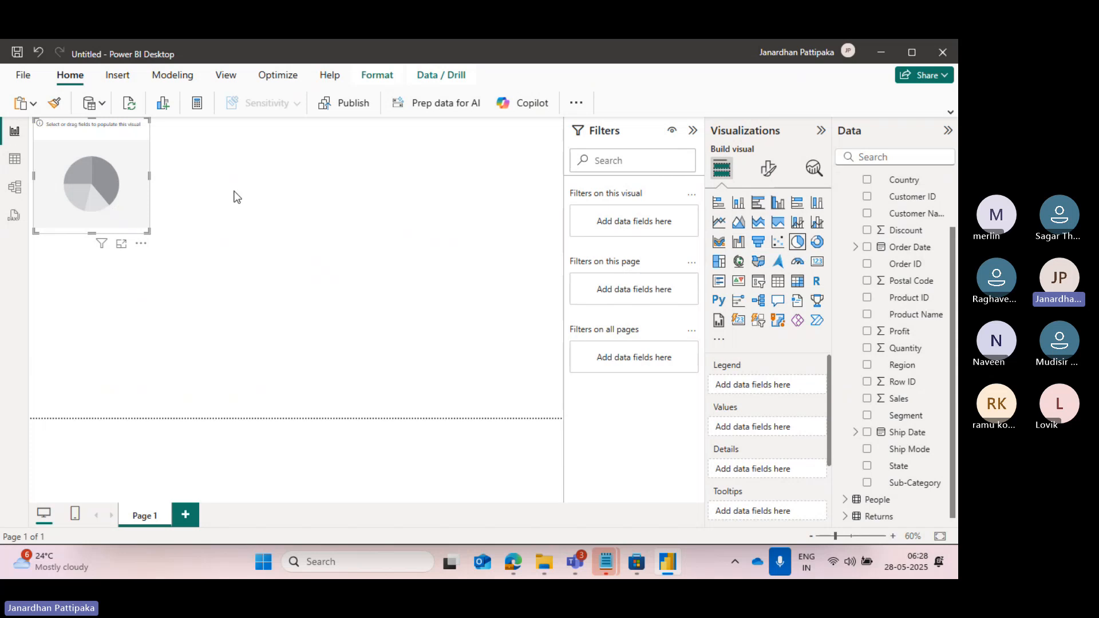
{"action": "left_click_drag", "start_coordinate": [108, 127], "coordinate": [114, 150]}
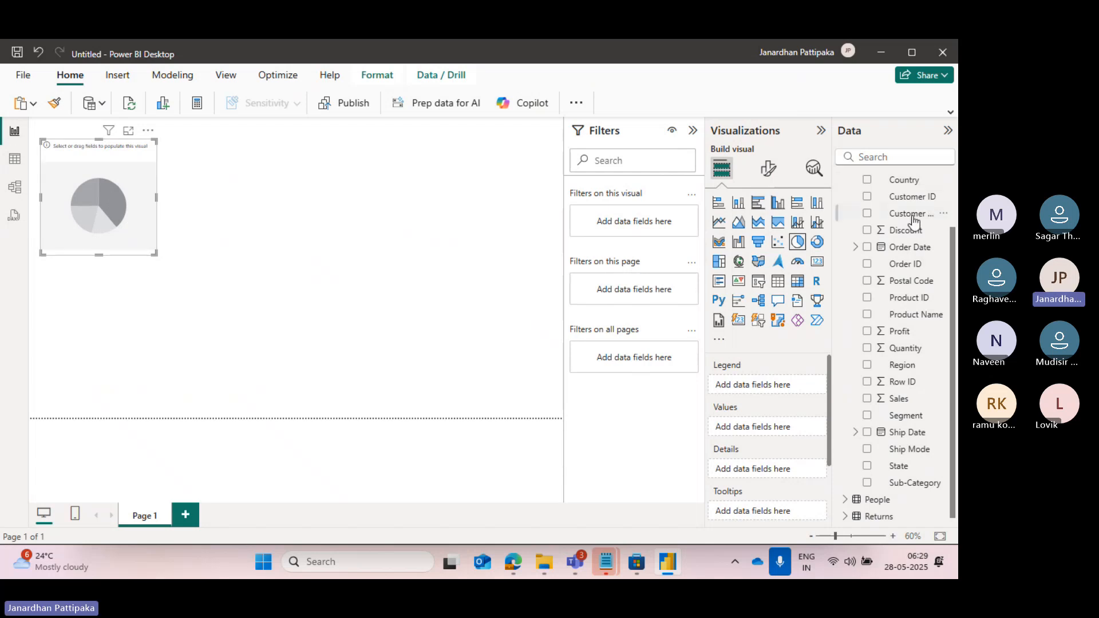
Assign the Region field from Orders to the pie chart's Legend.
{"action": "scroll", "coordinate": [912, 275], "scroll_direction": "up", "scroll_amount": 2}
{"action": "scroll", "coordinate": [912, 276], "scroll_direction": "down", "scroll_amount": 2}
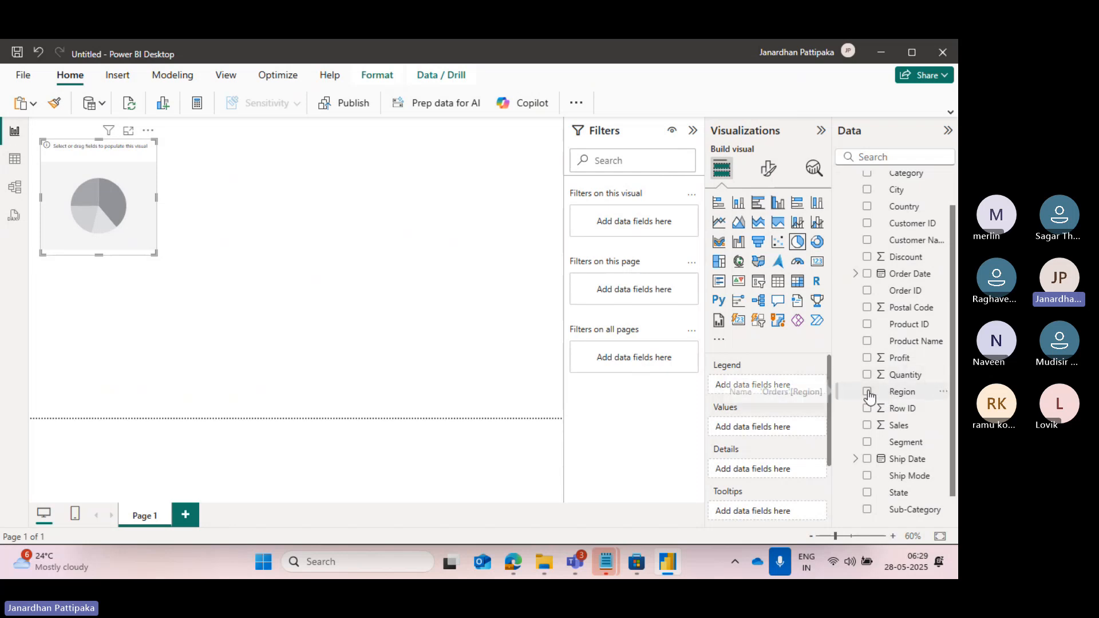
{"action": "left_click", "coordinate": [868, 393]}
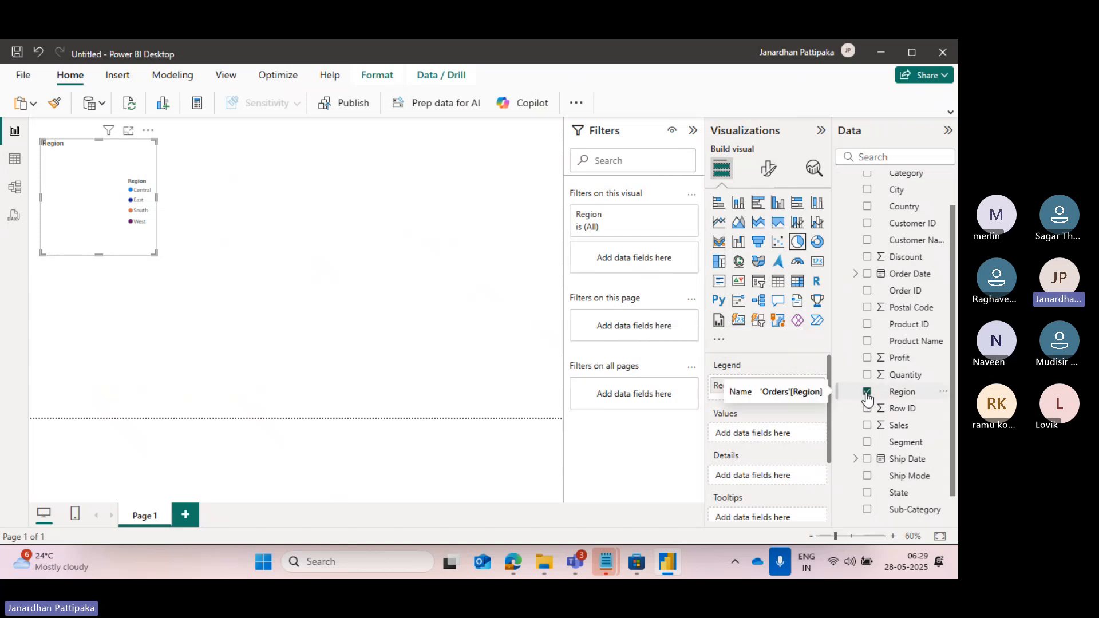
{"action": "left_click", "coordinate": [818, 386]}
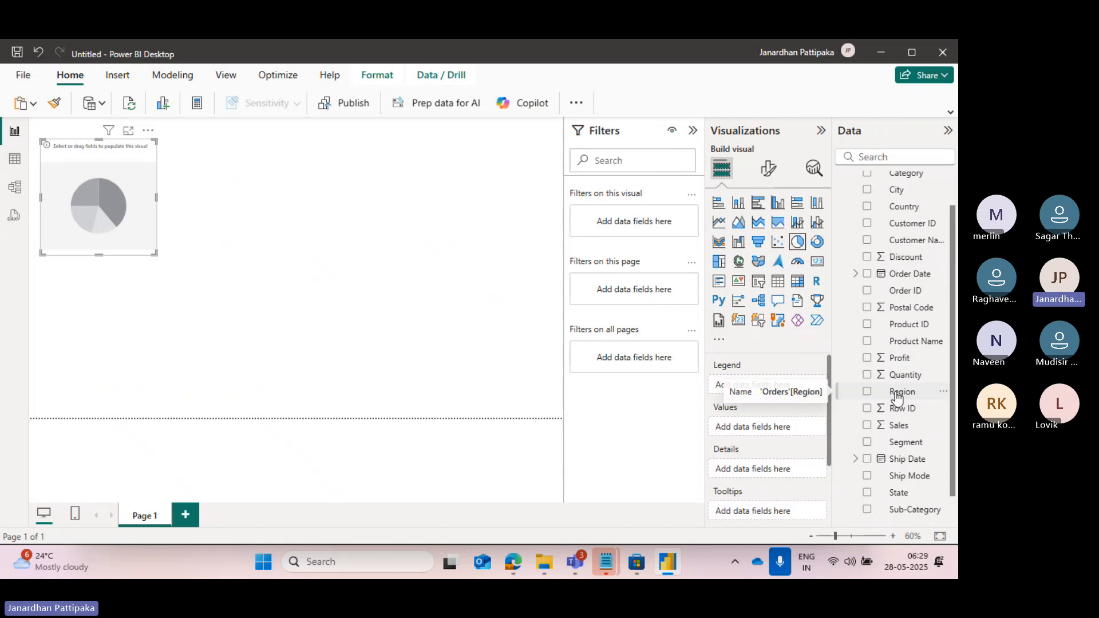
{"action": "left_click_drag", "start_coordinate": [896, 395], "coordinate": [764, 388]}
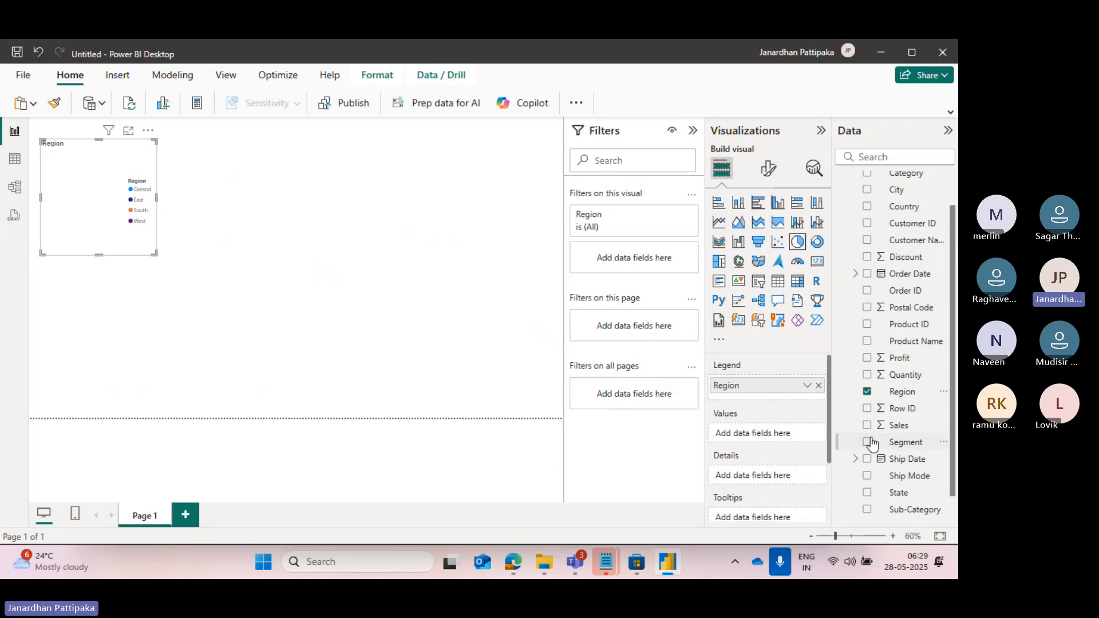
Add the Sales field from Orders as the pie chart's values, enlarge the chart slightly, and deselect it.
{"action": "scroll", "coordinate": [867, 444], "scroll_direction": "down", "scroll_amount": 1}
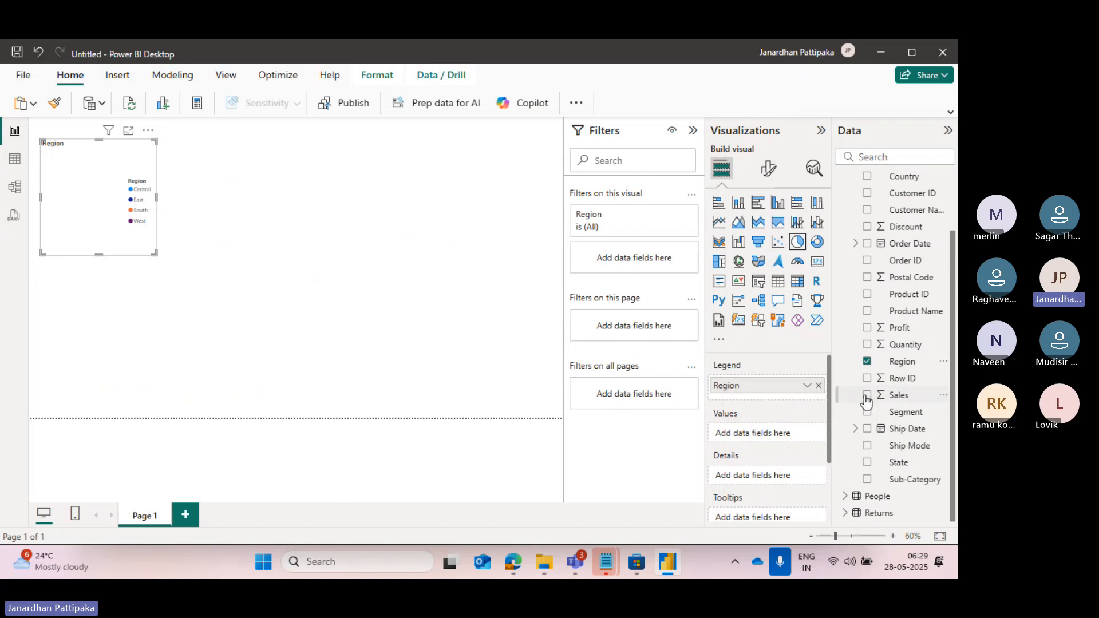
{"action": "left_click", "coordinate": [868, 396]}
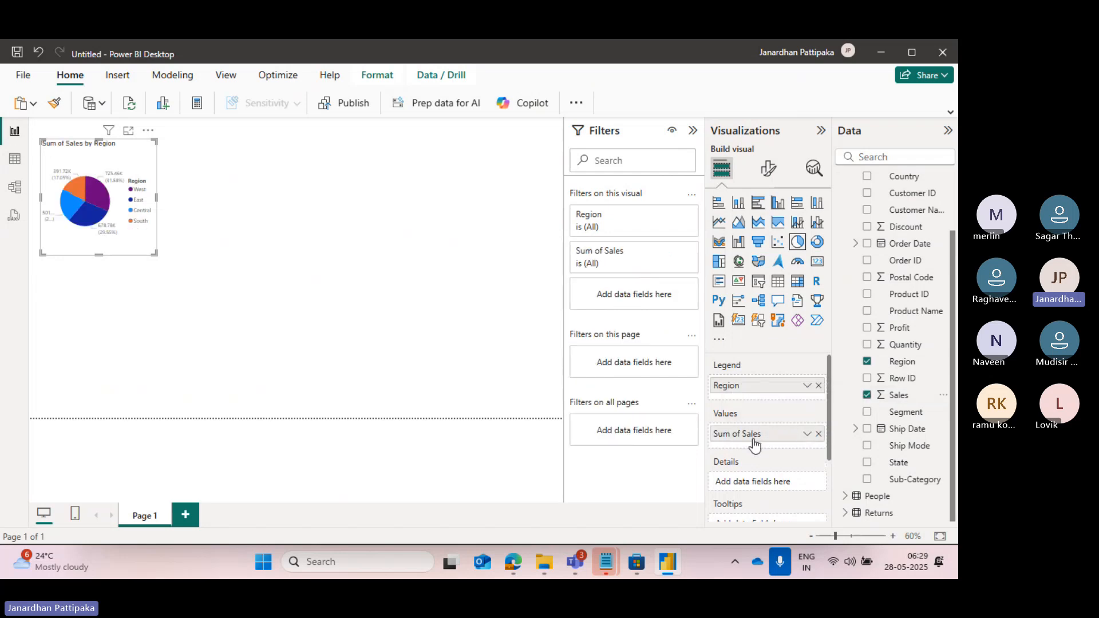
{"action": "left_click", "coordinate": [868, 396]}
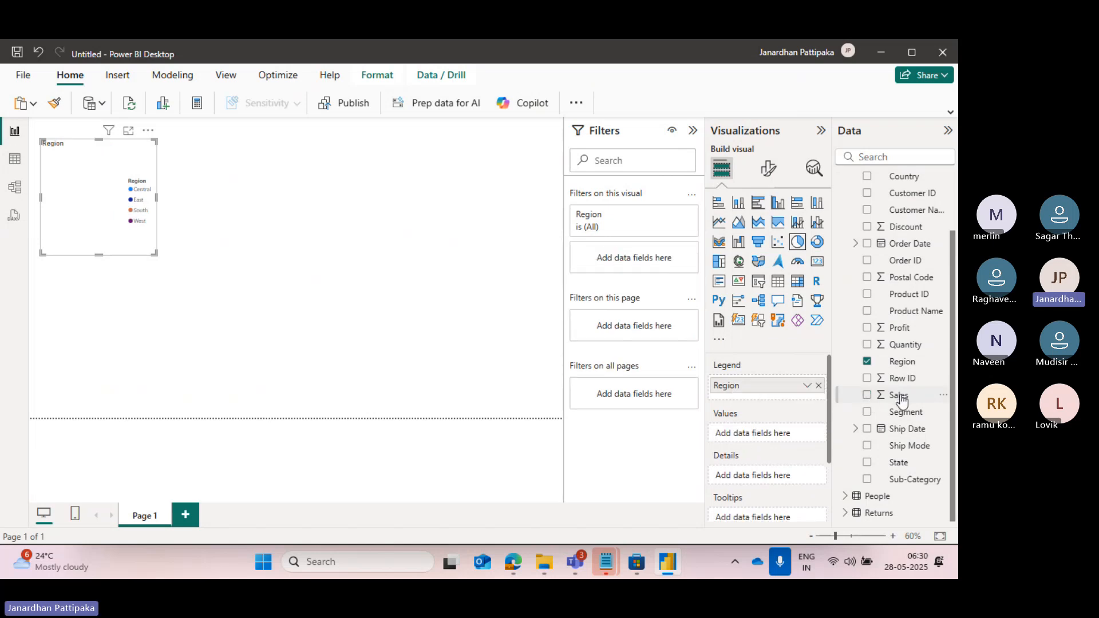
{"action": "left_click_drag", "start_coordinate": [896, 401], "coordinate": [129, 174]}
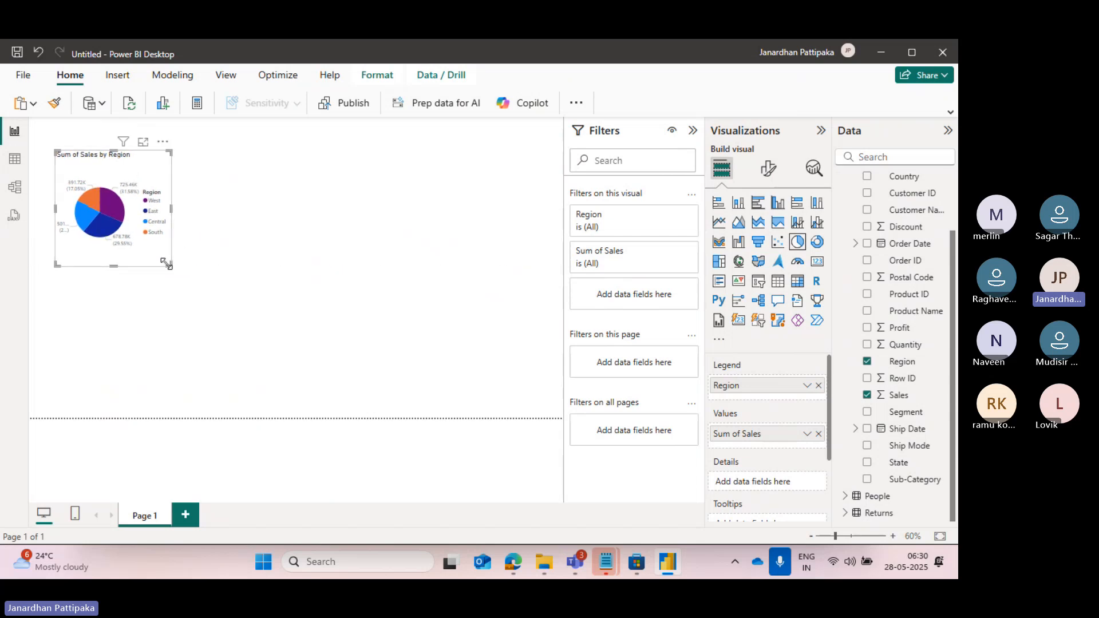
{"action": "left_click_drag", "start_coordinate": [172, 266], "coordinate": [208, 279]}
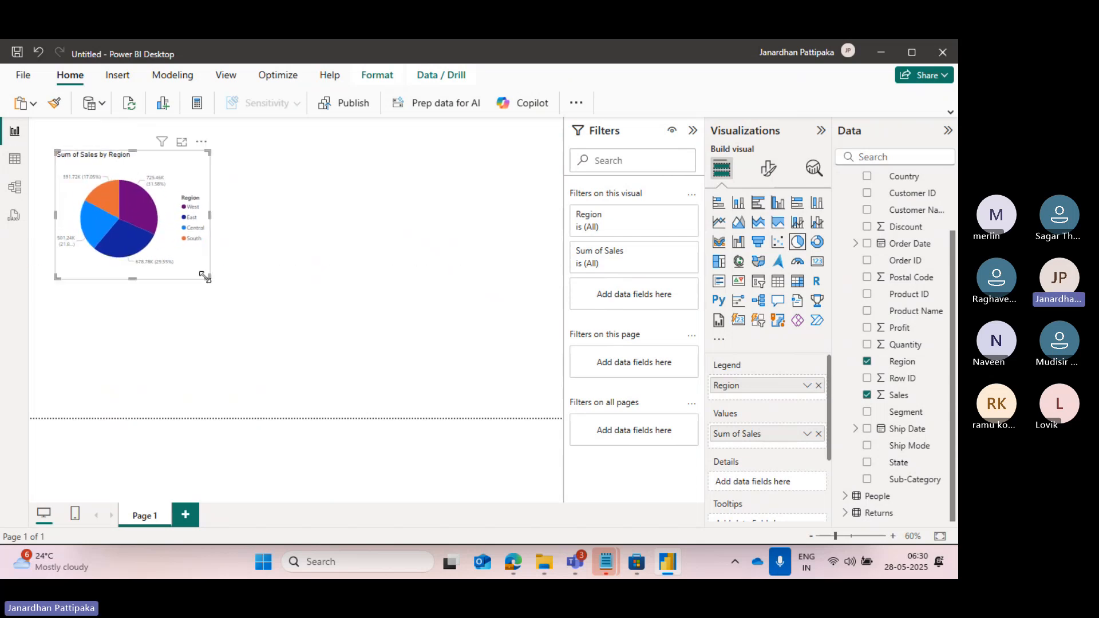
{"action": "left_click", "coordinate": [187, 339]}
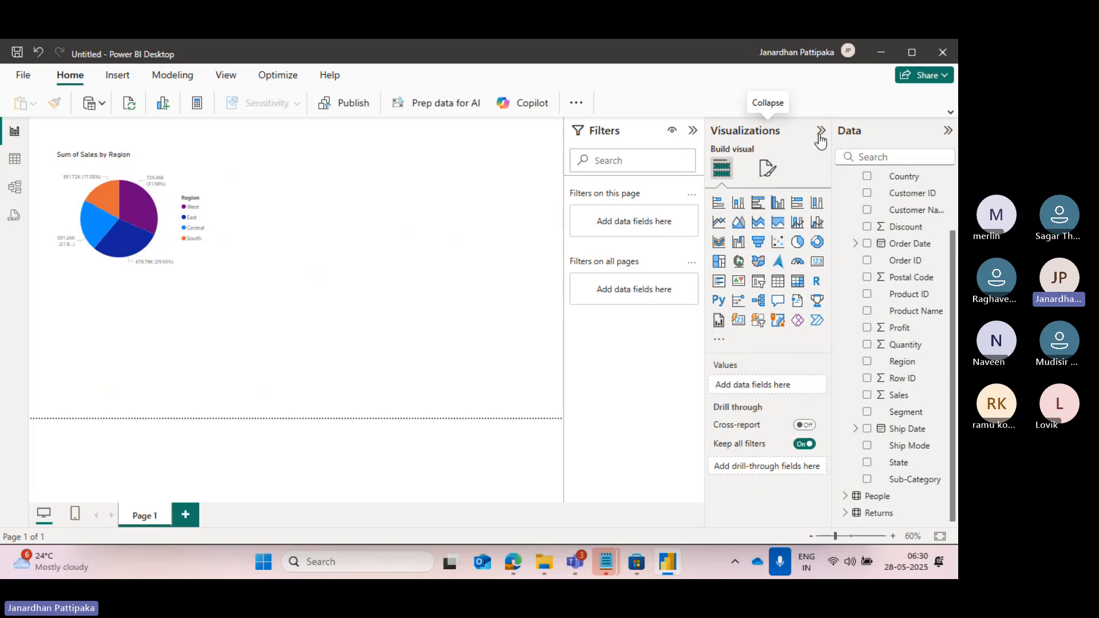
Turn on the visual border for the Sum of Sales by Region pie chart in its general Effects formatting.
{"action": "left_click", "coordinate": [125, 162]}
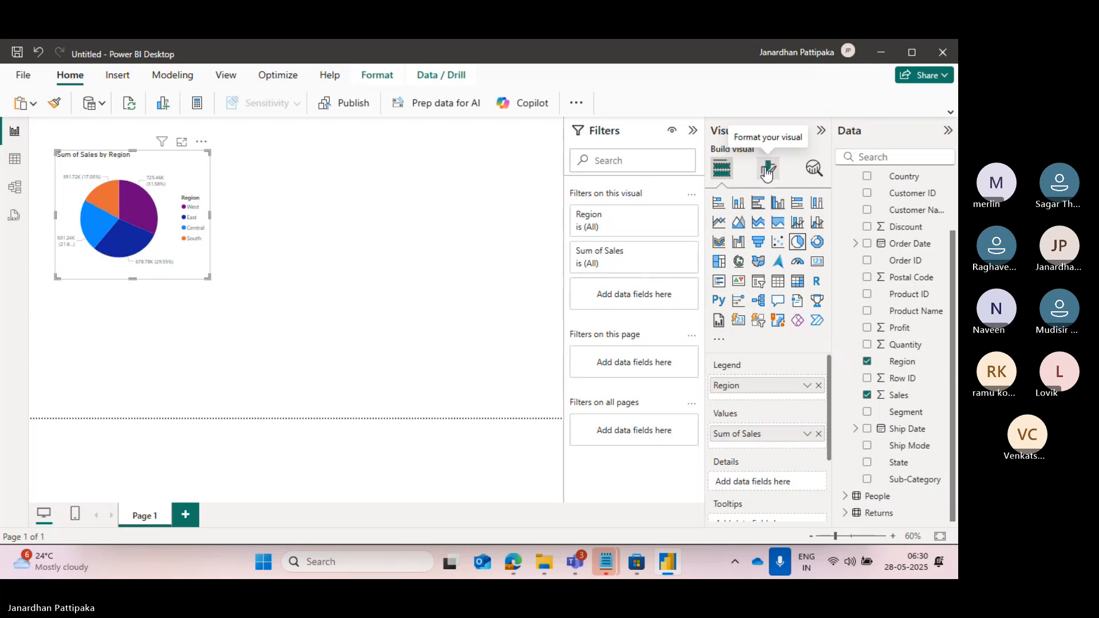
{"action": "left_click", "coordinate": [767, 171]}
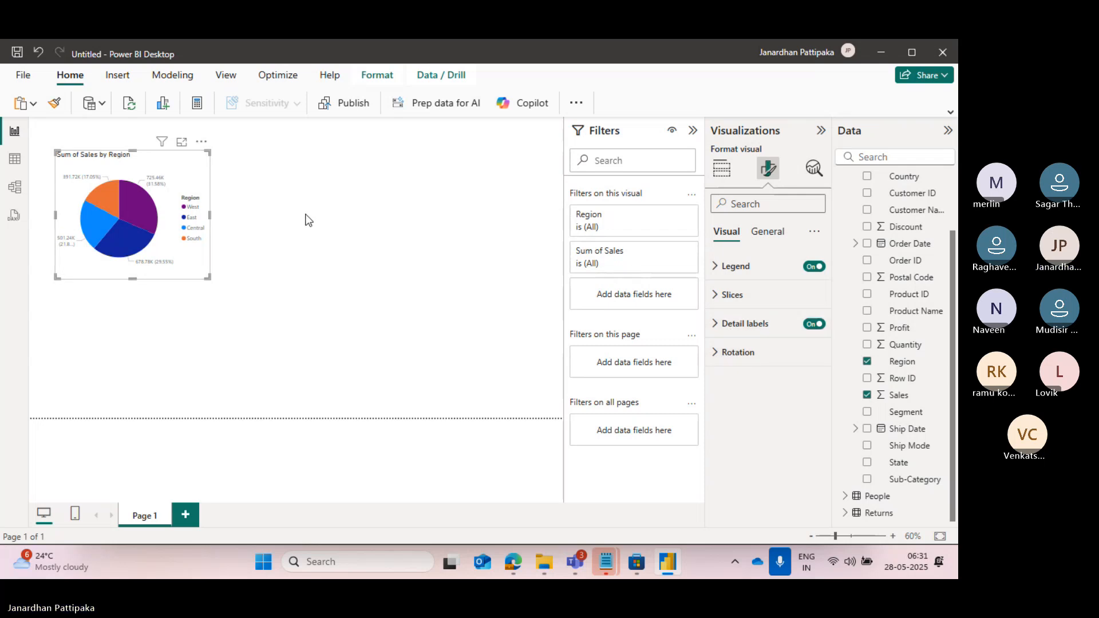
{"action": "left_click", "coordinate": [766, 234]}
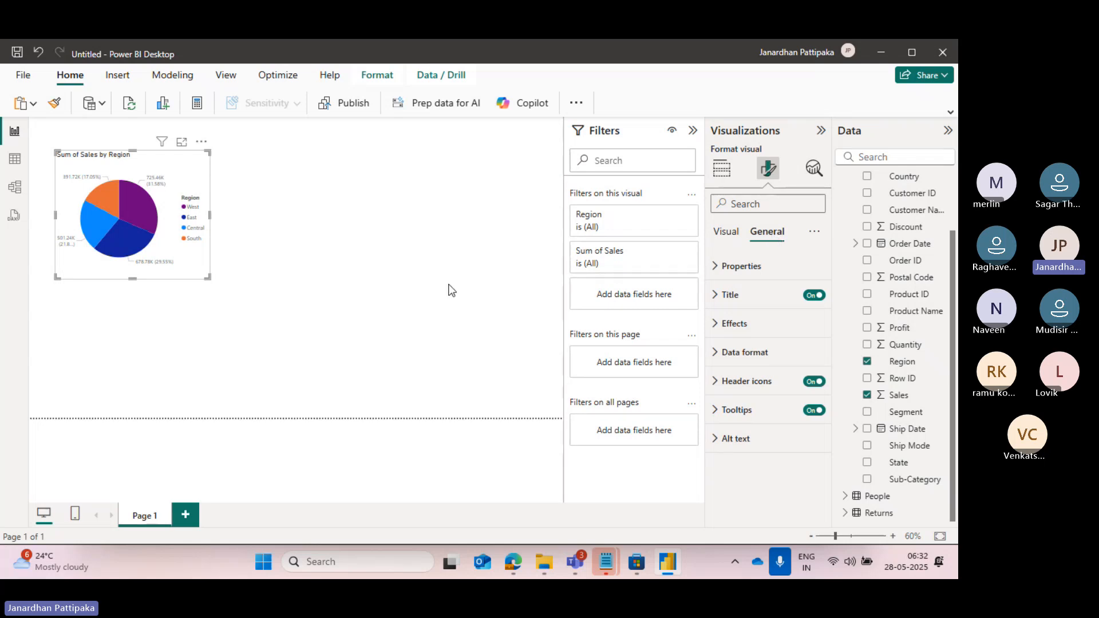
{"action": "left_click", "coordinate": [713, 326]}
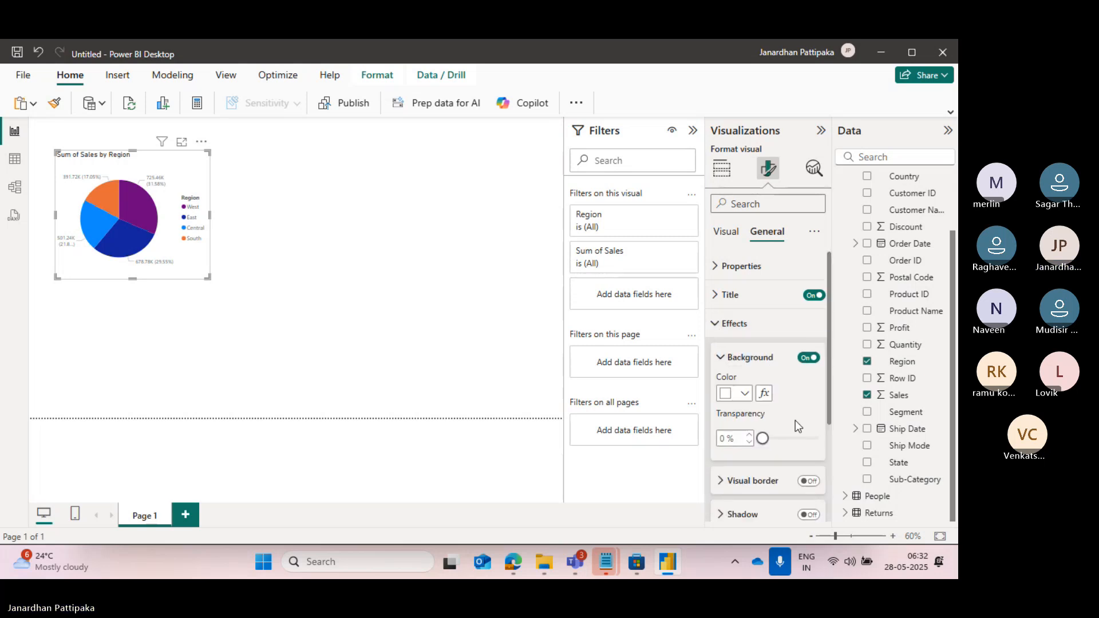
{"action": "scroll", "coordinate": [795, 422], "scroll_direction": "down", "scroll_amount": 1}
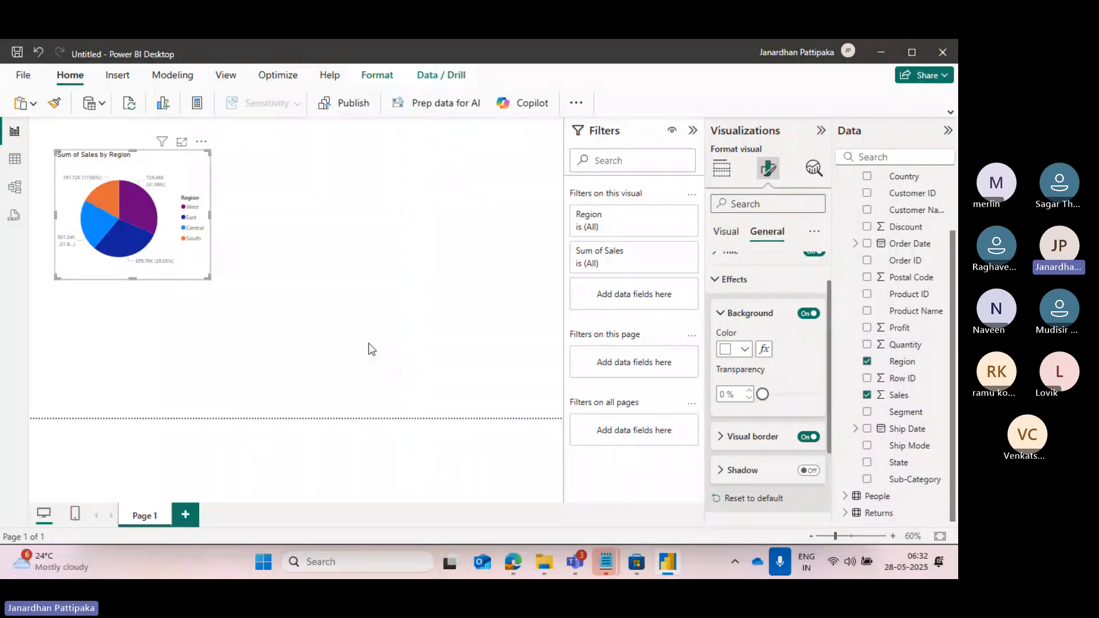
Examine the visual border's color, rounded corners and width options, collapse Effects, and view the pie chart deselected and reselected.
{"action": "left_click", "coordinate": [722, 436]}
{"action": "scroll", "coordinate": [773, 455], "scroll_direction": "down", "scroll_amount": 2}
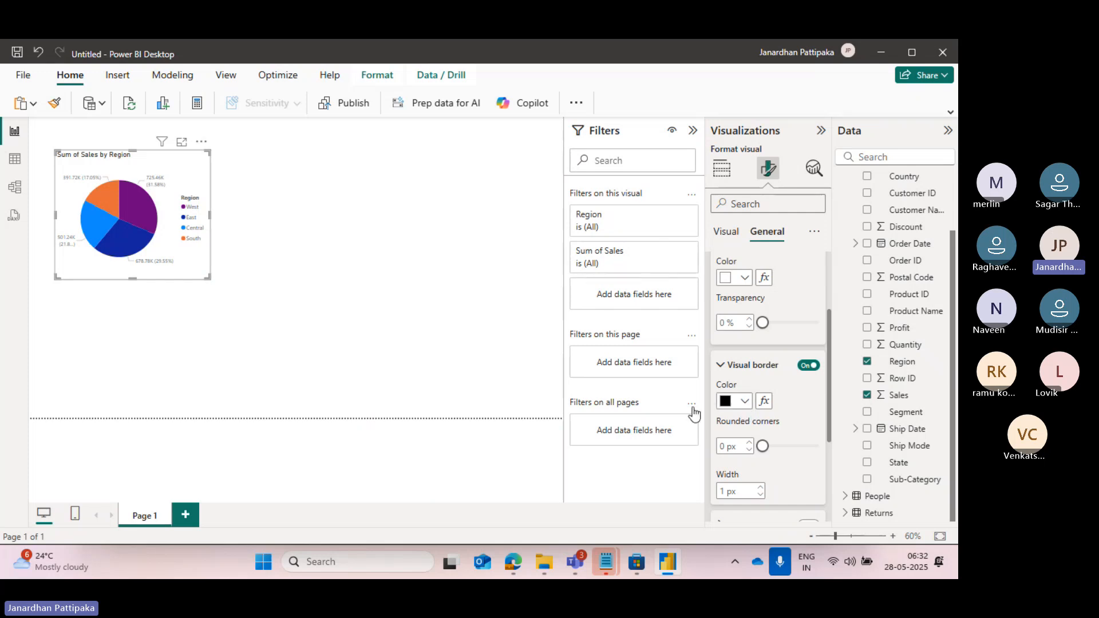
{"action": "left_click", "coordinate": [745, 403]}
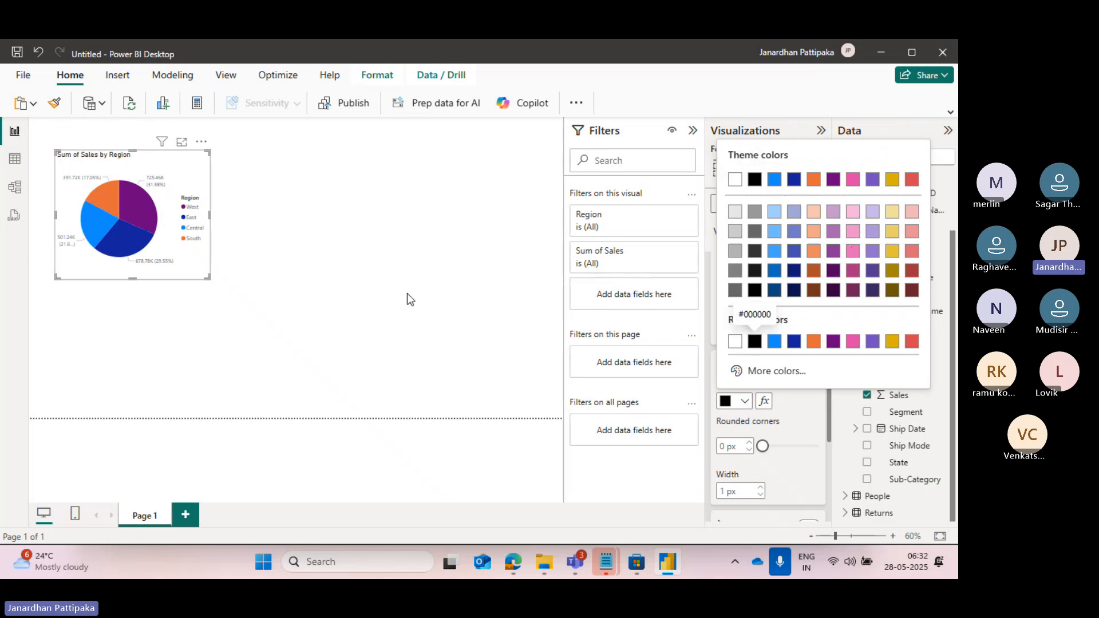
{"action": "left_click", "coordinate": [410, 221]}
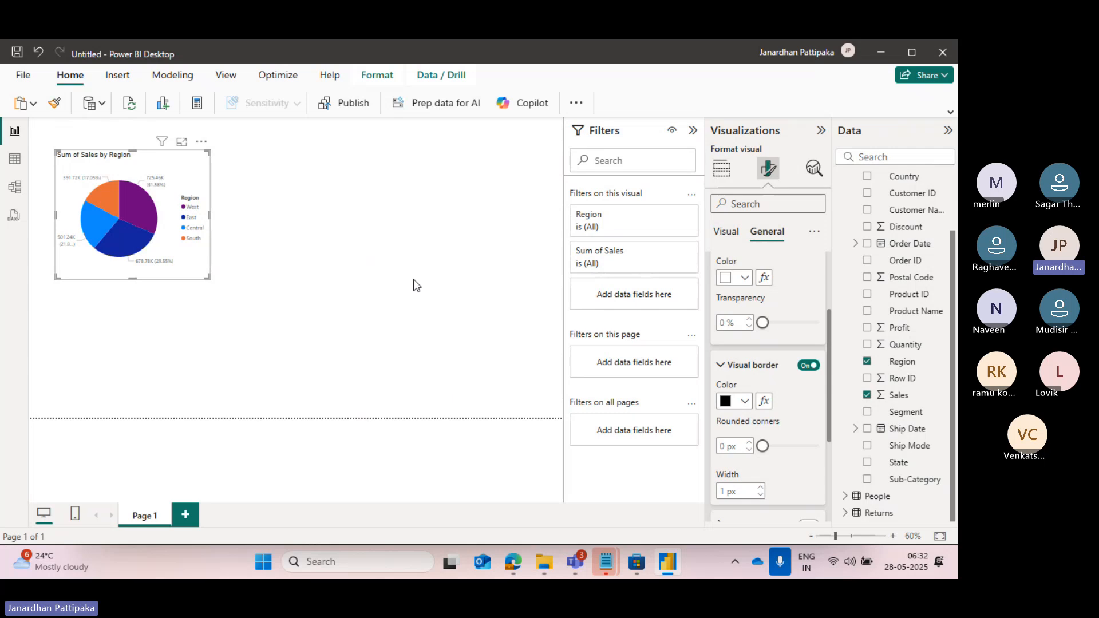
{"action": "scroll", "coordinate": [813, 263], "scroll_direction": "up", "scroll_amount": 3}
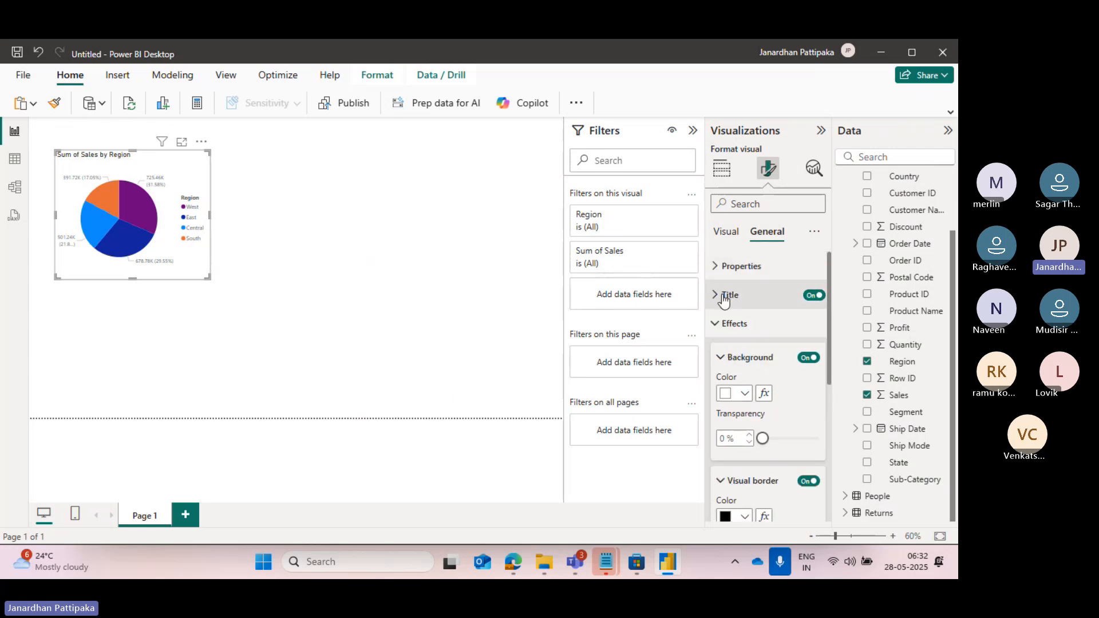
{"action": "left_click", "coordinate": [717, 325]}
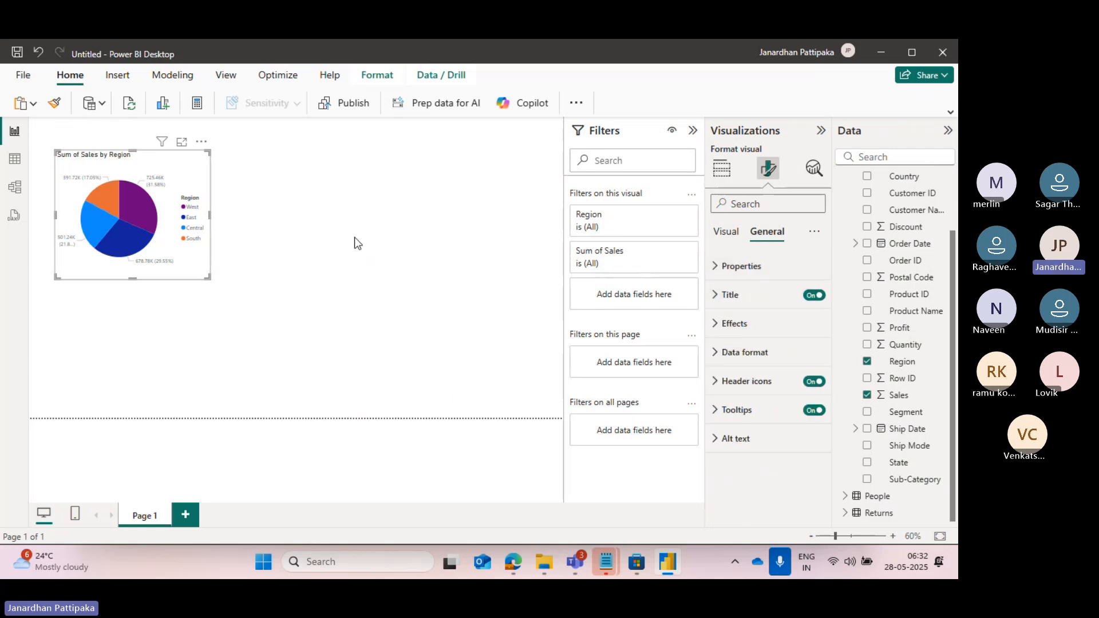
{"action": "left_click", "coordinate": [355, 237]}
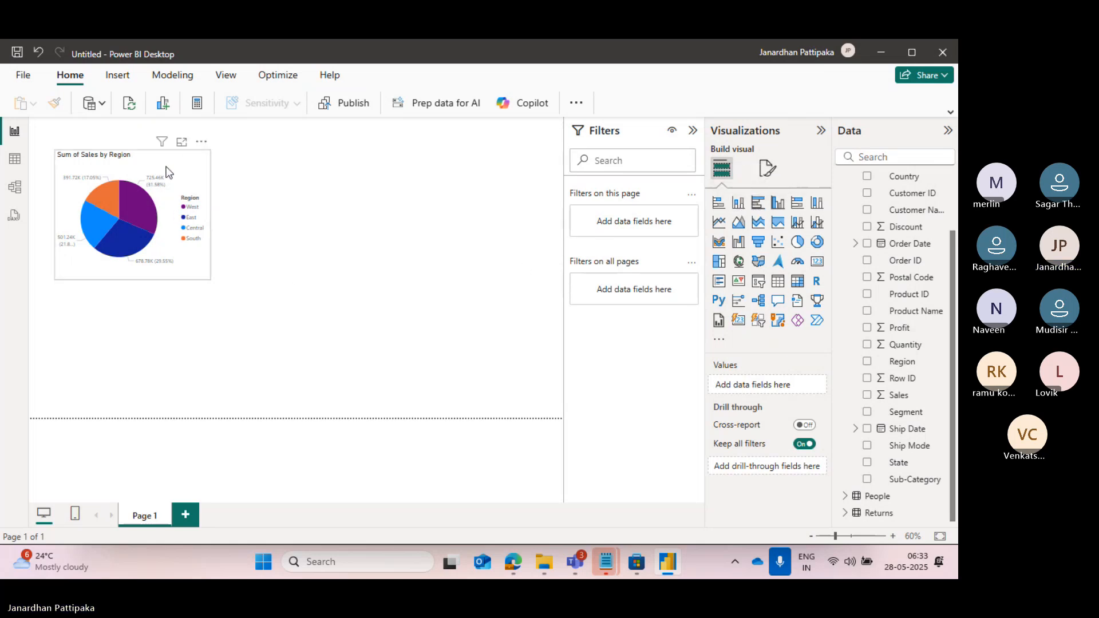
{"action": "left_click", "coordinate": [168, 203]}
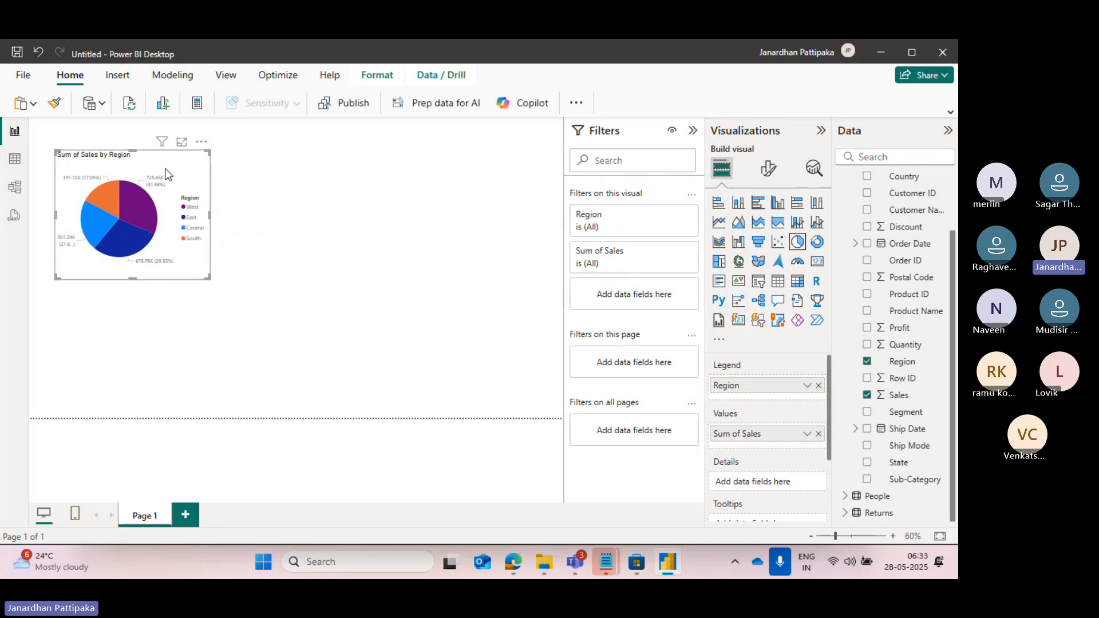
Try the Sales by Region visual as a stacked column chart, donut chart, table, matrix and treemap, and return it to a pie chart.
{"action": "left_click", "coordinate": [738, 204]}
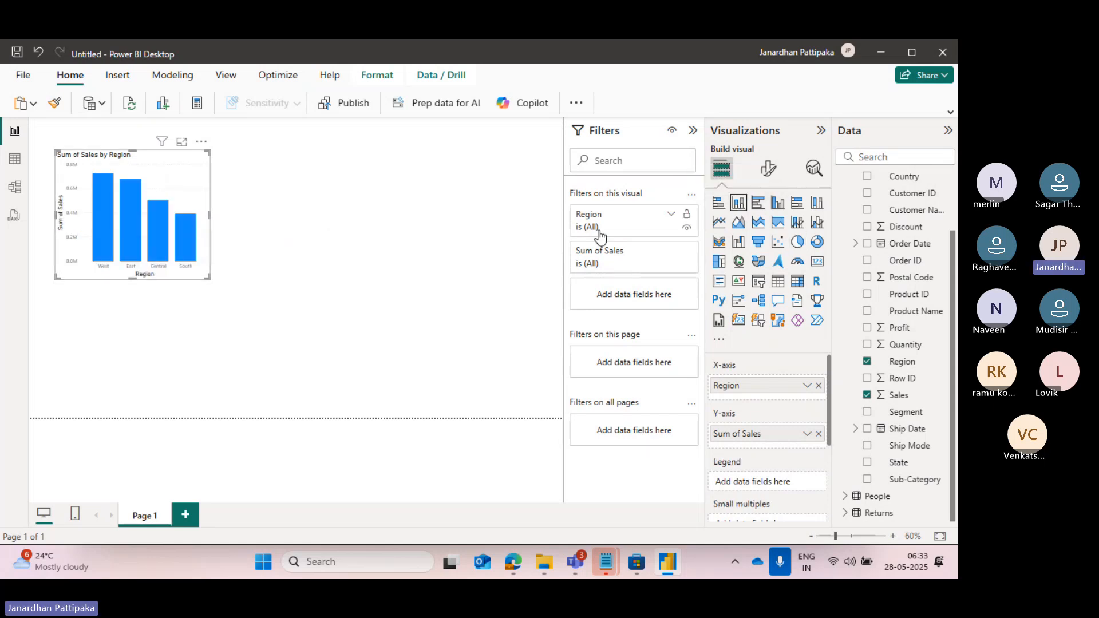
{"action": "left_click", "coordinate": [817, 244]}
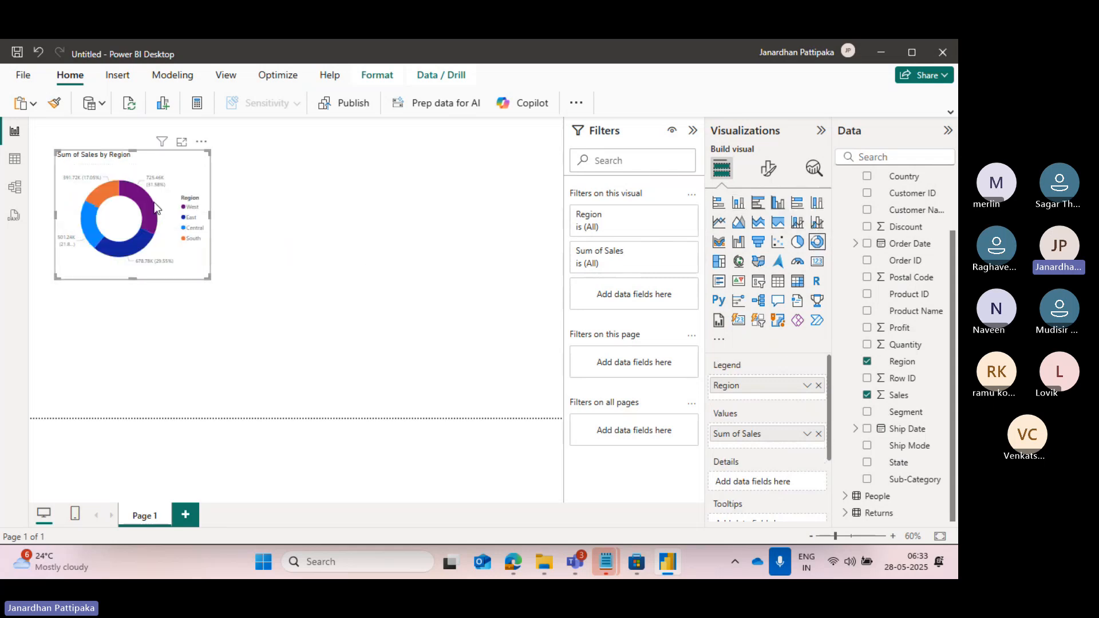
{"action": "left_click", "coordinate": [780, 286]}
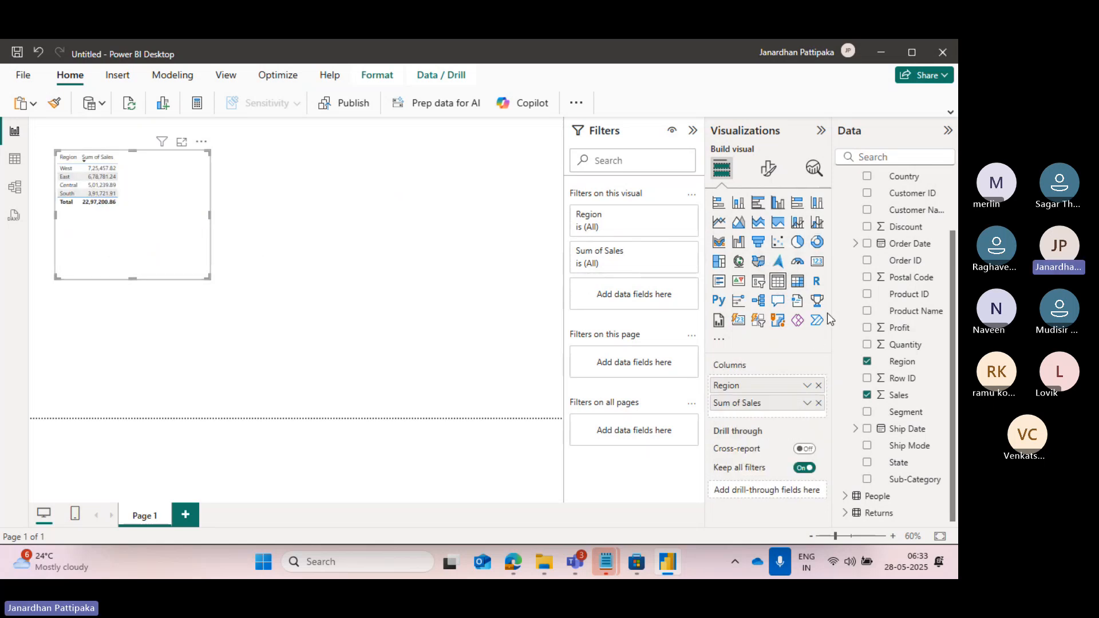
{"action": "left_click", "coordinate": [799, 281]}
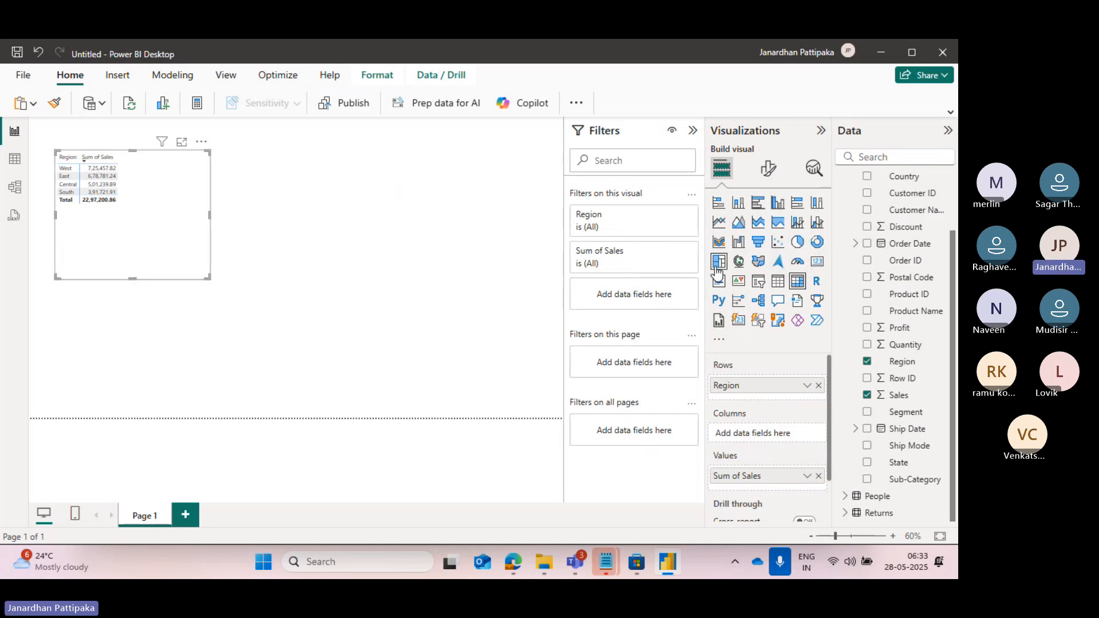
{"action": "left_click", "coordinate": [720, 267]}
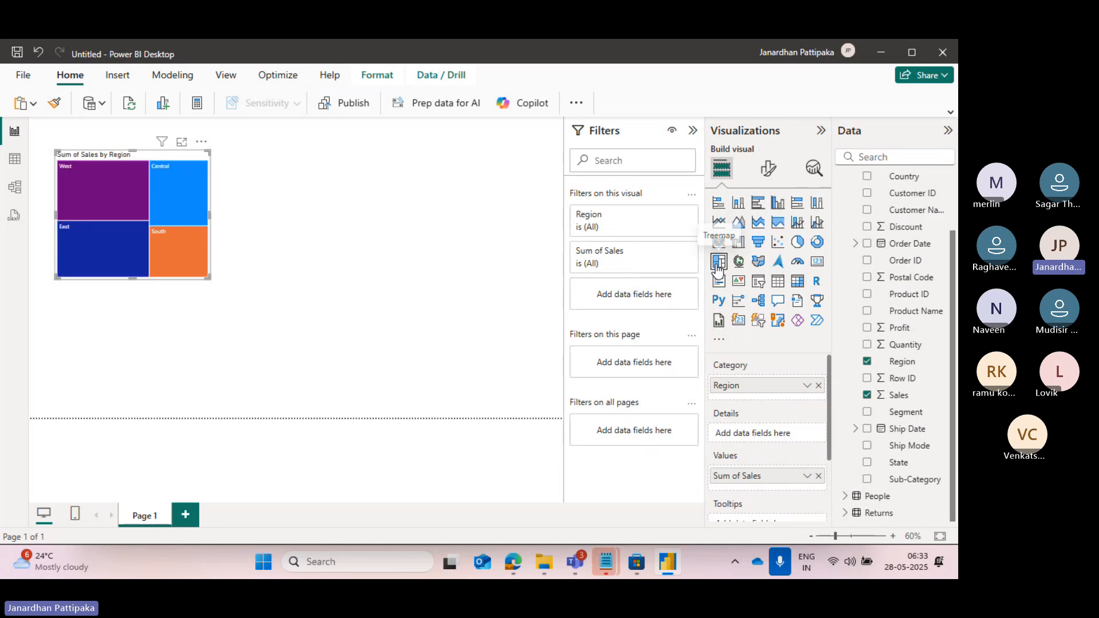
{"action": "mouse_move", "coordinate": [179, 230]}
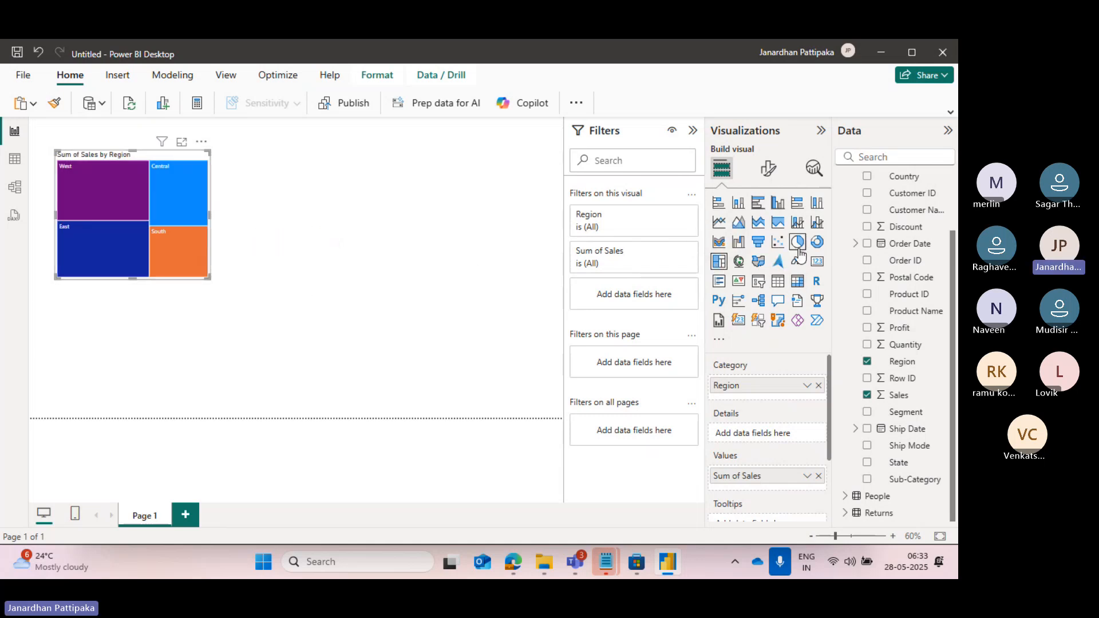
{"action": "left_click", "coordinate": [798, 243]}
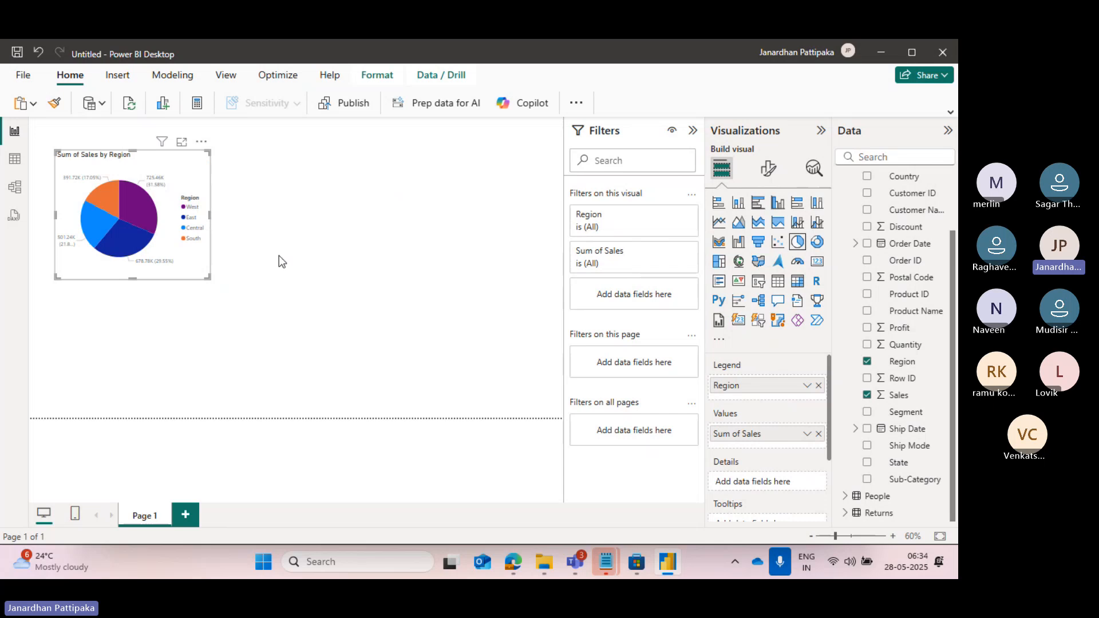
Insert a new donut chart with nothing else selected and place it beside the pie chart, level with its upper edge.
{"action": "left_click", "coordinate": [388, 180]}
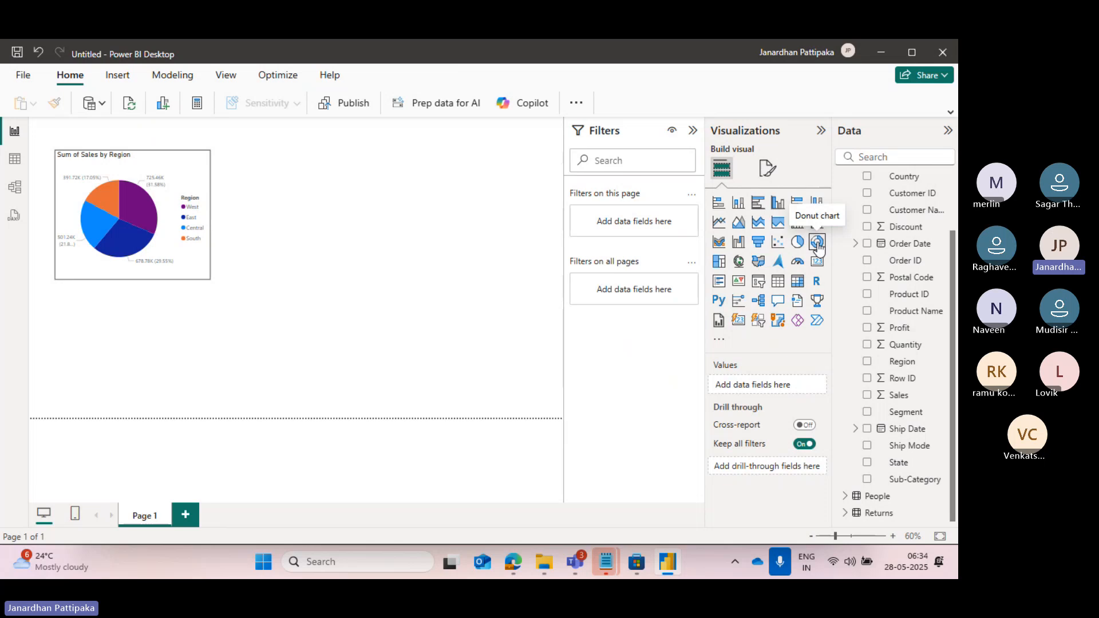
{"action": "left_click", "coordinate": [816, 243]}
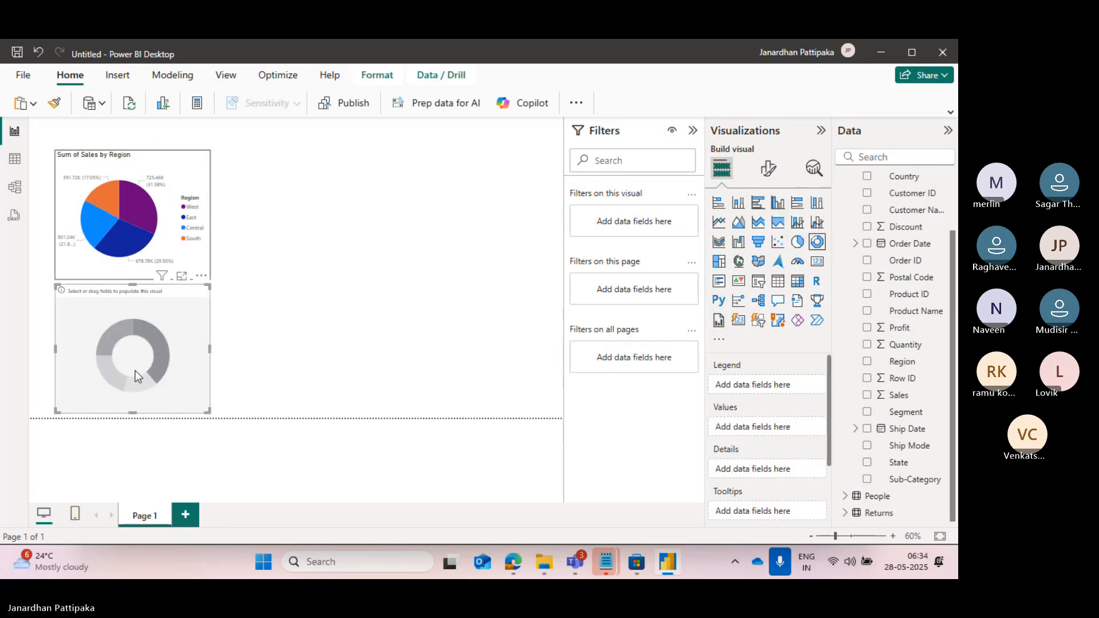
{"action": "left_click_drag", "start_coordinate": [135, 370], "coordinate": [357, 228]}
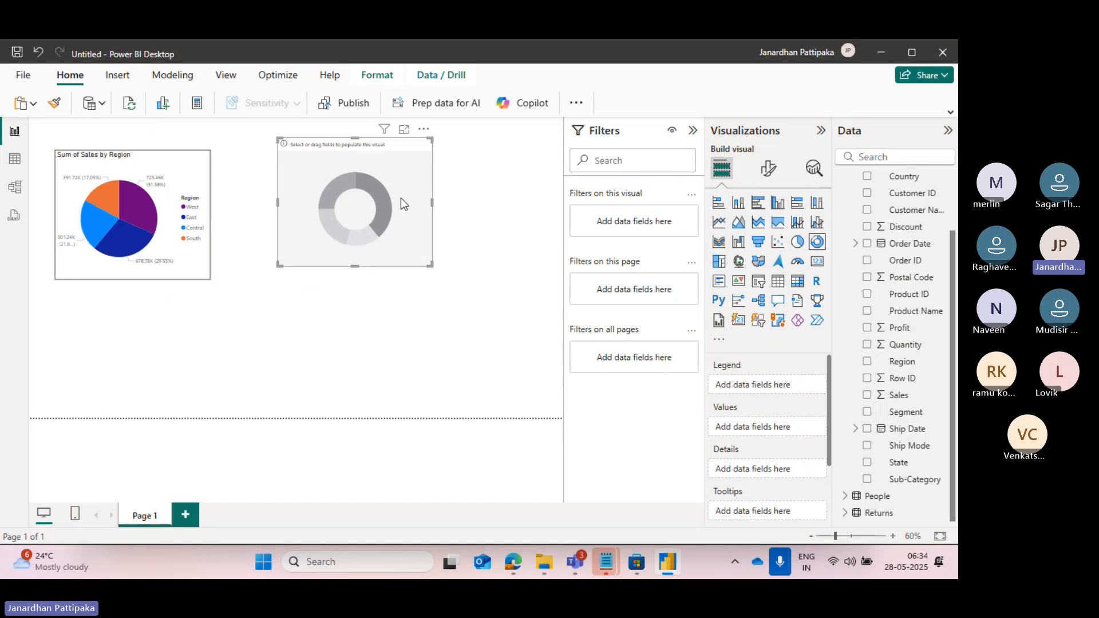
{"action": "left_click_drag", "start_coordinate": [398, 189], "coordinate": [394, 188]}
Assign Segment from Orders to the donut chart's legend and Sales to its values, and deselect the chart.
{"action": "scroll", "coordinate": [843, 229], "scroll_direction": "up", "scroll_amount": 3}
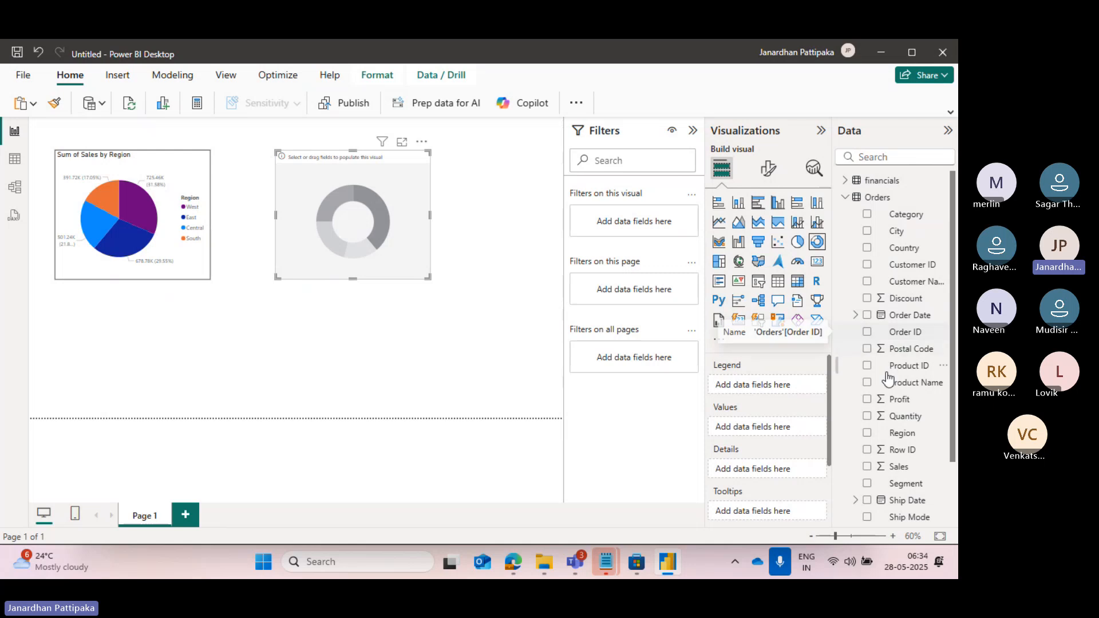
{"action": "scroll", "coordinate": [897, 420], "scroll_direction": "down", "scroll_amount": 3}
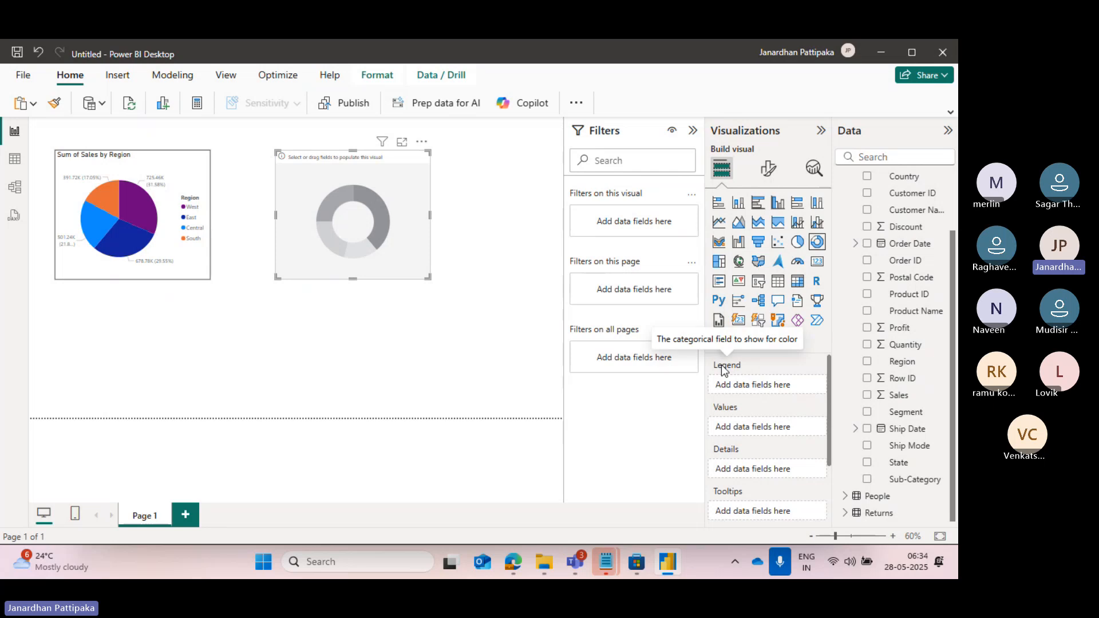
{"action": "left_click", "coordinate": [867, 413]}
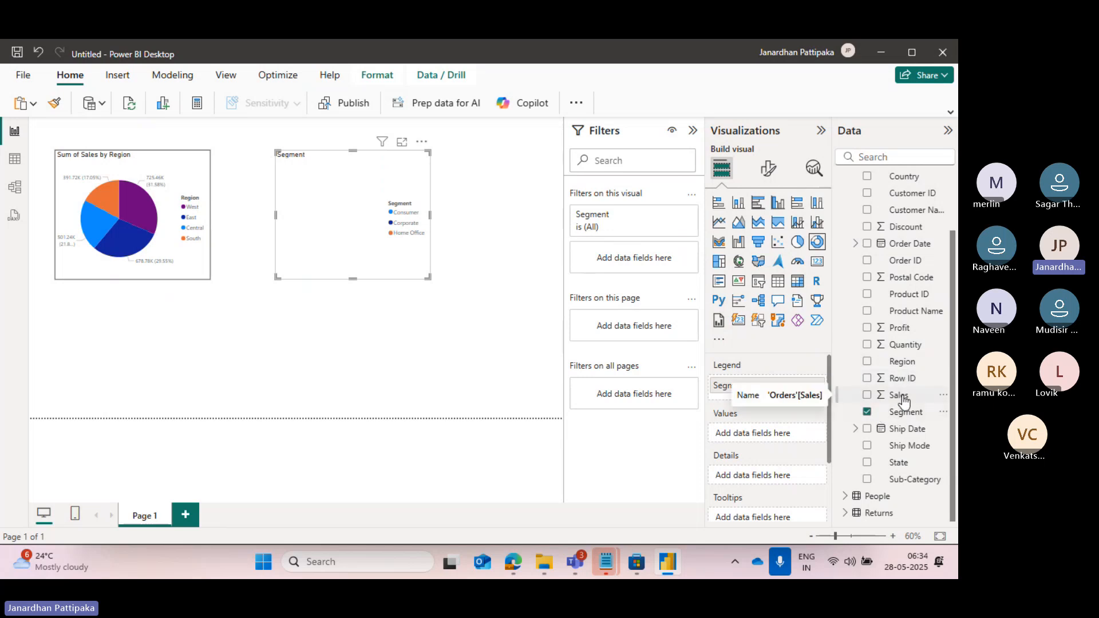
{"action": "left_click", "coordinate": [868, 395]}
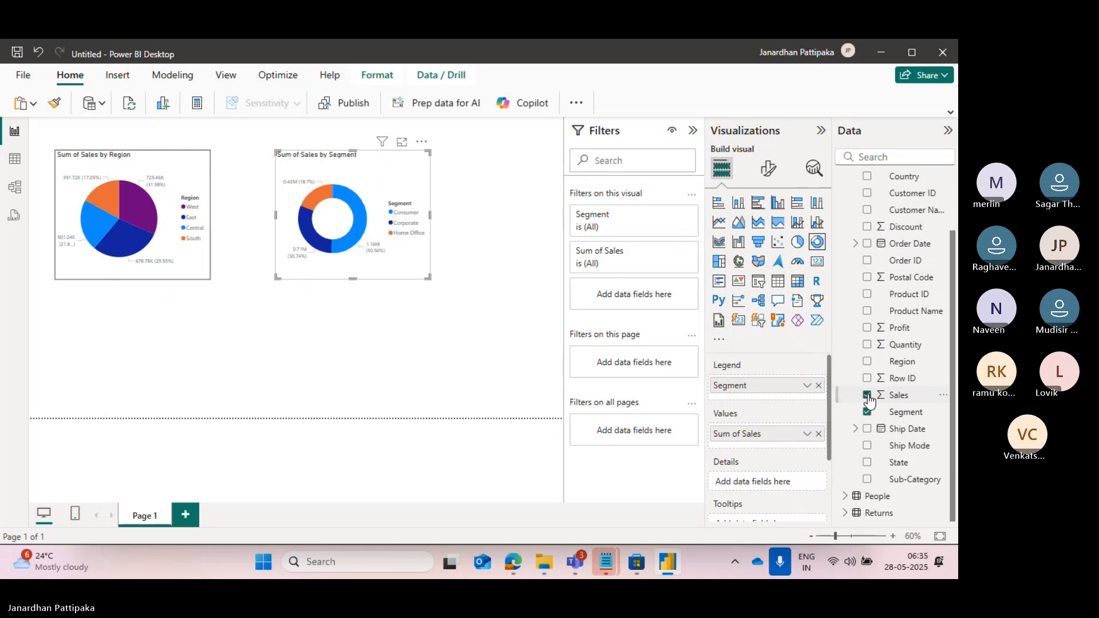
{"action": "left_click", "coordinate": [411, 334]}
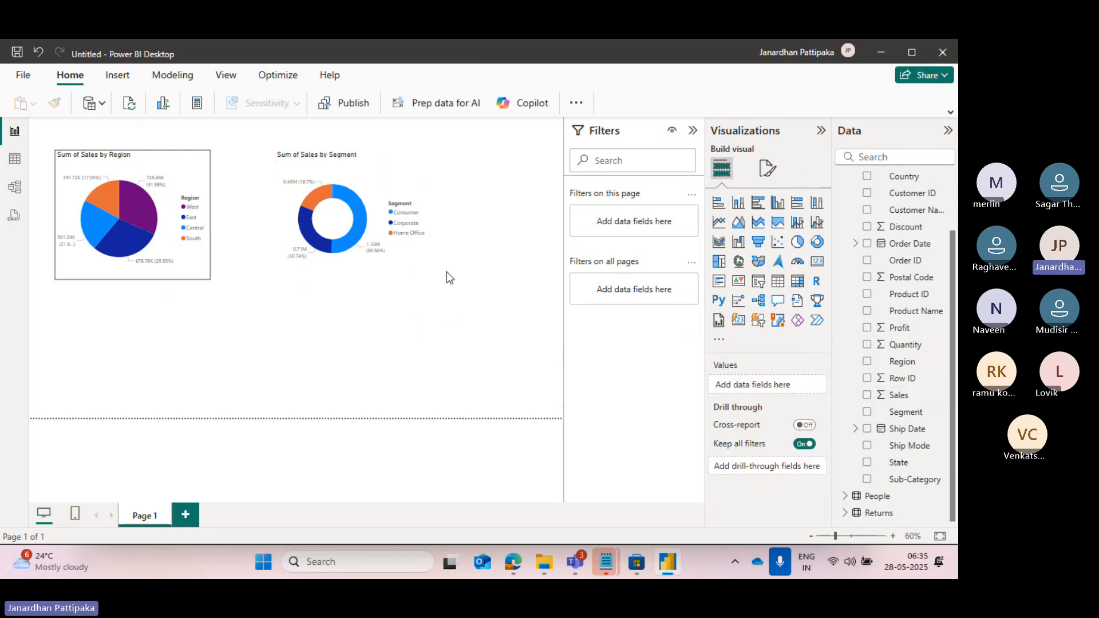
Turn on the visual border for the Sum of Sales by Segment donut chart in its general Effects formatting and deselect it.
{"action": "left_click", "coordinate": [388, 176]}
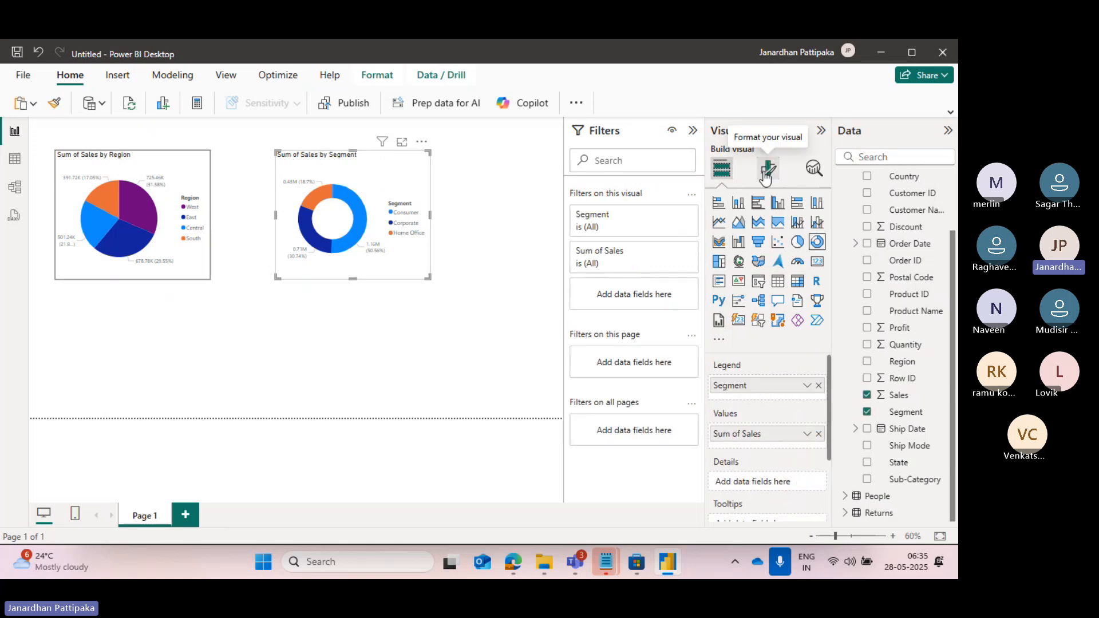
{"action": "left_click", "coordinate": [766, 175]}
{"action": "left_click", "coordinate": [769, 233]}
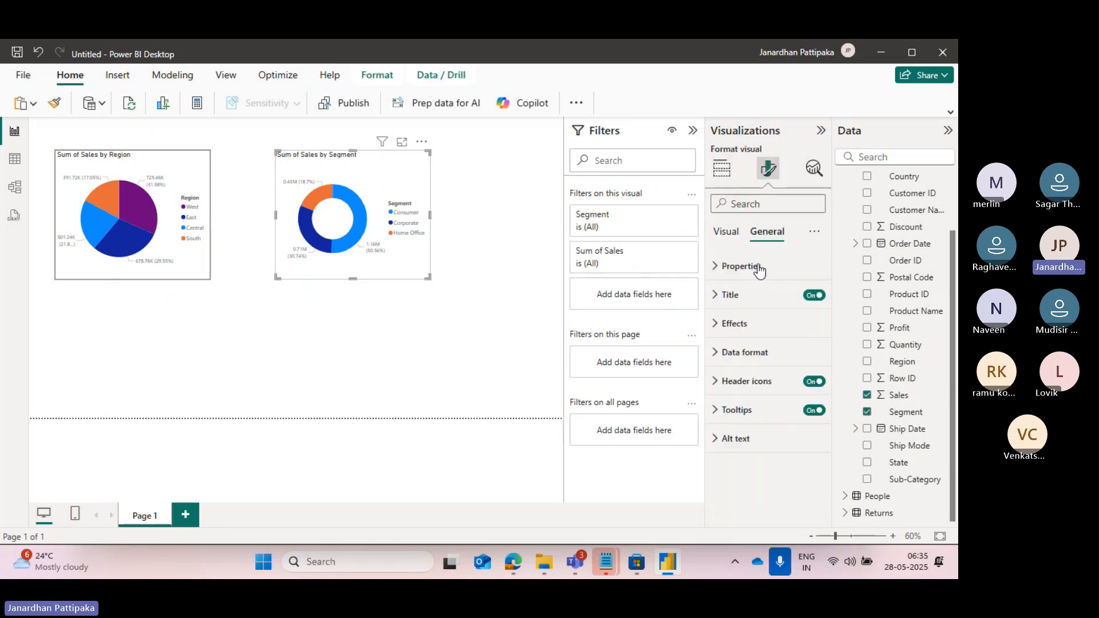
{"action": "left_click", "coordinate": [719, 323]}
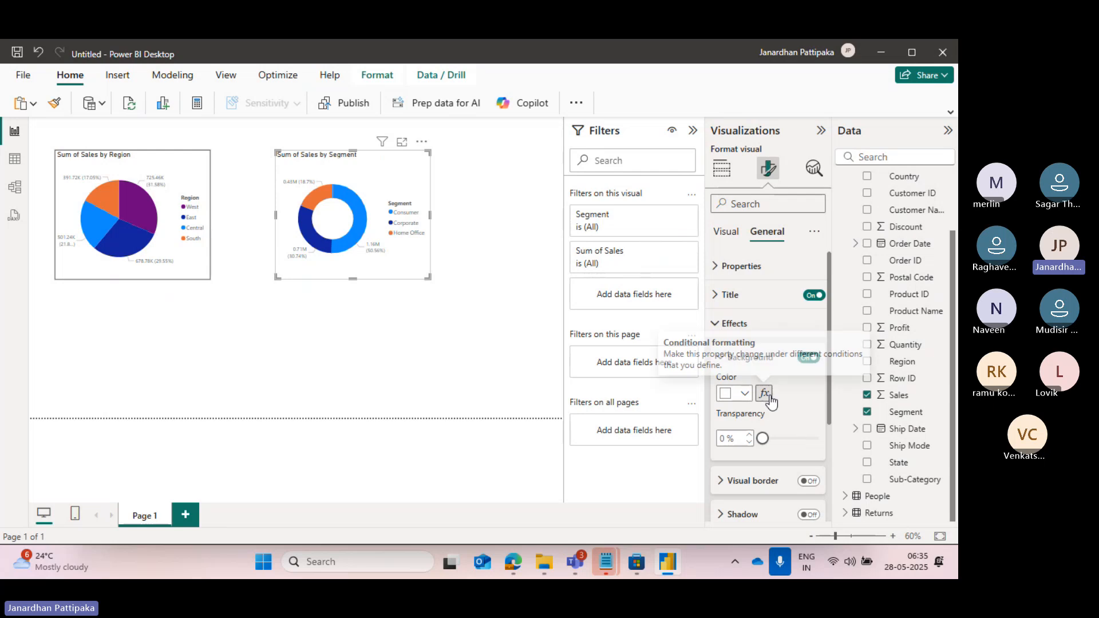
{"action": "scroll", "coordinate": [771, 402], "scroll_direction": "down", "scroll_amount": 1}
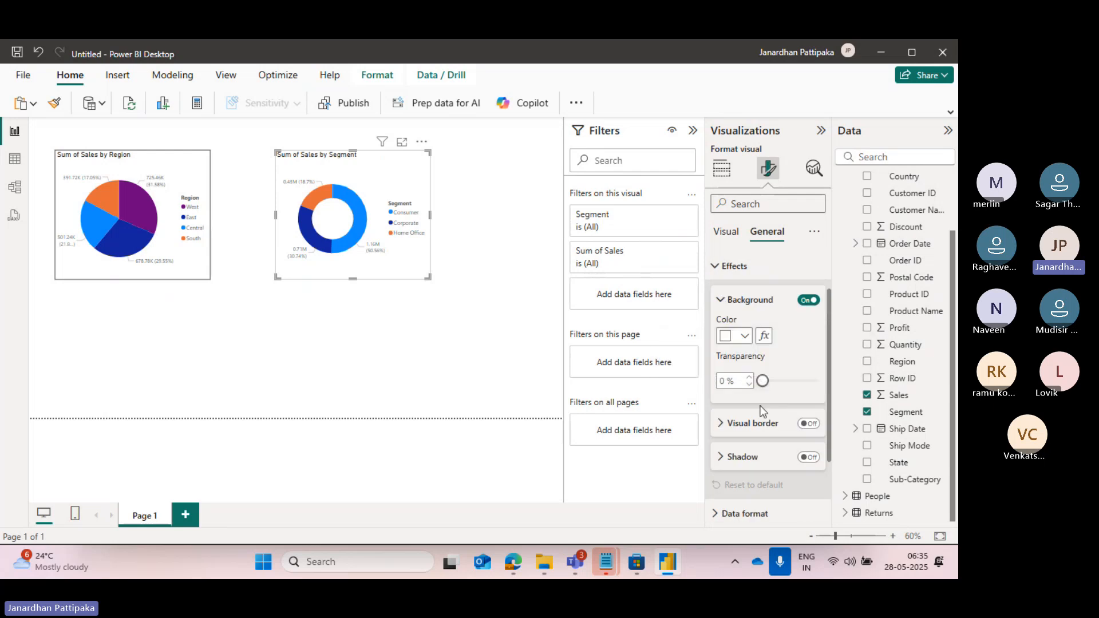
{"action": "left_click", "coordinate": [810, 425]}
{"action": "left_click", "coordinate": [722, 426]}
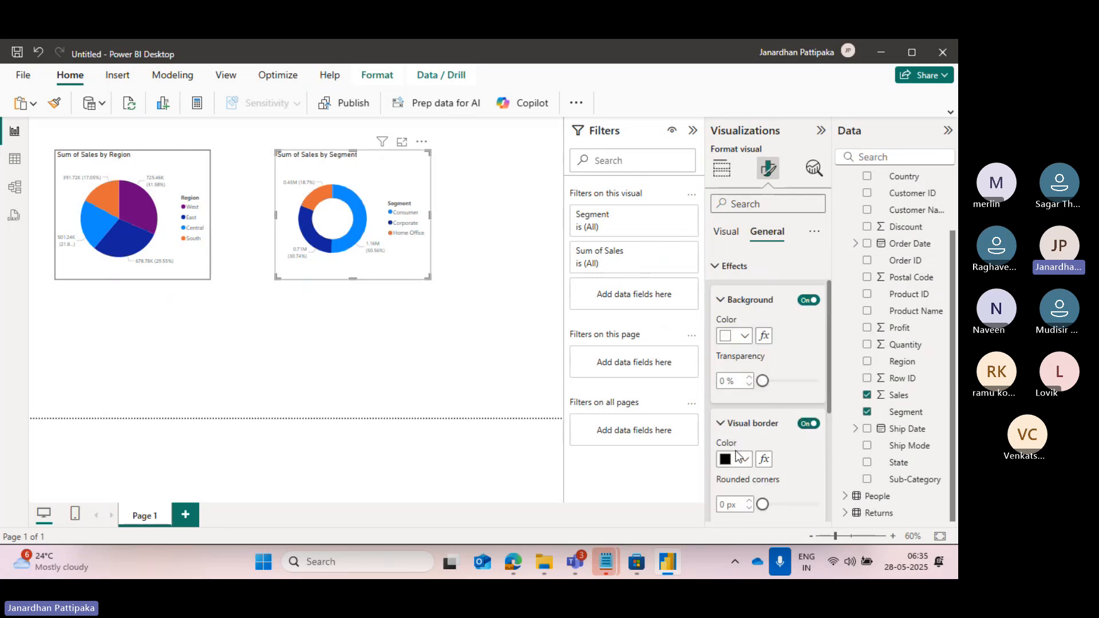
{"action": "left_click", "coordinate": [487, 268]}
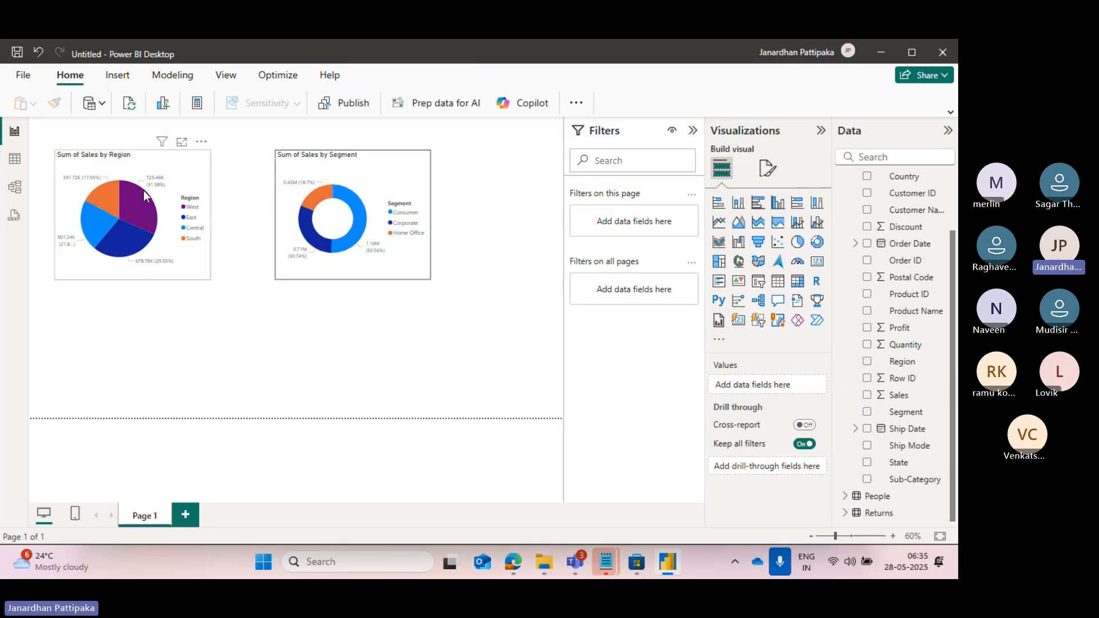
Copy the pie chart's formatting onto the Sum of Sales by Segment donut chart with Format Painter.
{"action": "left_click", "coordinate": [151, 159]}
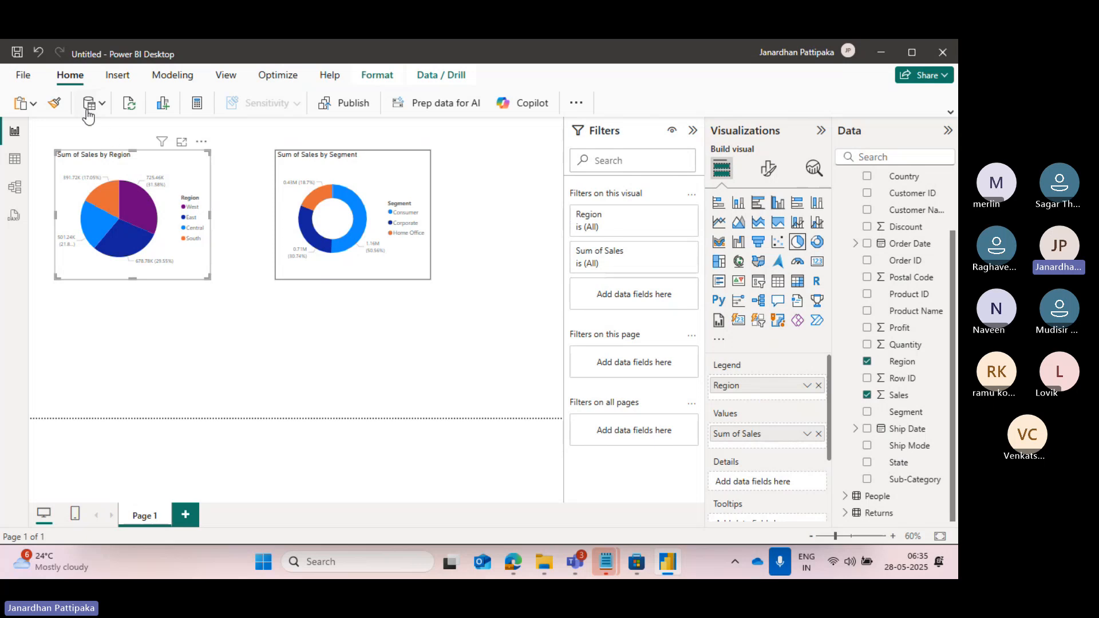
{"action": "left_click", "coordinate": [55, 105]}
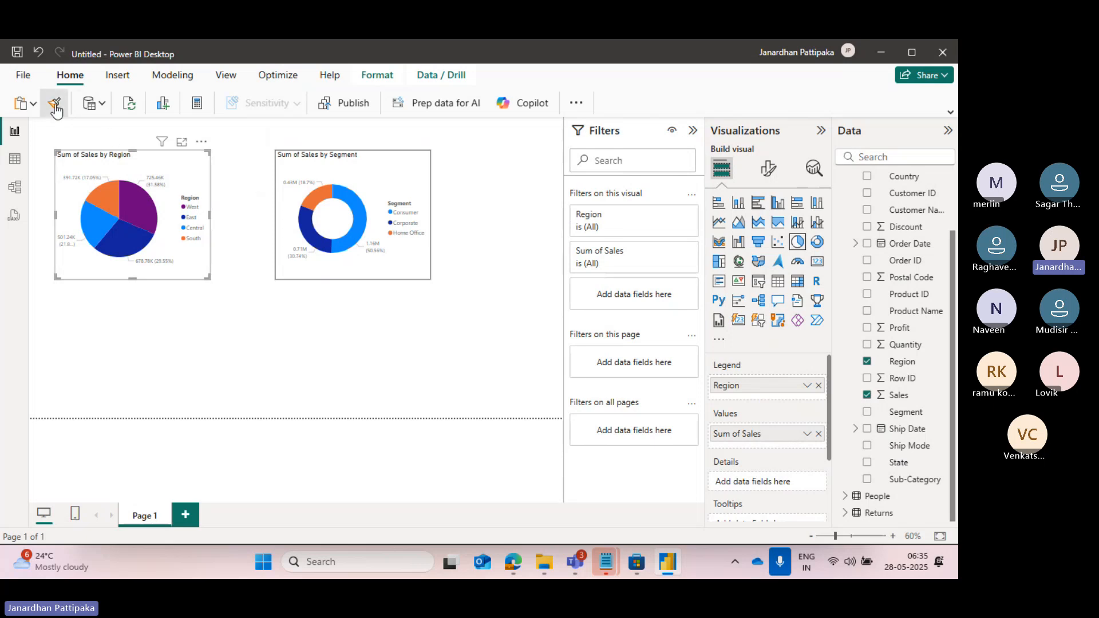
{"action": "left_click", "coordinate": [375, 164]}
{"action": "left_click", "coordinate": [398, 349]}
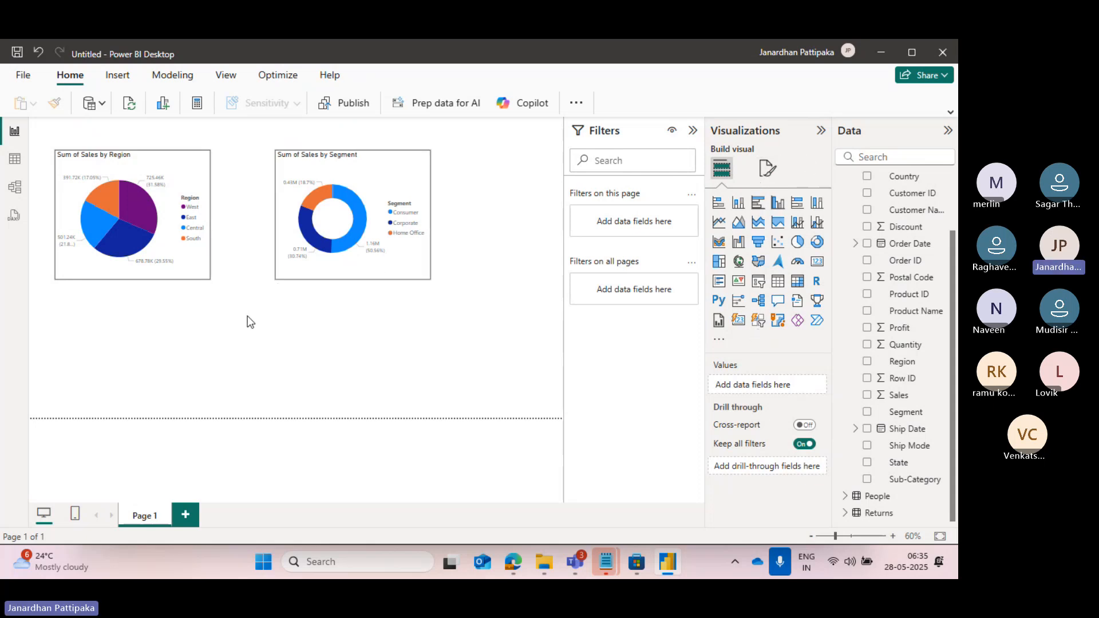
{"action": "left_click", "coordinate": [379, 164]}
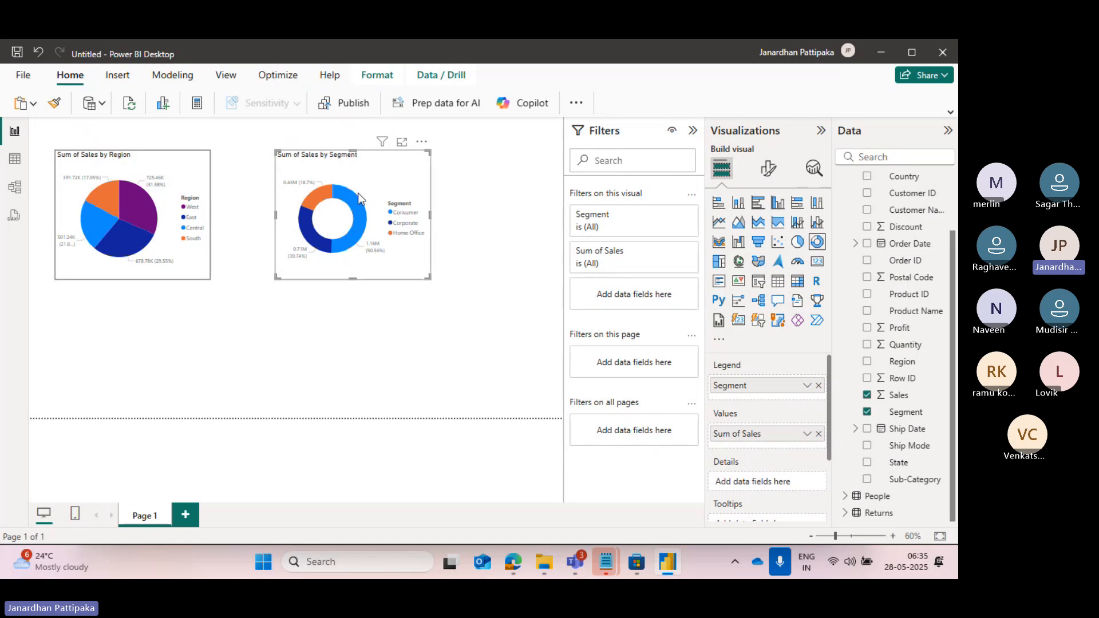
{"action": "left_click", "coordinate": [403, 312]}
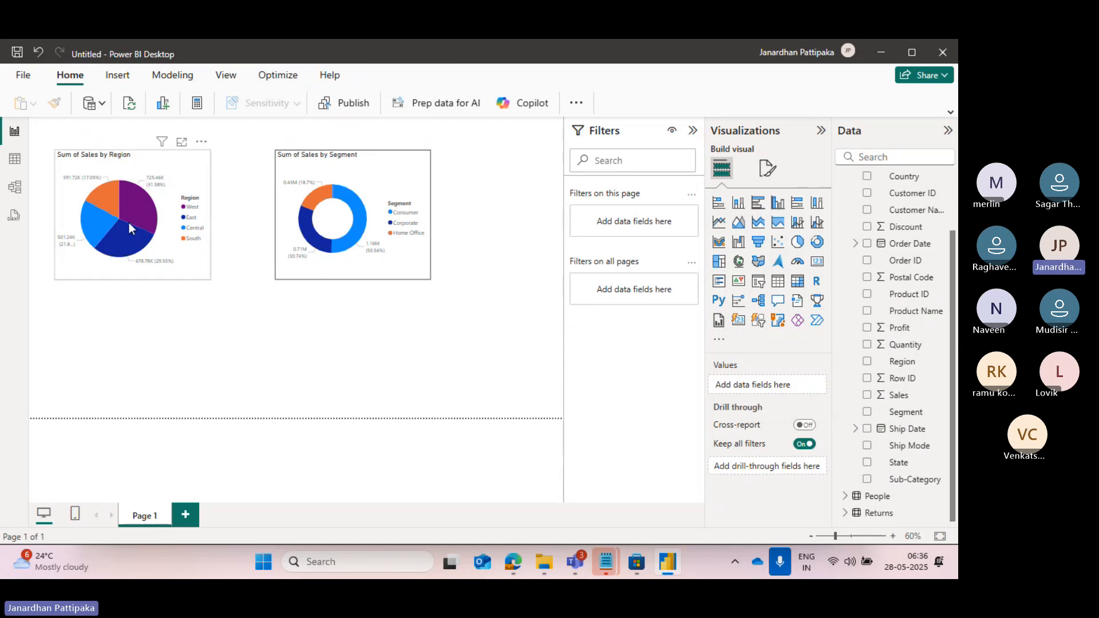
Examine the Sales column of the Orders table in Table view and return to Report view.
{"action": "left_click", "coordinate": [17, 168]}
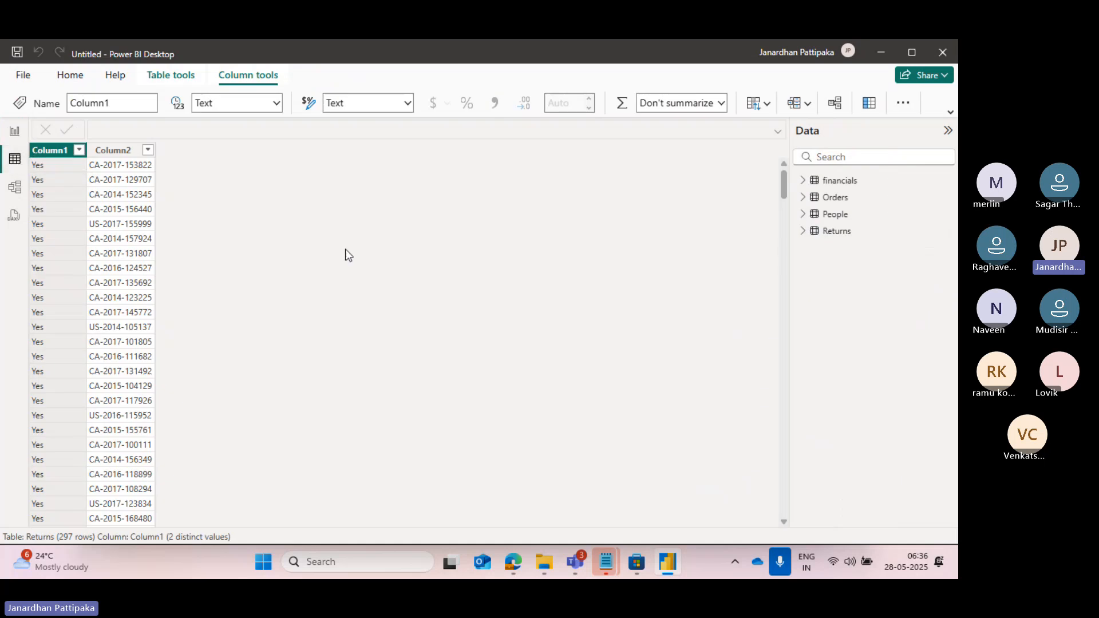
{"action": "left_click", "coordinate": [802, 198]}
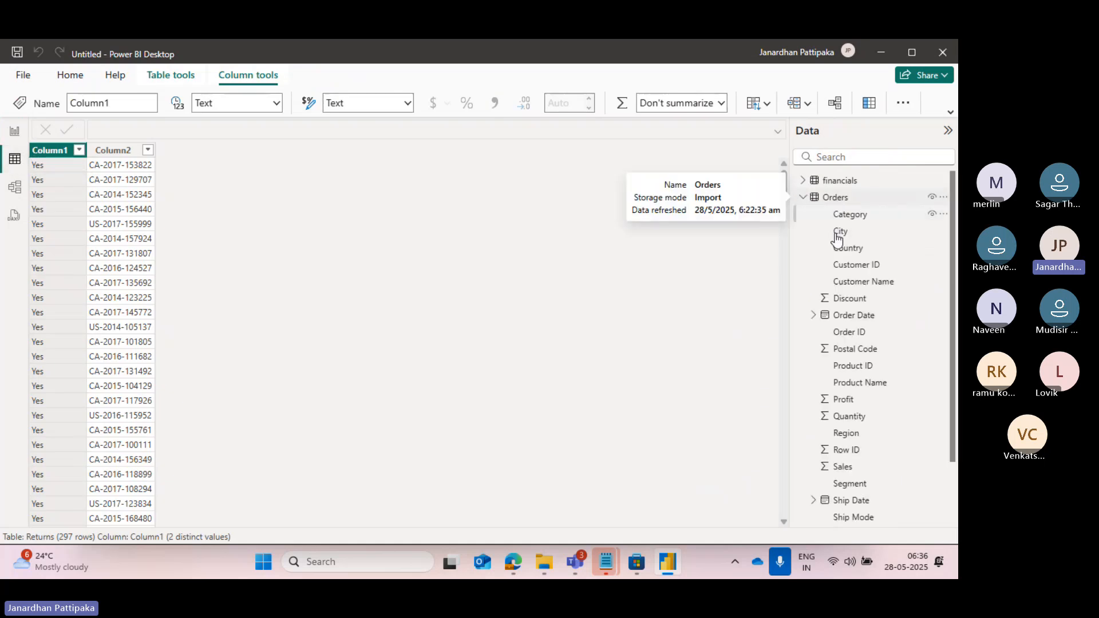
{"action": "scroll", "coordinate": [869, 415], "scroll_direction": "down", "scroll_amount": 1}
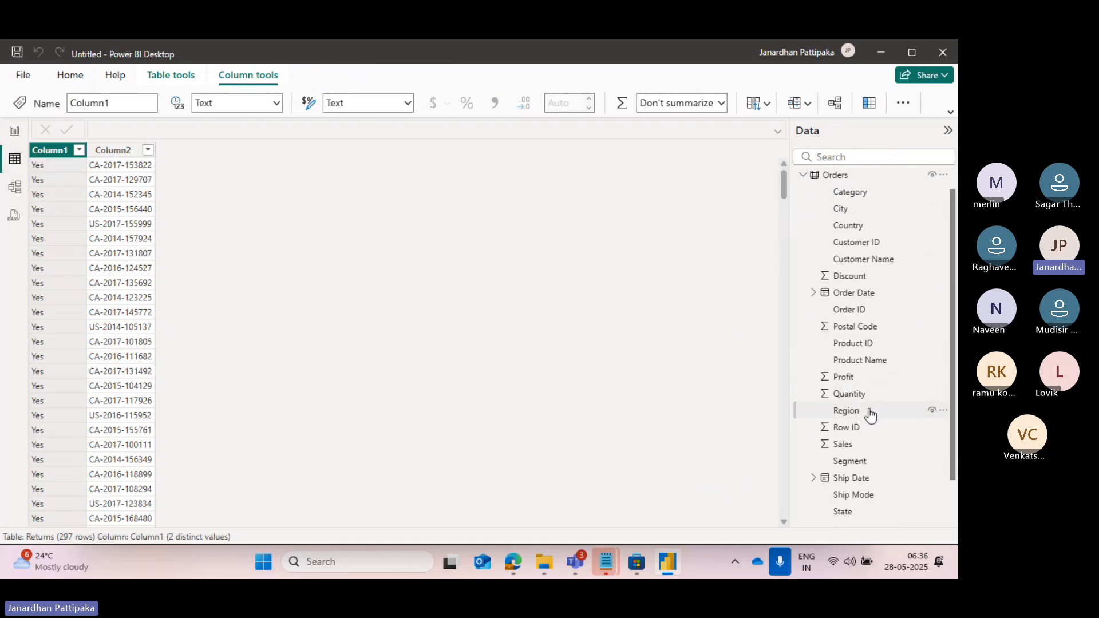
{"action": "left_click", "coordinate": [837, 446]}
{"action": "scroll", "coordinate": [667, 197], "scroll_direction": "right", "scroll_amount": 2}
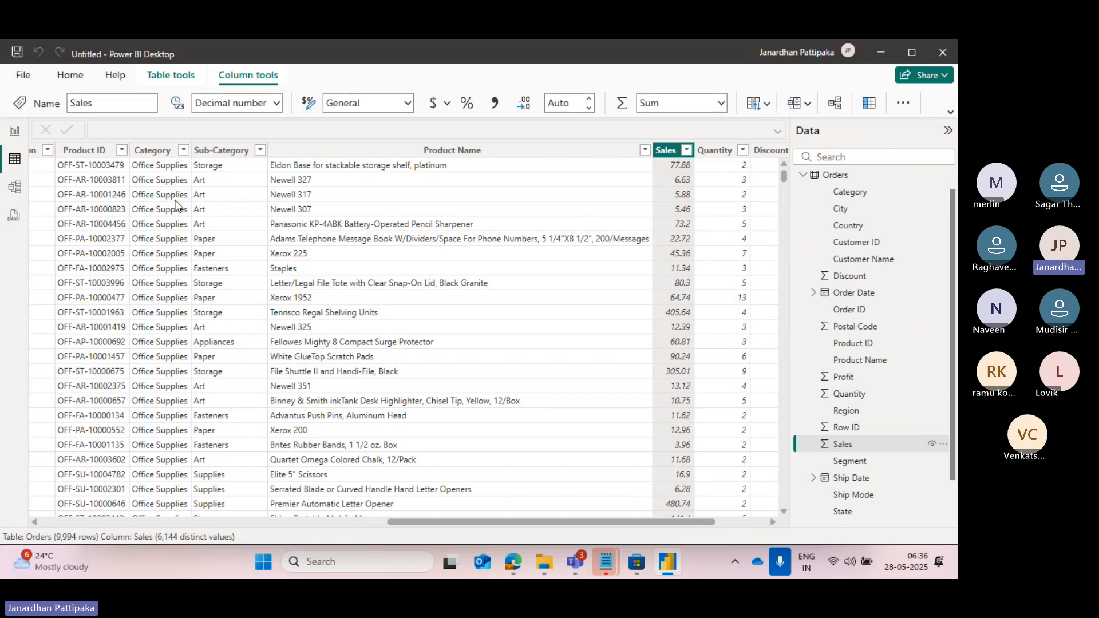
{"action": "left_click", "coordinate": [16, 133]}
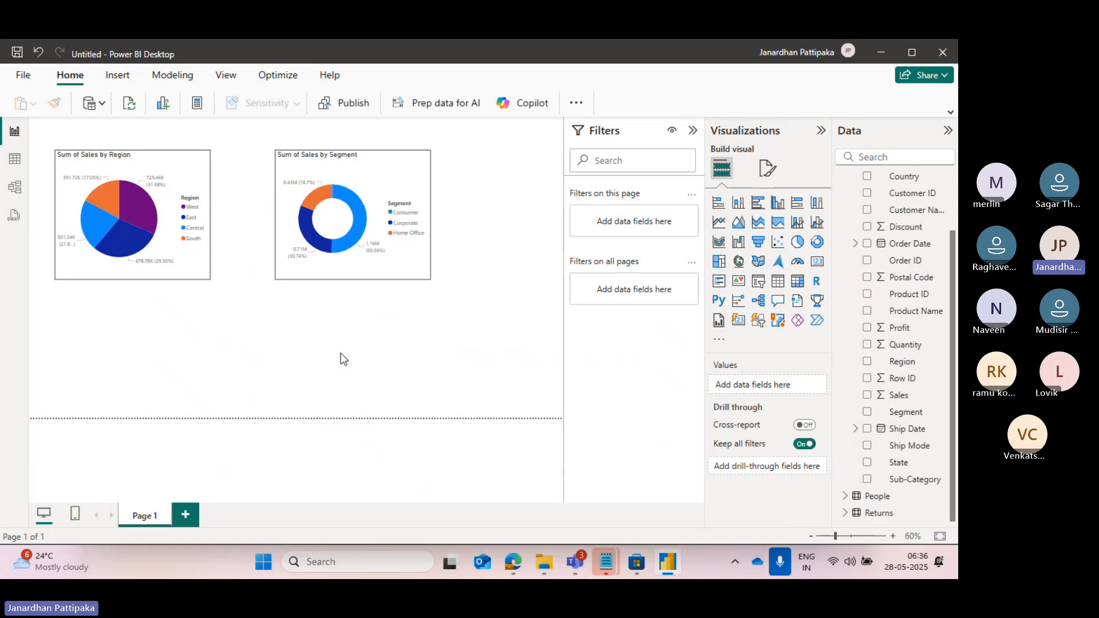
Insert a card visual, shrink and position it below the donut chart, and show the Sales field from Orders in it.
{"action": "left_click", "coordinate": [817, 264]}
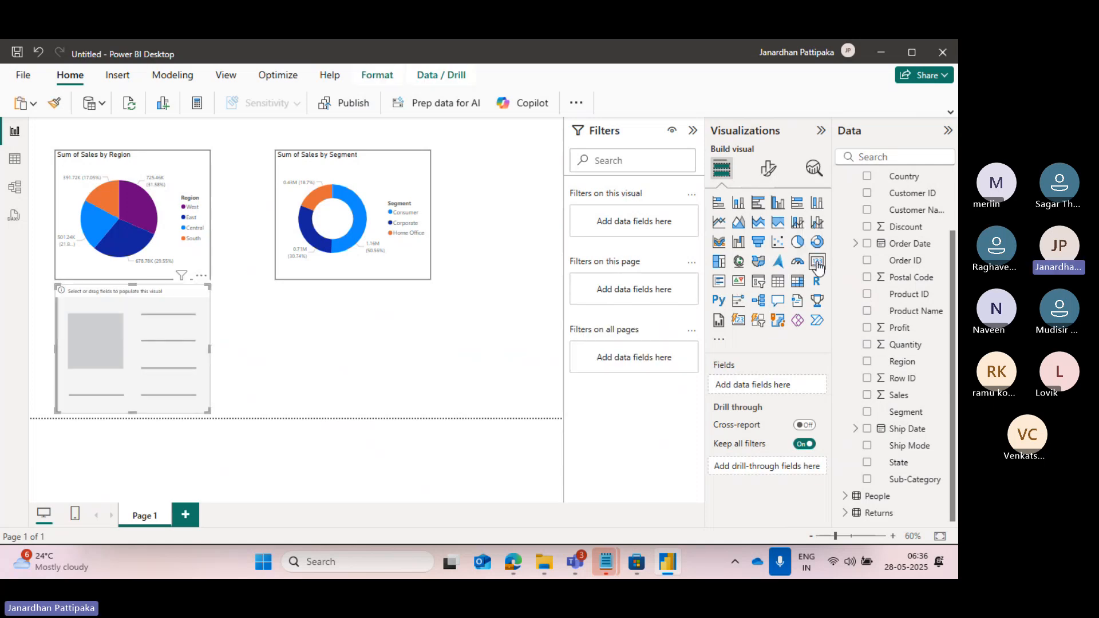
{"action": "left_click_drag", "start_coordinate": [196, 359], "coordinate": [298, 355]}
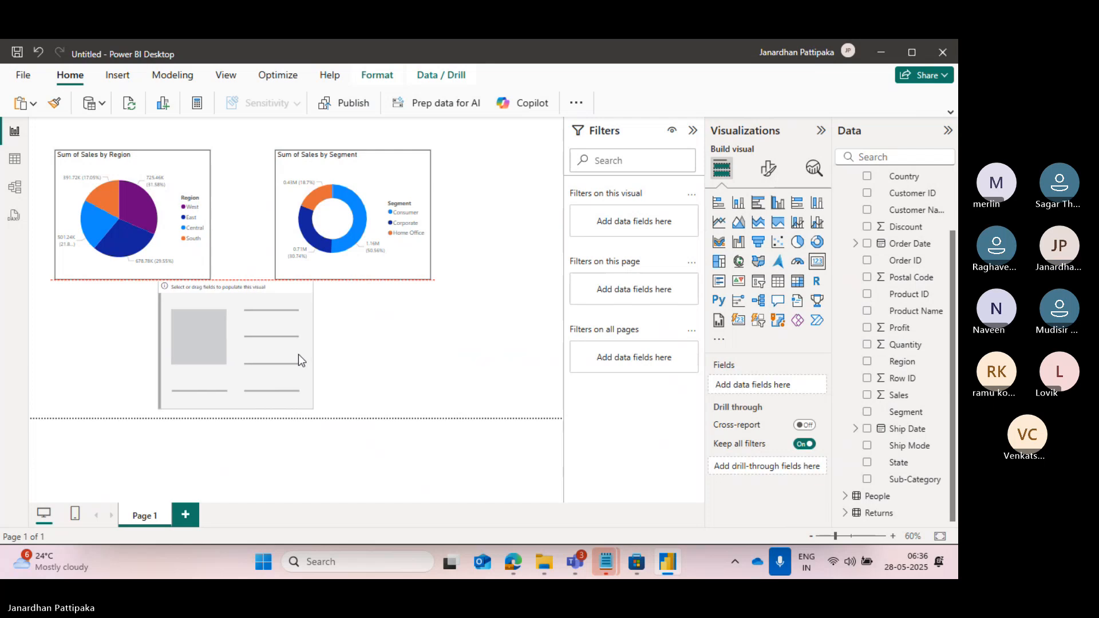
{"action": "left_click_drag", "start_coordinate": [160, 285], "coordinate": [301, 325]}
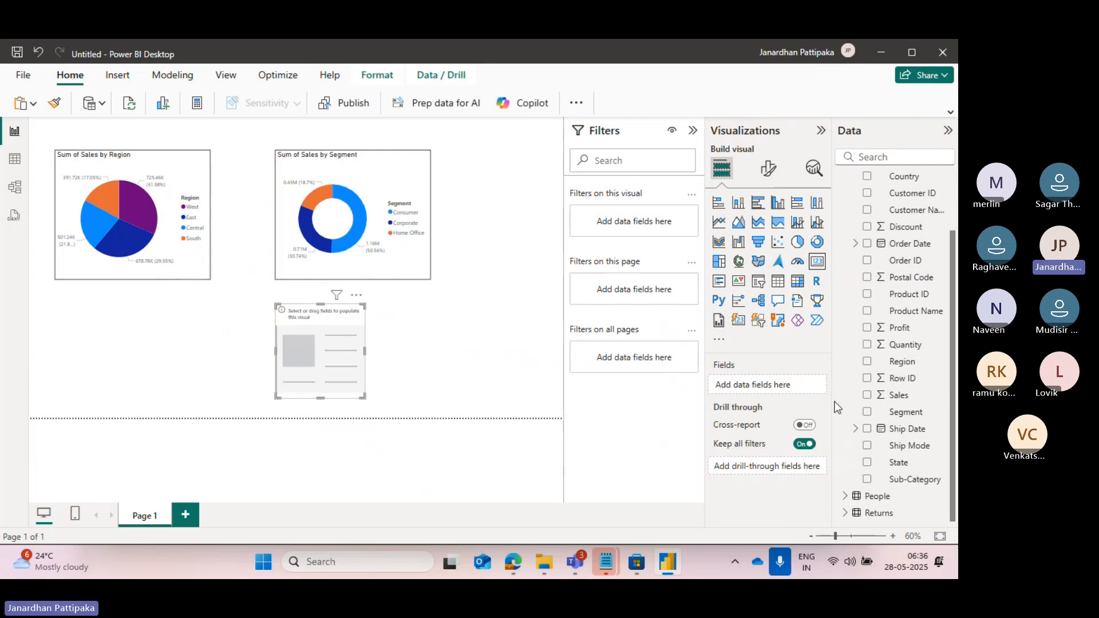
{"action": "left_click", "coordinate": [869, 396]}
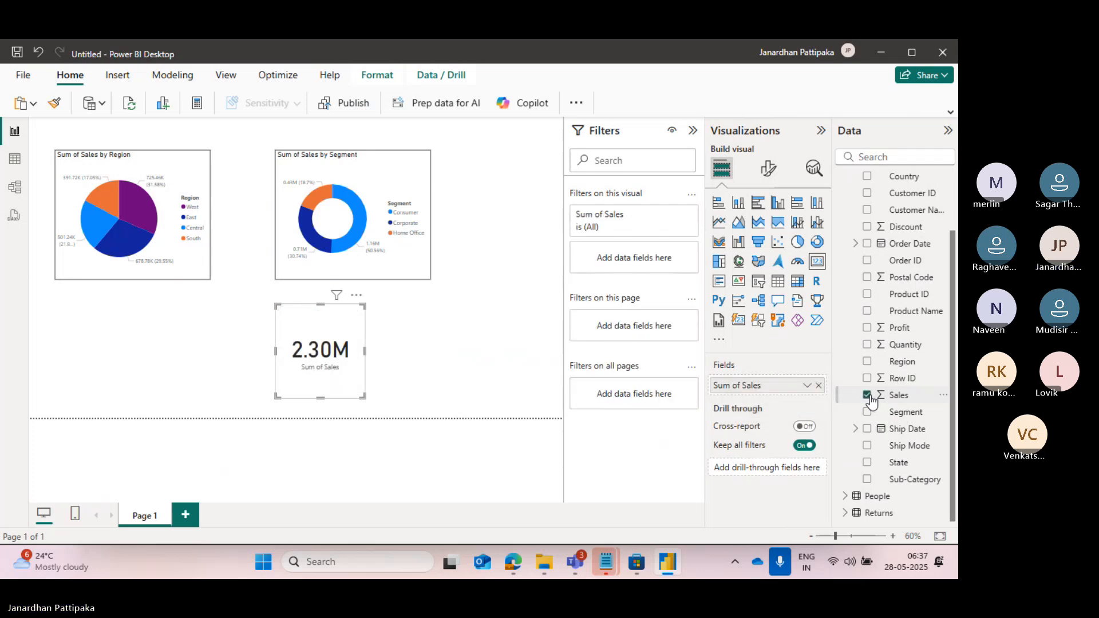
Widen the Sum of Sales card and copy the donut chart's formatting onto it with Format Painter.
{"action": "left_click_drag", "start_coordinate": [362, 396], "coordinate": [404, 397]}
{"action": "left_click", "coordinate": [481, 390]}
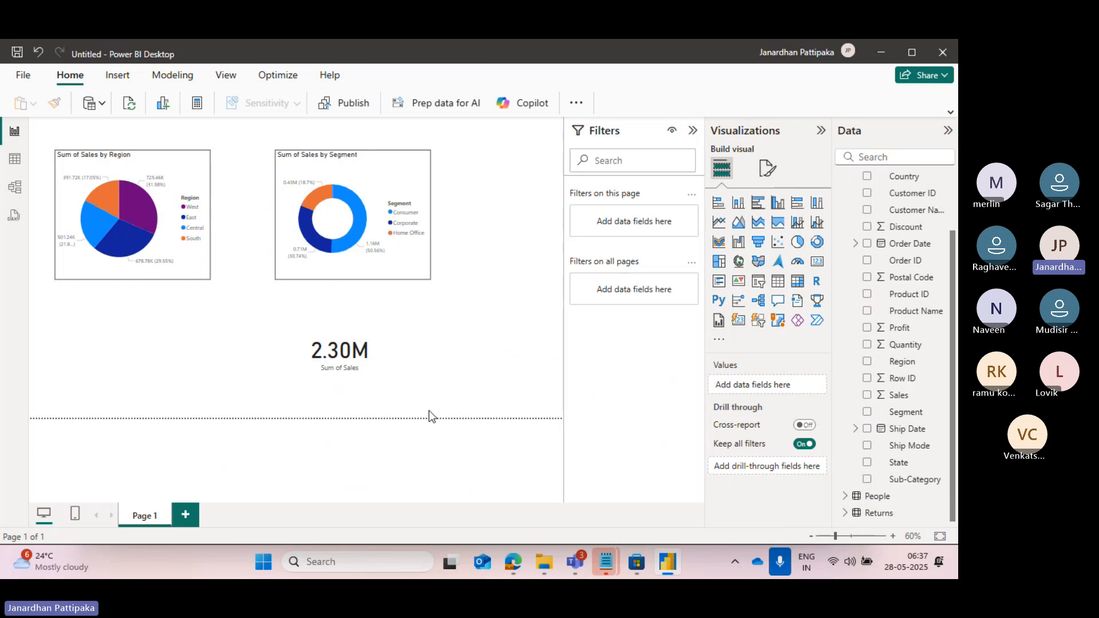
{"action": "left_click", "coordinate": [373, 180]}
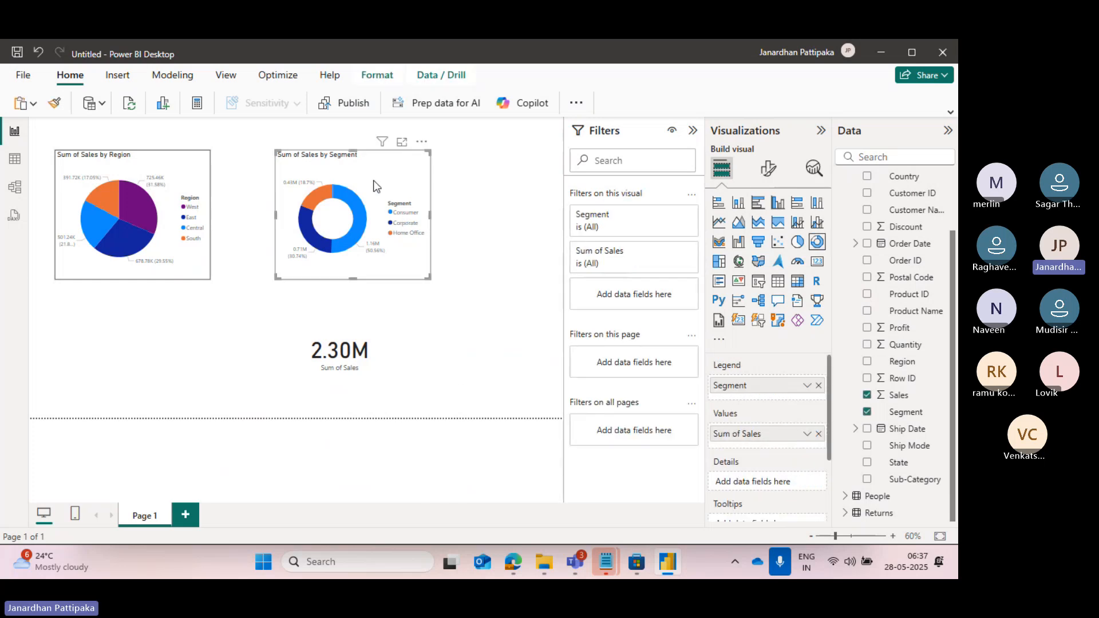
{"action": "left_click", "coordinate": [55, 106]}
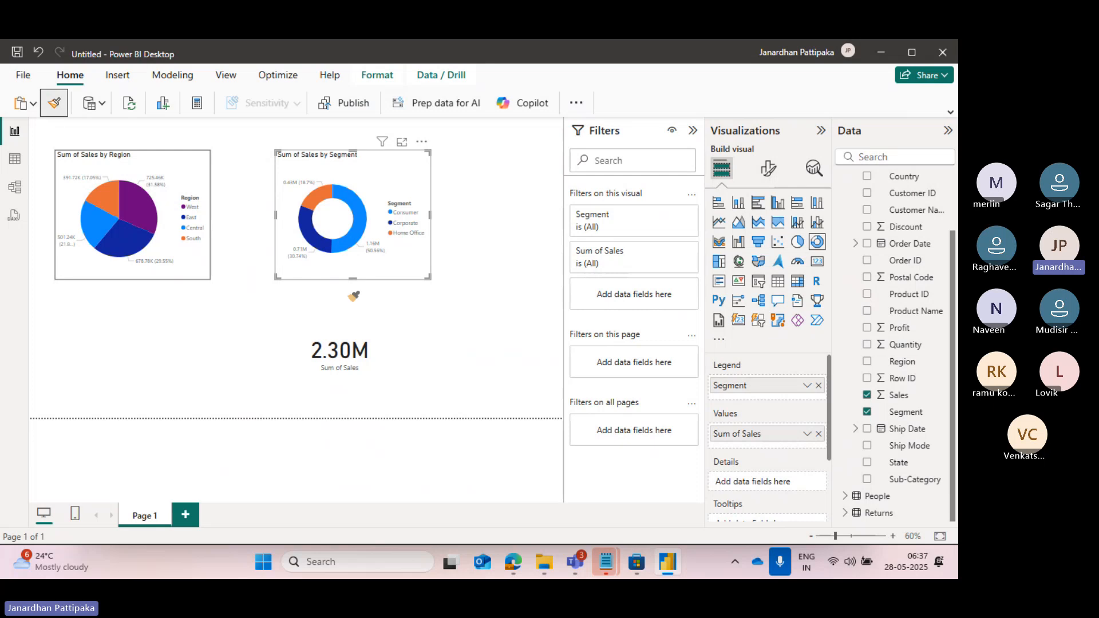
{"action": "left_click", "coordinate": [376, 334]}
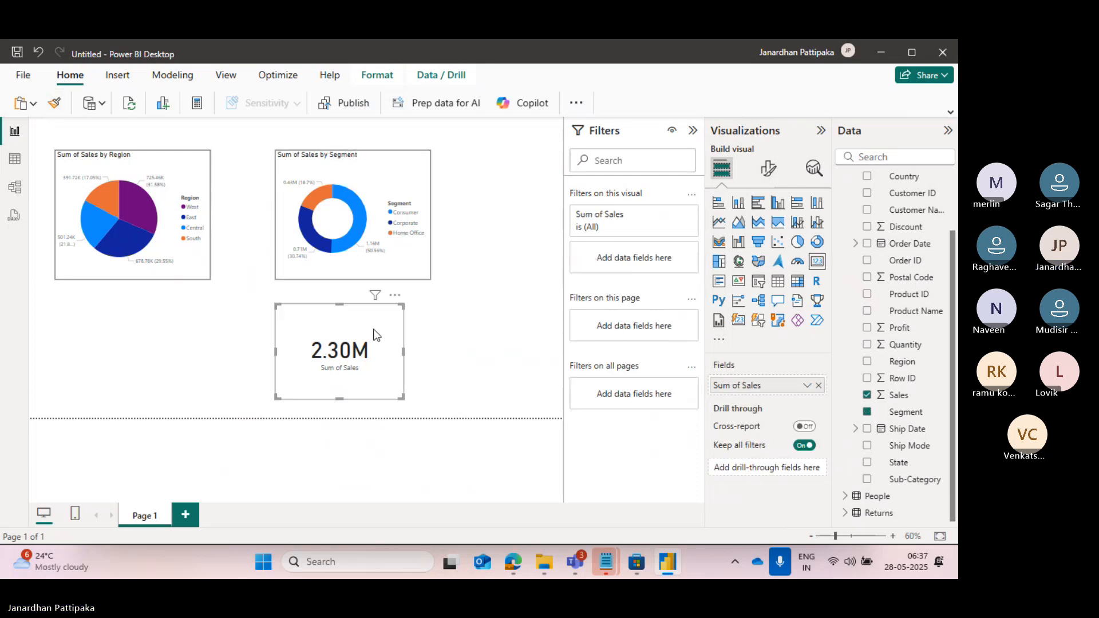
{"action": "left_click", "coordinate": [496, 367]}
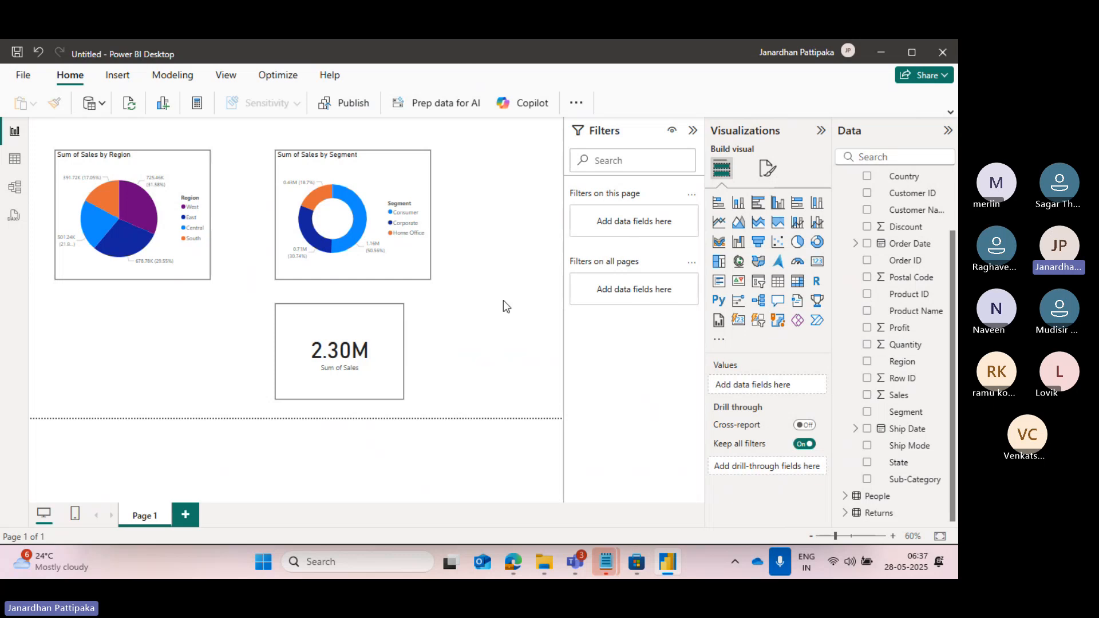
Move the Sum of Sales card below the pie chart and place two copies of it beside it in one row.
{"action": "left_click_drag", "start_coordinate": [343, 327], "coordinate": [135, 327]}
{"action": "left_click", "coordinate": [283, 339]}
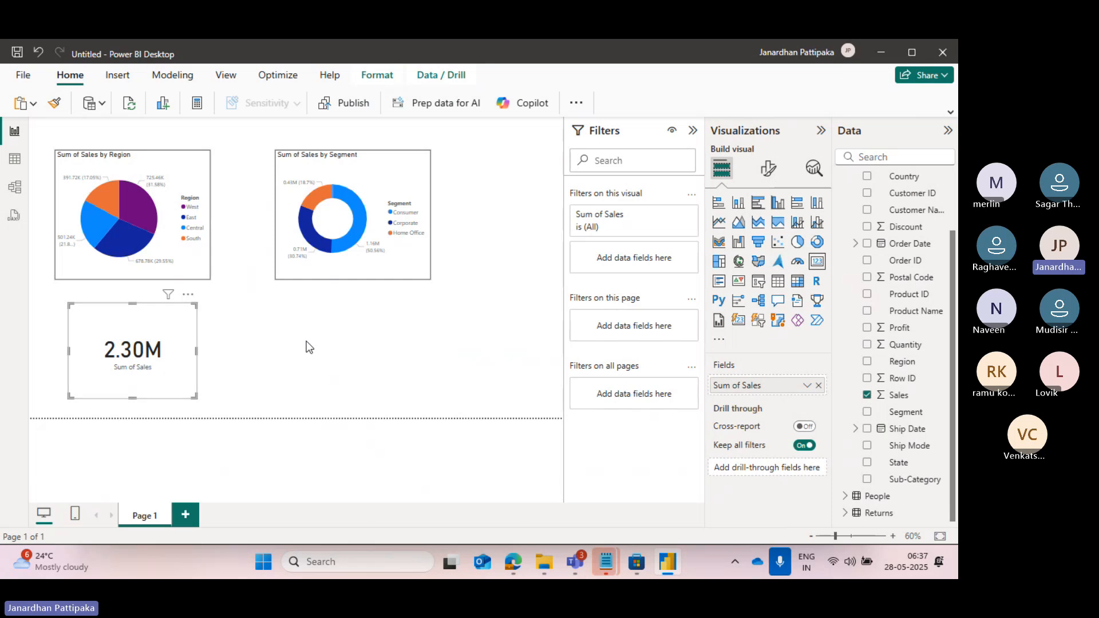
{"action": "left_click", "coordinate": [160, 328]}
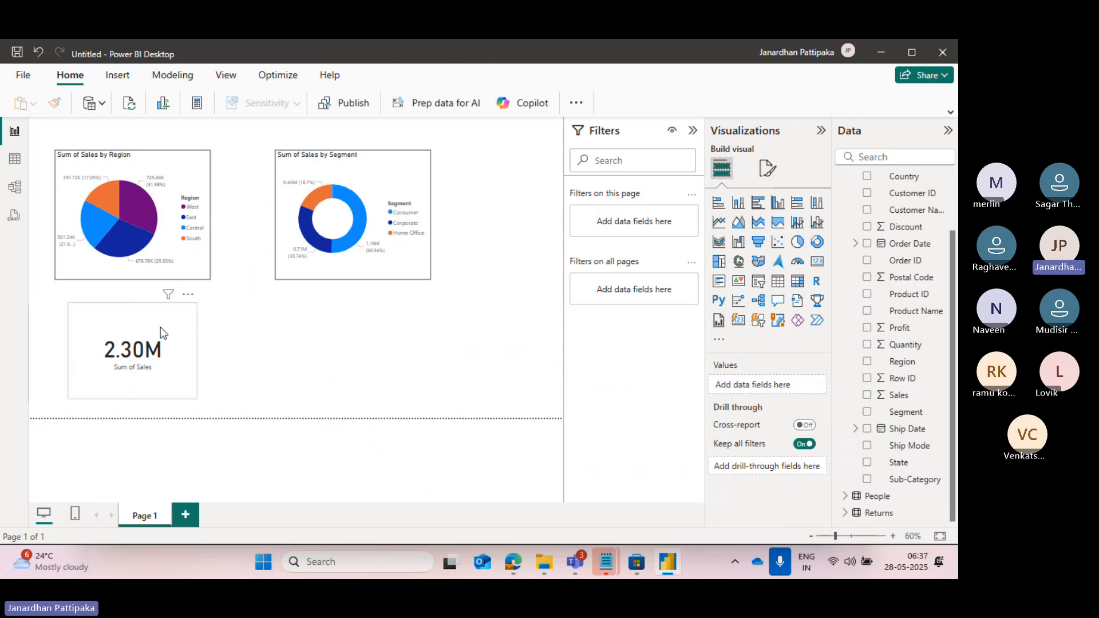
{"action": "key", "text": "ctrl+c"}
{"action": "key", "text": "ctrl+v"}
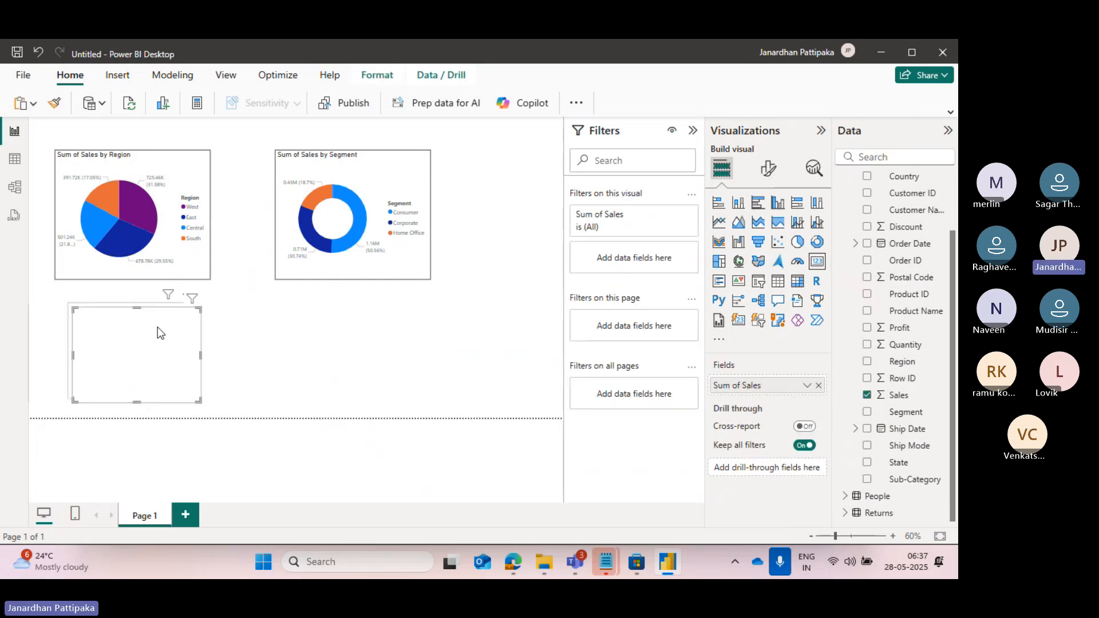
{"action": "left_click_drag", "start_coordinate": [157, 327], "coordinate": [311, 324]}
{"action": "left_click", "coordinate": [406, 339]}
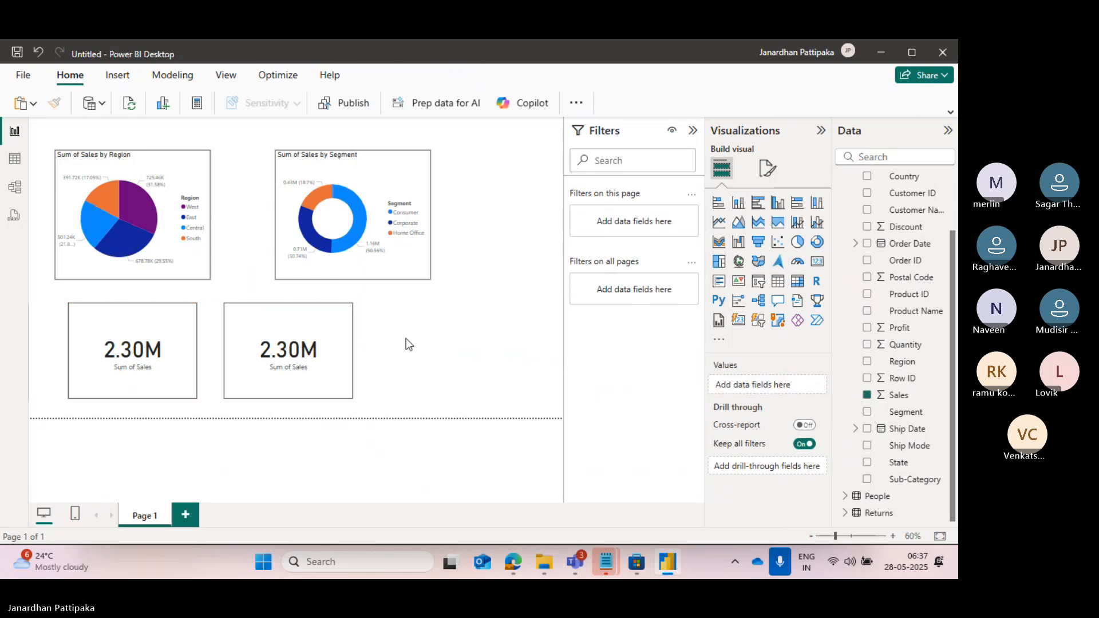
{"action": "left_click", "coordinate": [332, 336]}
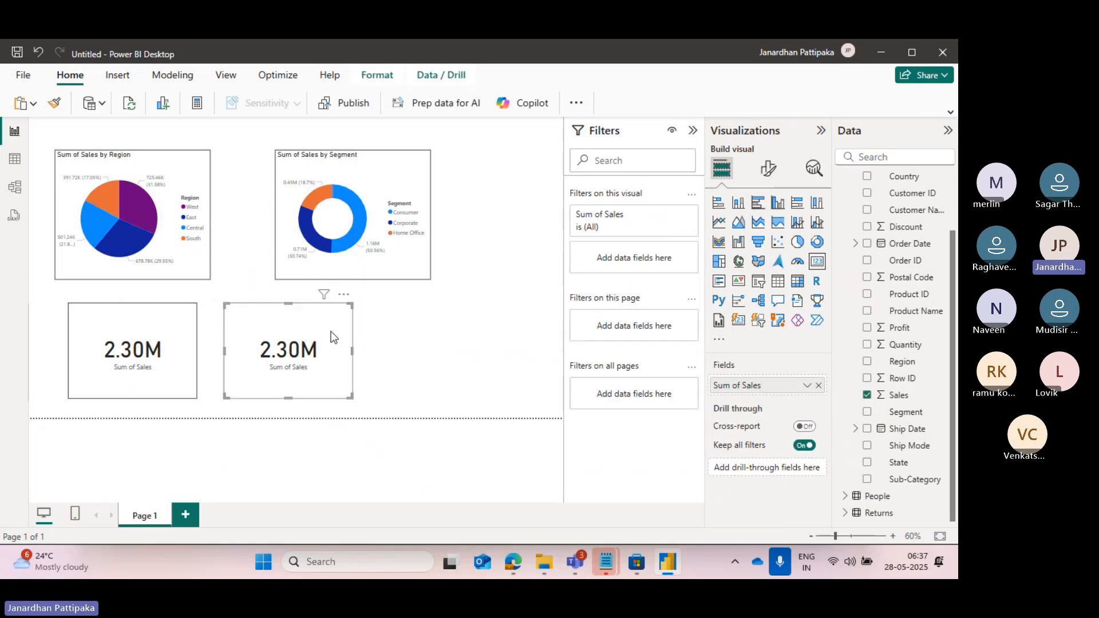
{"action": "left_click_drag", "start_coordinate": [332, 338], "coordinate": [463, 334]}
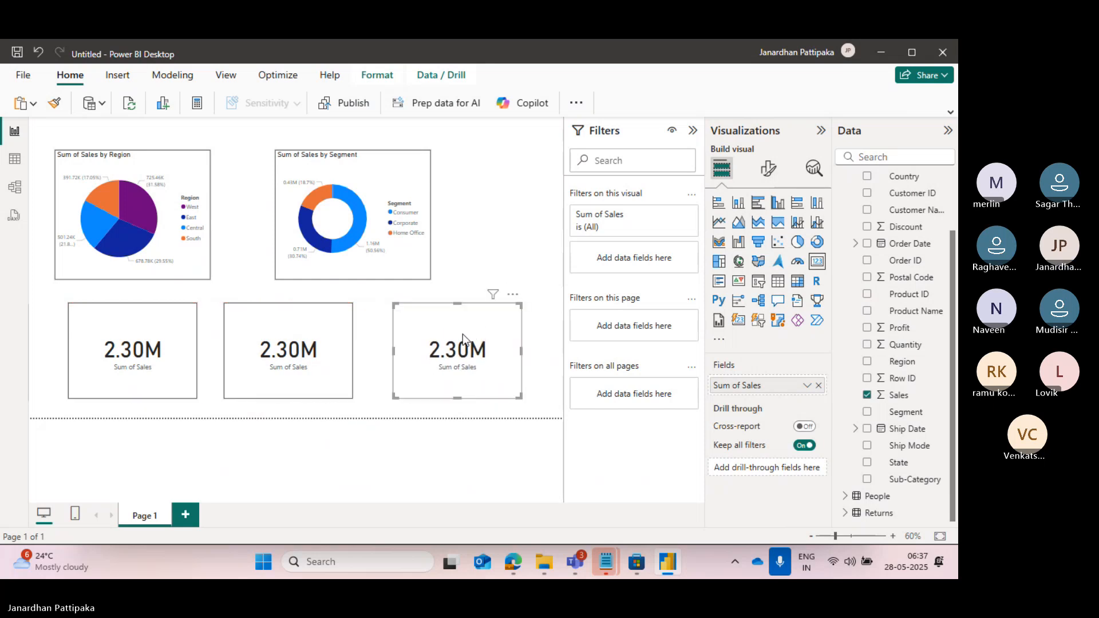
Replace the Sales field in the middle card with Profit from the Orders table.
{"action": "left_click", "coordinate": [136, 327]}
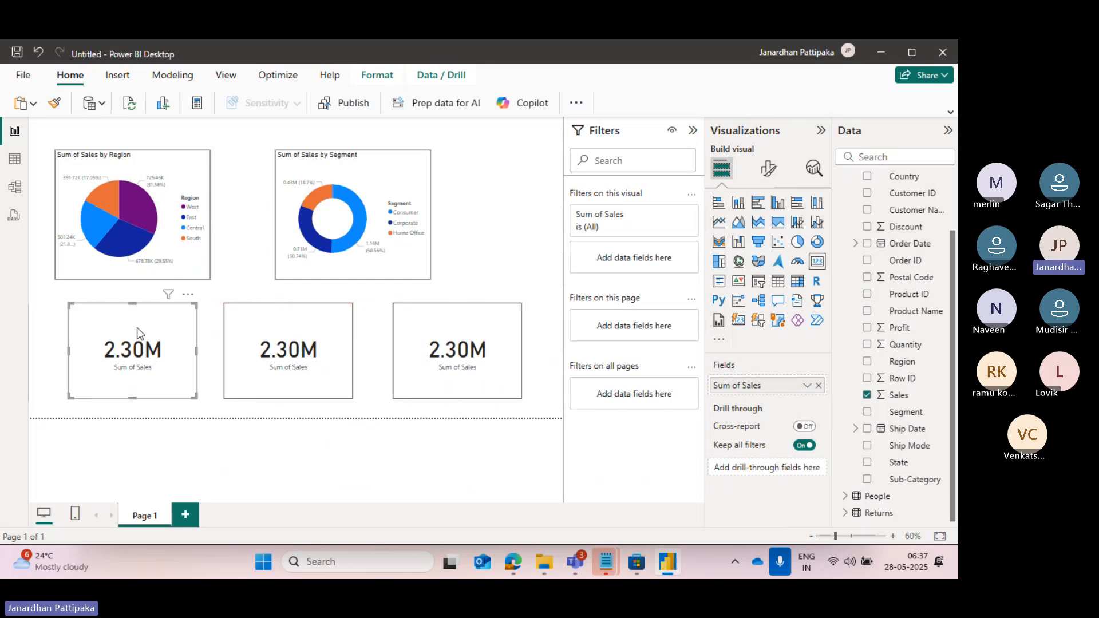
{"action": "left_click", "coordinate": [292, 341]}
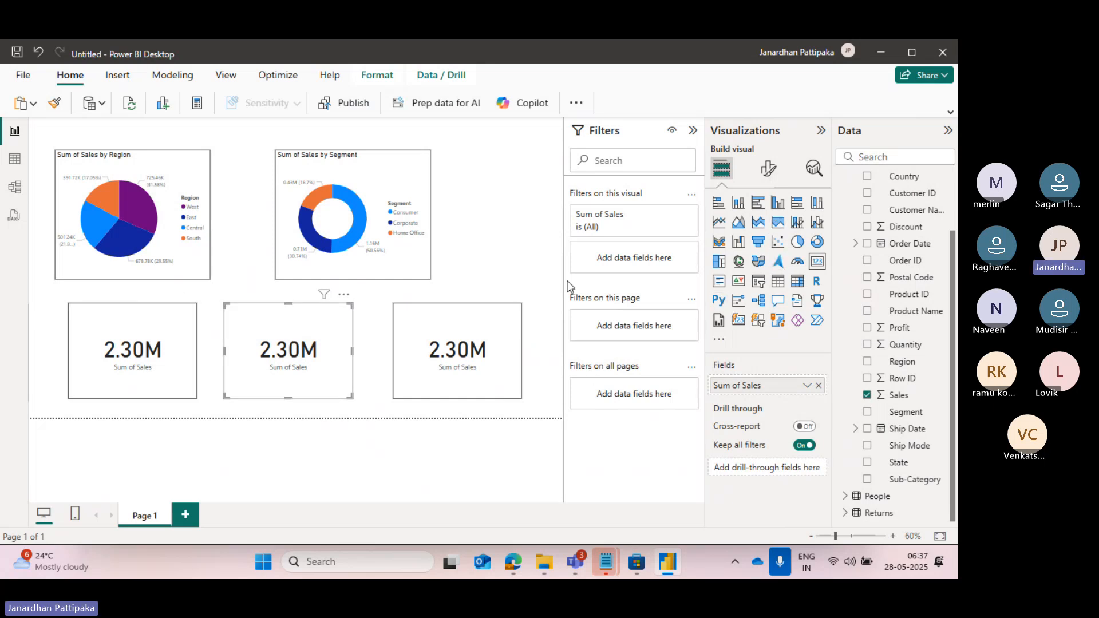
{"action": "left_click", "coordinate": [818, 386]}
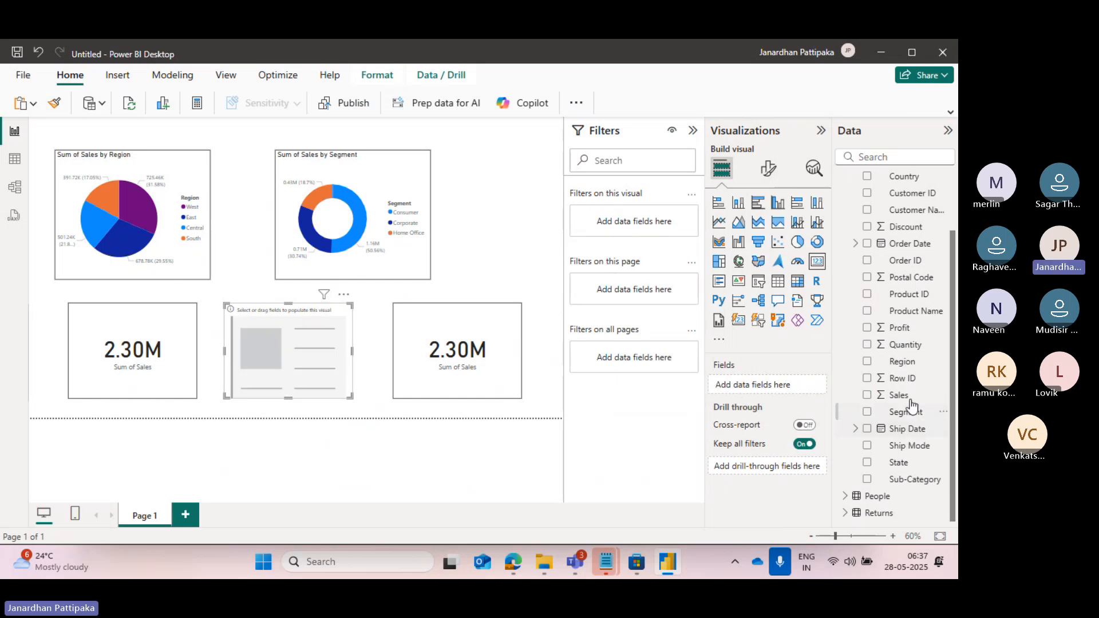
{"action": "left_click", "coordinate": [867, 329]}
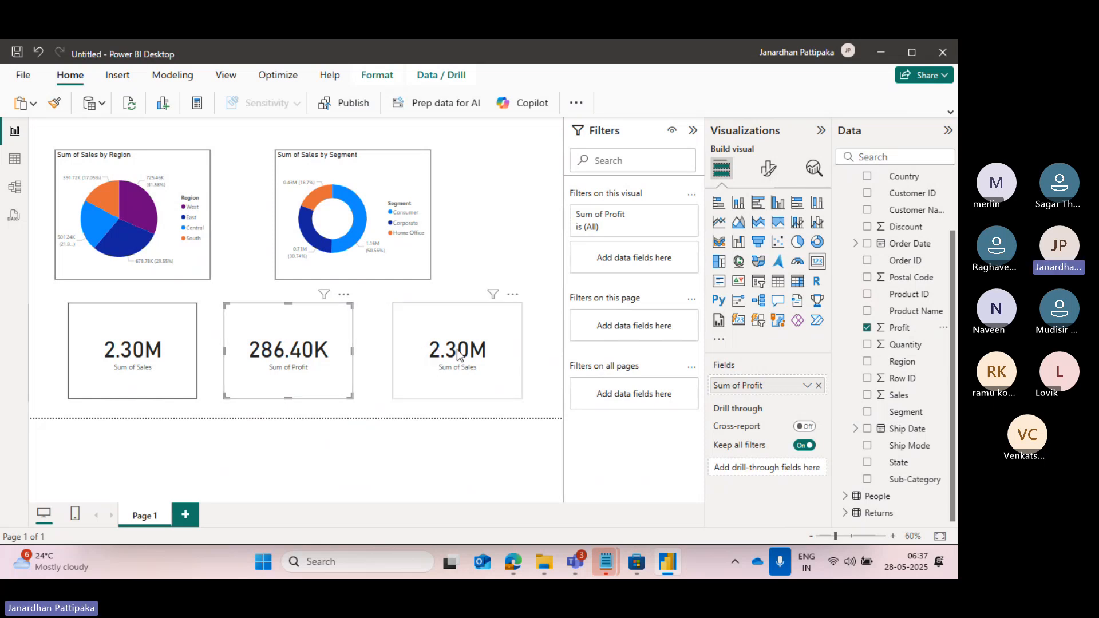
Replace the Sales field in the rightmost card with Quantity from Orders and deselect the card.
{"action": "left_click", "coordinate": [472, 328]}
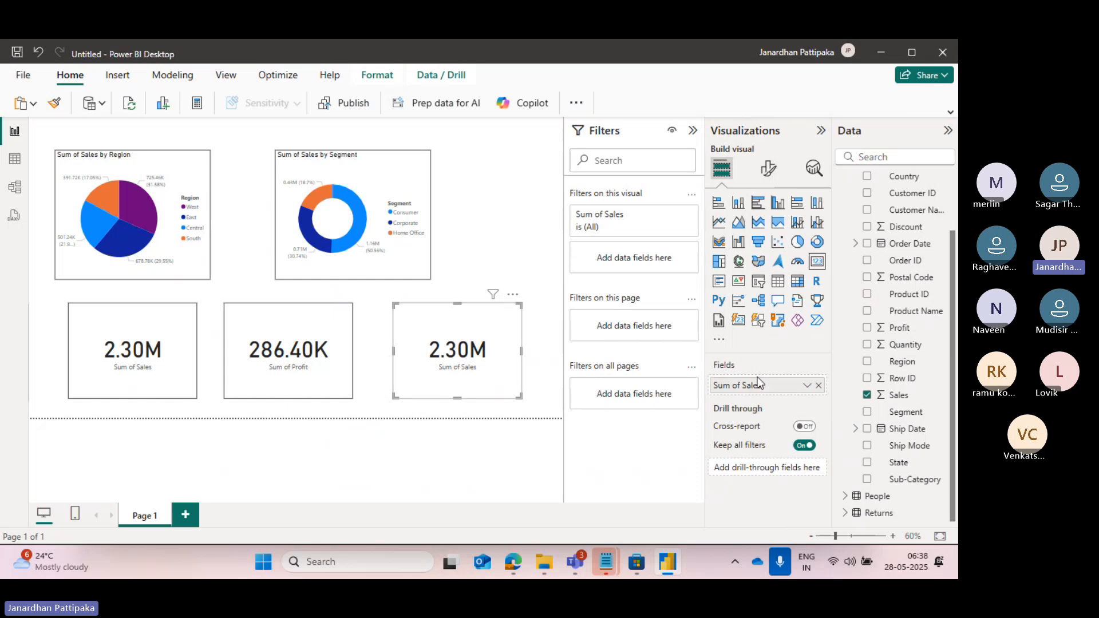
{"action": "left_click", "coordinate": [818, 386]}
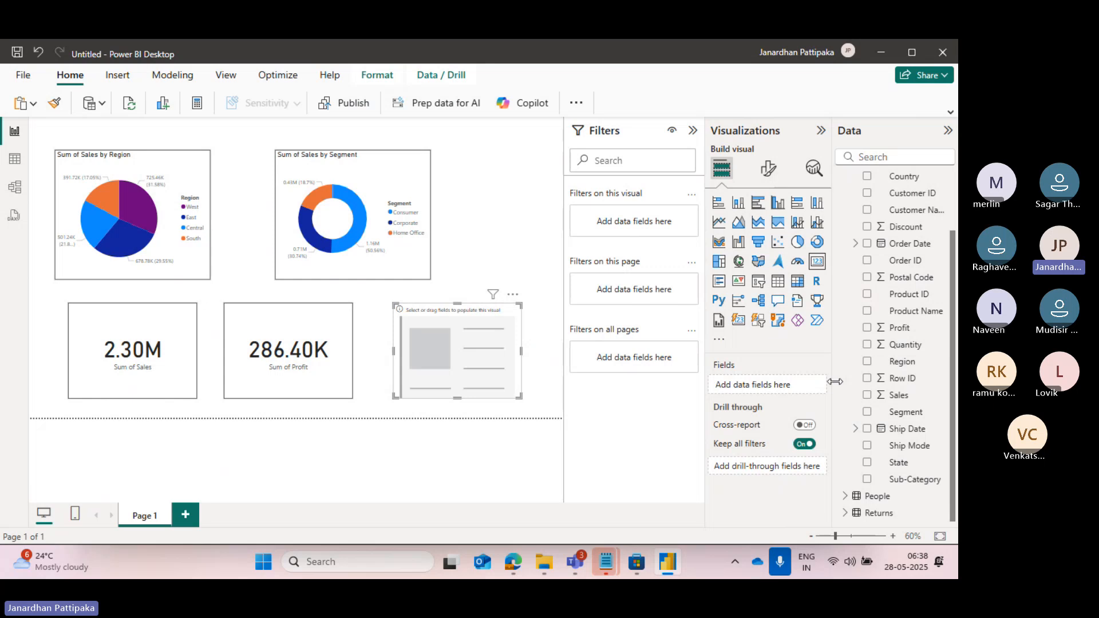
{"action": "left_click", "coordinate": [868, 344]}
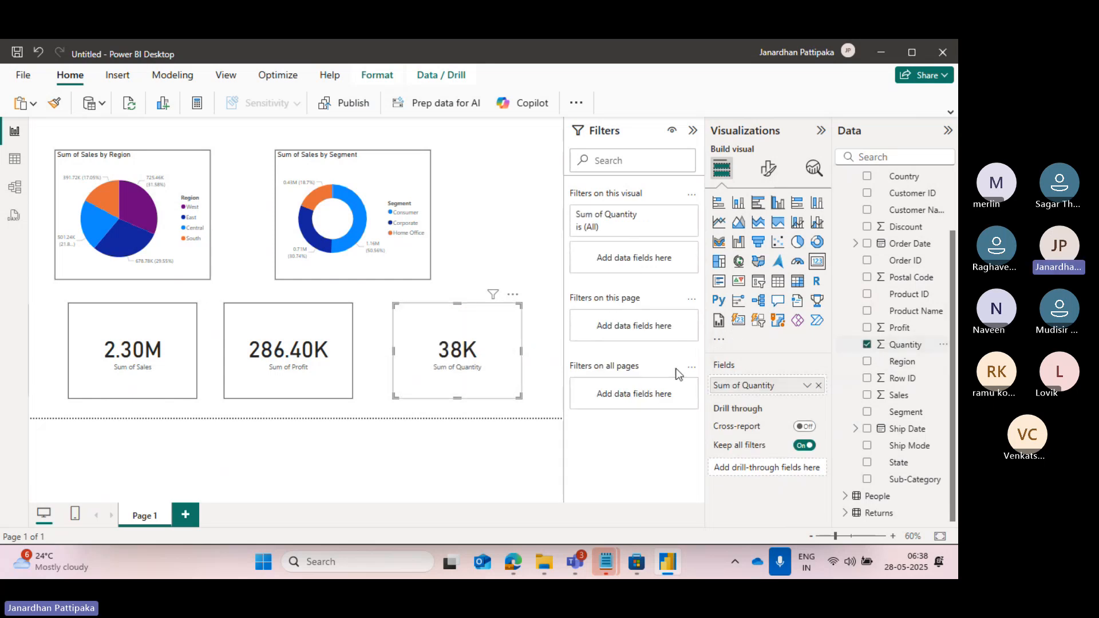
{"action": "left_click", "coordinate": [542, 345]}
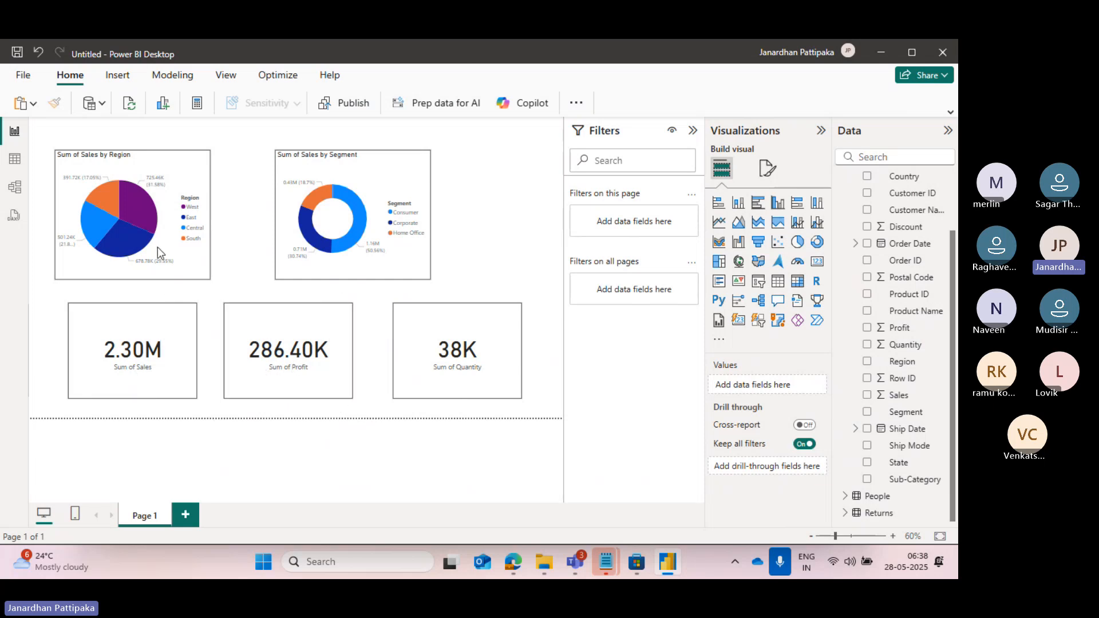
Examine the Orders table's columns in Table view, particularly Profit and Quantity, and return to Report view.
{"action": "left_click", "coordinate": [14, 159]}
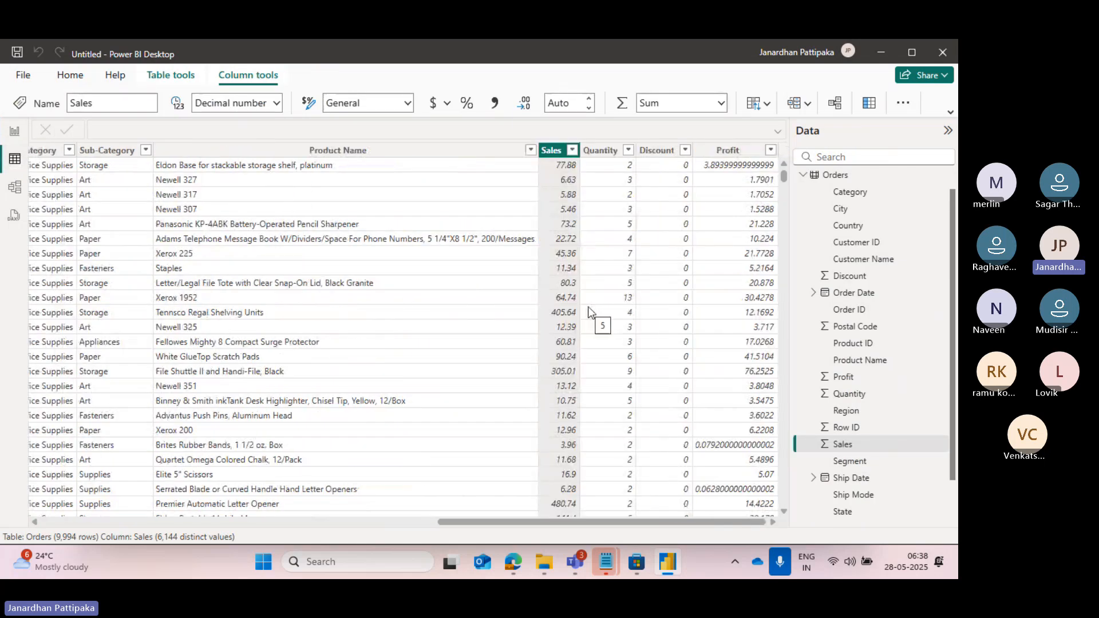
{"action": "scroll", "coordinate": [399, 262], "scroll_direction": "left", "scroll_amount": 5}
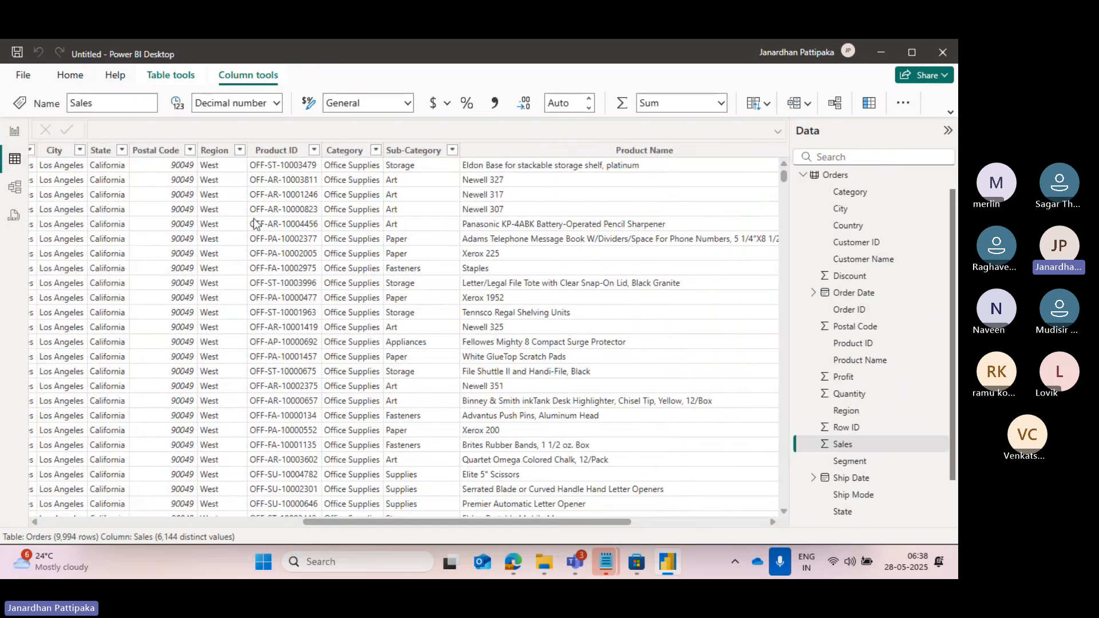
{"action": "scroll", "coordinate": [258, 223], "scroll_direction": "left", "scroll_amount": 10}
{"action": "scroll", "coordinate": [253, 223], "scroll_direction": "left", "scroll_amount": 2}
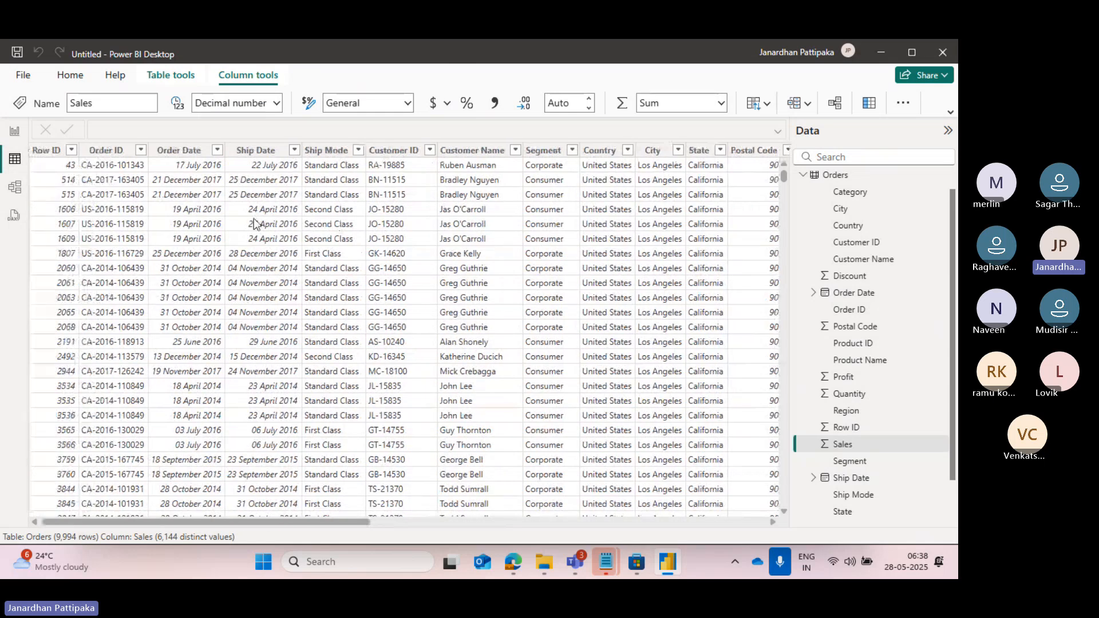
{"action": "scroll", "coordinate": [362, 269], "scroll_direction": "right", "scroll_amount": 8}
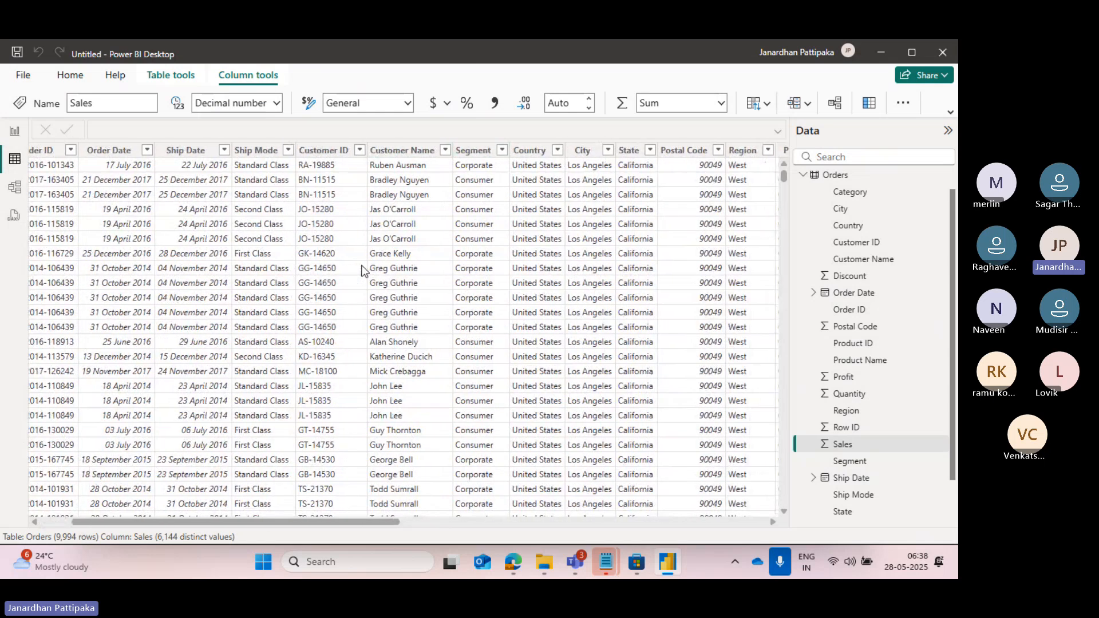
{"action": "scroll", "coordinate": [362, 269], "scroll_direction": "right", "scroll_amount": 8}
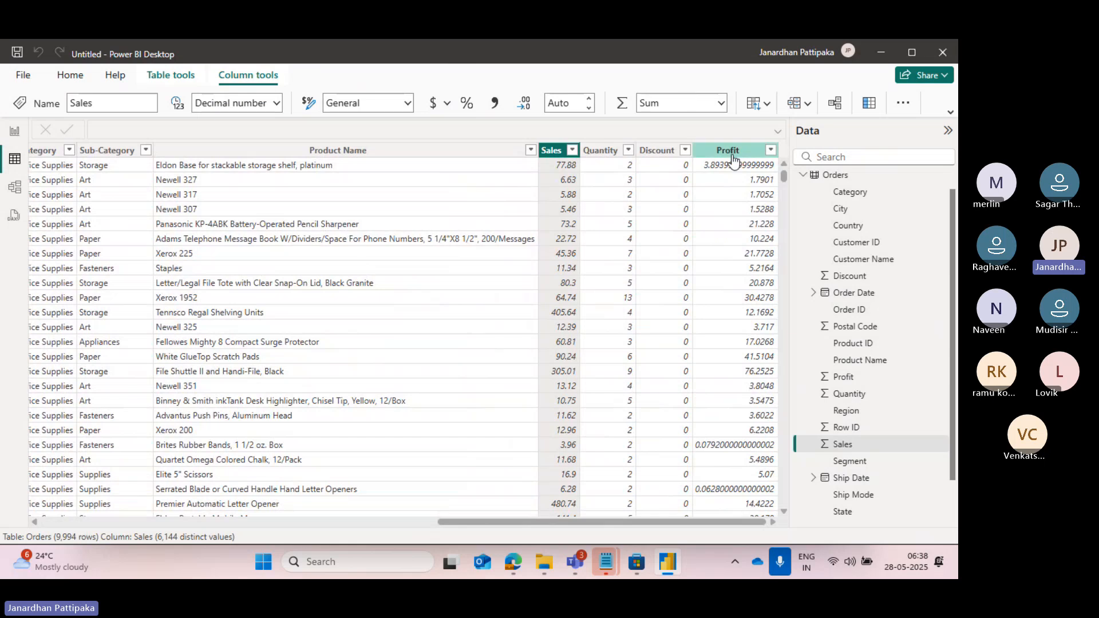
{"action": "left_click", "coordinate": [729, 151]}
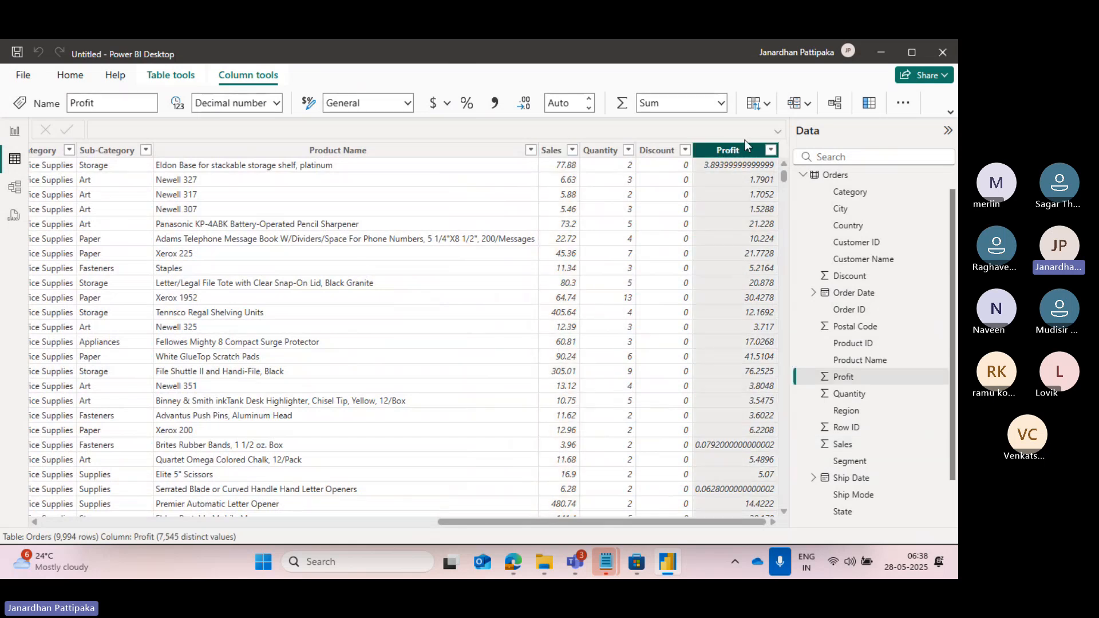
{"action": "left_click", "coordinate": [607, 153]}
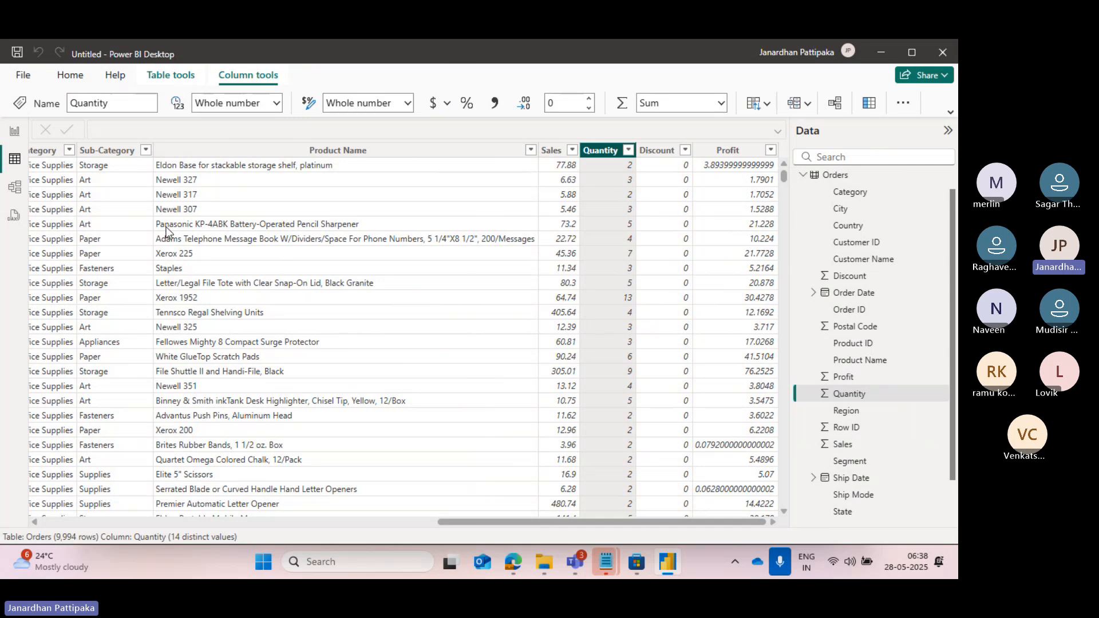
{"action": "left_click", "coordinate": [15, 134]}
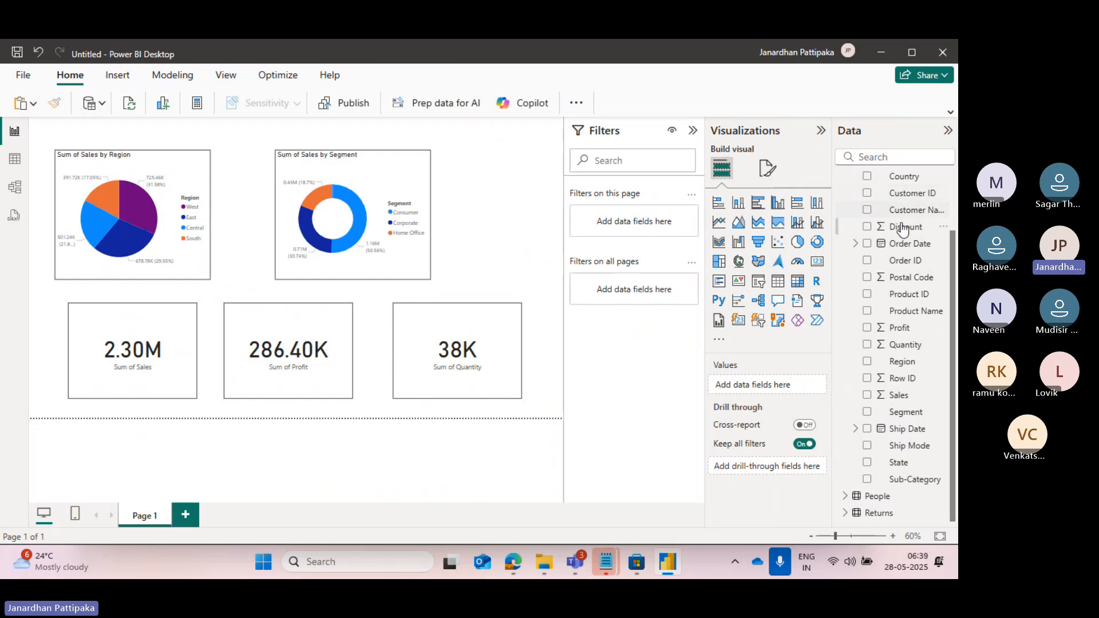
Collapse the Filters, Visualizations and Data panes to enlarge the report canvas, and expand all three again.
{"action": "scroll", "coordinate": [900, 221], "scroll_direction": "up", "scroll_amount": 2}
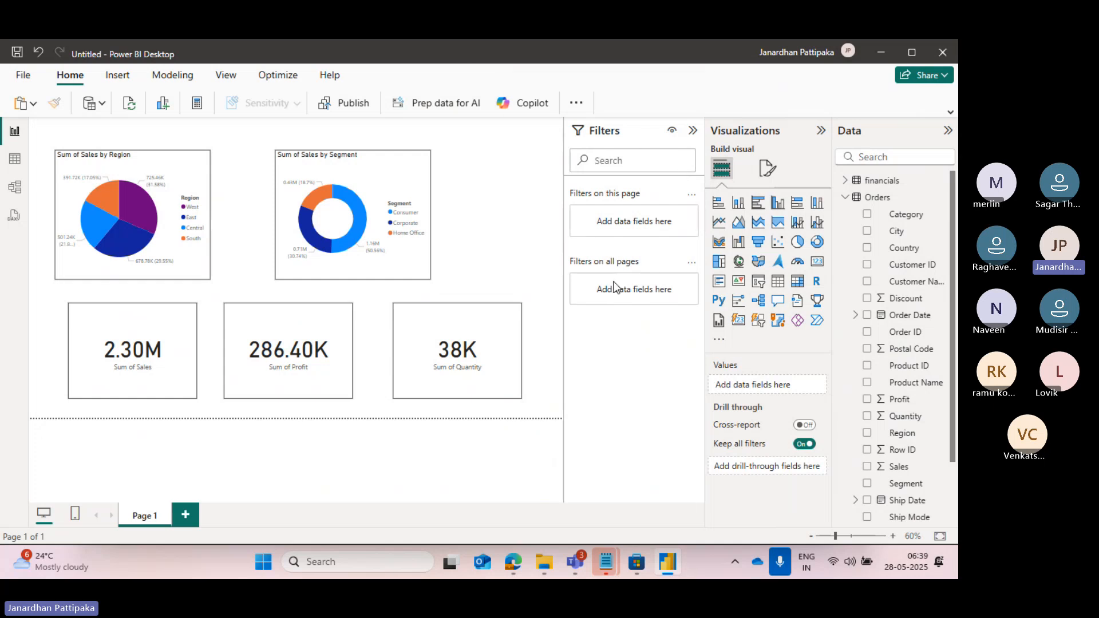
{"action": "left_click", "coordinate": [693, 131]}
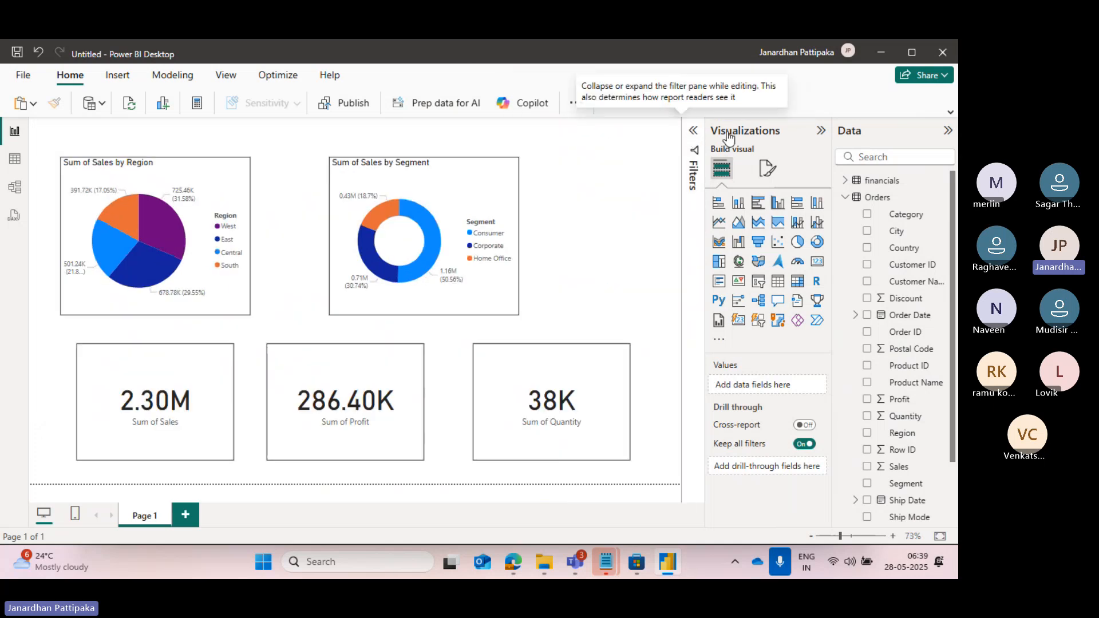
{"action": "left_click", "coordinate": [821, 131]}
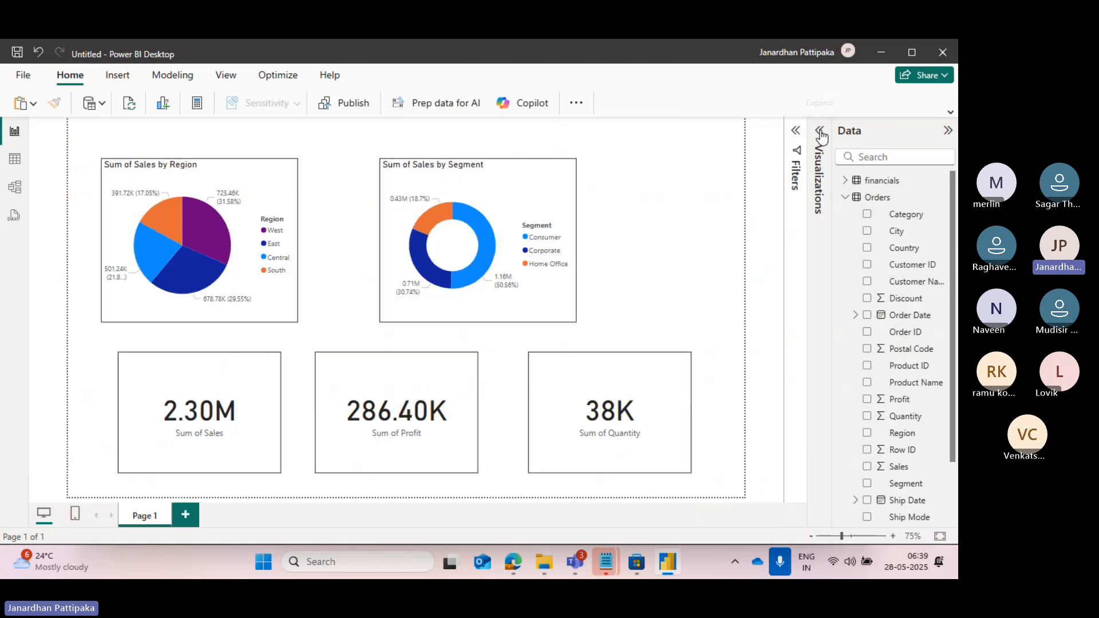
{"action": "left_click", "coordinate": [948, 131]}
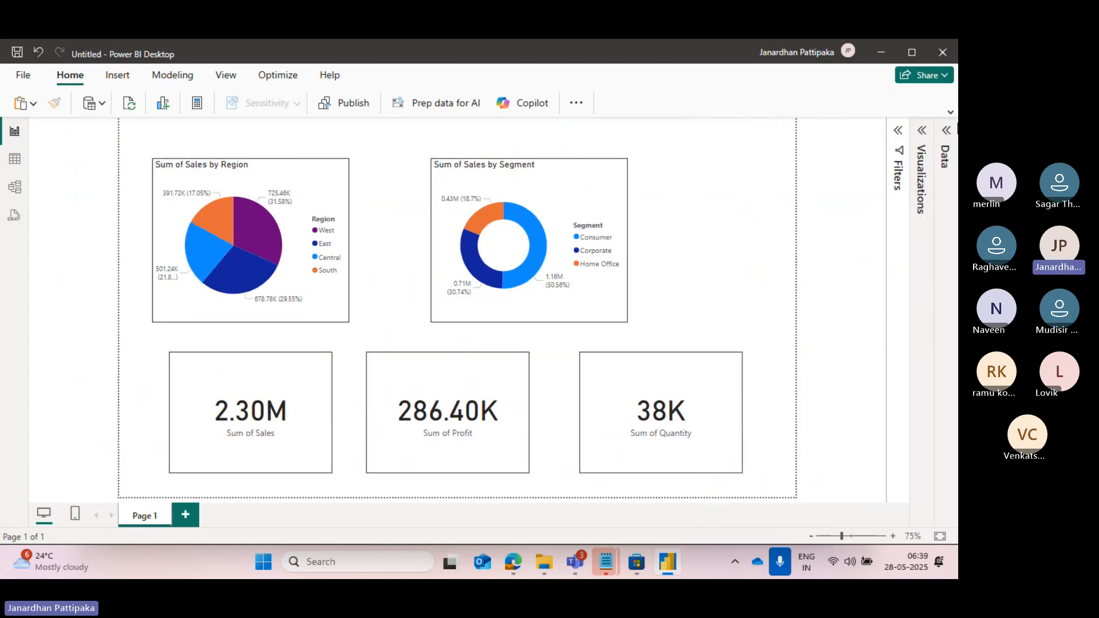
{"action": "left_click", "coordinate": [948, 134]}
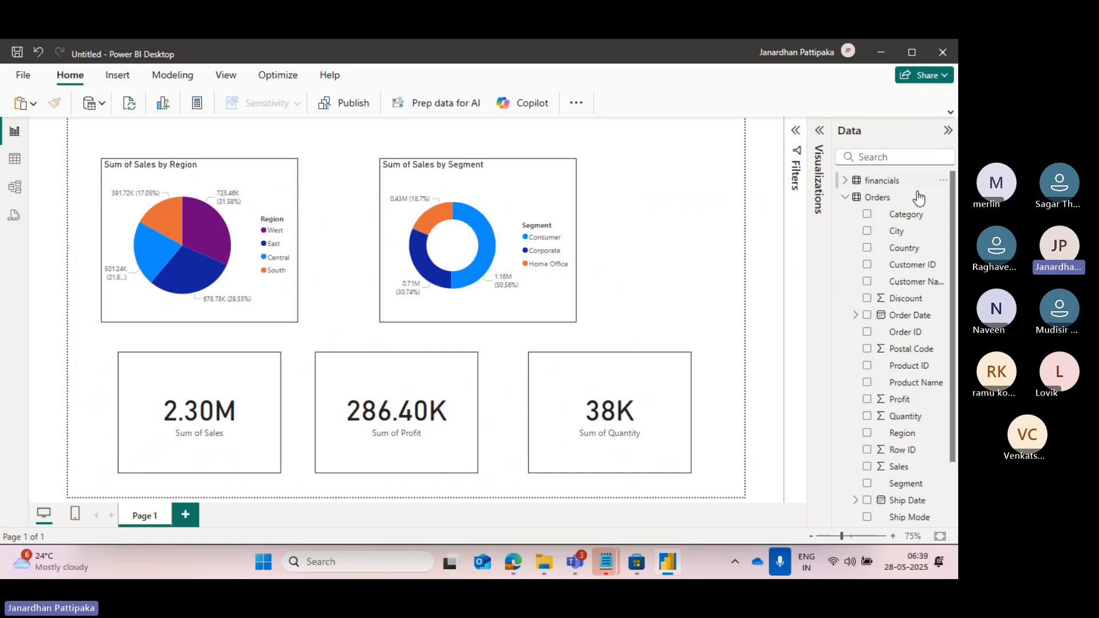
{"action": "left_click", "coordinate": [820, 135]}
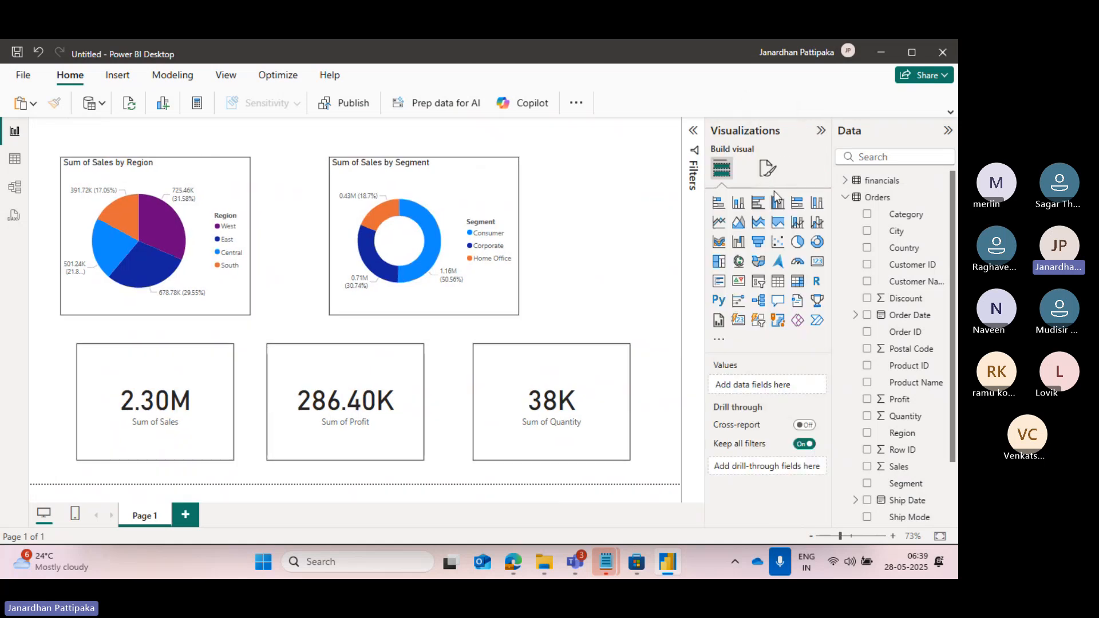
{"action": "left_click", "coordinate": [693, 133]}
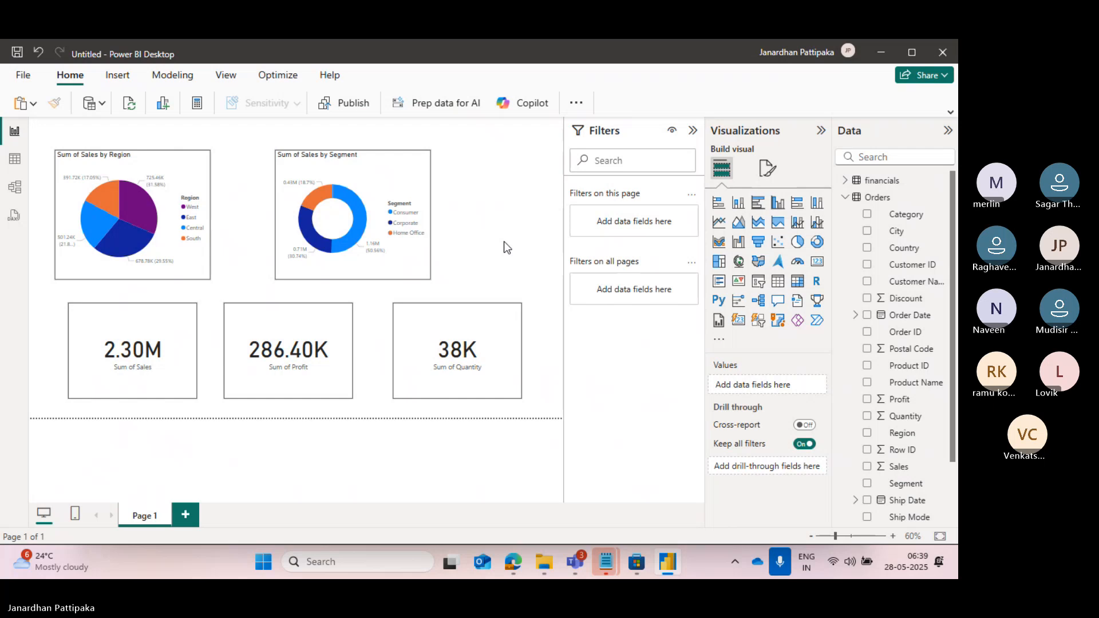
Filter the Sum of Sales by Region pie chart to the Central, East and South regions with basic filtering.
{"action": "left_click", "coordinate": [178, 179]}
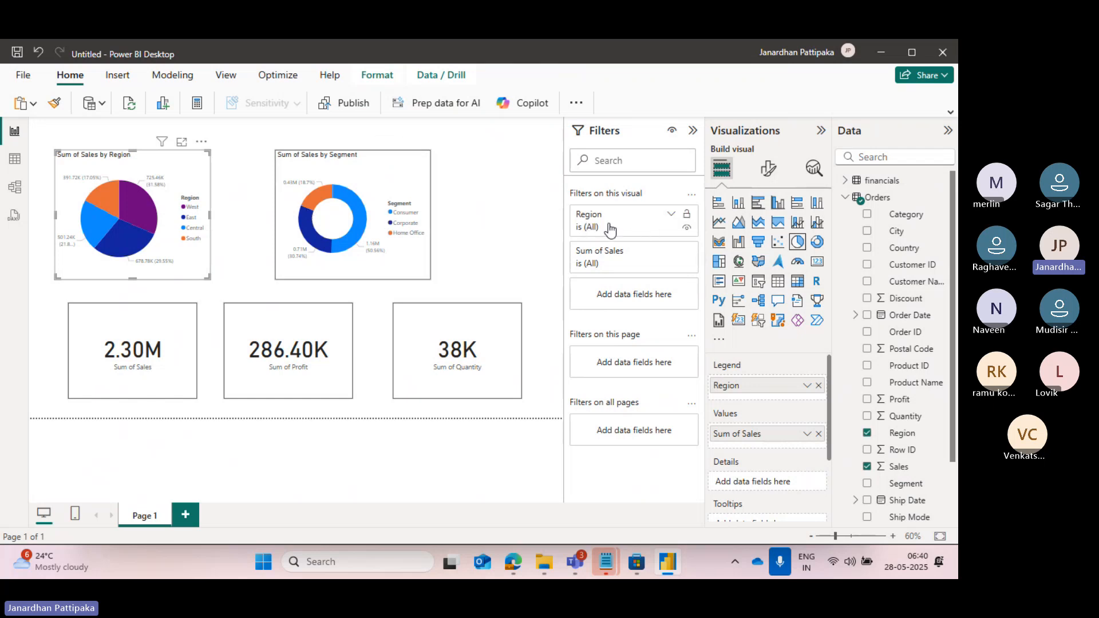
{"action": "left_click", "coordinate": [671, 217]}
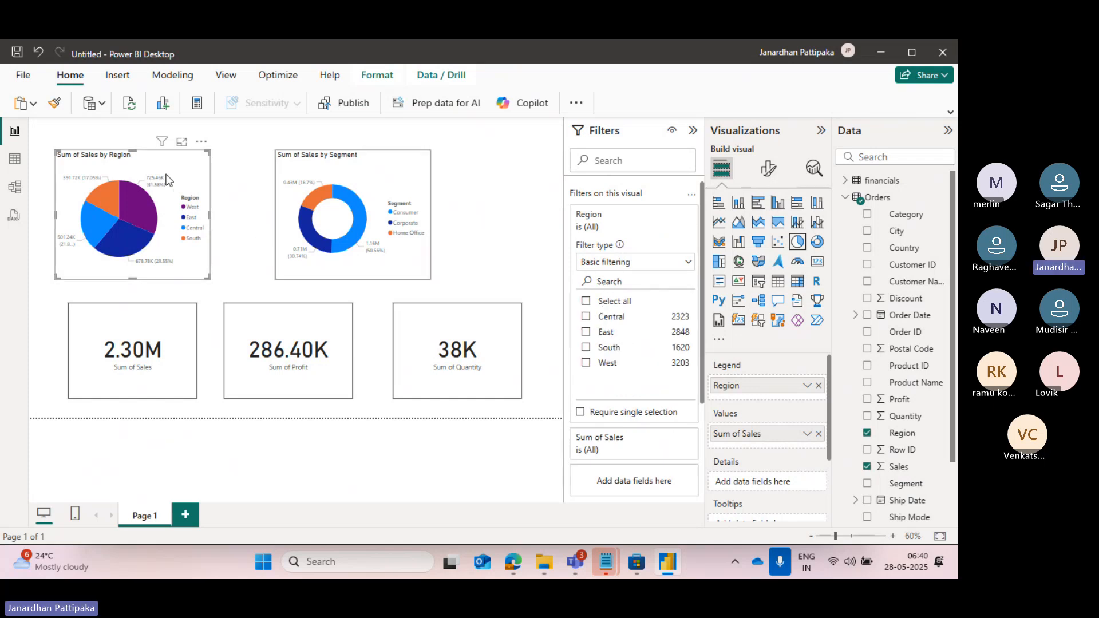
{"action": "left_click", "coordinate": [586, 317]}
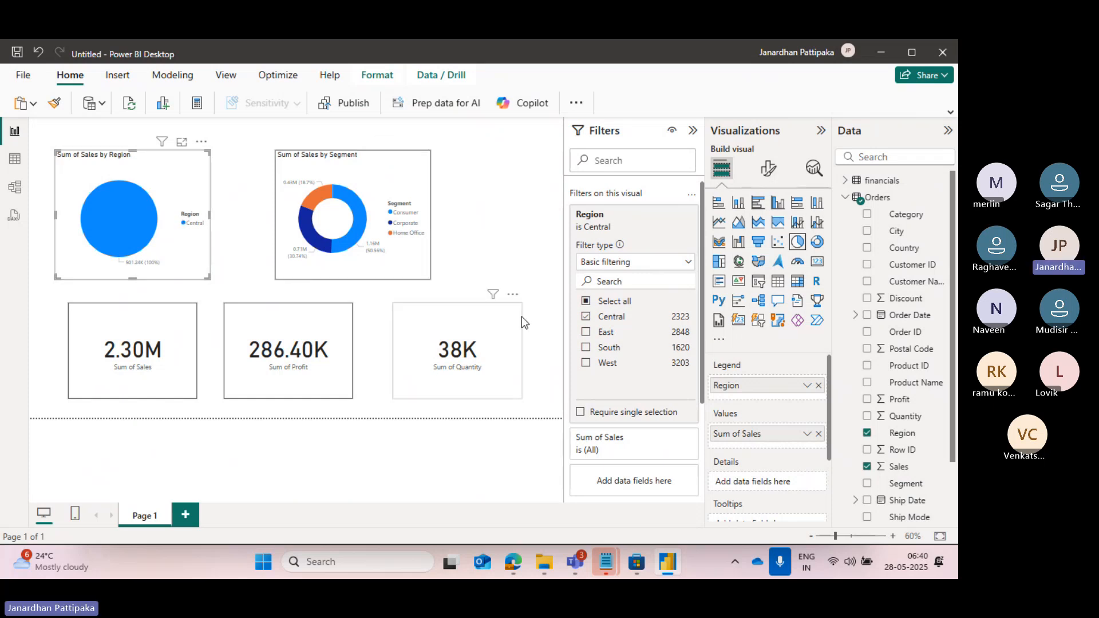
{"action": "left_click", "coordinate": [585, 332]}
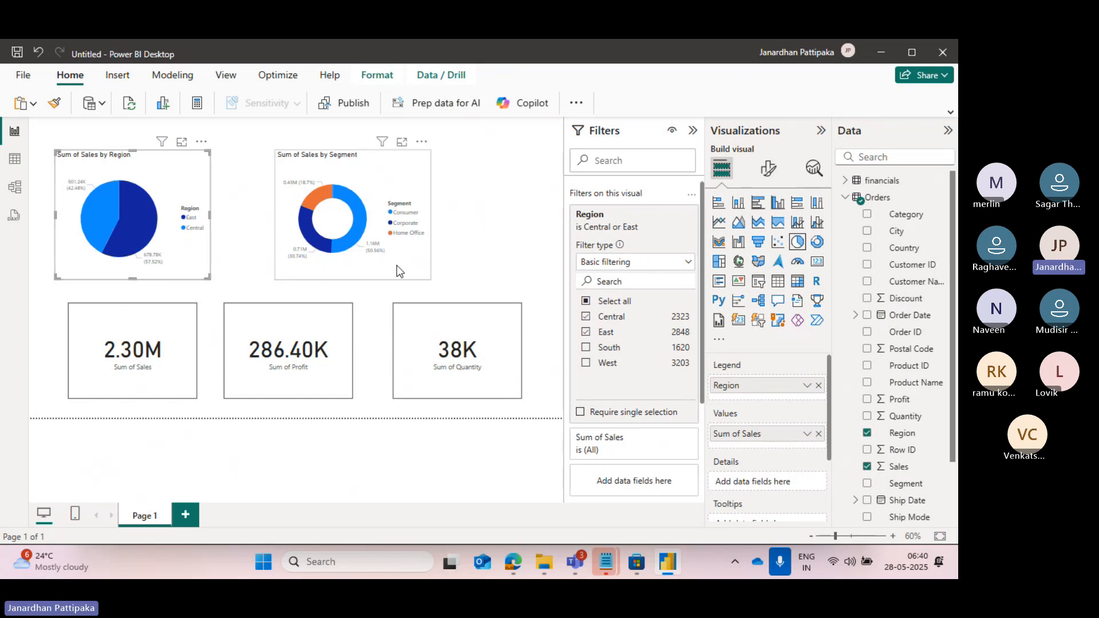
{"action": "left_click", "coordinate": [586, 348]}
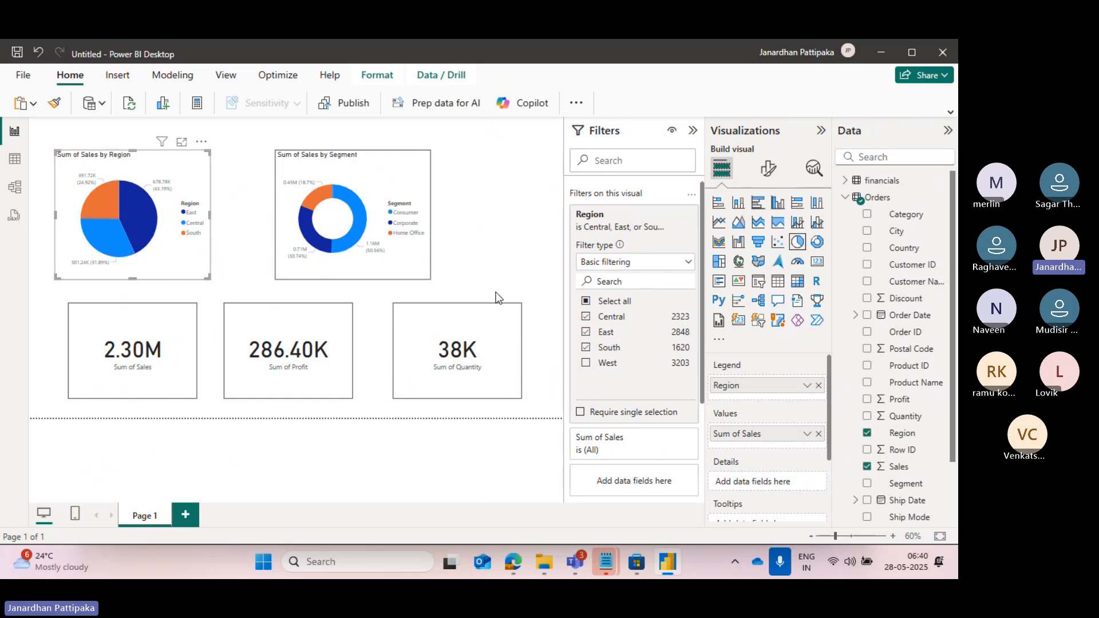
Deselect Central, East and South in the pie chart's Region filter, exclude only West, and clear the filter.
{"action": "left_click", "coordinate": [586, 316]}
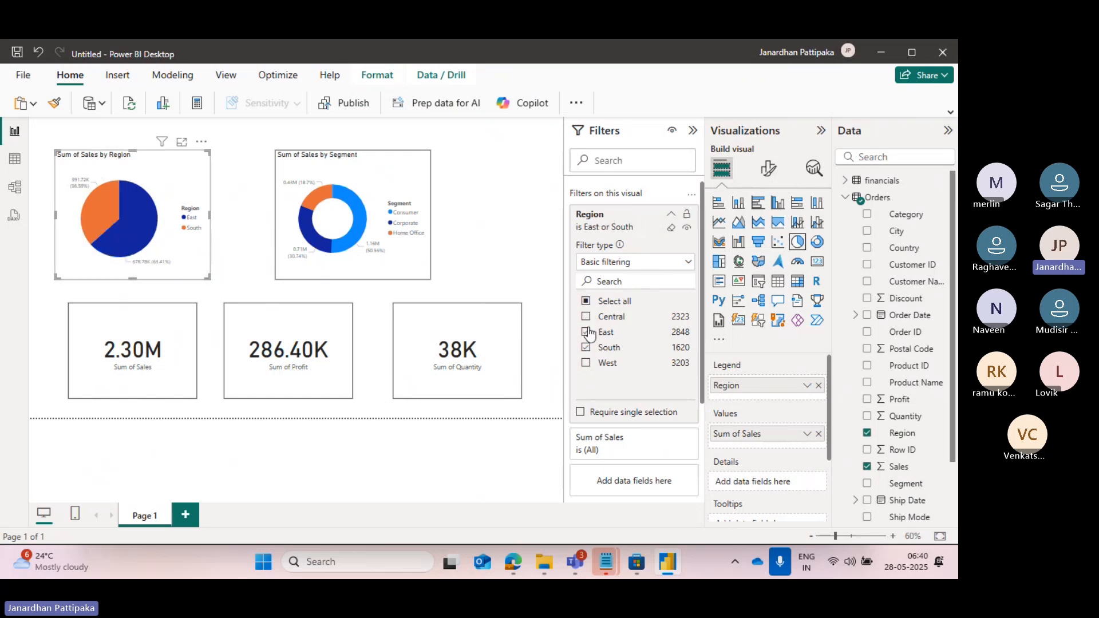
{"action": "left_click", "coordinate": [586, 332]}
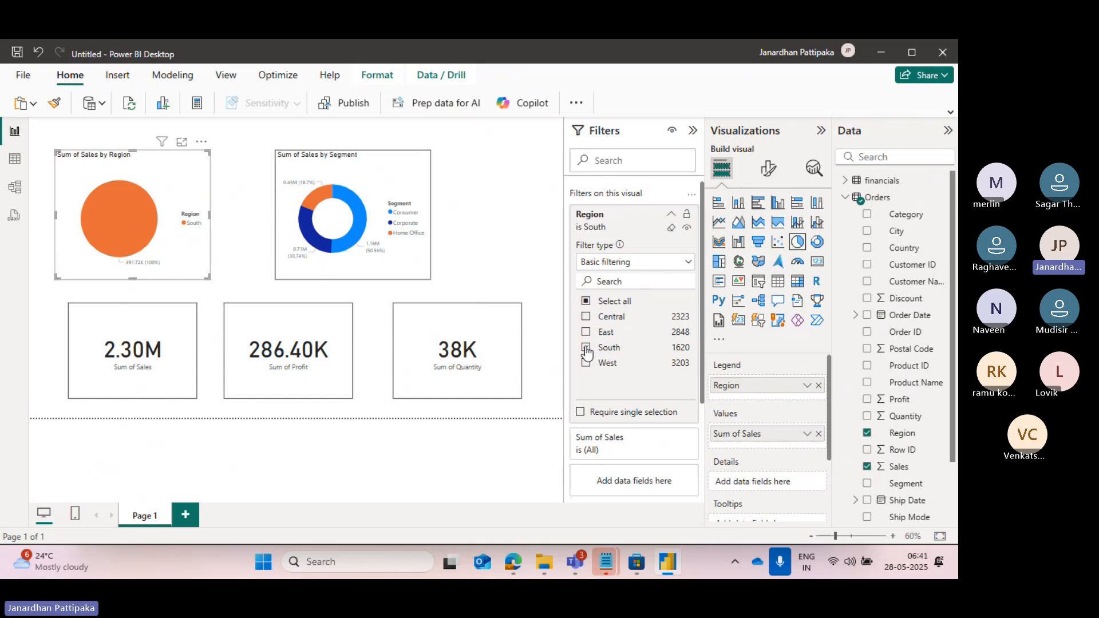
{"action": "left_click", "coordinate": [586, 347]}
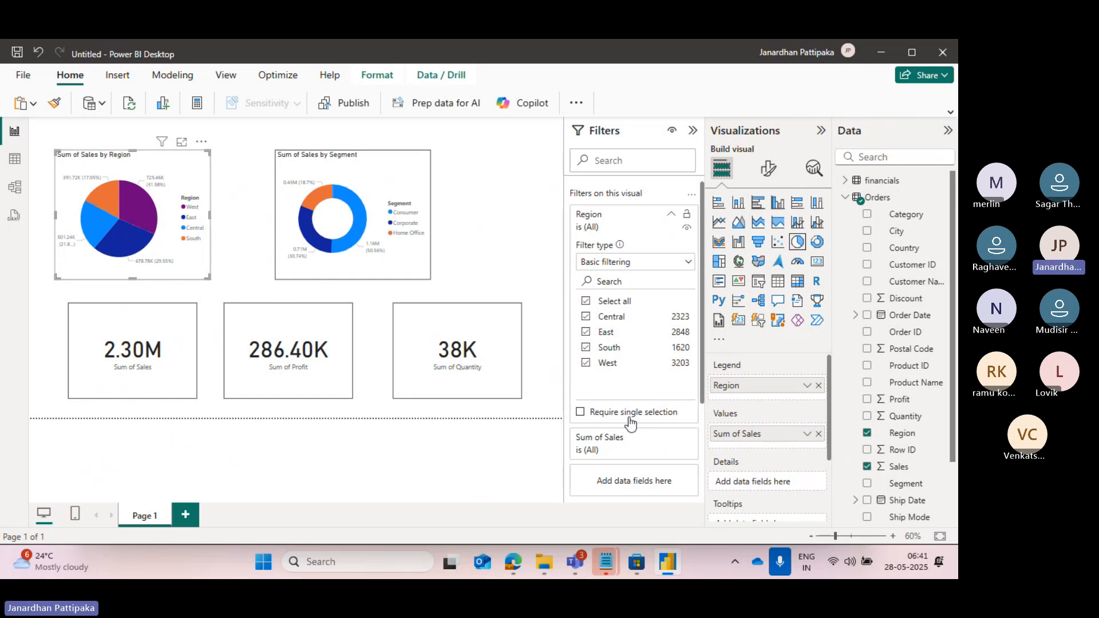
{"action": "left_click", "coordinate": [586, 363]}
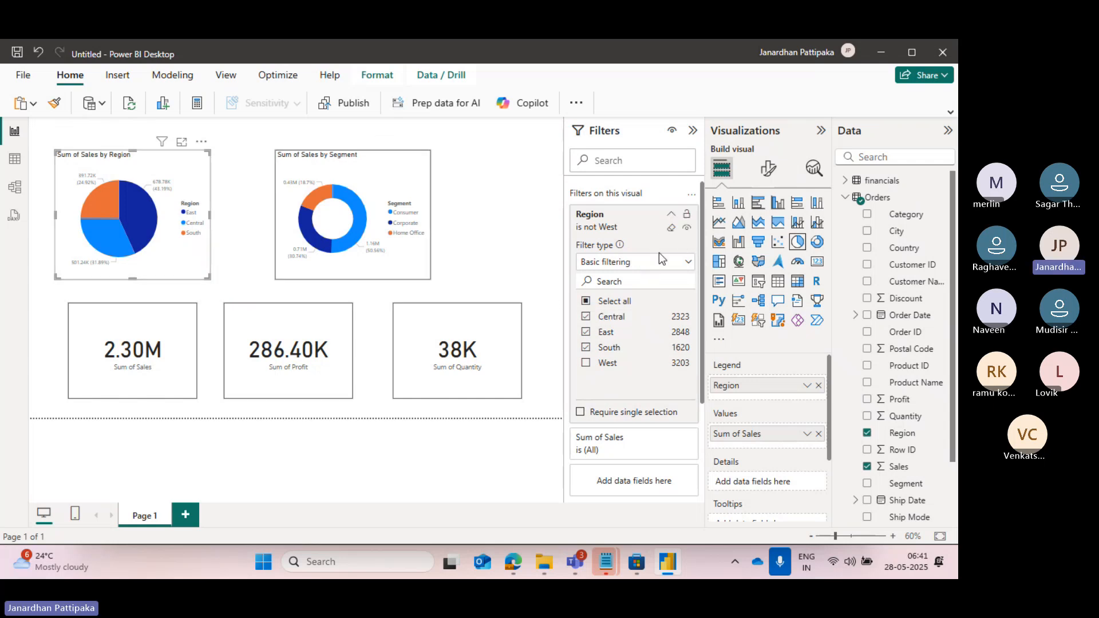
{"action": "left_click", "coordinate": [678, 229]}
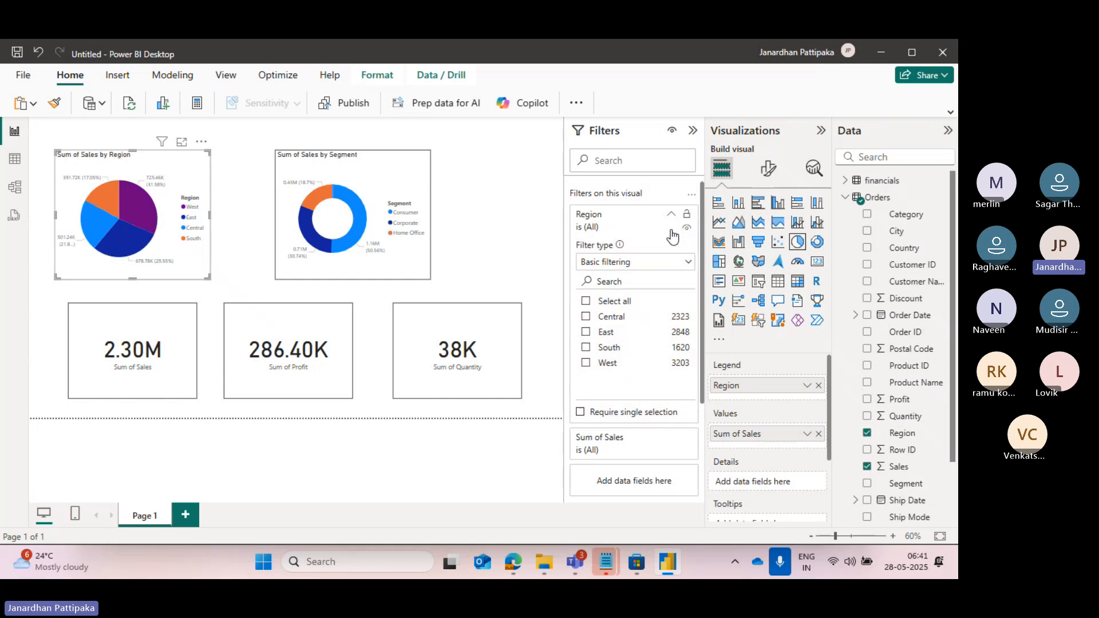
{"action": "left_click", "coordinate": [260, 221]}
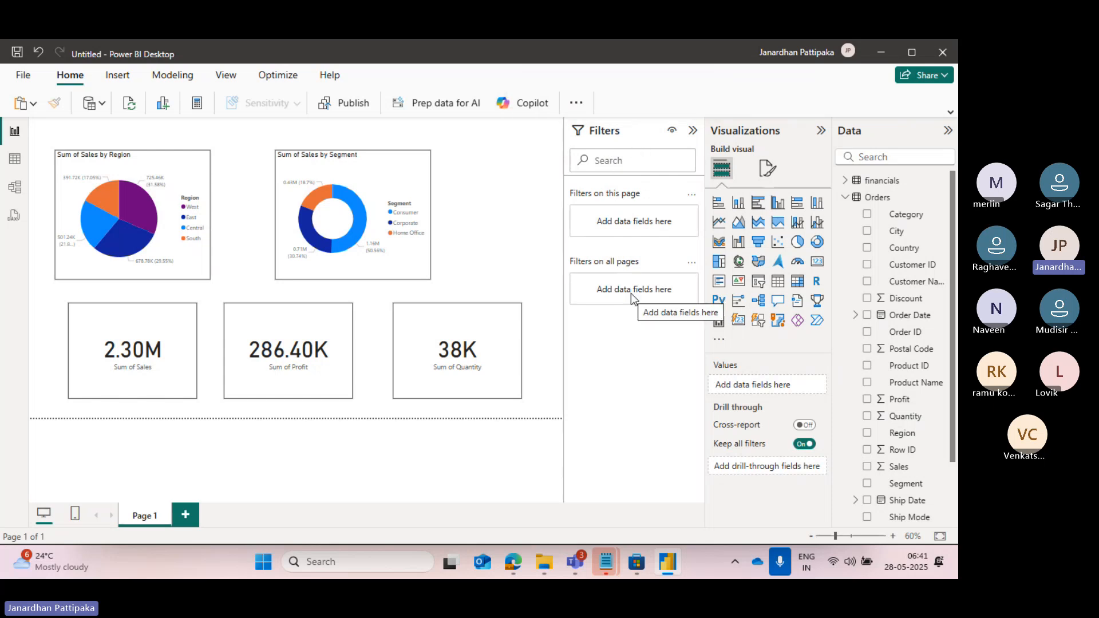
Try single selection with East in the pie chart's Region filter, and remove both the requirement and the selection.
{"action": "left_click", "coordinate": [164, 160]}
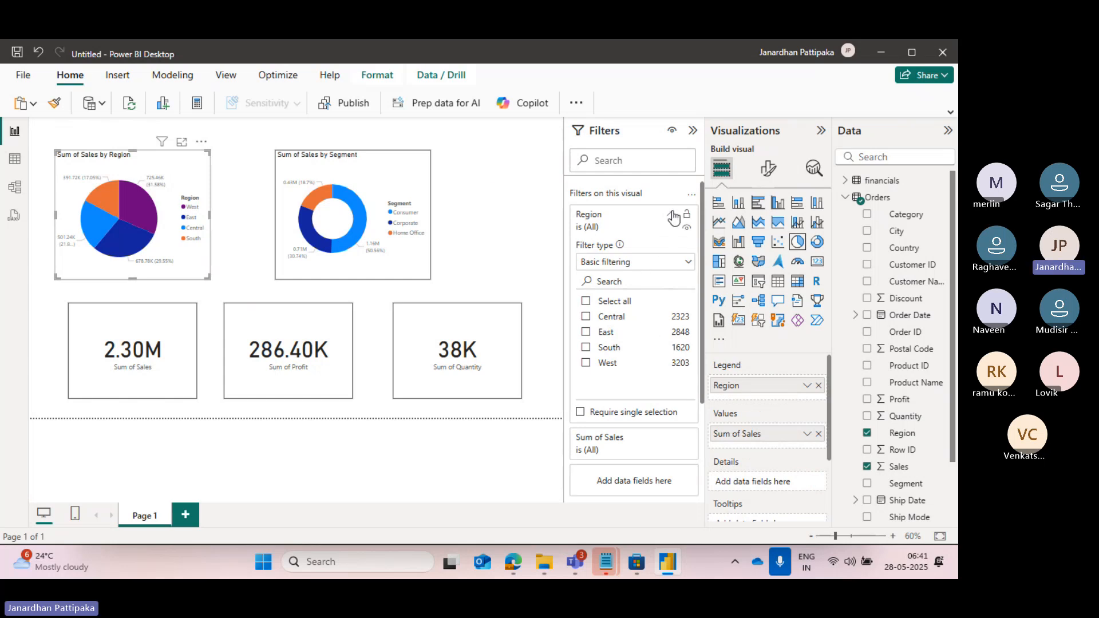
{"action": "left_click", "coordinate": [672, 217]}
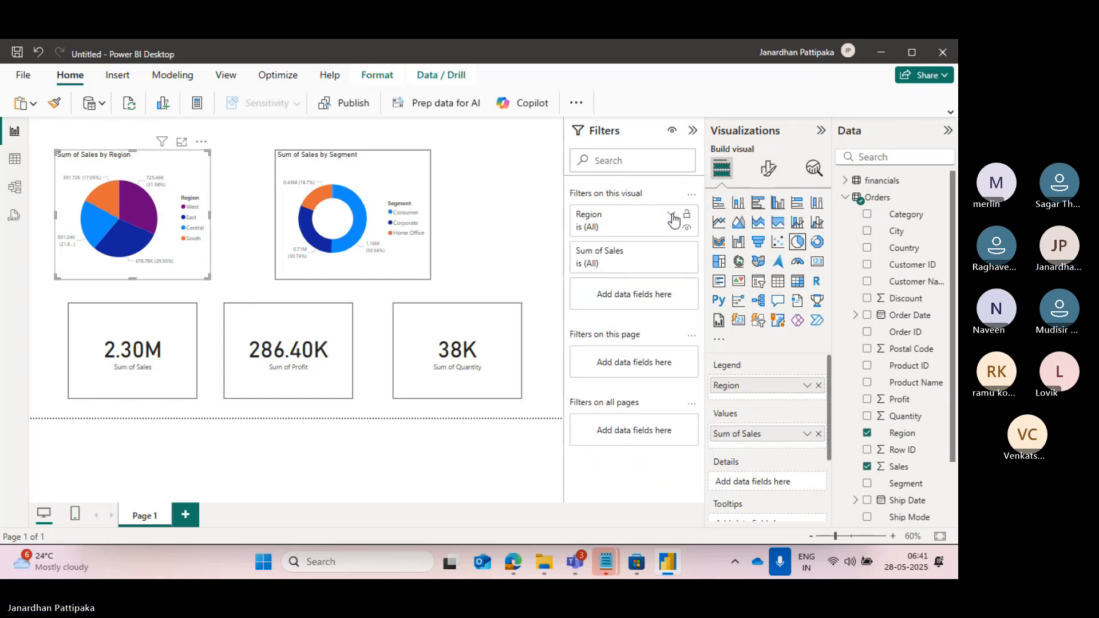
{"action": "left_click", "coordinate": [672, 218]}
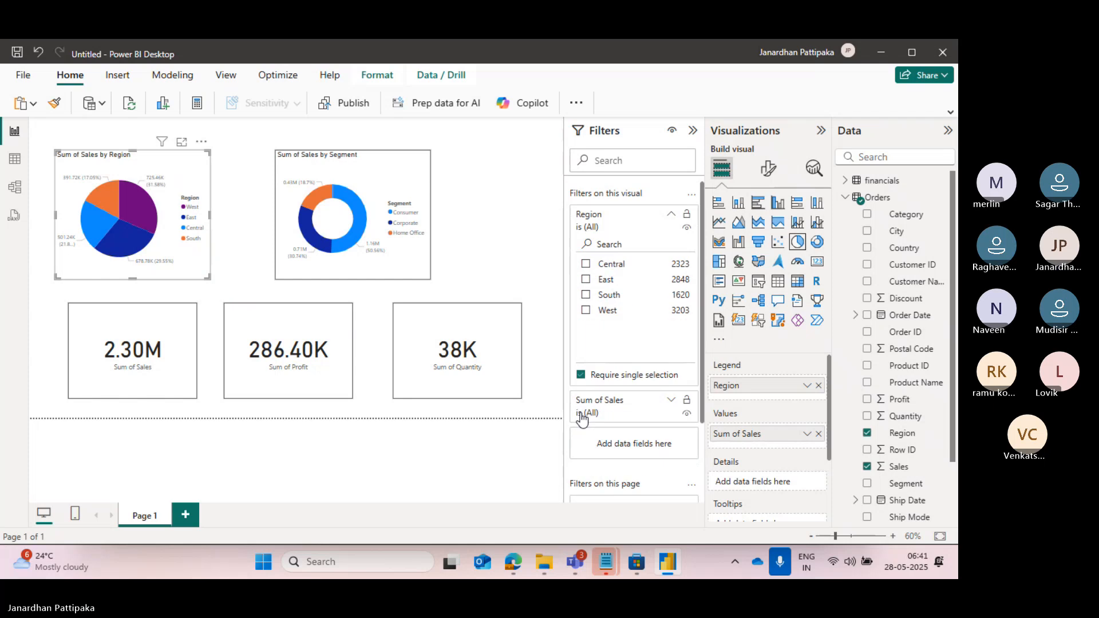
{"action": "left_click", "coordinate": [581, 375]}
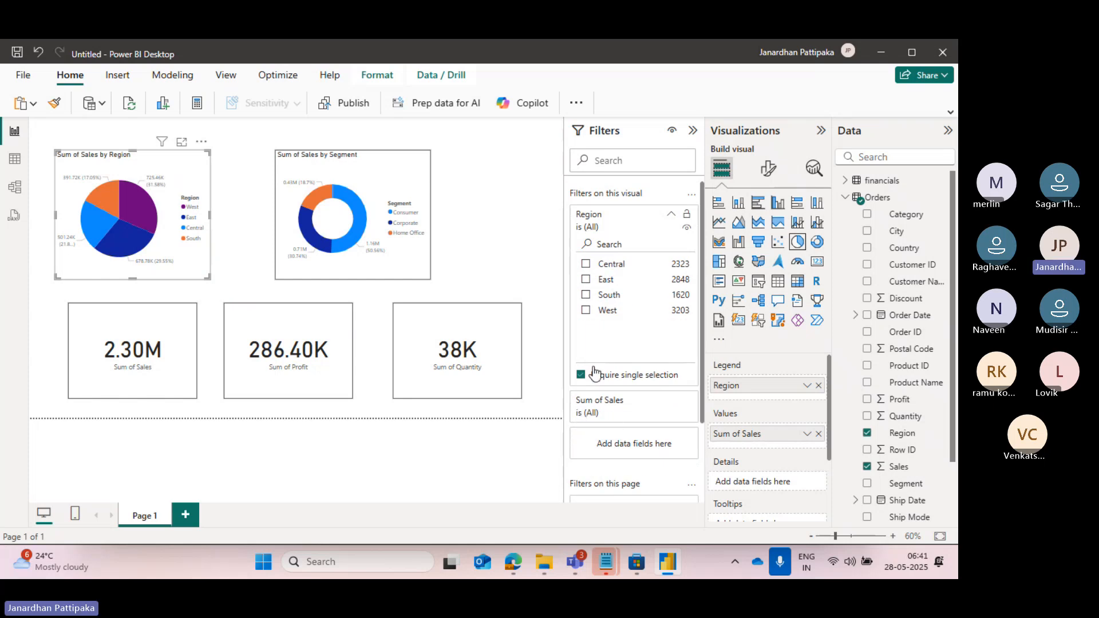
{"action": "left_click", "coordinate": [586, 280]}
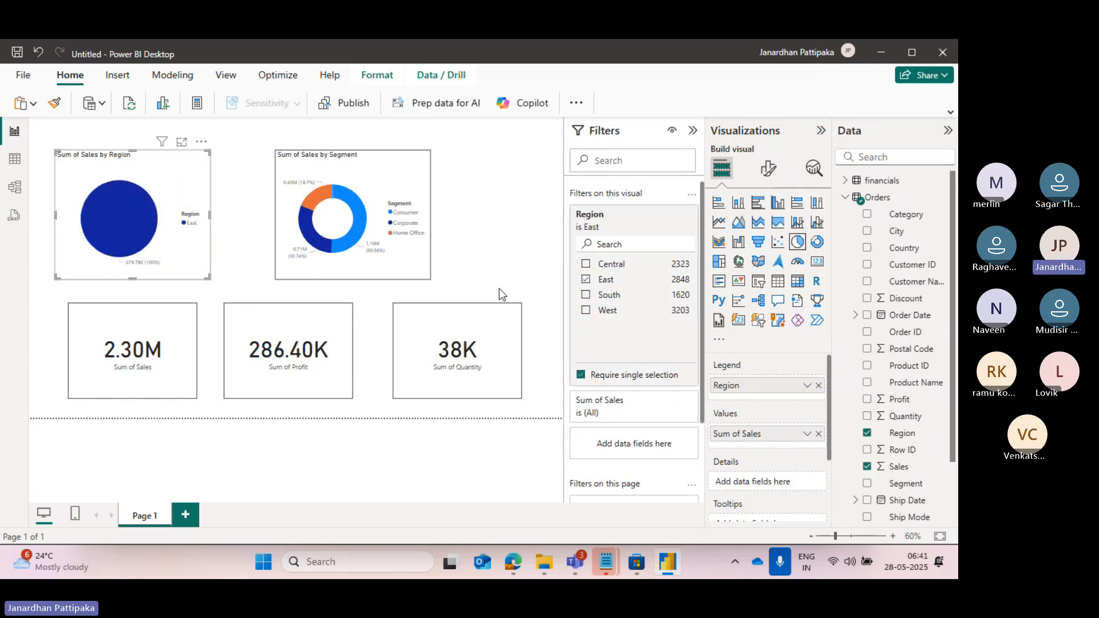
{"action": "left_click", "coordinate": [581, 375]}
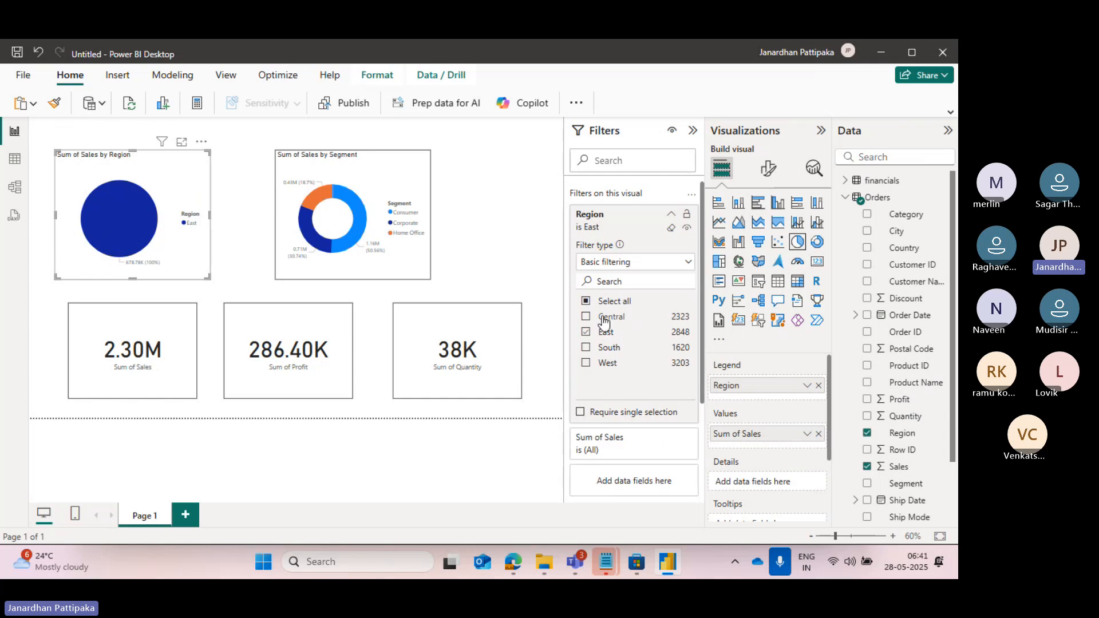
{"action": "left_click", "coordinate": [586, 332]}
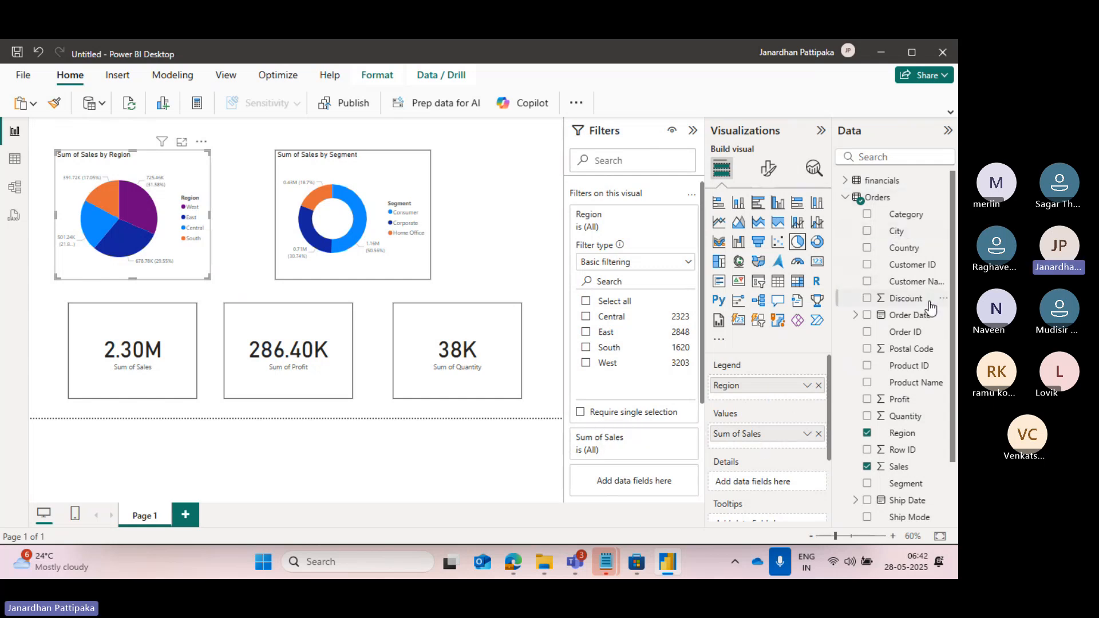
Leave only the Visualizations and Data panes expanded, with the Orders table's field list collapsed.
{"action": "left_click", "coordinate": [948, 133]}
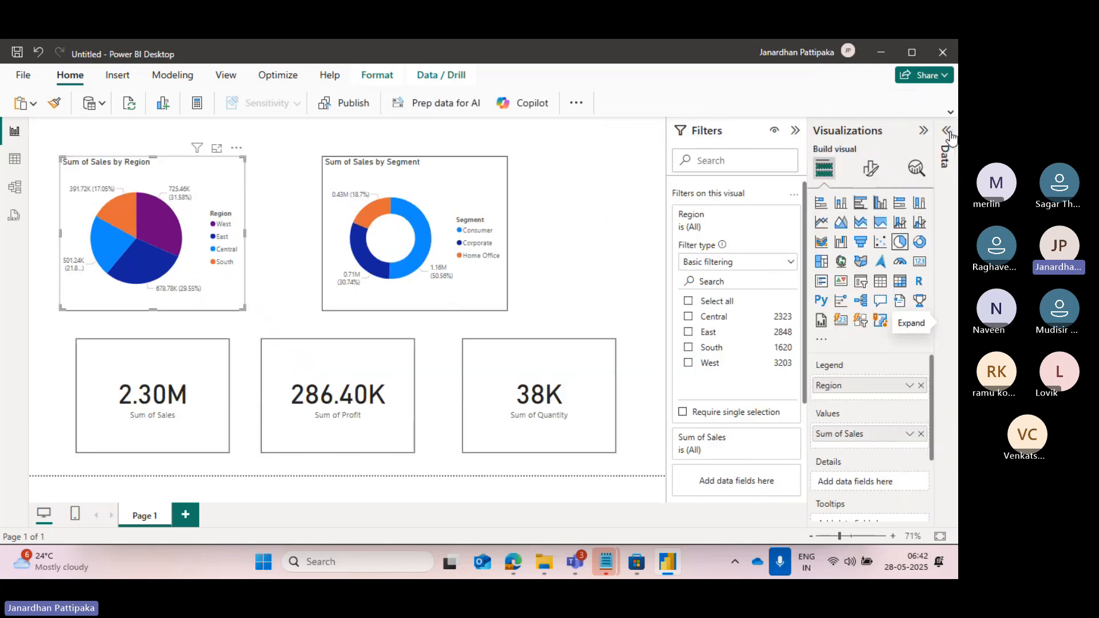
{"action": "left_click", "coordinate": [796, 133]}
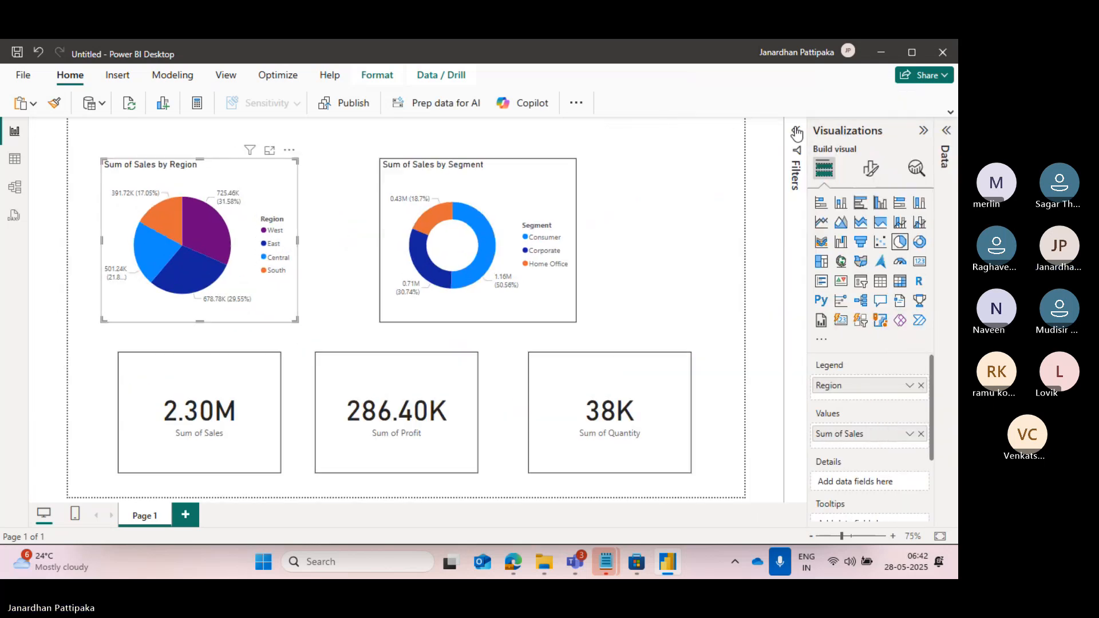
{"action": "left_click", "coordinate": [923, 131]}
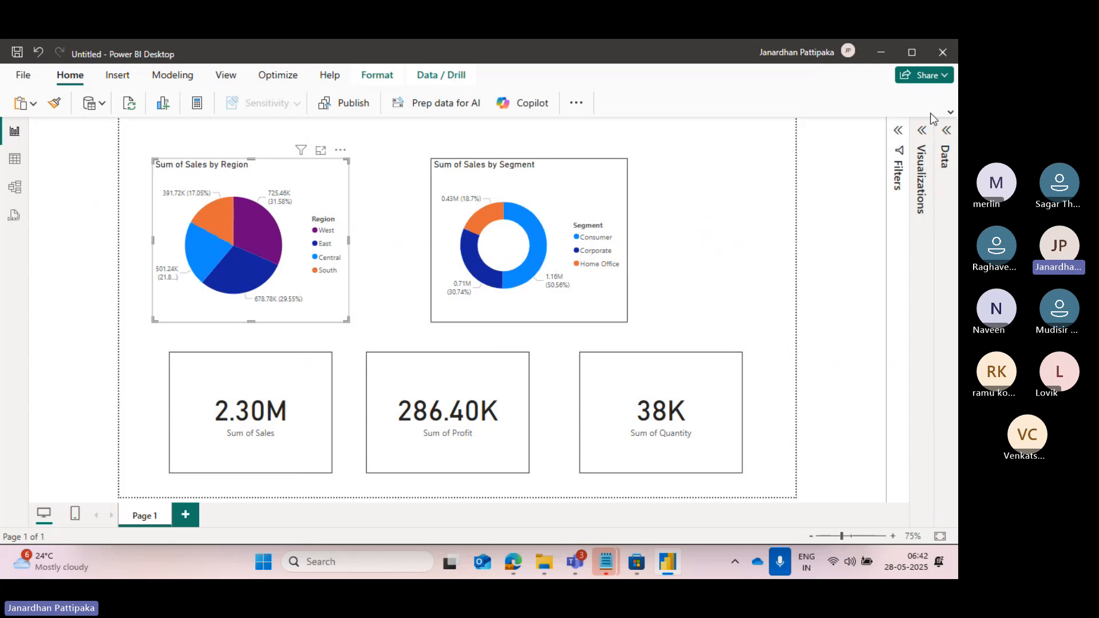
{"action": "left_click", "coordinate": [948, 133]}
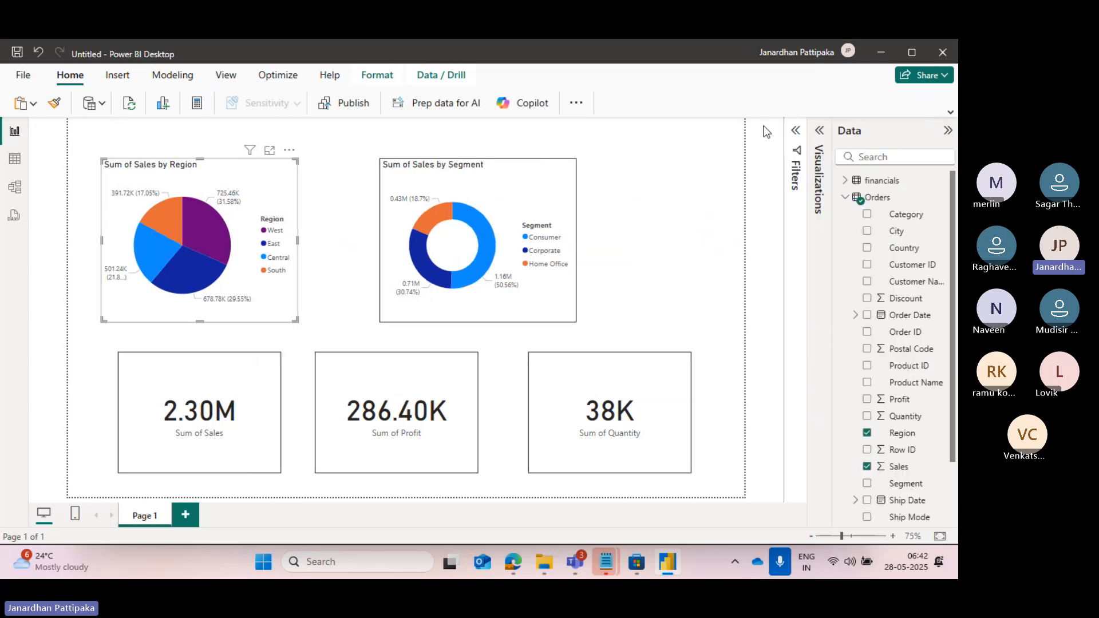
{"action": "left_click", "coordinate": [824, 134]}
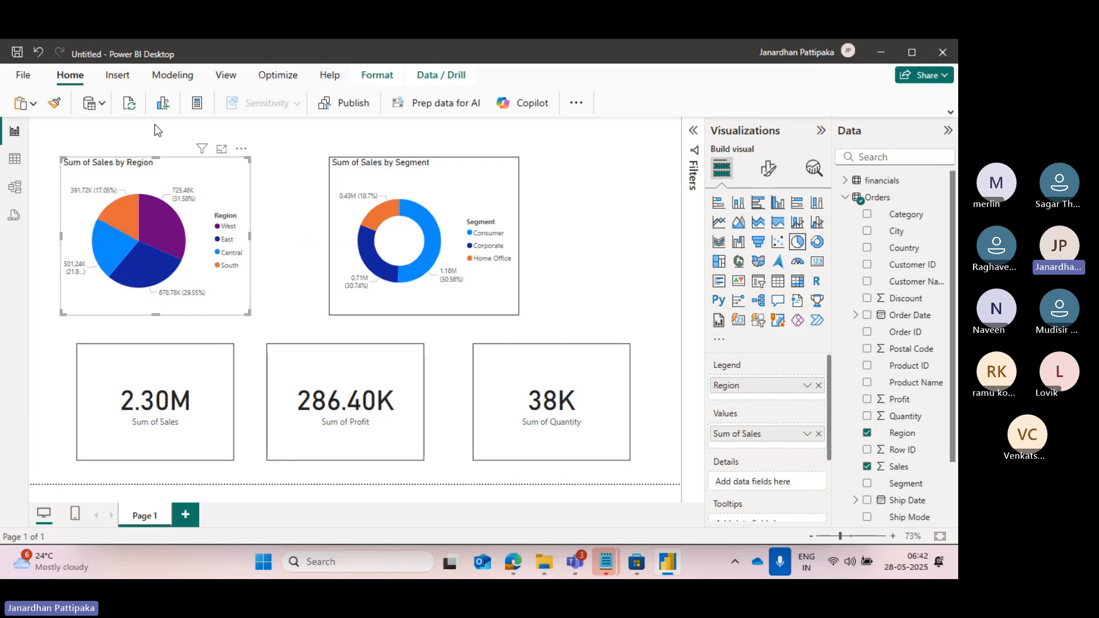
{"action": "left_click", "coordinate": [846, 198]}
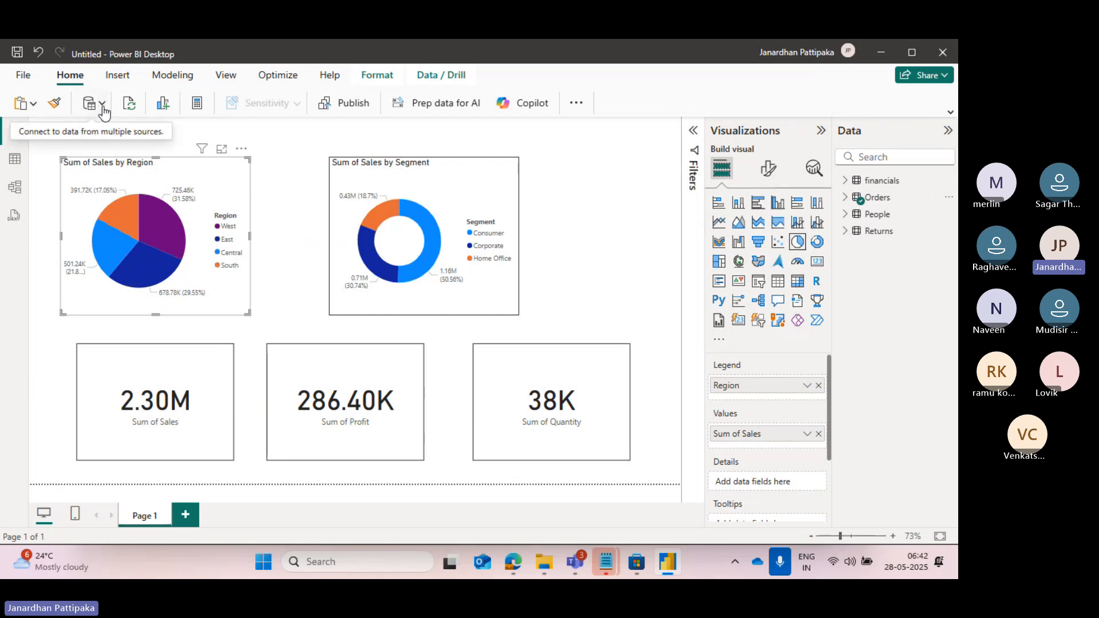
Connect to the Excel workbook EMP_DEPT.xls in the downloads folder as a new data source.
{"action": "left_click", "coordinate": [102, 105]}
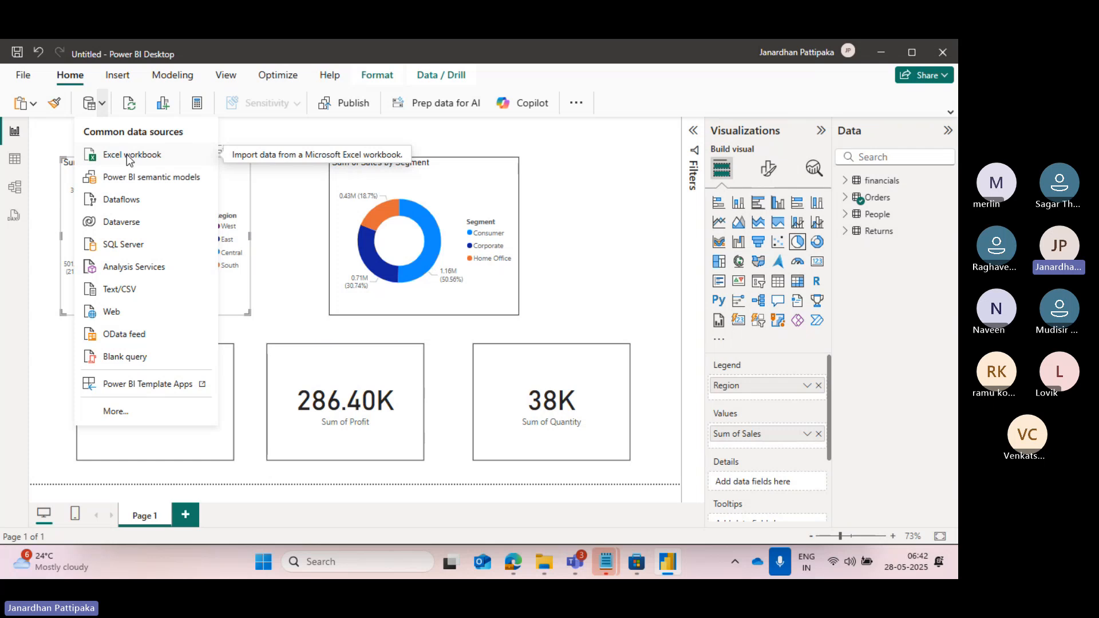
{"action": "left_click", "coordinate": [126, 154]}
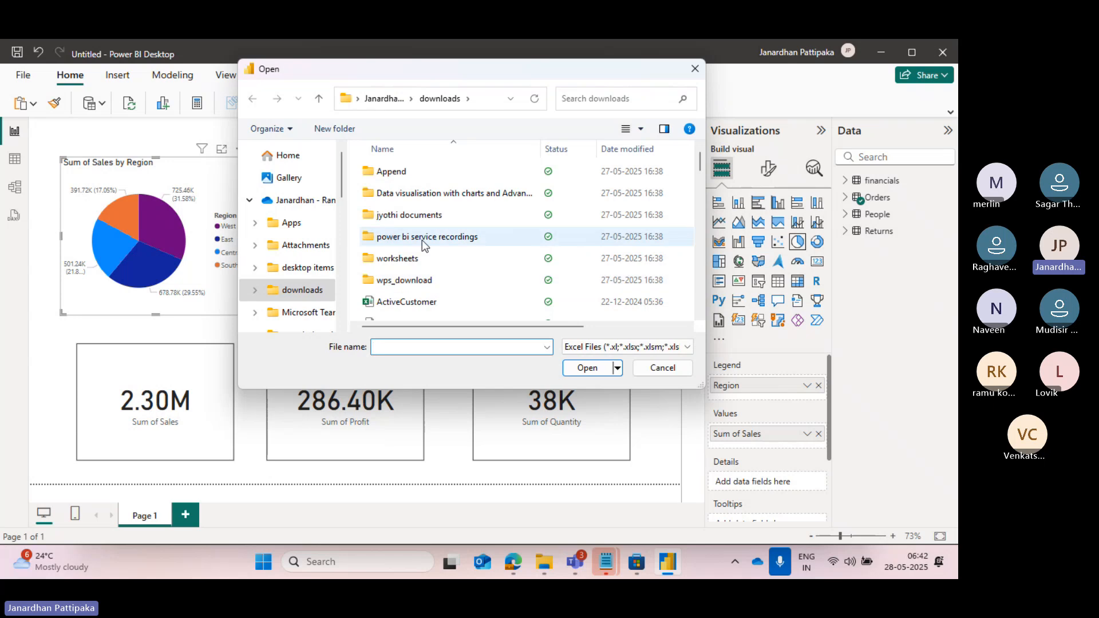
{"action": "scroll", "coordinate": [434, 295], "scroll_direction": "down", "scroll_amount": 1}
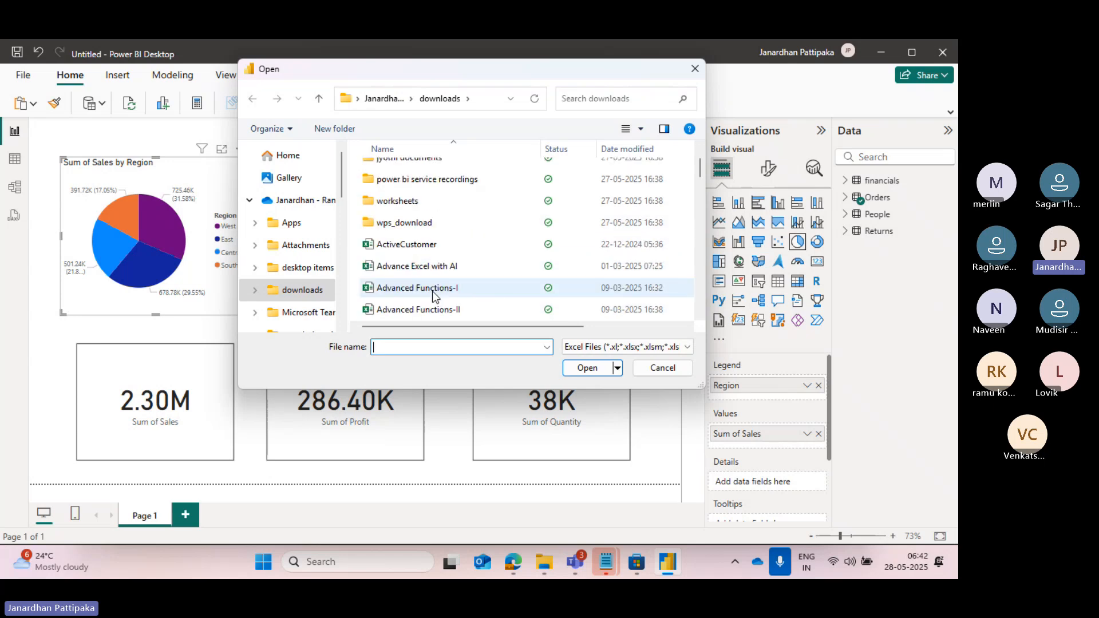
{"action": "scroll", "coordinate": [434, 296], "scroll_direction": "up", "scroll_amount": 1}
{"action": "scroll", "coordinate": [433, 296], "scroll_direction": "down", "scroll_amount": 1}
{"action": "scroll", "coordinate": [433, 296], "scroll_direction": "up", "scroll_amount": 1}
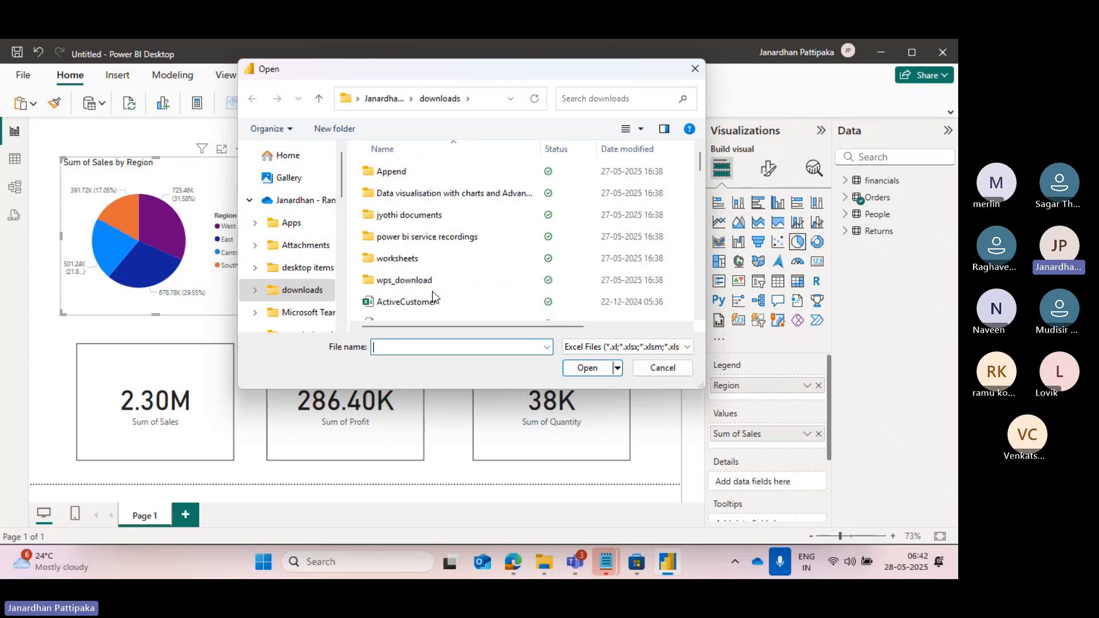
{"action": "scroll", "coordinate": [434, 296], "scroll_direction": "down", "scroll_amount": 9}
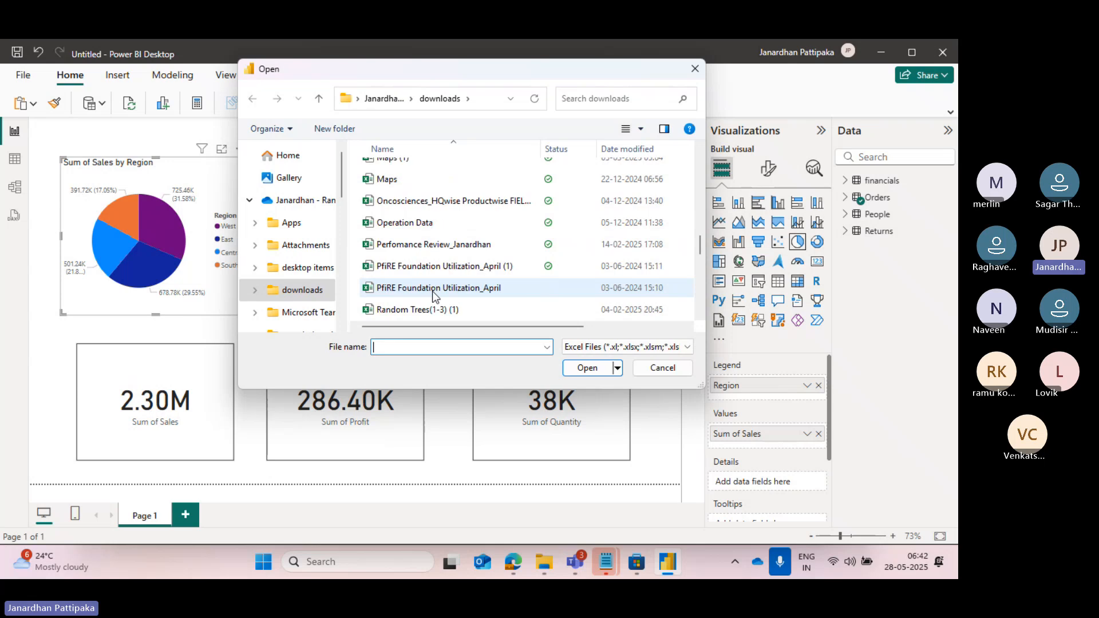
{"action": "scroll", "coordinate": [433, 293], "scroll_direction": "down", "scroll_amount": 4}
{"action": "scroll", "coordinate": [433, 293], "scroll_direction": "up", "scroll_amount": 15}
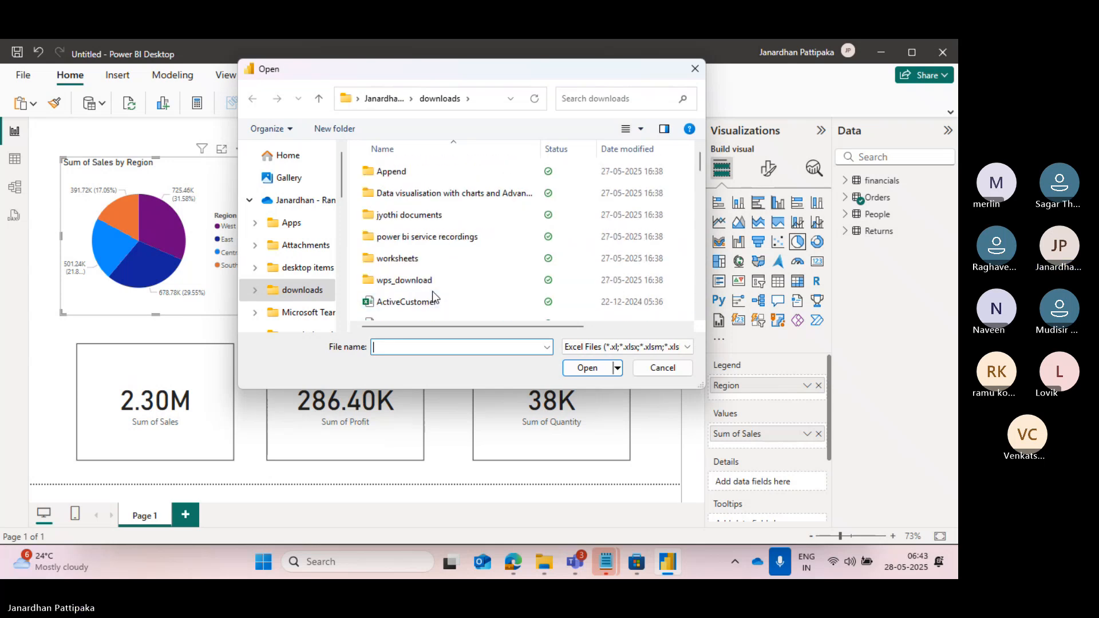
{"action": "type", "text": "em"}
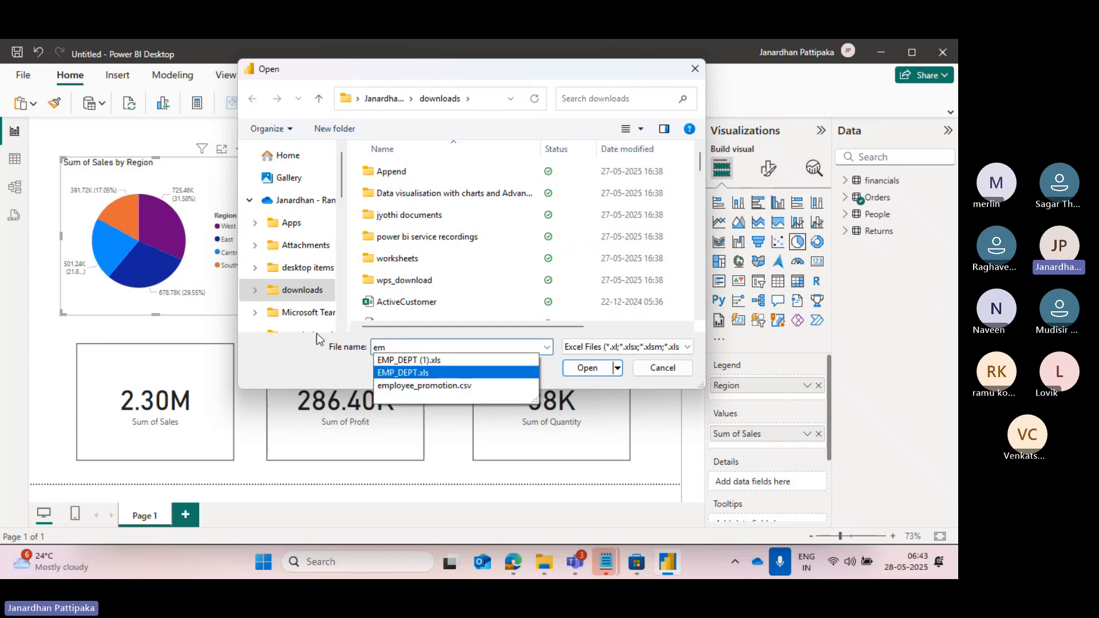
{"action": "left_click", "coordinate": [405, 373]}
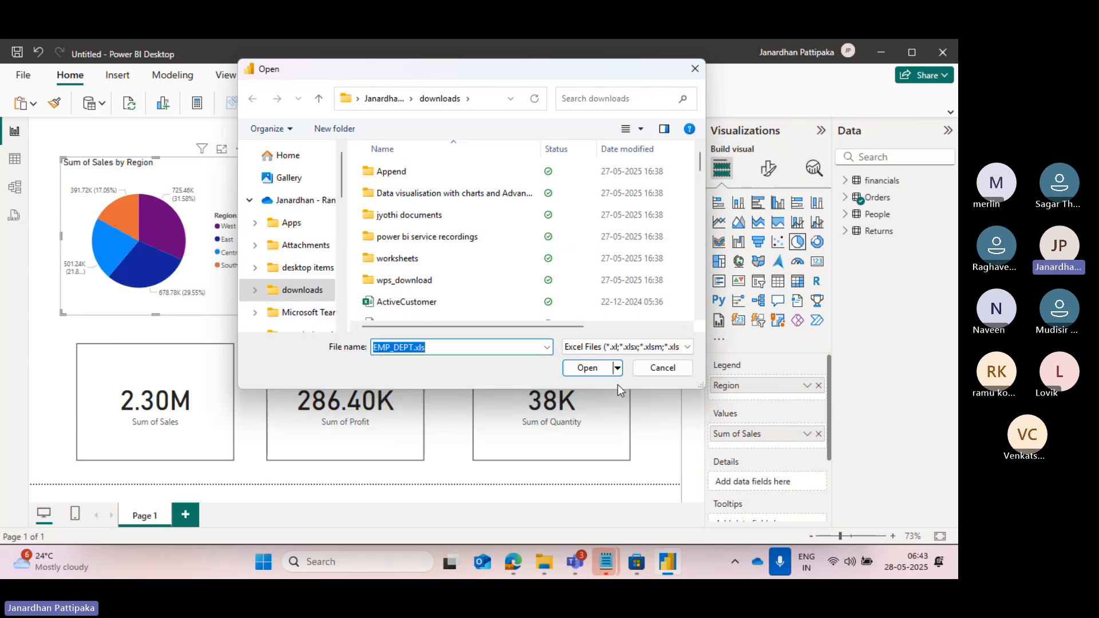
{"action": "left_click", "coordinate": [587, 368]}
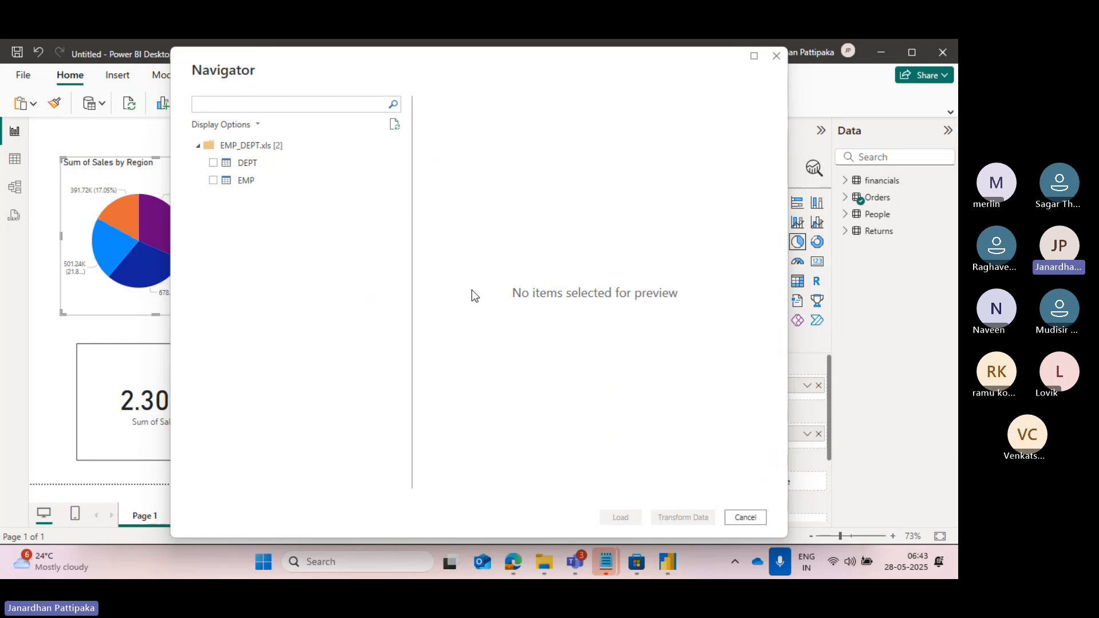
Select the DEPT and EMP tables, preview the EMP columns, and load both tables into the report.
{"action": "left_click", "coordinate": [213, 163]}
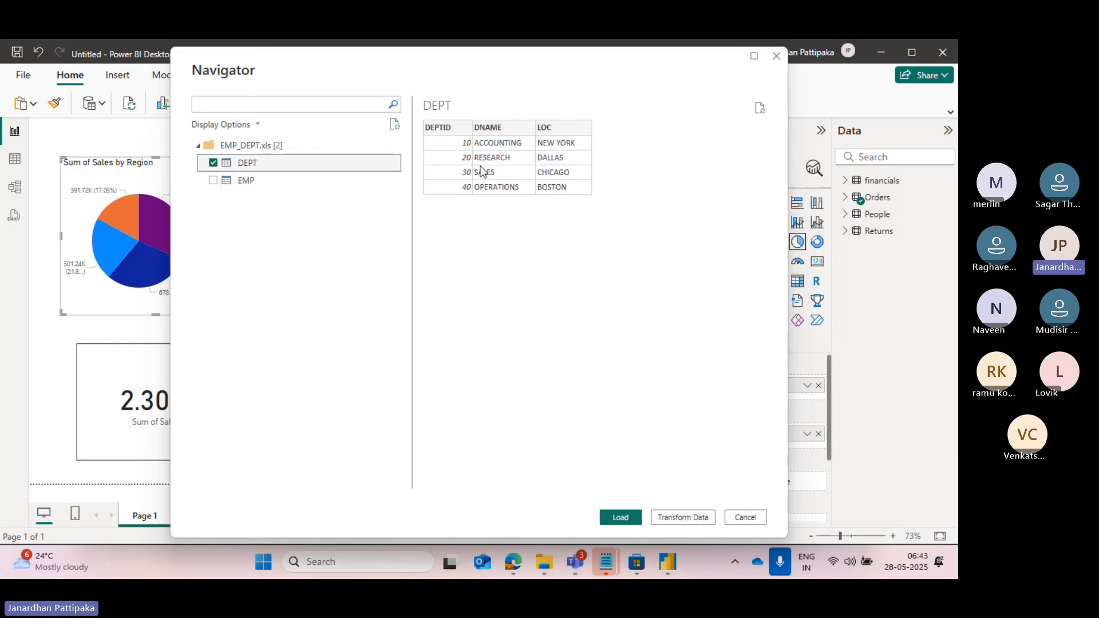
{"action": "left_click", "coordinate": [212, 181]}
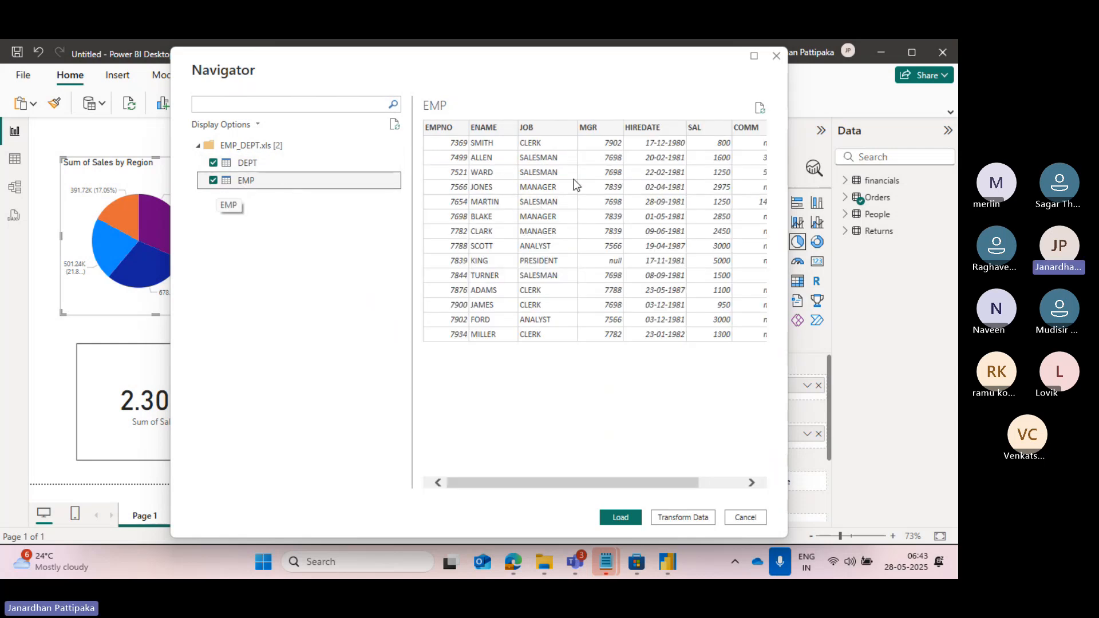
{"action": "scroll", "coordinate": [607, 196], "scroll_direction": "right", "scroll_amount": 2}
{"action": "scroll", "coordinate": [607, 196], "scroll_direction": "left", "scroll_amount": 2}
{"action": "scroll", "coordinate": [605, 196], "scroll_direction": "right", "scroll_amount": 2}
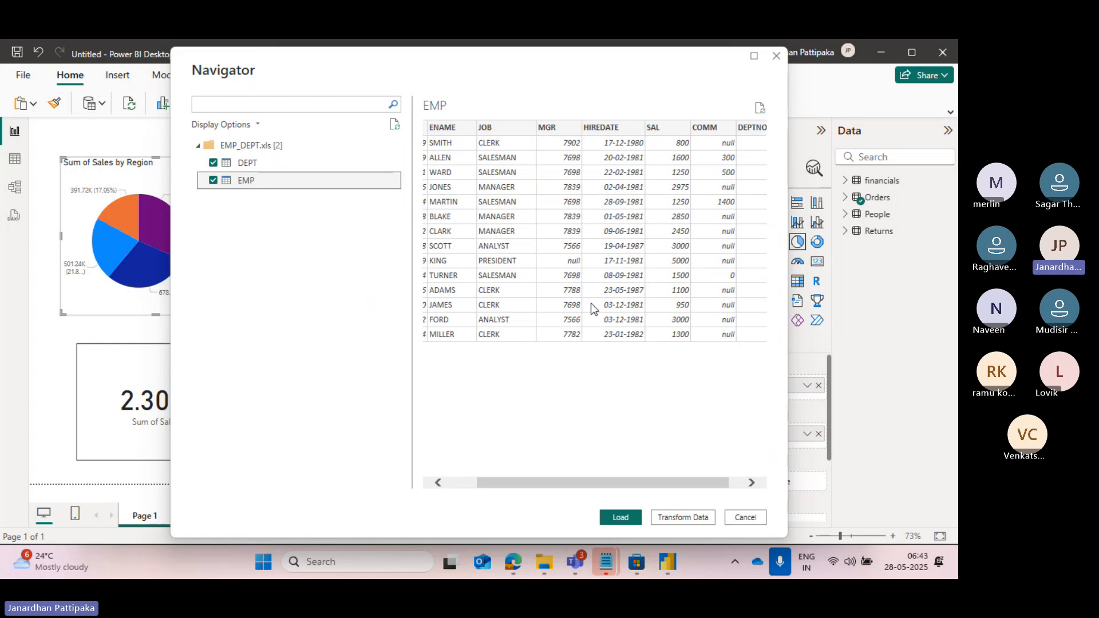
{"action": "left_click", "coordinate": [621, 522]}
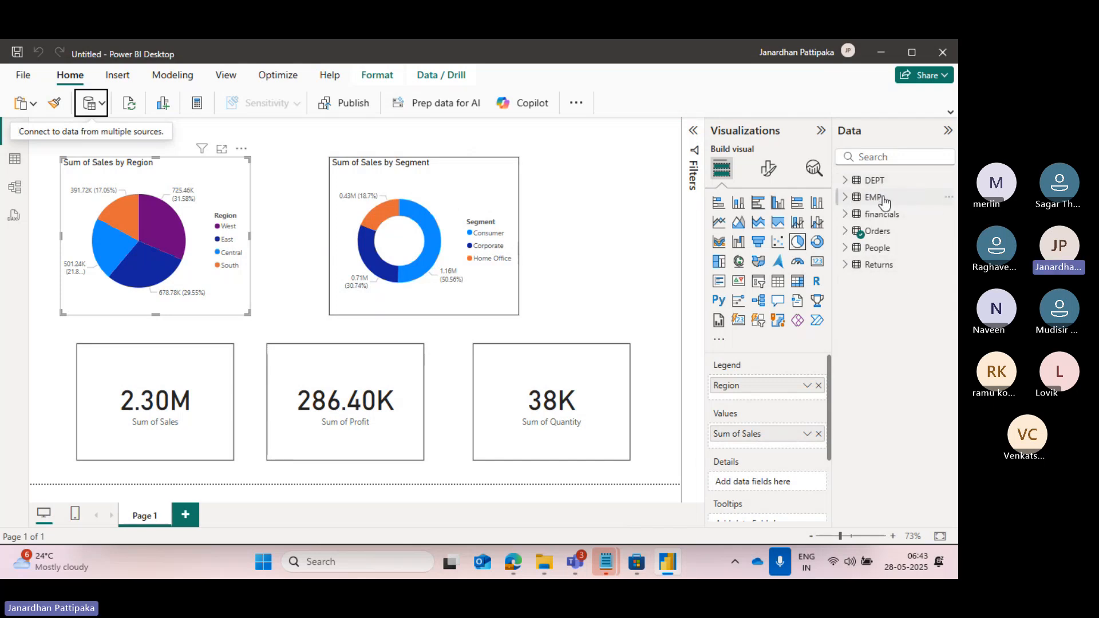
Move the Sum of Sales by Segment donut chart closer to the Sum of Sales by Region pie chart and deselect it.
{"action": "left_click", "coordinate": [632, 226]}
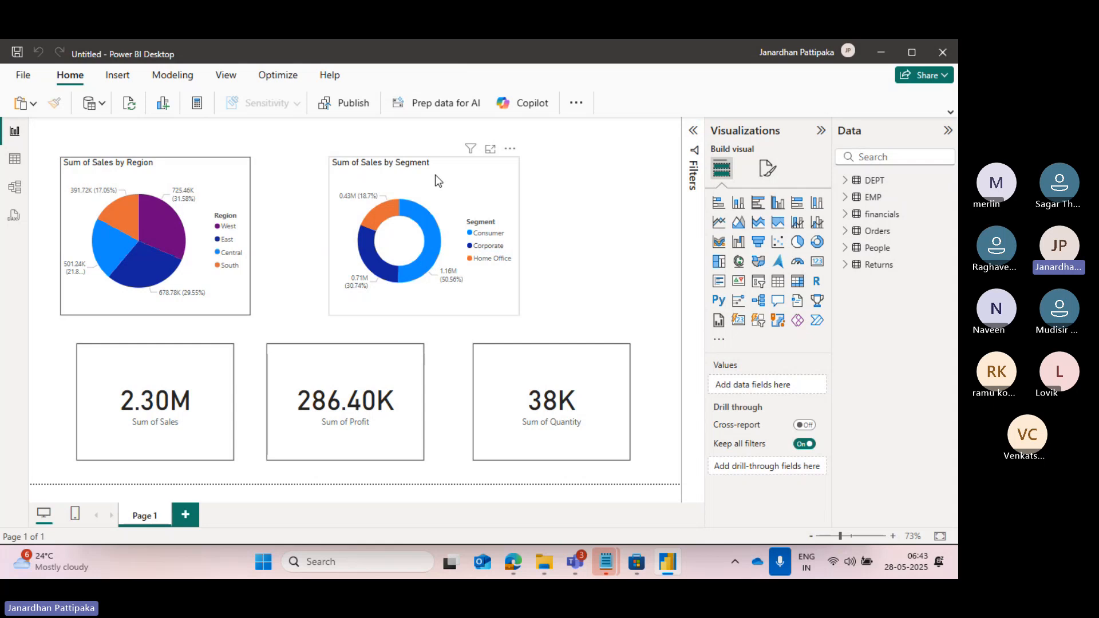
{"action": "left_click_drag", "start_coordinate": [435, 174], "coordinate": [389, 174]}
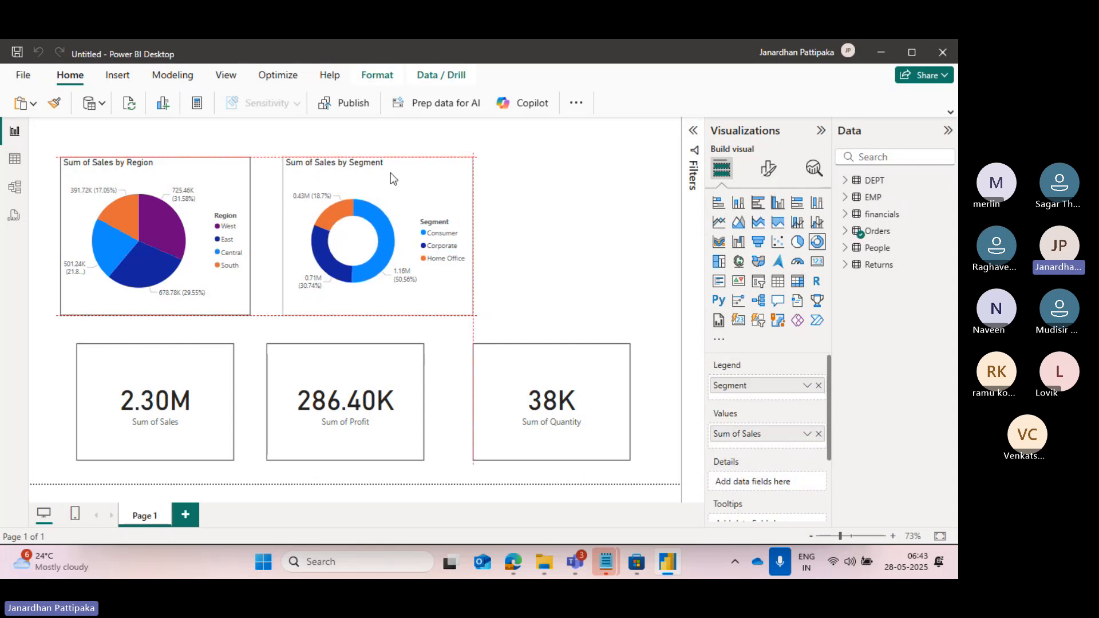
{"action": "left_click", "coordinate": [581, 223]}
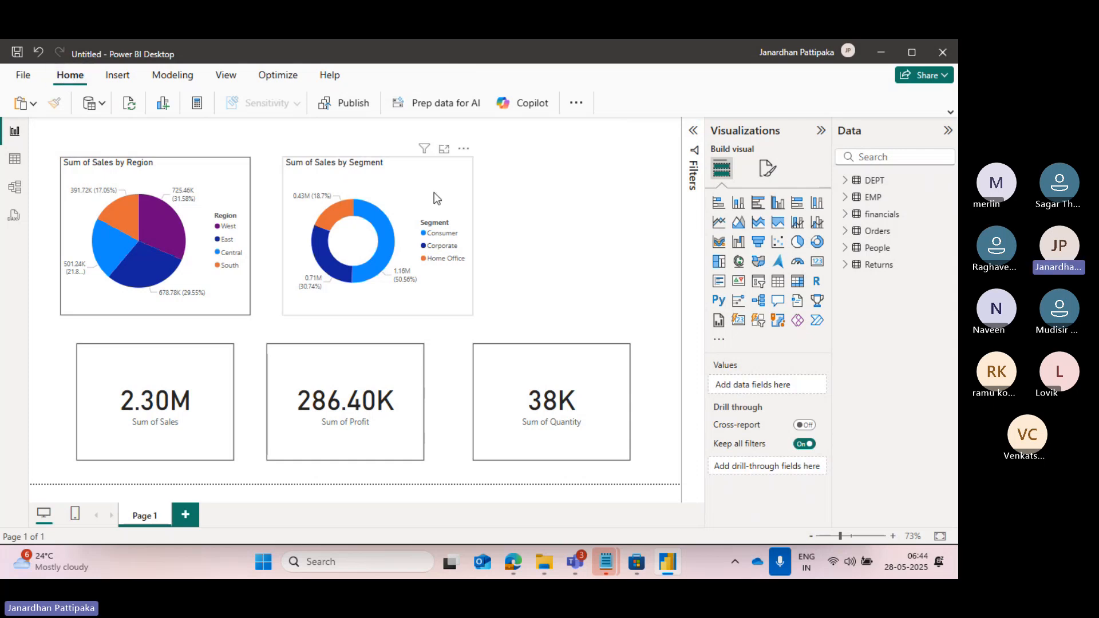
Expand the Orders fields and examine the table's Order ID, Country and Customer Name columns in Table view.
{"action": "left_click", "coordinate": [846, 231]}
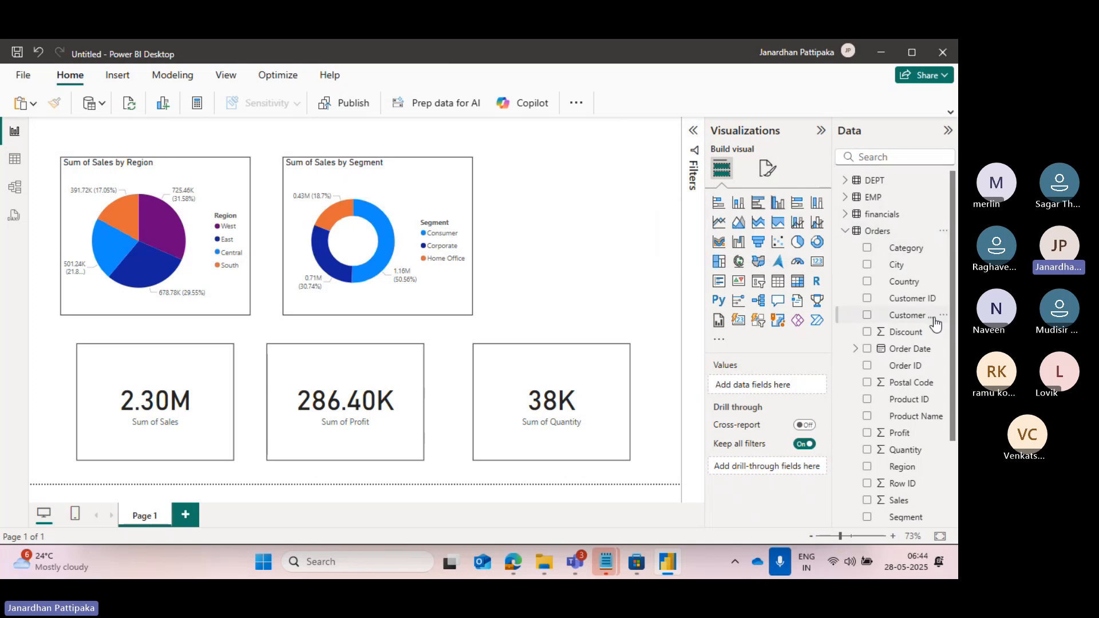
{"action": "left_click", "coordinate": [909, 306]}
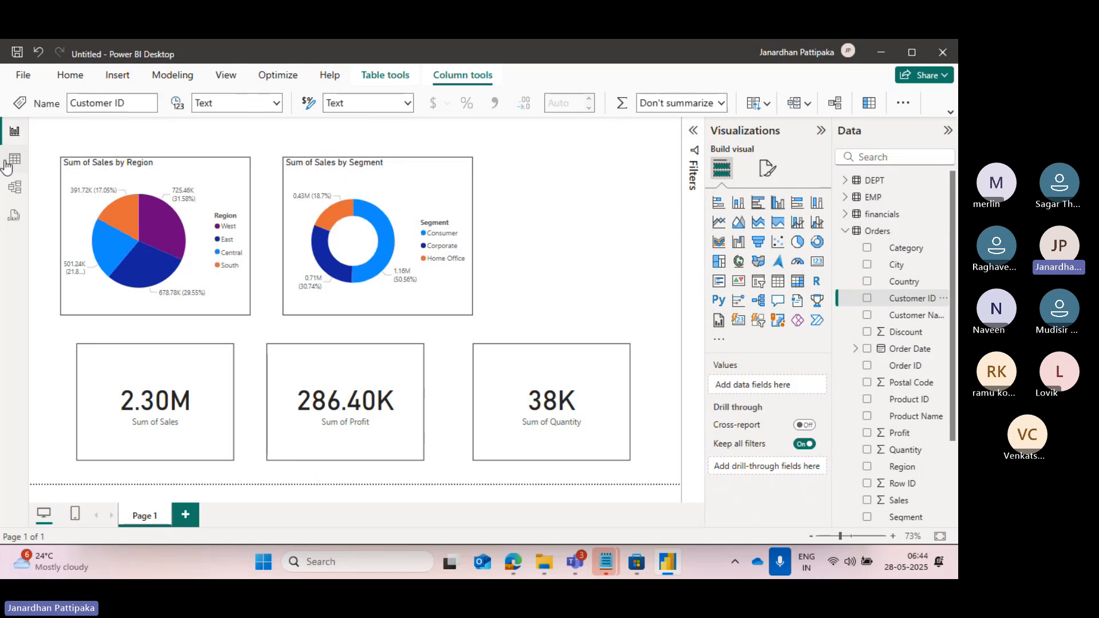
{"action": "left_click", "coordinate": [14, 162]}
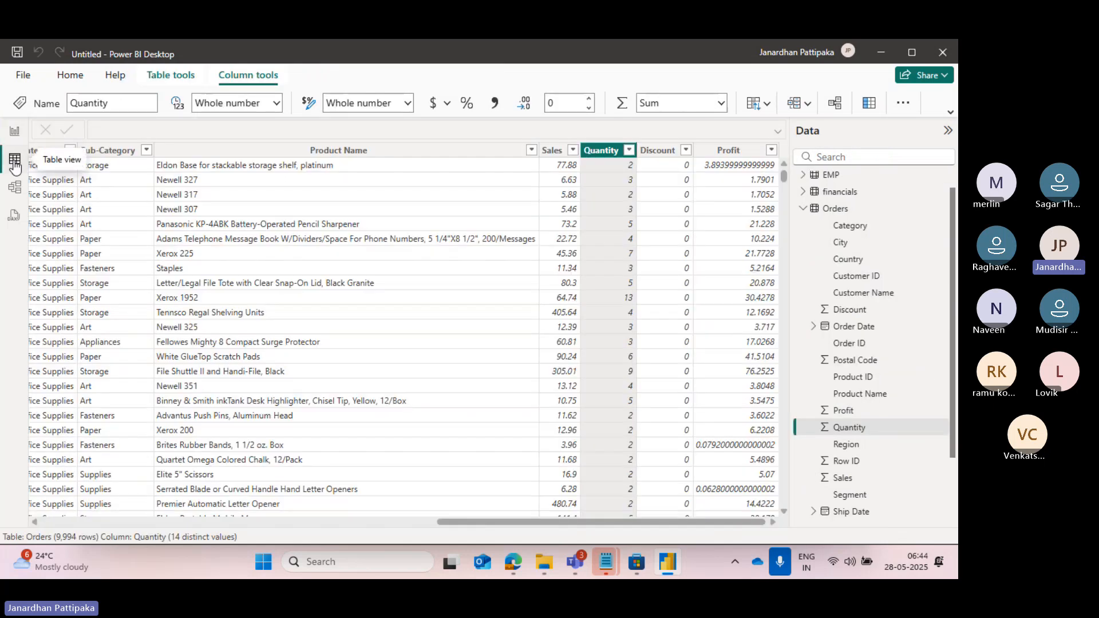
{"action": "left_click", "coordinate": [850, 344]}
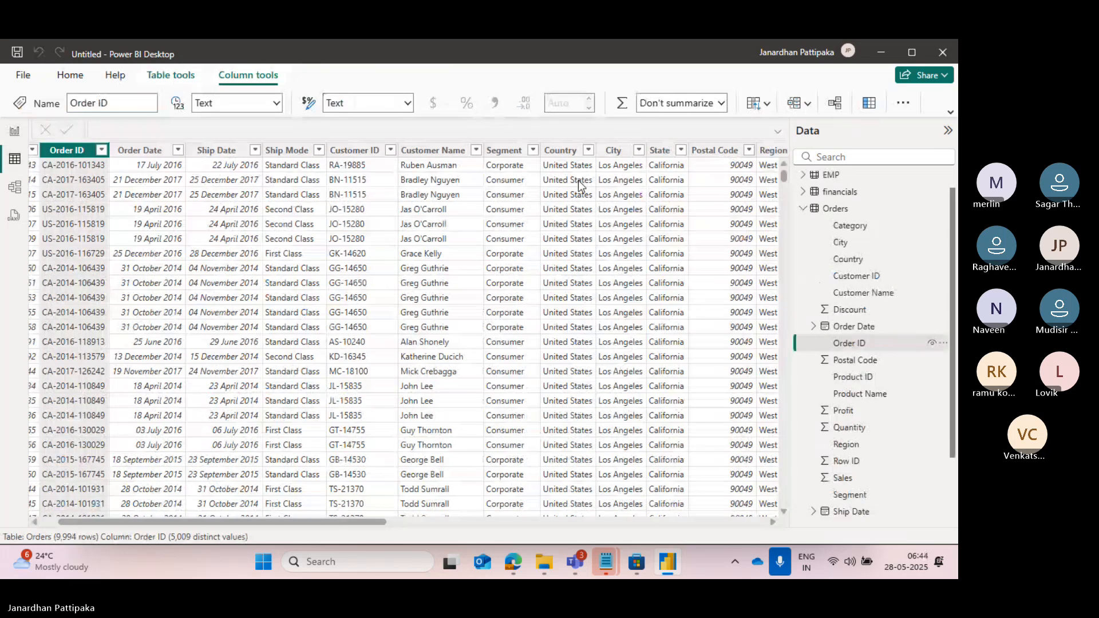
{"action": "left_click", "coordinate": [579, 182]}
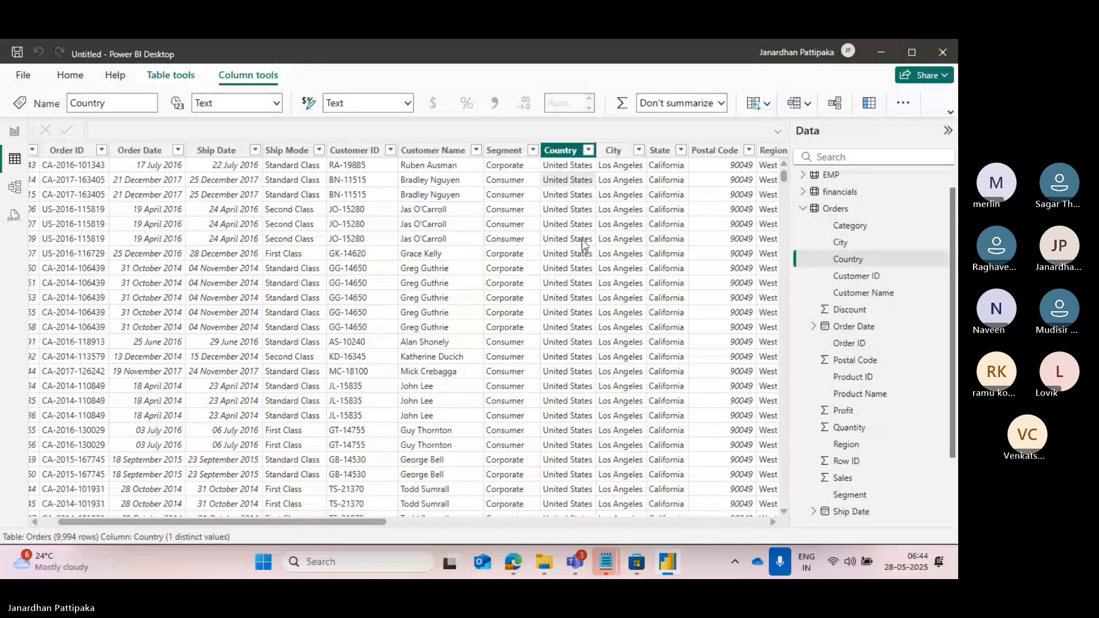
{"action": "left_click", "coordinate": [850, 295]}
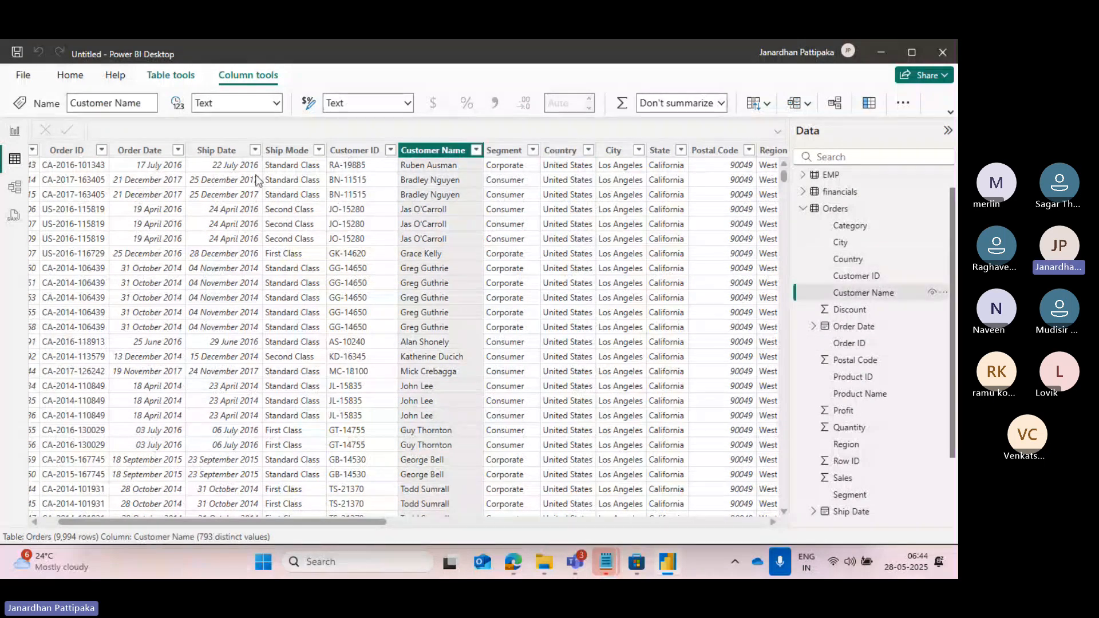
Check the Home and Help commands available in Table view, and return to Report view.
{"action": "left_click", "coordinate": [76, 79]}
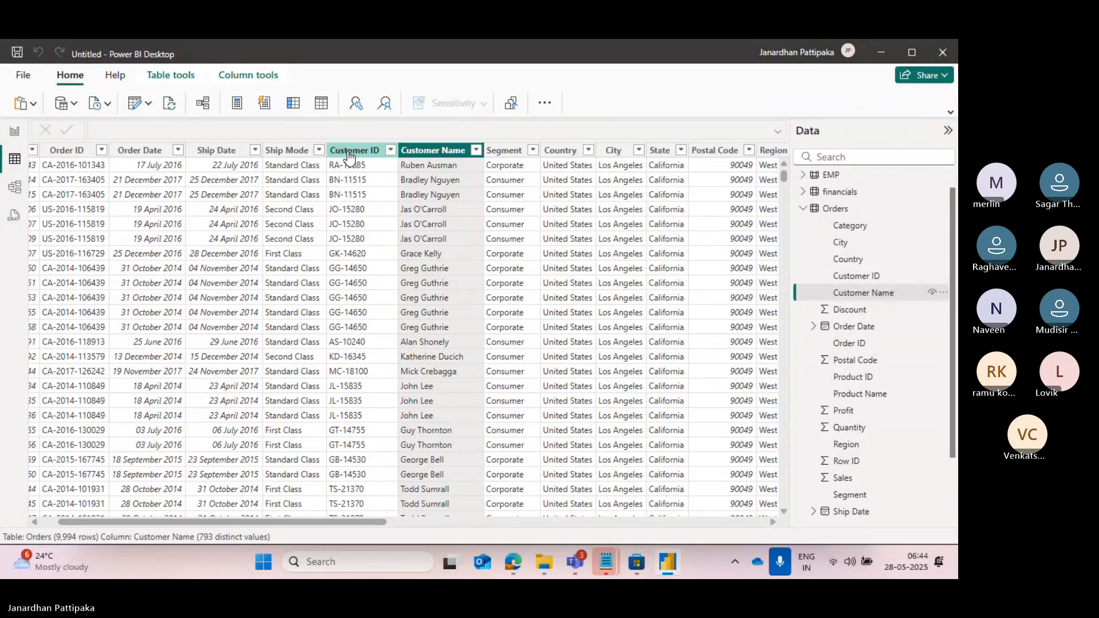
{"action": "left_click", "coordinate": [543, 104]}
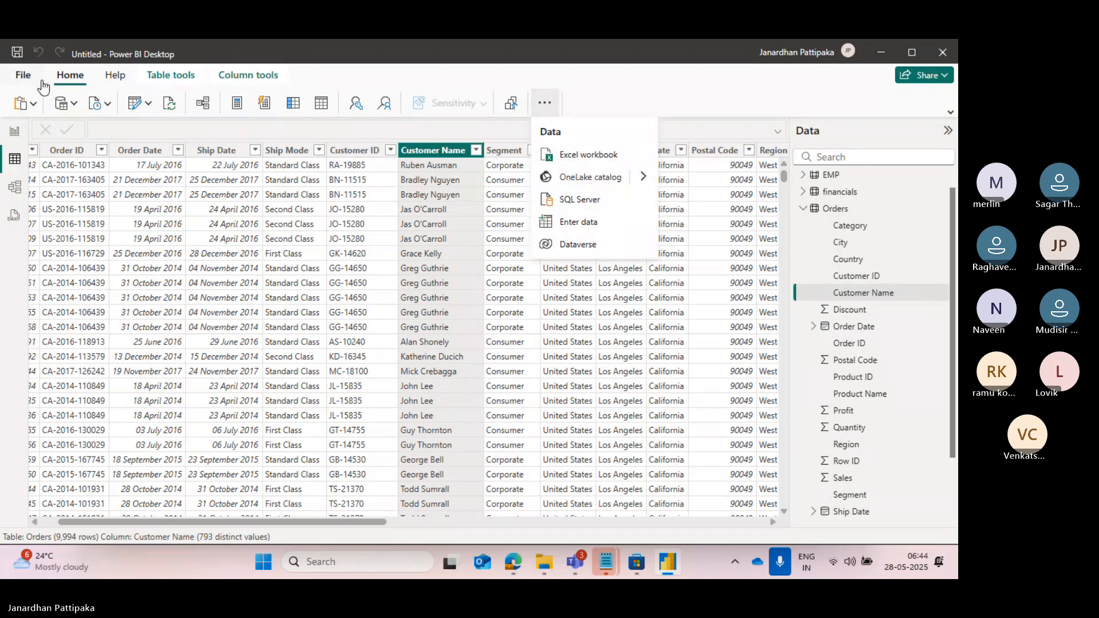
{"action": "left_click", "coordinate": [116, 78]}
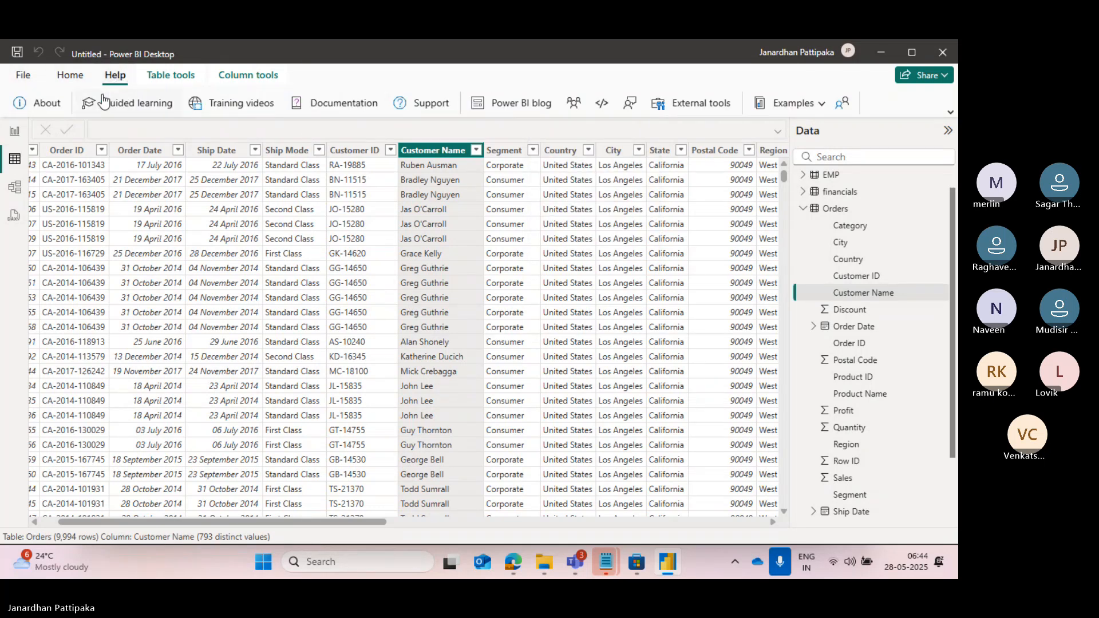
{"action": "left_click", "coordinate": [70, 75]}
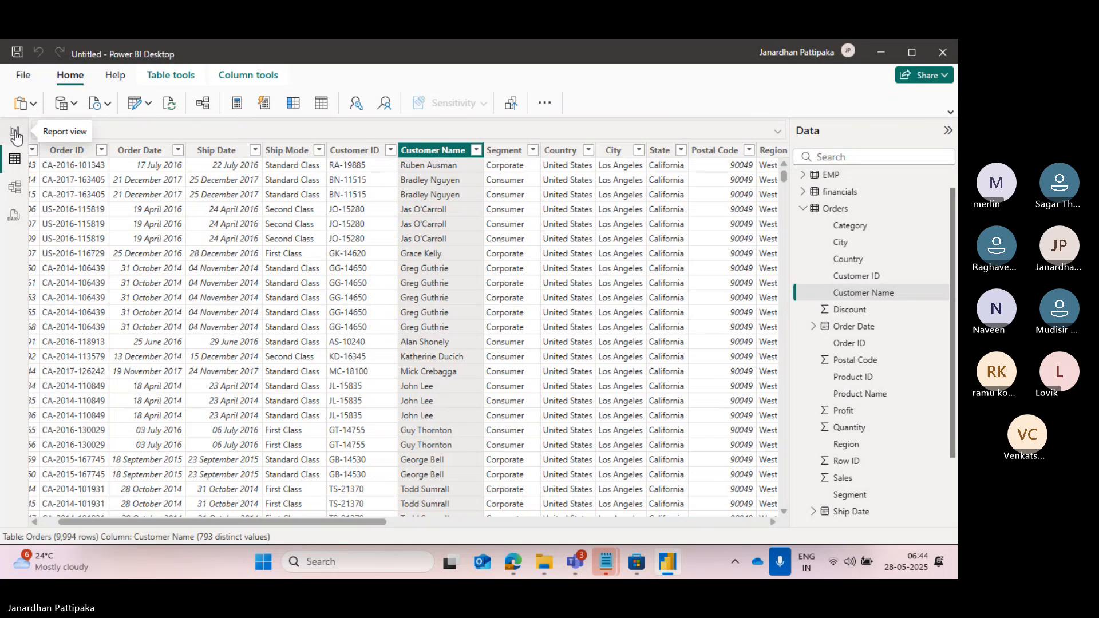
{"action": "left_click", "coordinate": [15, 135]}
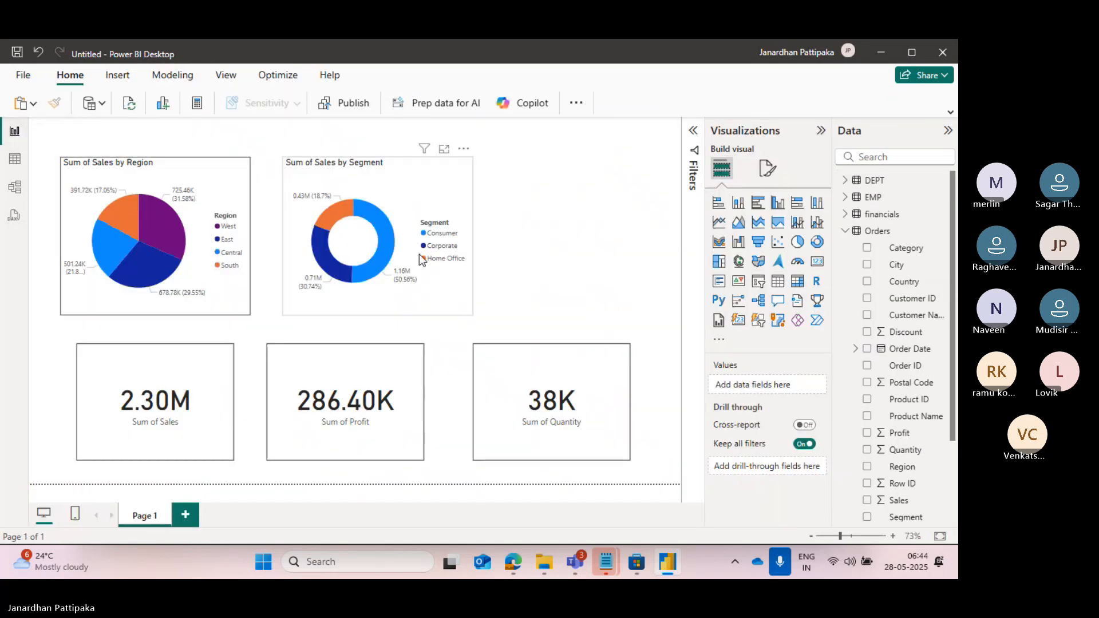
Collapse the Orders field list and expand the fields of the People and Returns tables.
{"action": "left_click", "coordinate": [576, 105]}
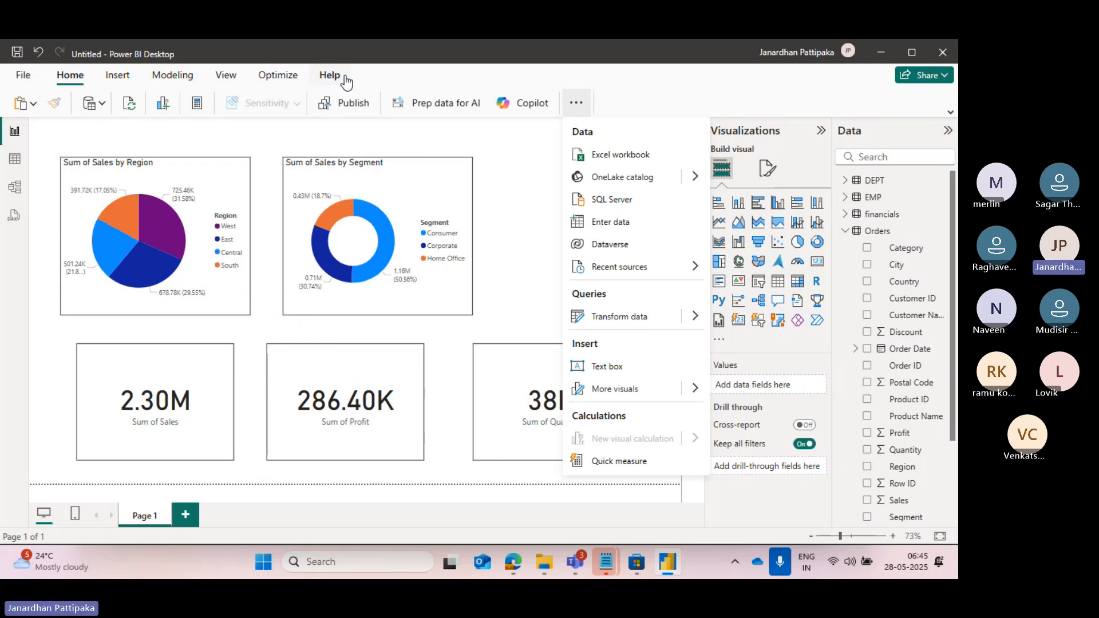
{"action": "left_click", "coordinate": [845, 231]}
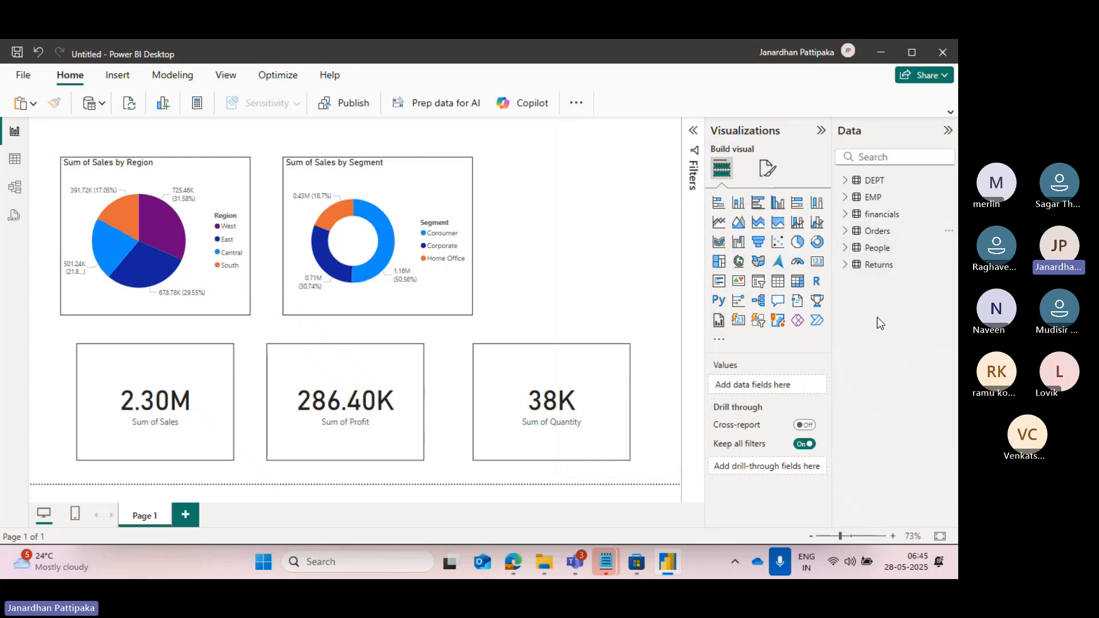
{"action": "left_click", "coordinate": [846, 250]}
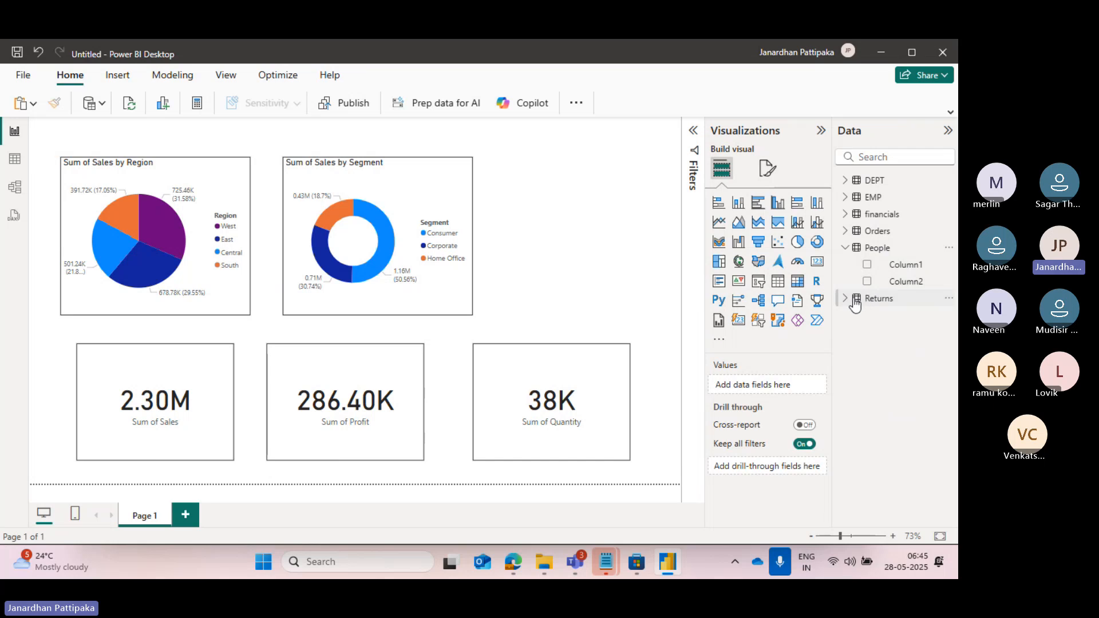
{"action": "left_click", "coordinate": [845, 300]}
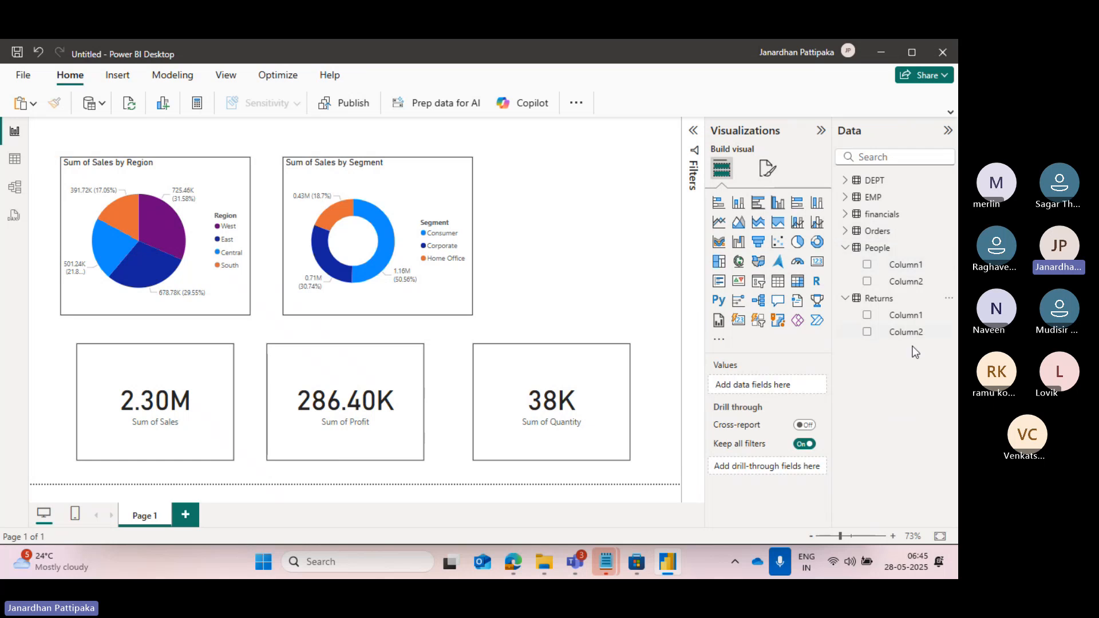
Open the Power Query Editor with the Transform data command.
{"action": "left_click", "coordinate": [576, 106]}
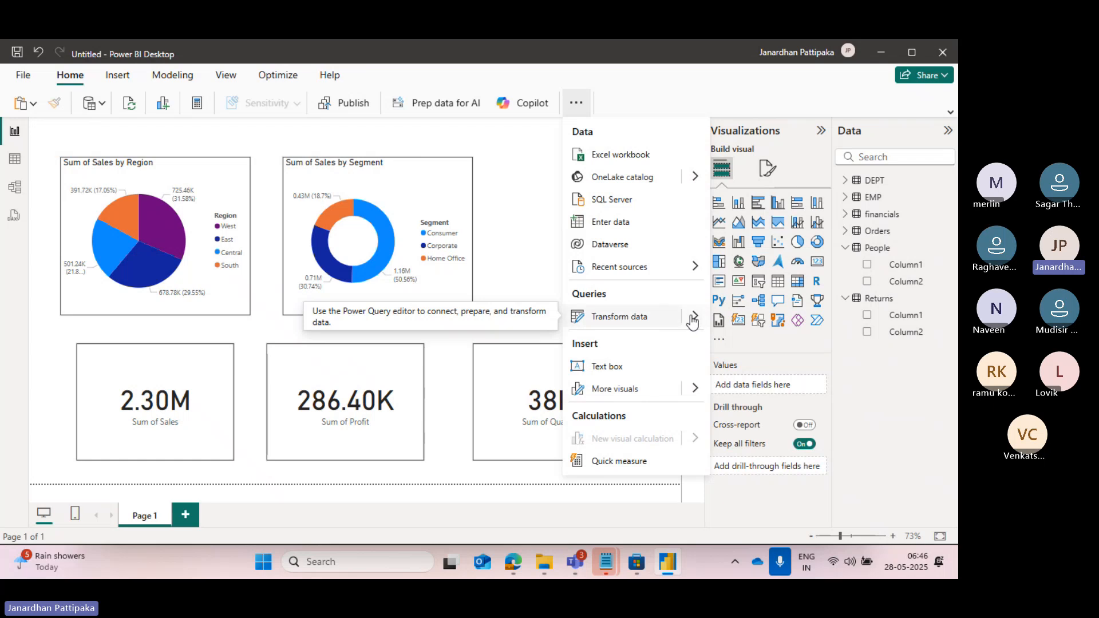
{"action": "mouse_move", "coordinate": [694, 320]}
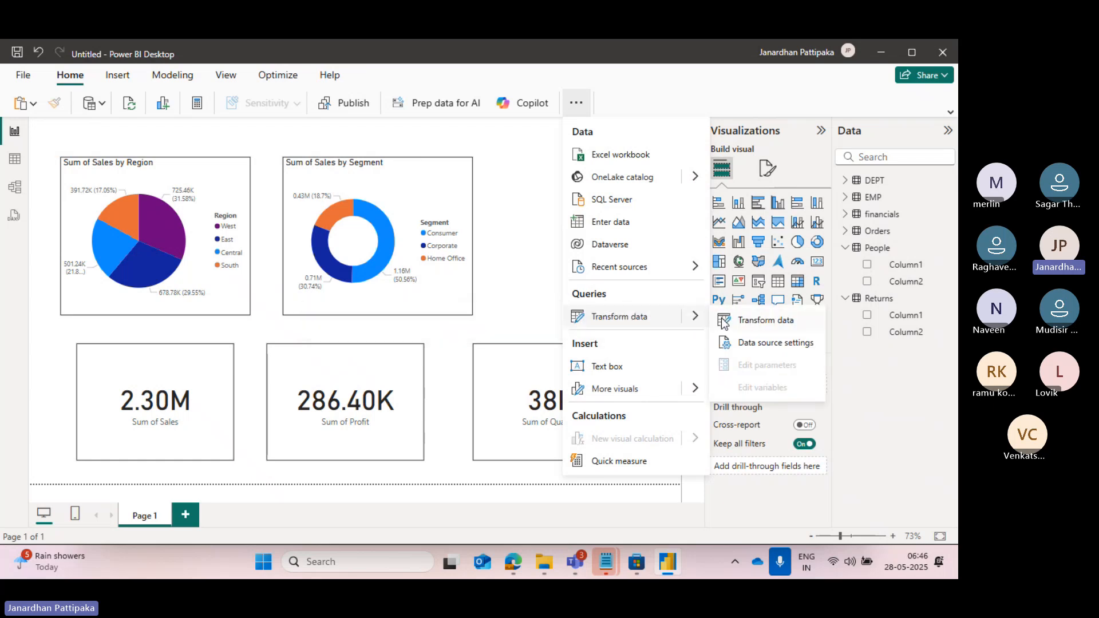
{"action": "left_click", "coordinate": [763, 324]}
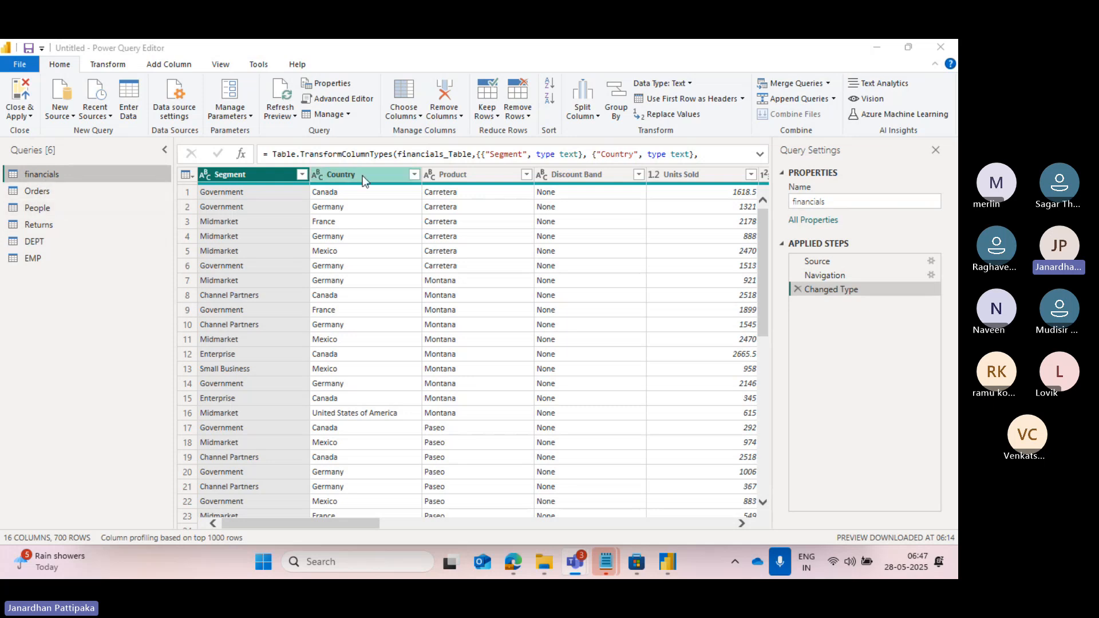
Examine the Orders, People, Returns, DEPT and EMP queries in turn, and return to the financials query.
{"action": "left_click", "coordinate": [42, 196]}
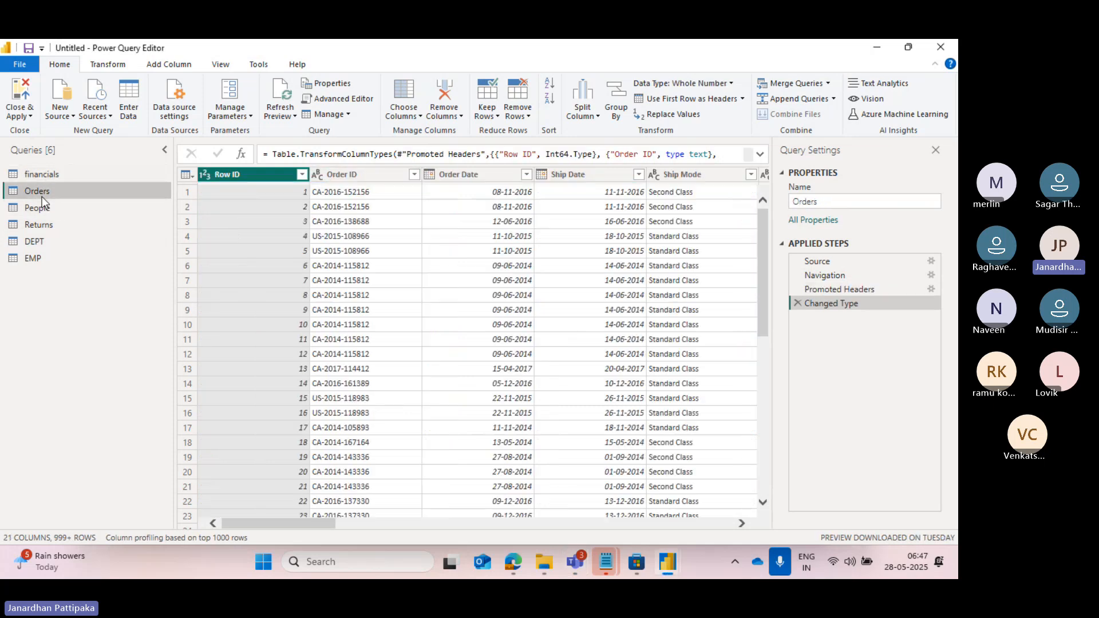
{"action": "scroll", "coordinate": [455, 226], "scroll_direction": "right", "scroll_amount": 5}
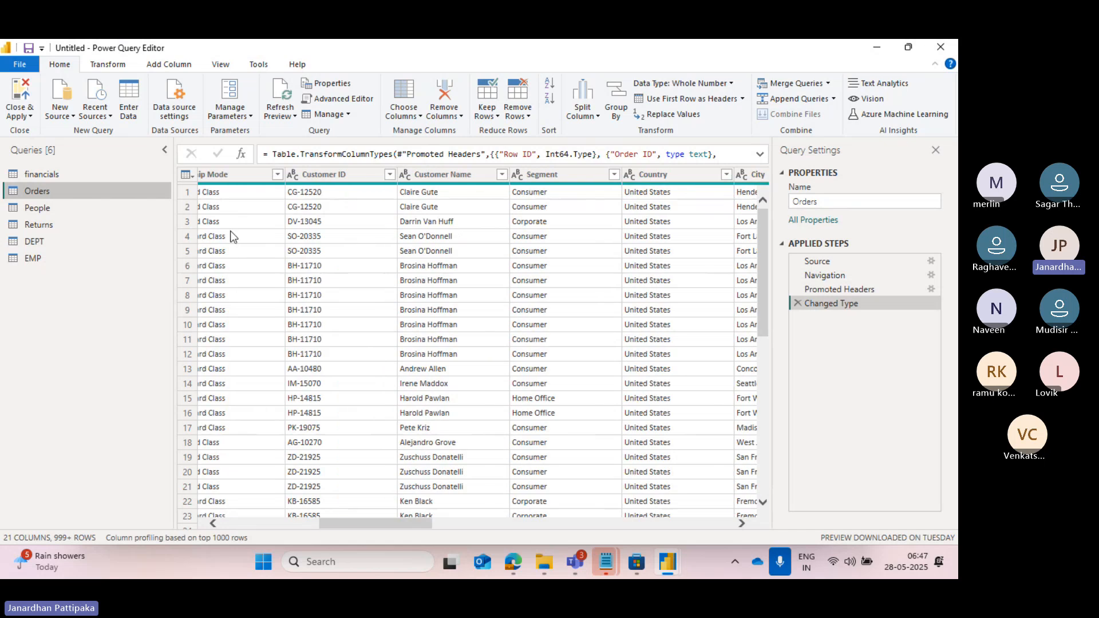
{"action": "left_click", "coordinate": [53, 209]}
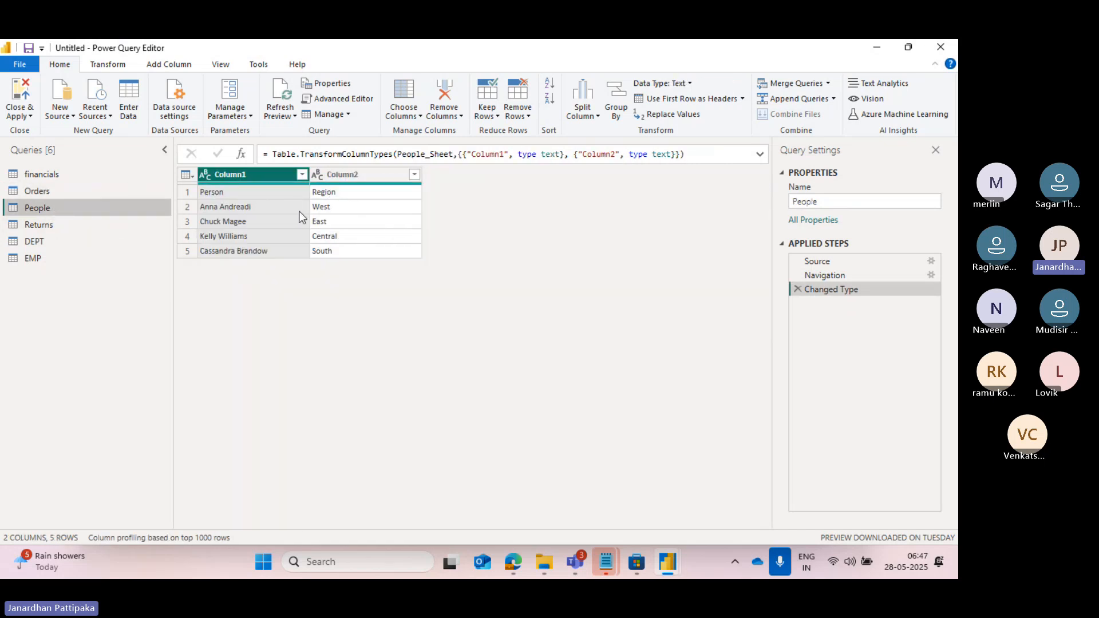
{"action": "left_click", "coordinate": [49, 225]}
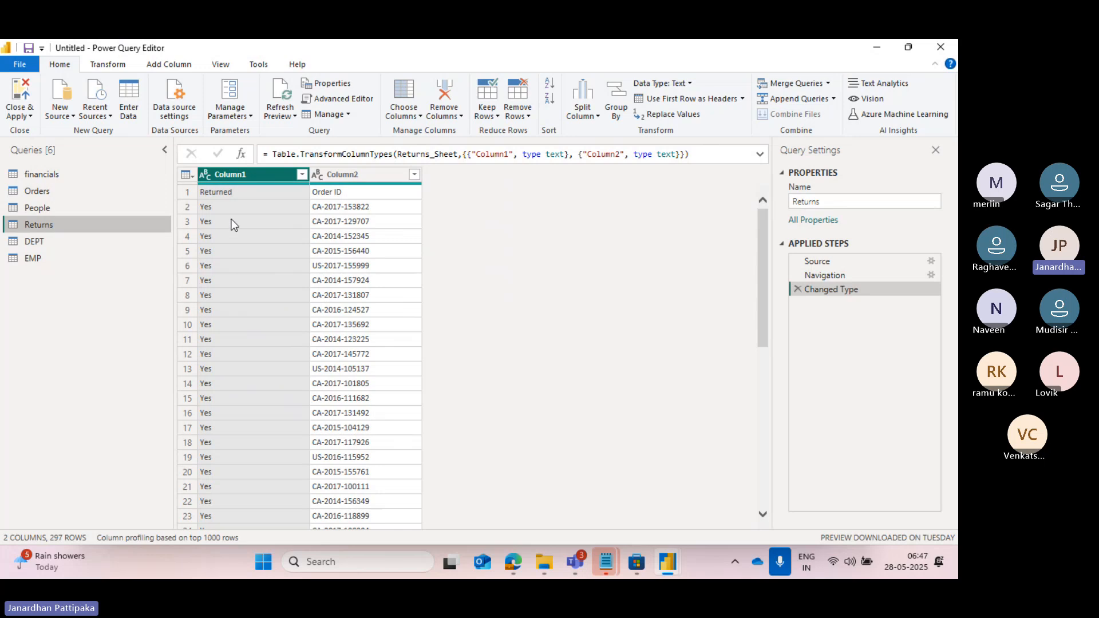
{"action": "left_click", "coordinate": [41, 242]}
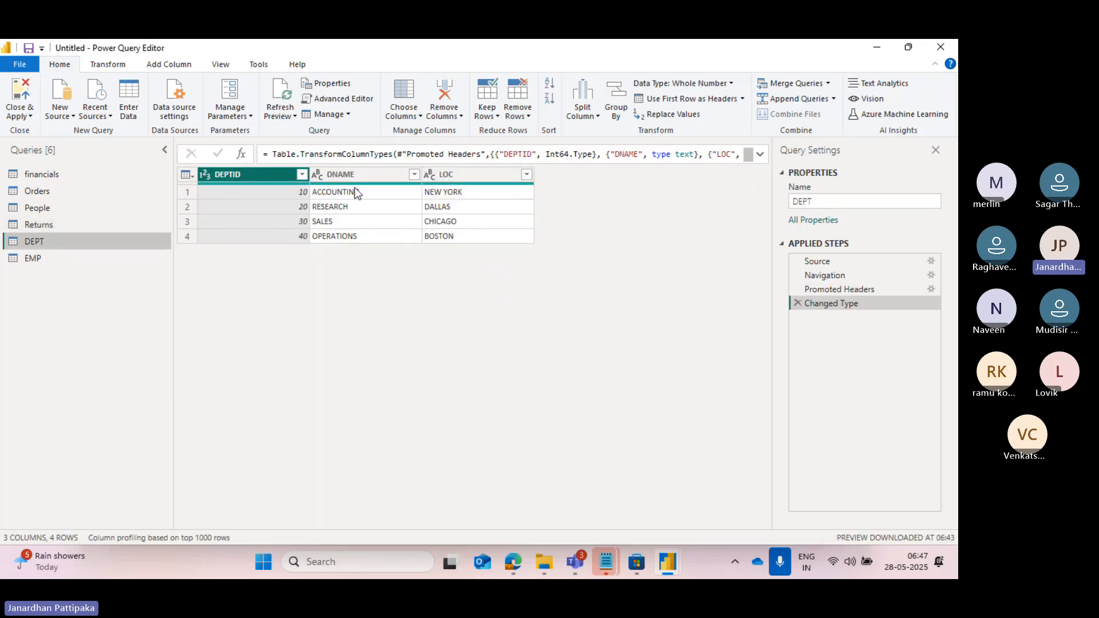
{"action": "left_click", "coordinate": [51, 258]}
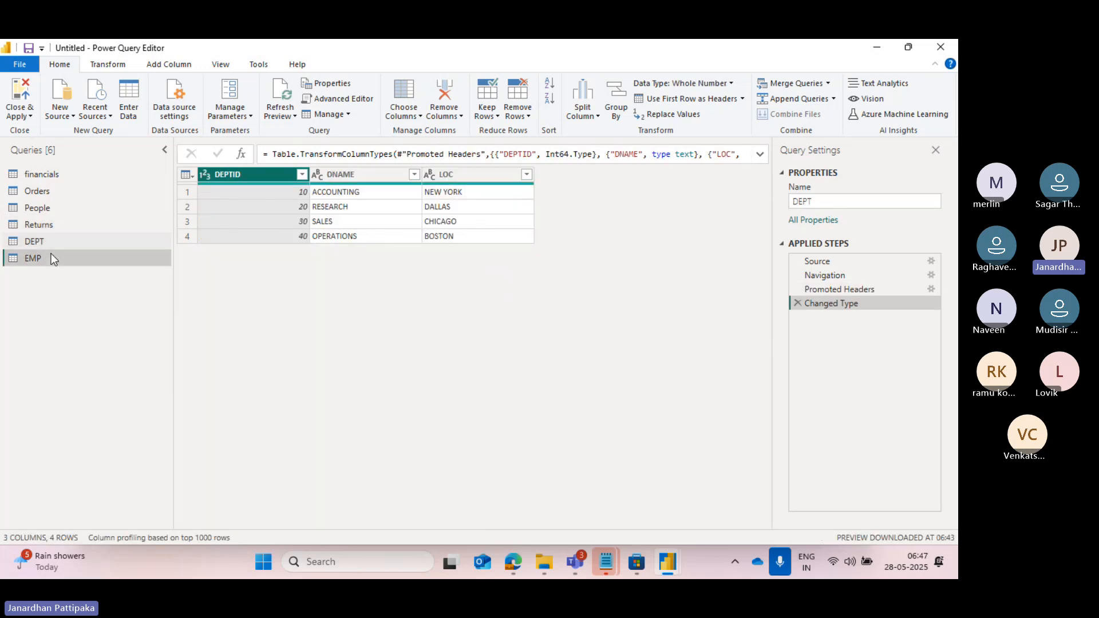
{"action": "left_click", "coordinate": [48, 179]}
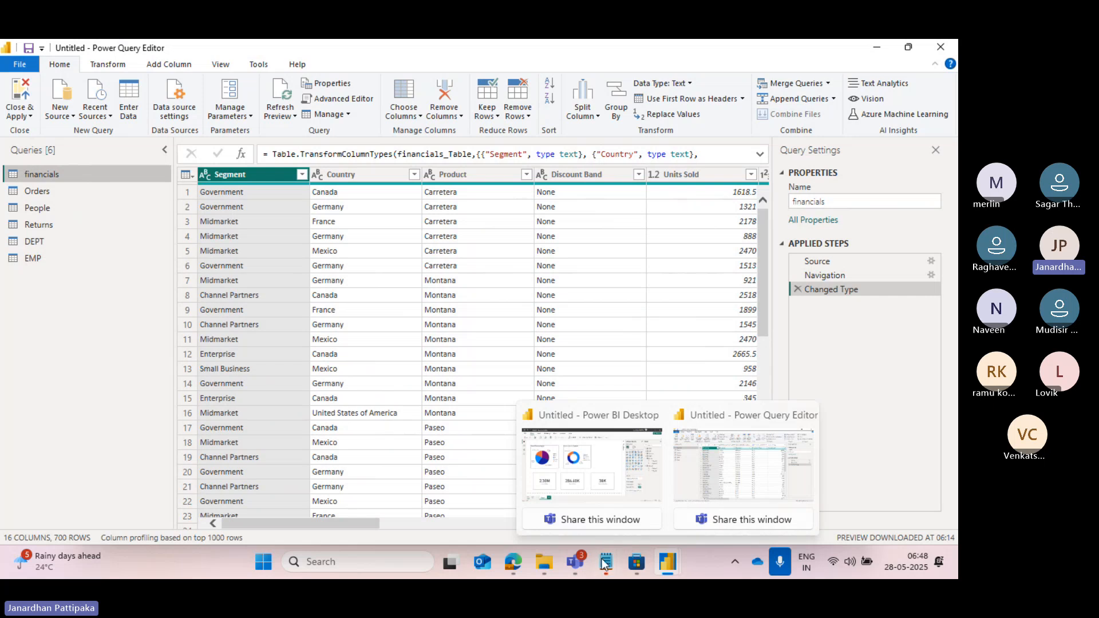
{"action": "mouse_move", "coordinate": [601, 564]}
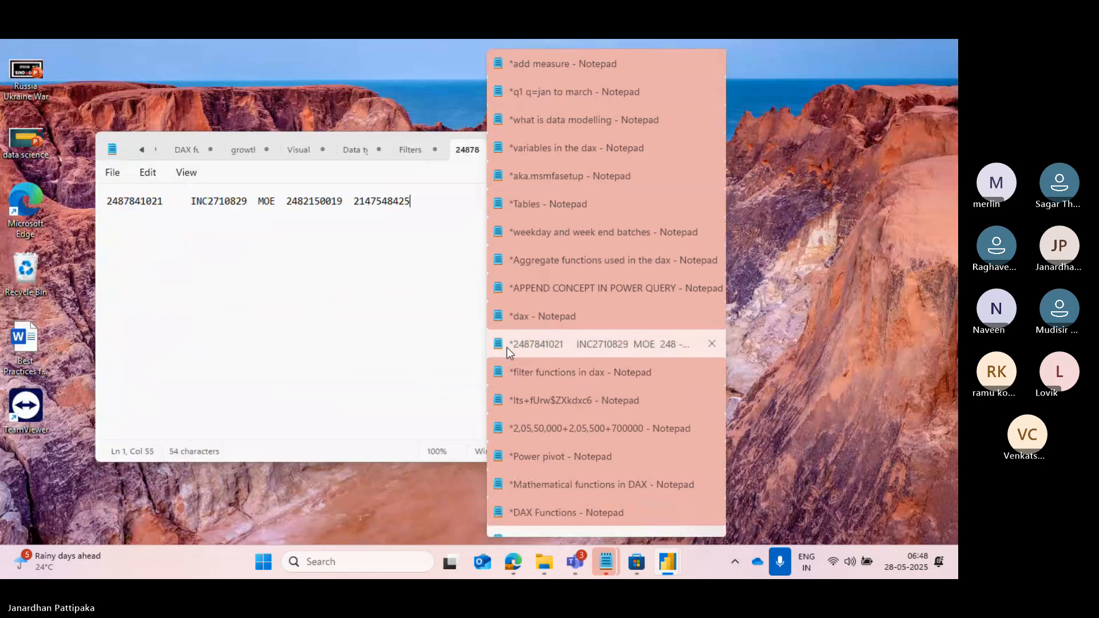
{"action": "key", "text": "Escape"}
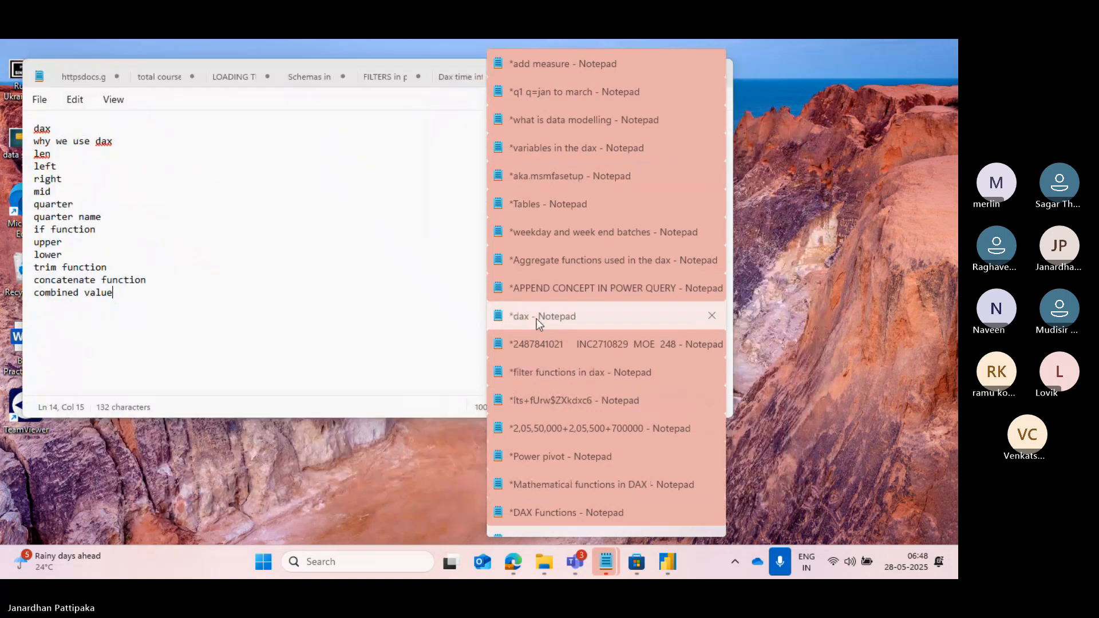
{"action": "key", "text": "Escape"}
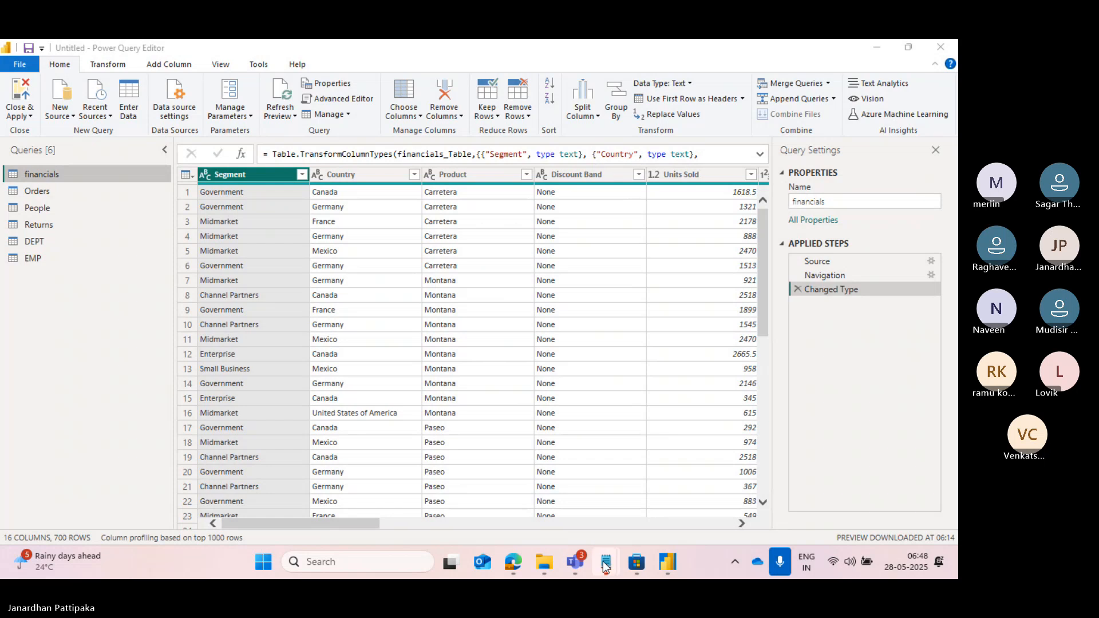
Switch to Notepad and write the heading "power Query interface:" in the empty untitled note.
{"action": "left_click", "coordinate": [598, 551]}
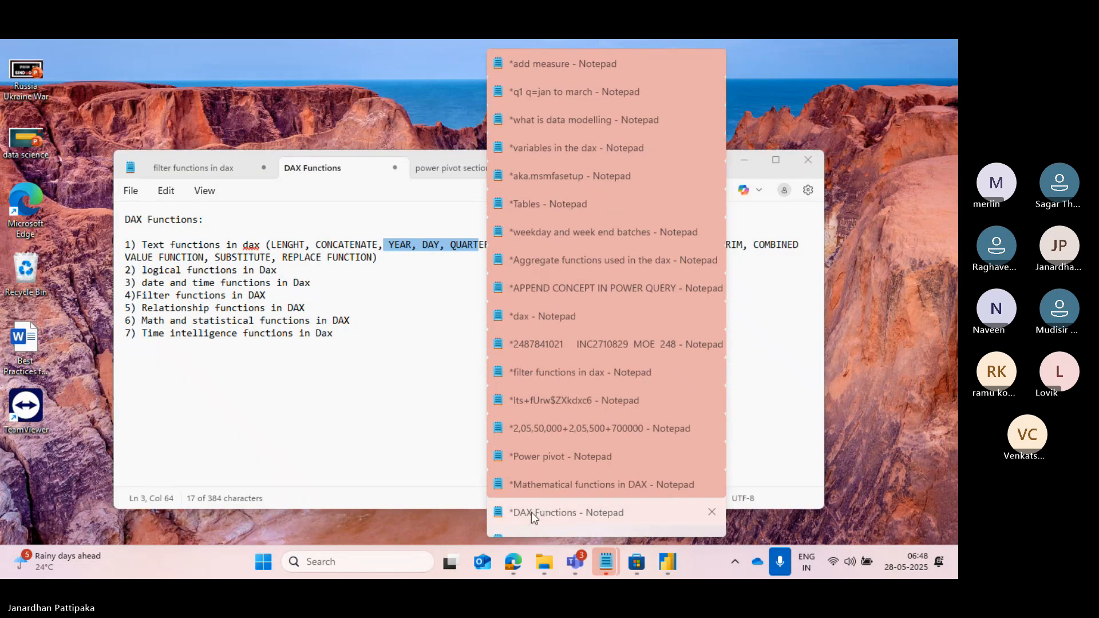
{"action": "left_click", "coordinate": [531, 513]}
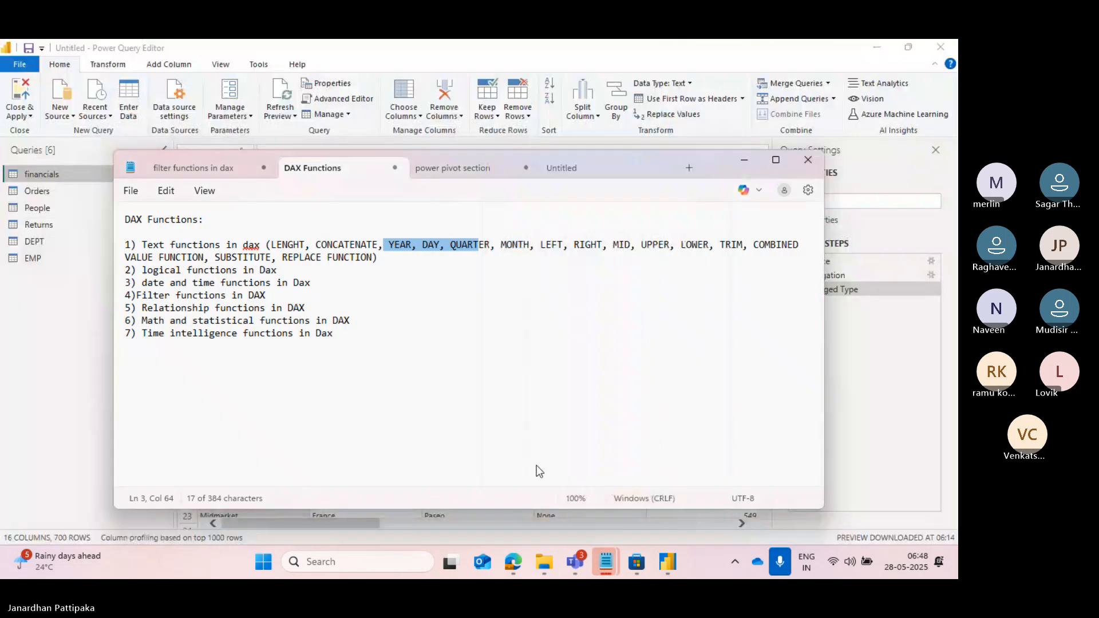
{"action": "left_click", "coordinate": [555, 168]}
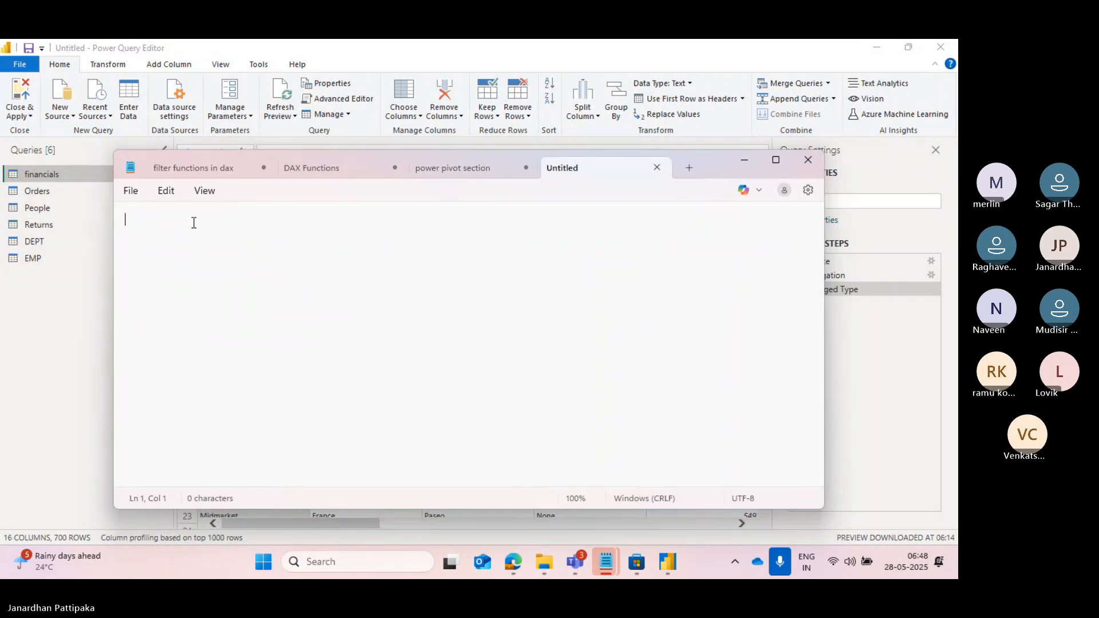
{"action": "type", "text": "power "}
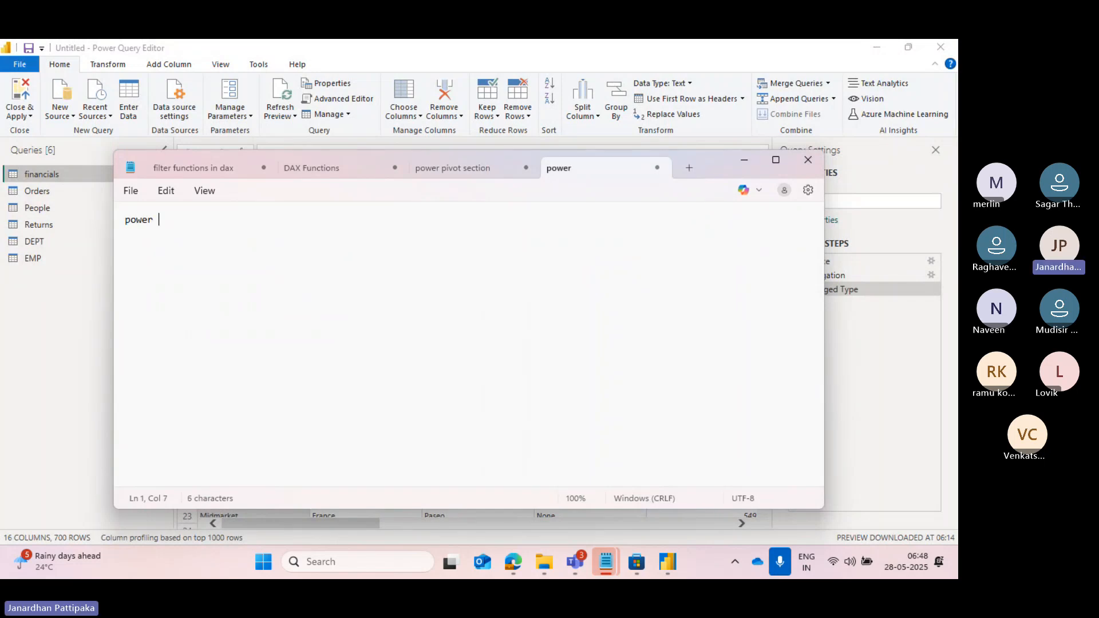
{"action": "type", "text": "Query "}
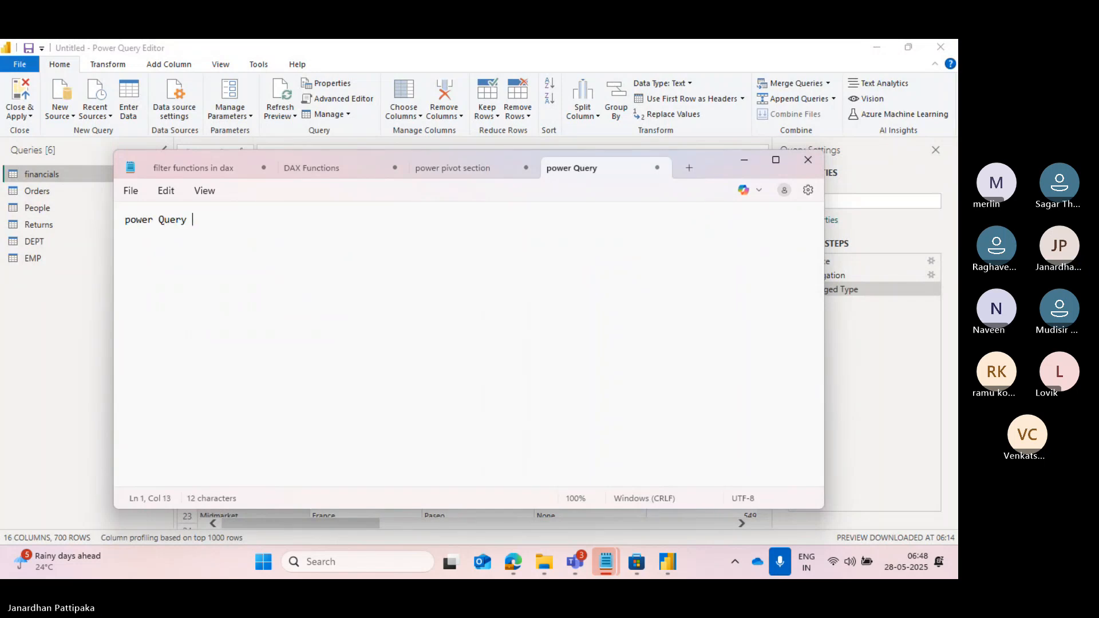
{"action": "type", "text": "interf"}
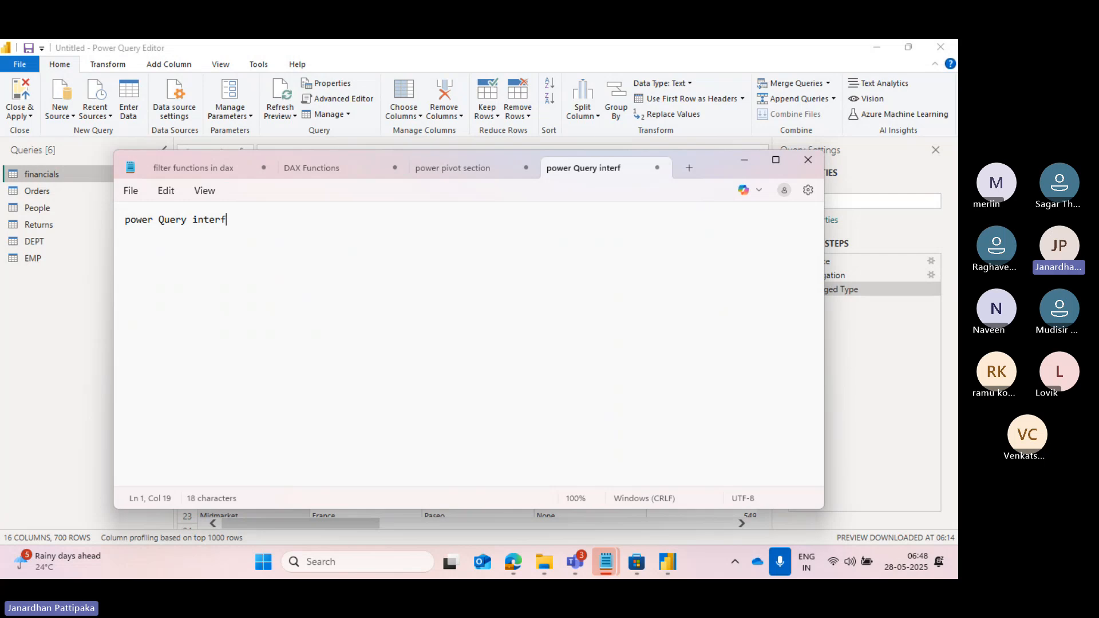
{"action": "type", "text": "ace:"}
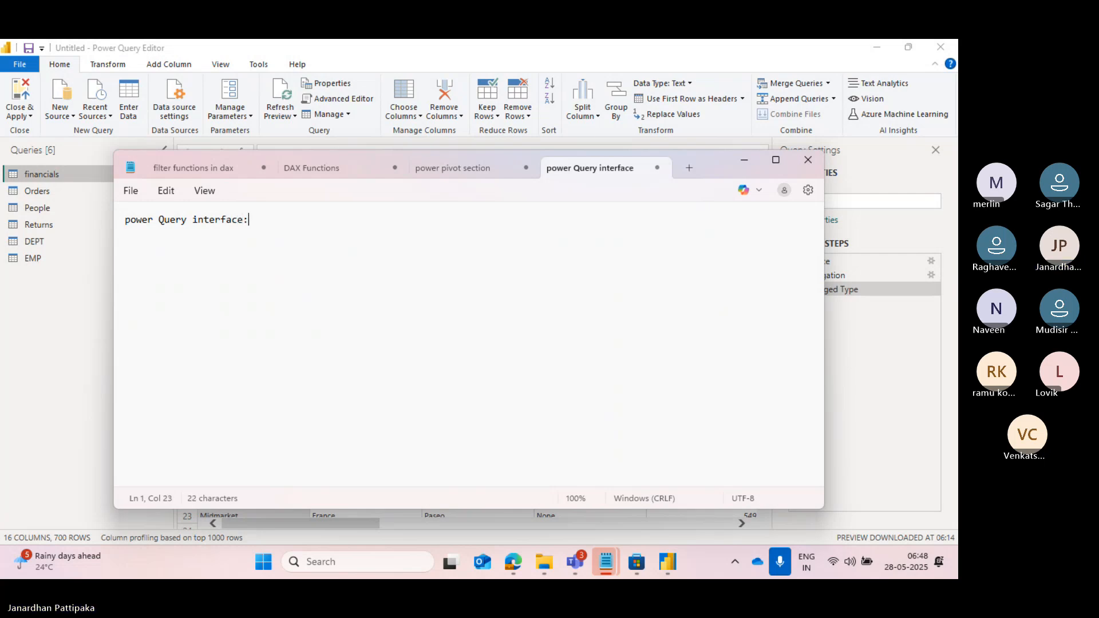
{"action": "key", "text": "Return"}
Check the query list in Power Query Editor and add the note "1) query pane (tables losded into power query)" below the heading.
{"action": "type", "text": "1"}
{"action": "left_click", "coordinate": [744, 161]}
{"action": "left_click", "coordinate": [58, 284]}
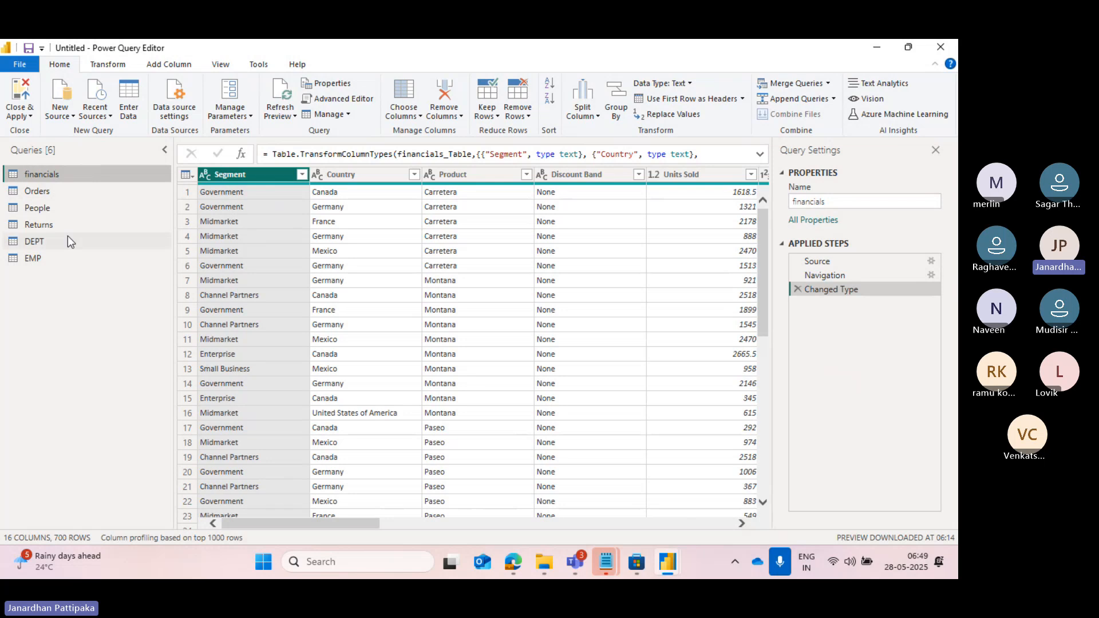
{"action": "right_click", "coordinate": [102, 304]}
{"action": "key", "text": "alt+Tab"}
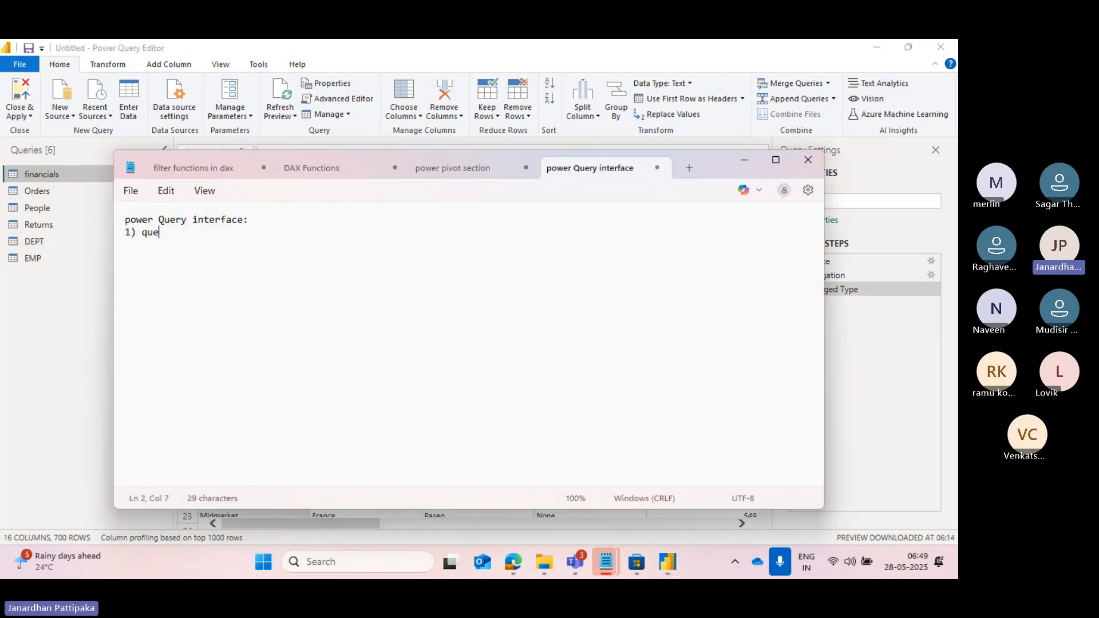
{"action": "type", "text": "ry ps"}
{"action": "type", "text": "m"}
{"action": "type", "text": "e ("}
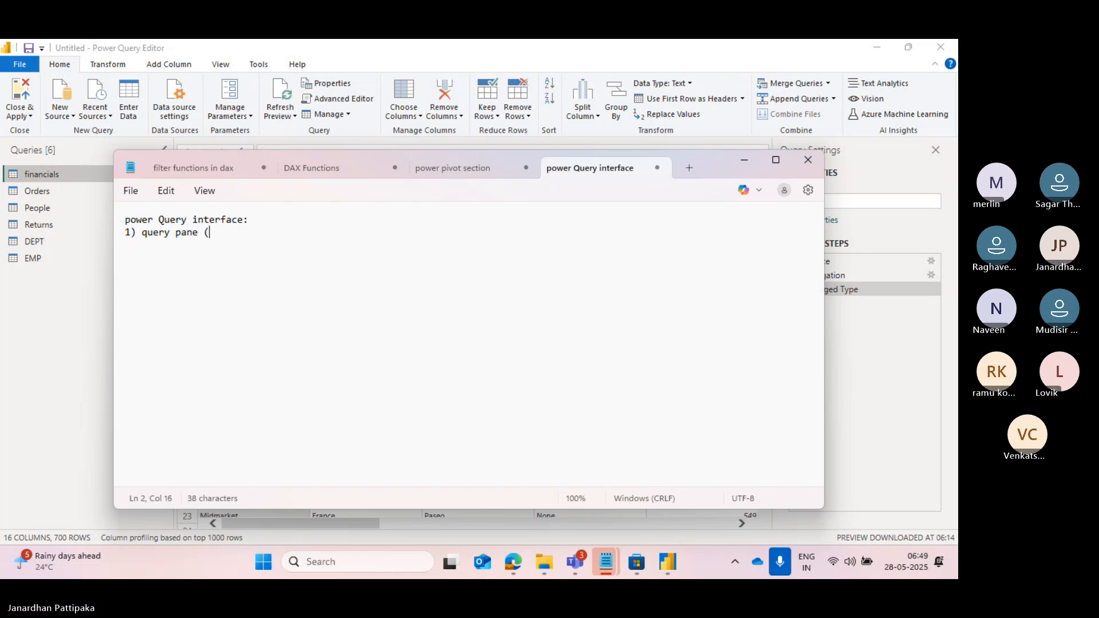
{"action": "type", "text": "table"}
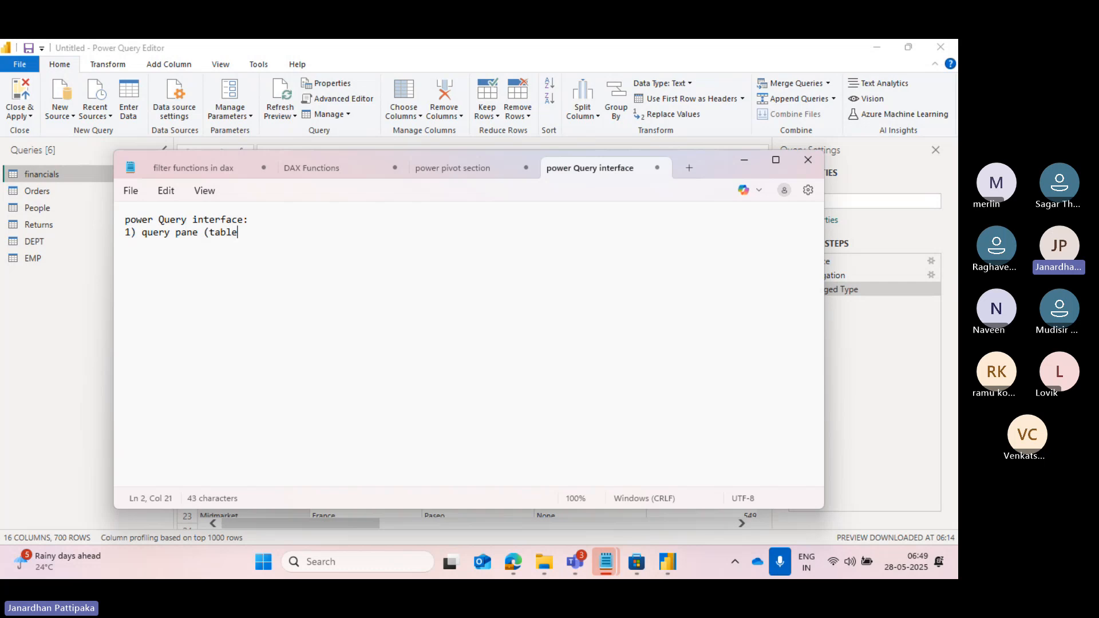
{"action": "type", "text": "s losded into power qu"}
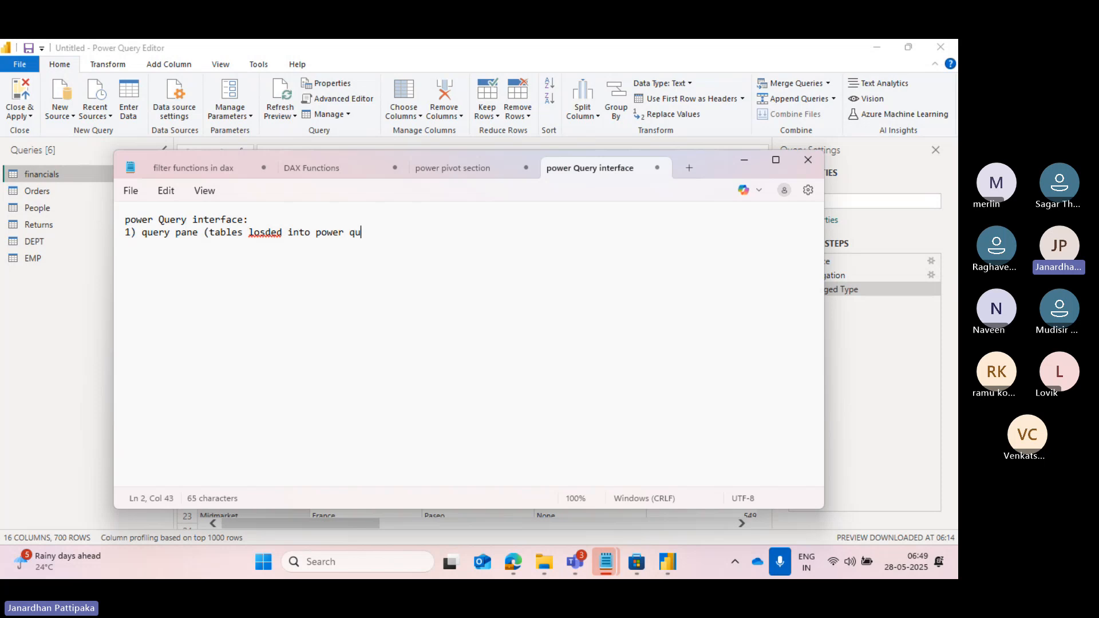
{"action": "type", "text": "ery)"}
{"action": "key", "text": "Return"}
{"action": "key", "text": "Return"}
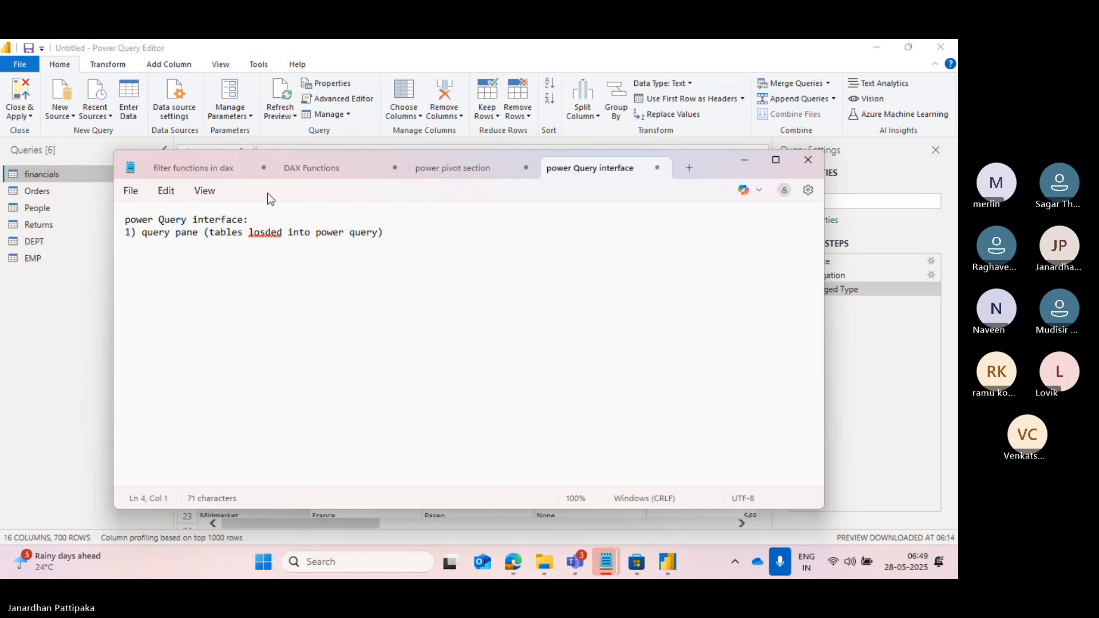
Correct the misspelled word in the query pane note to "loaded" and add a new line after the note.
{"action": "left_click", "coordinate": [260, 234]}
{"action": "key", "text": "BackSpace"}
{"action": "type", "text": "a"}
{"action": "key", "text": "BackSpace"}
{"action": "key", "text": "BackSpace"}
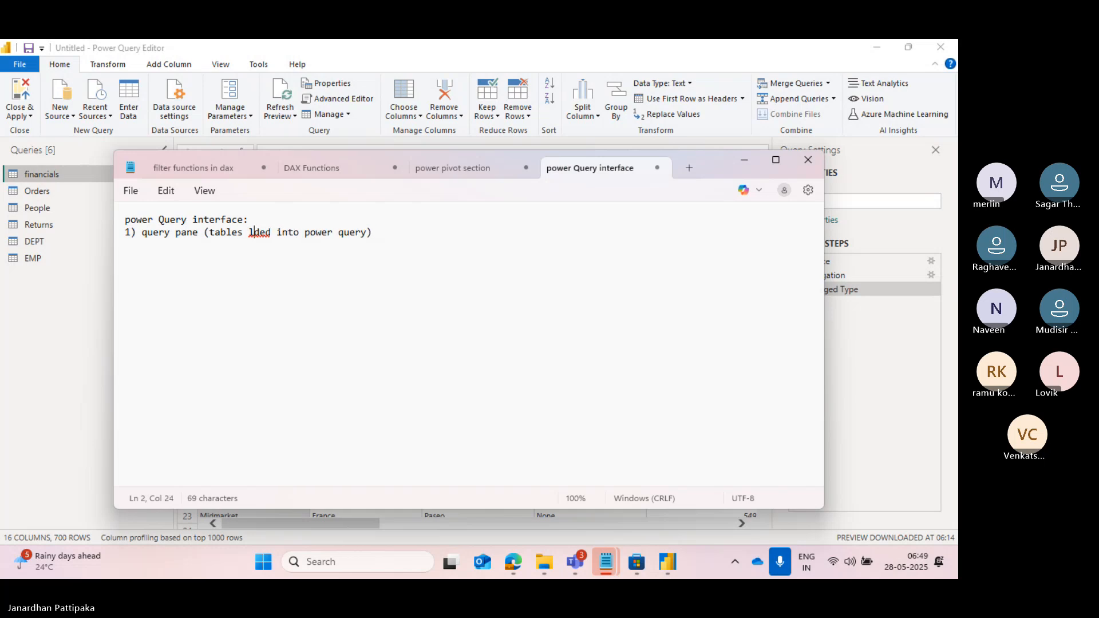
{"action": "type", "text": "oa"}
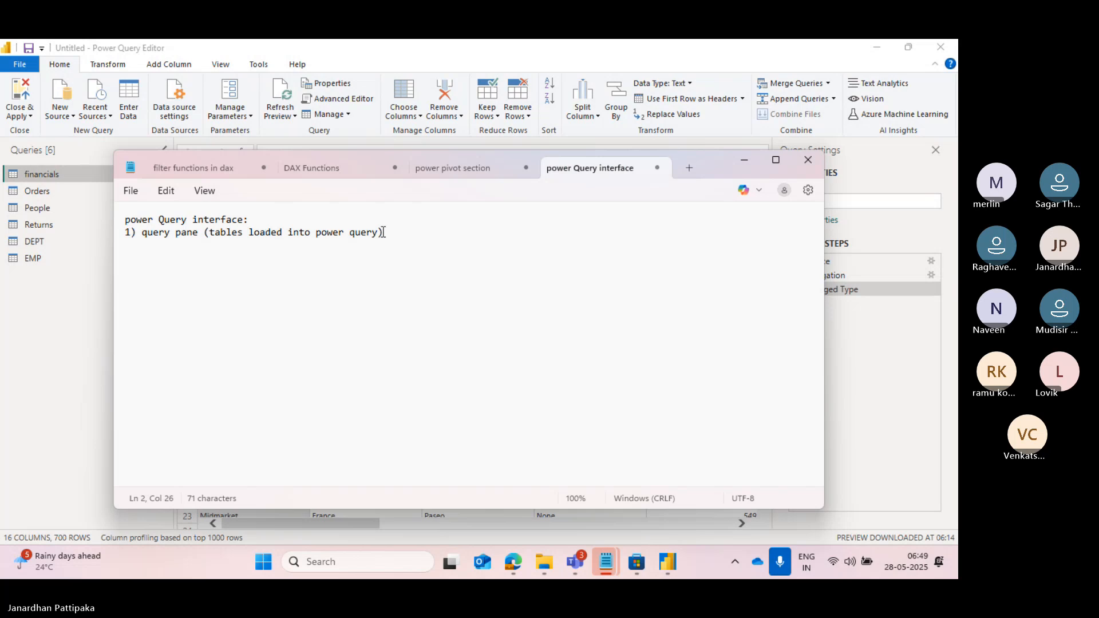
{"action": "left_click", "coordinate": [391, 234]}
{"action": "key", "text": "Return"}
Switch to Power Query Editor and examine the Orders, People, Returns and DEPT data, returning to the Orders query.
{"action": "key", "text": "alt+Tab"}
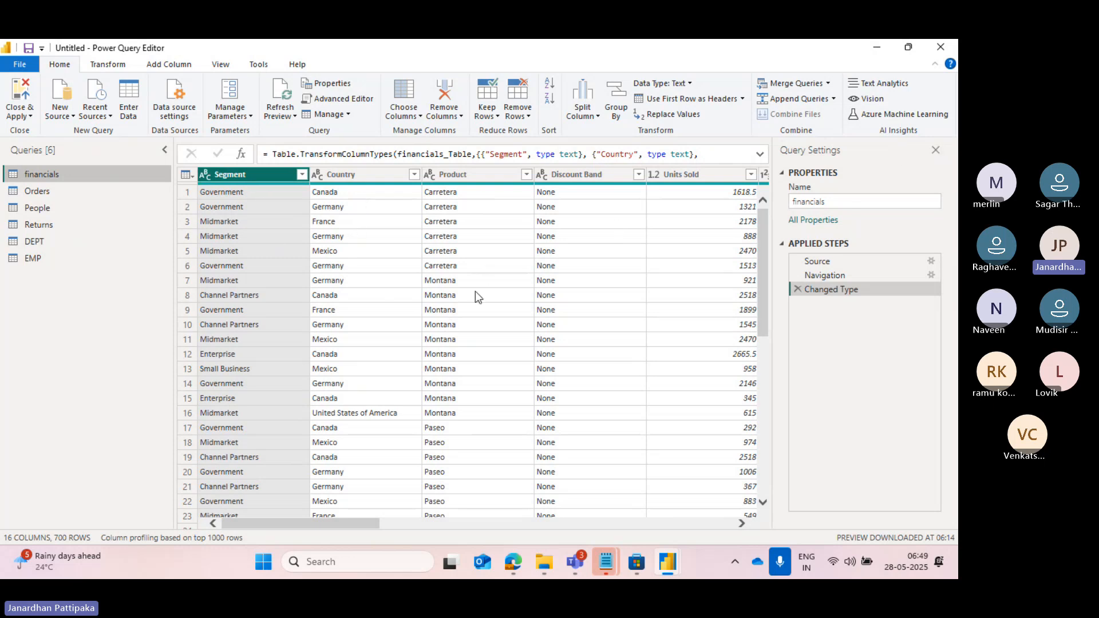
{"action": "left_click", "coordinate": [37, 195]}
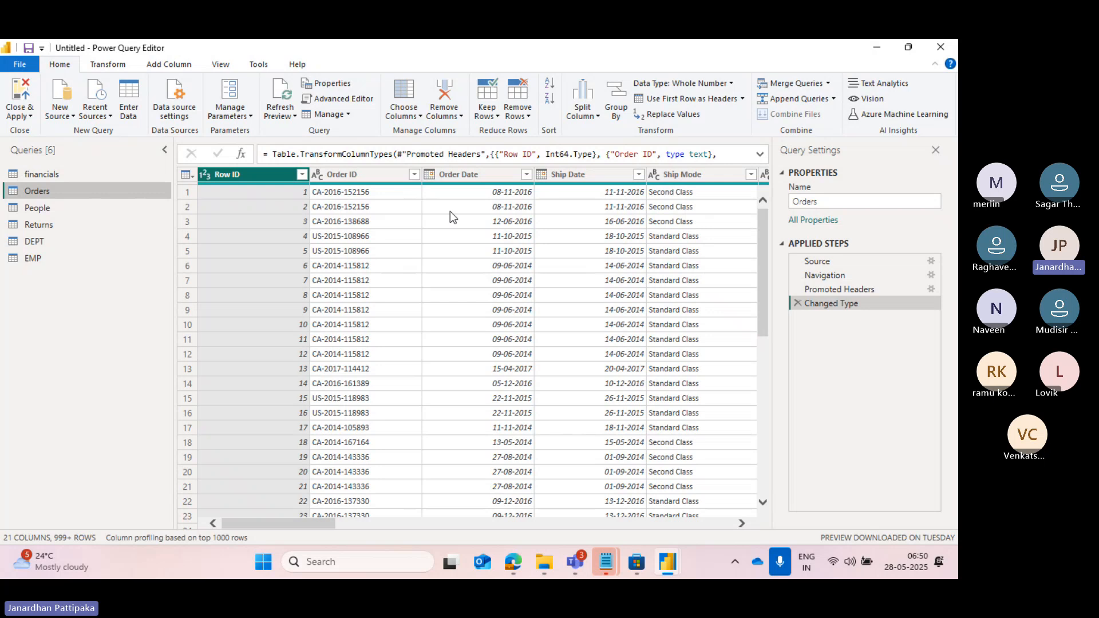
{"action": "left_click", "coordinate": [49, 208]}
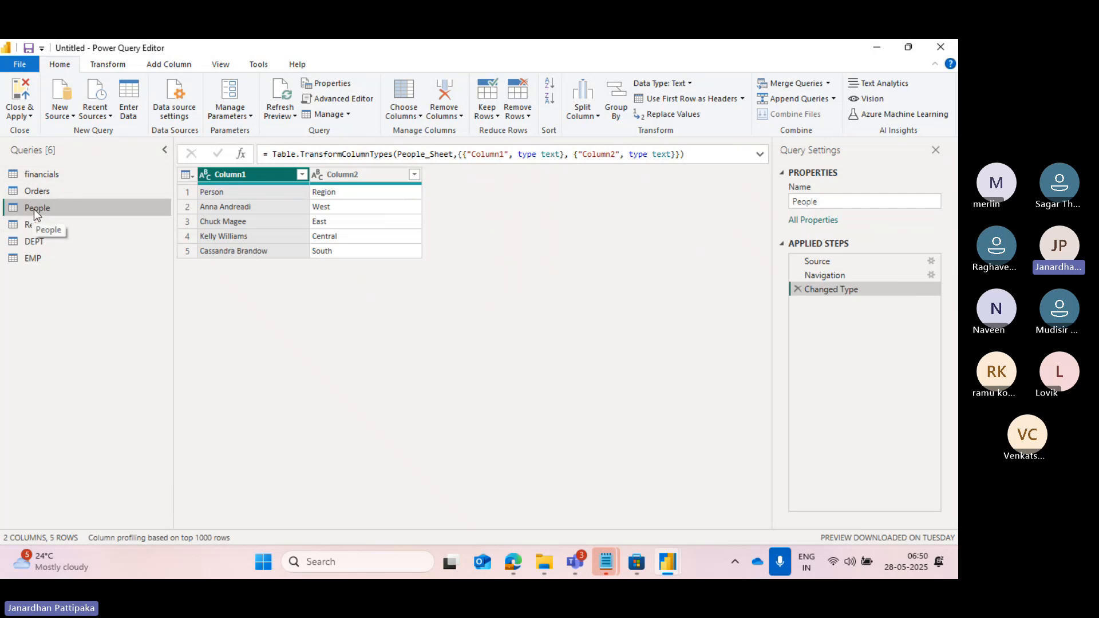
{"action": "left_click", "coordinate": [39, 226]}
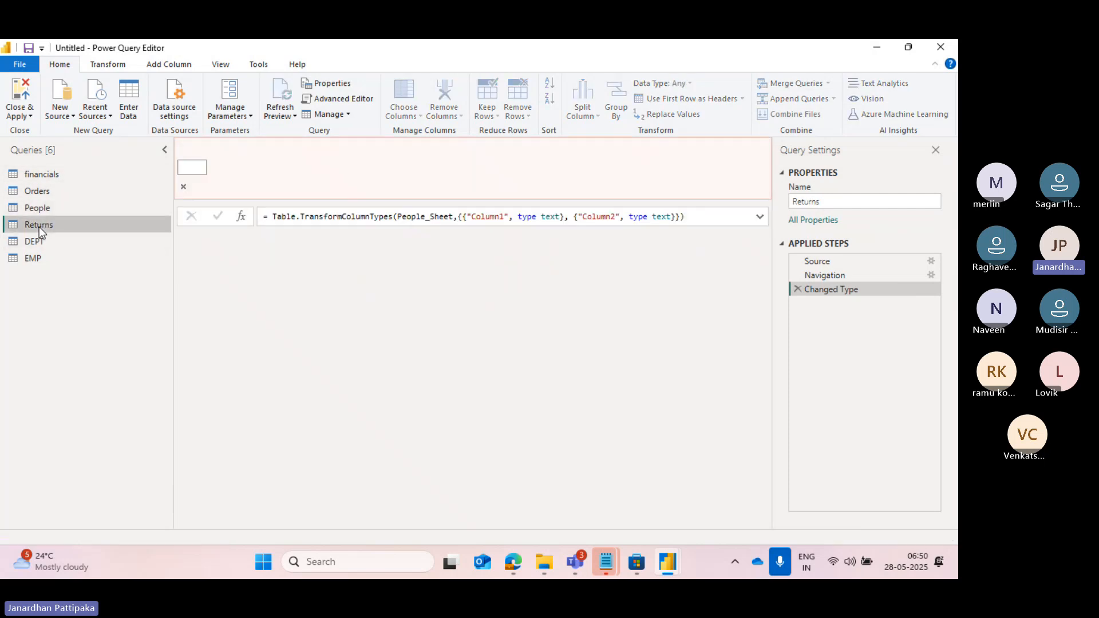
{"action": "left_click", "coordinate": [31, 241]}
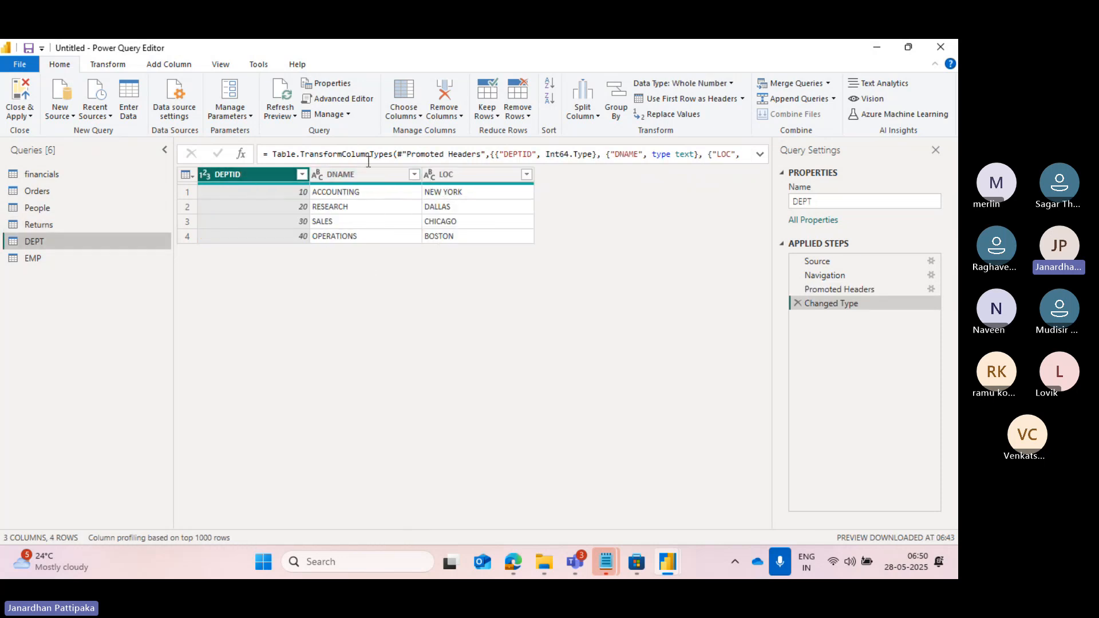
{"action": "left_click", "coordinate": [48, 190]}
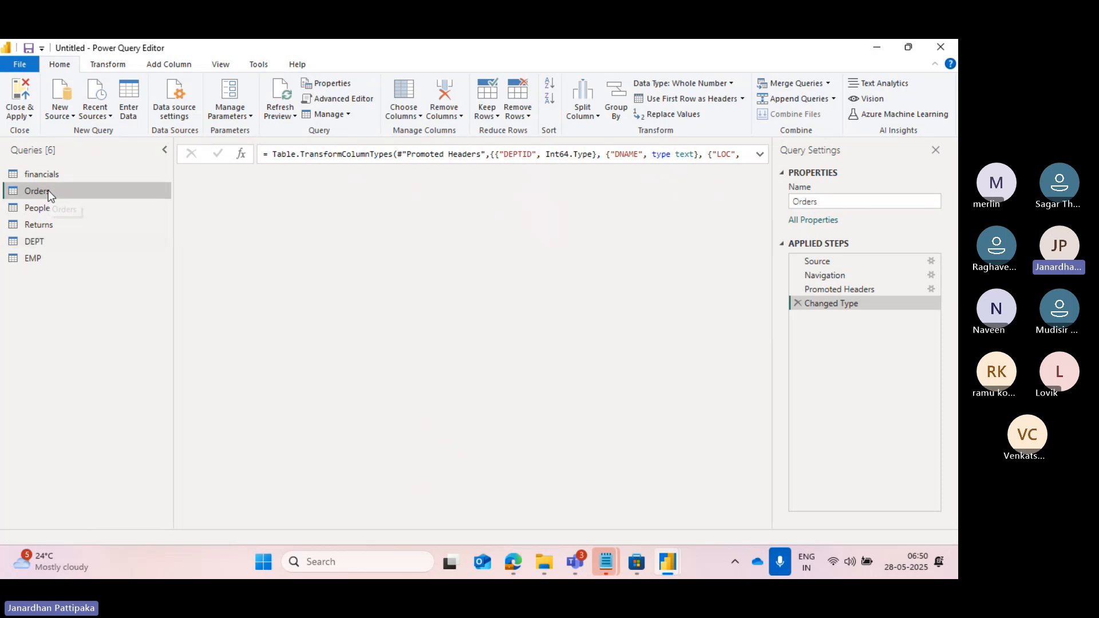
Switch to Notepad, add the note "2) data pane/results pane" and begin a third item with "3)".
{"action": "key", "text": "alt+Tab"}
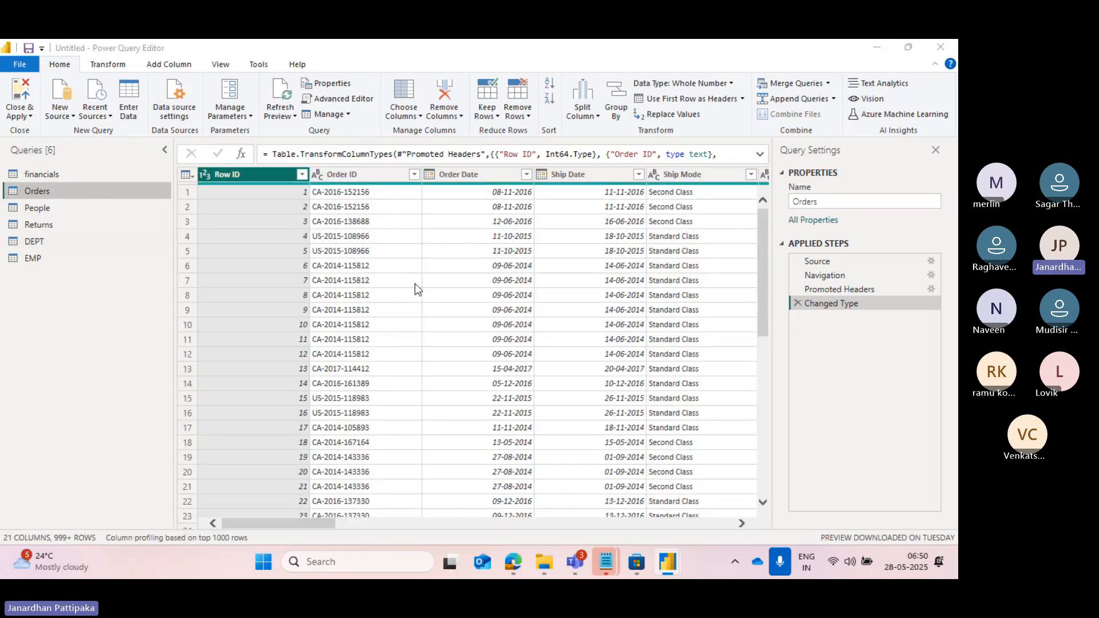
{"action": "type", "text": "ata "}
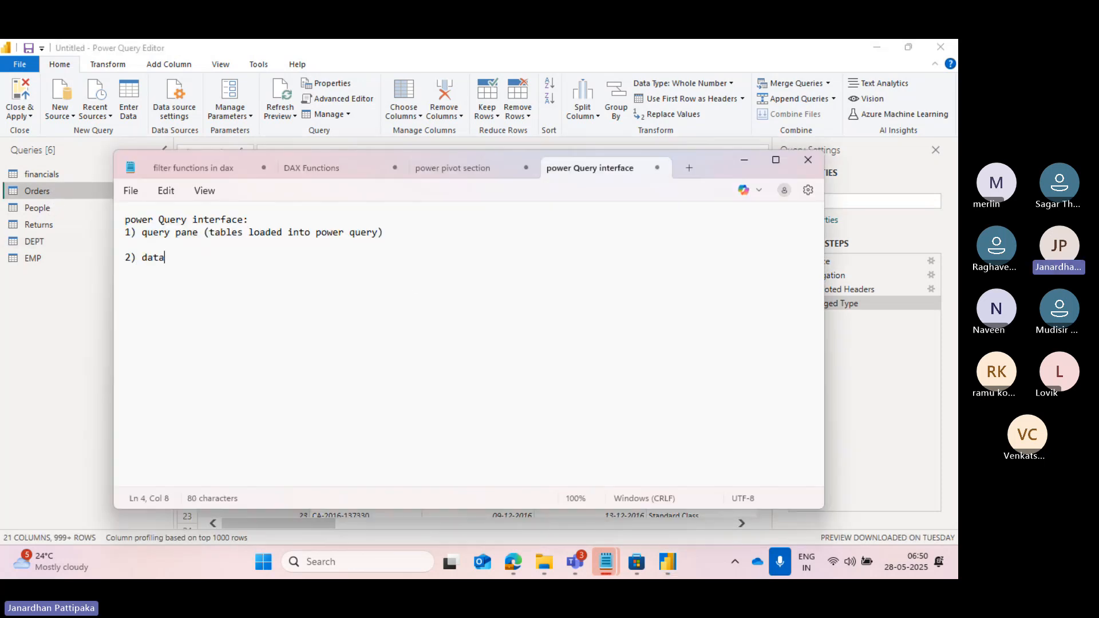
{"action": "type", "text": "pane"}
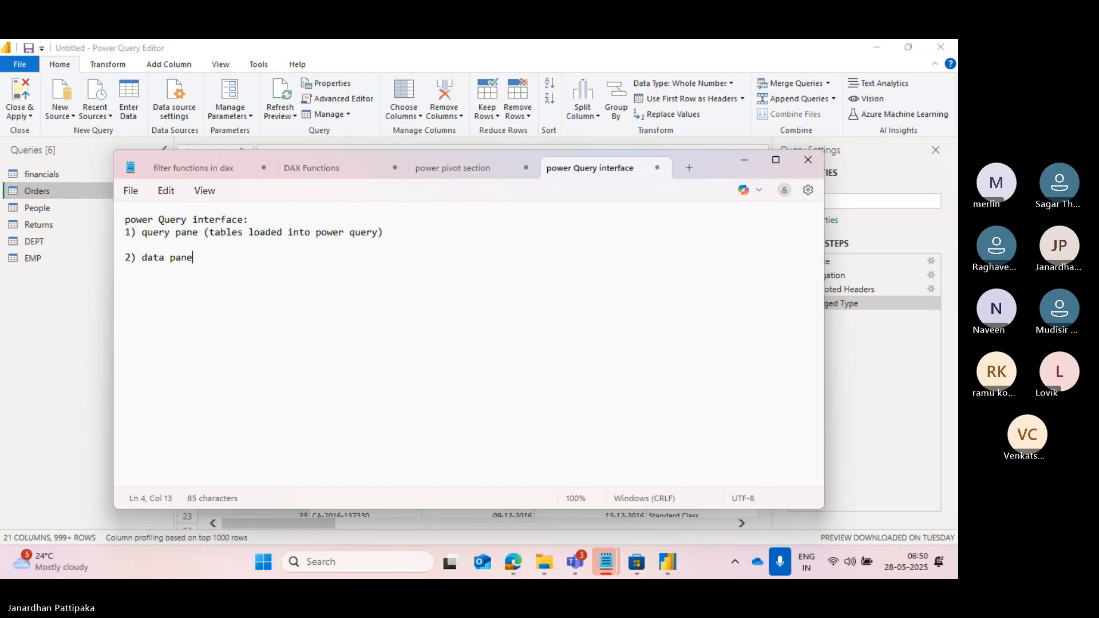
{"action": "type", "text": "?resu"}
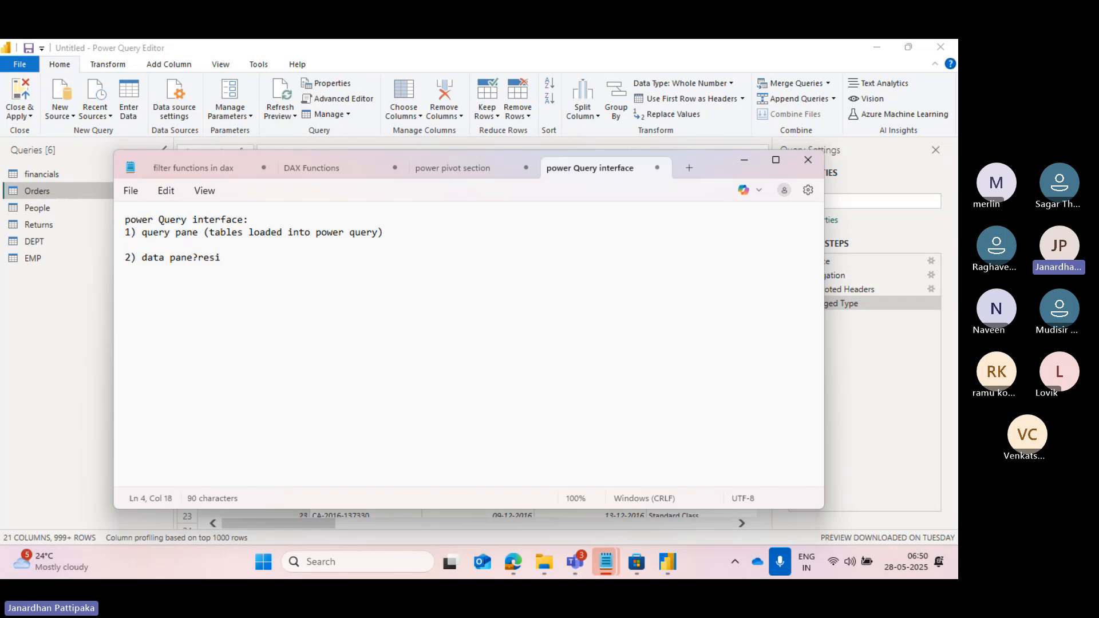
{"action": "type", "text": "lts "}
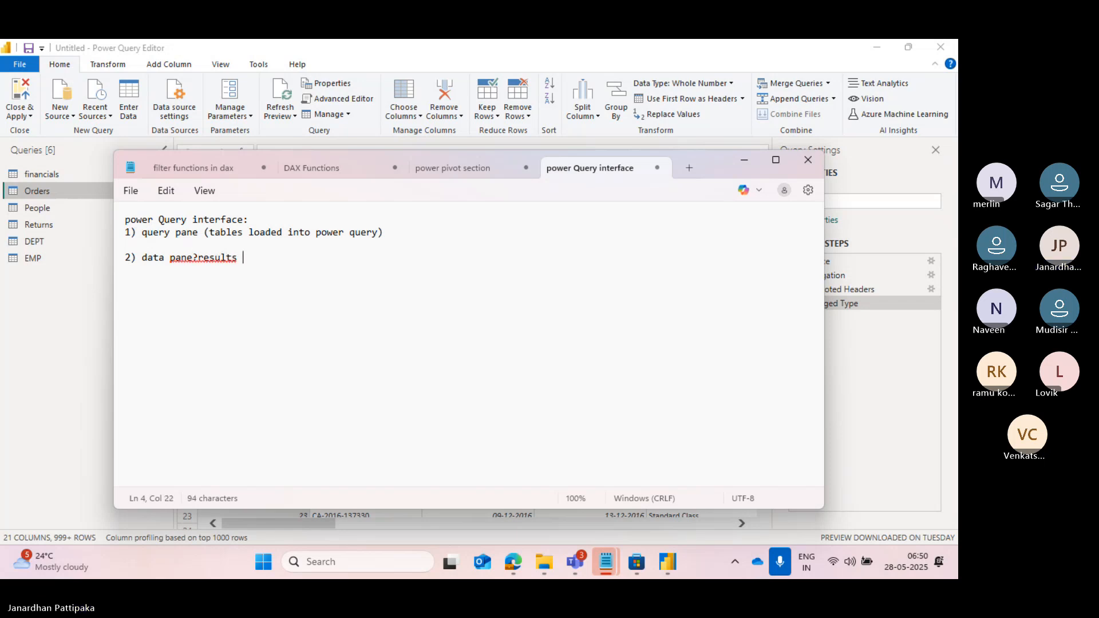
{"action": "type", "text": "pan"}
{"action": "key", "text": "BackSpace"}
{"action": "type", "text": "/"}
{"action": "key", "text": "Return"}
{"action": "key", "text": "Return"}
{"action": "type", "text": "3)"}
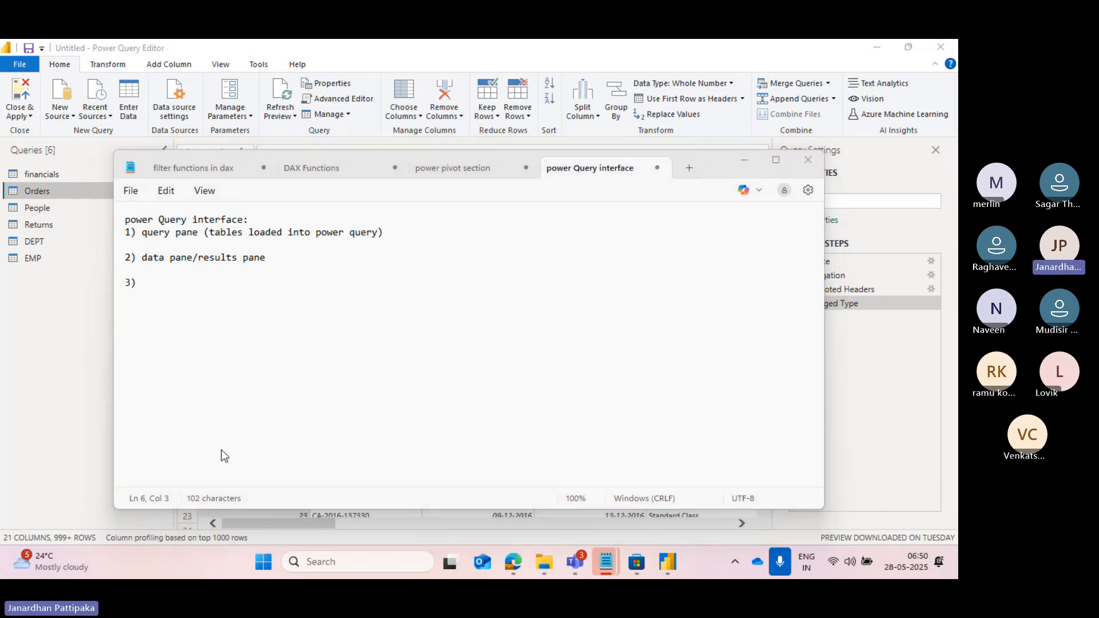
Switch to Power Query Editor and review its Transform, Add Column and View commands, returning to the Home commands.
{"action": "key", "text": "alt+Tab"}
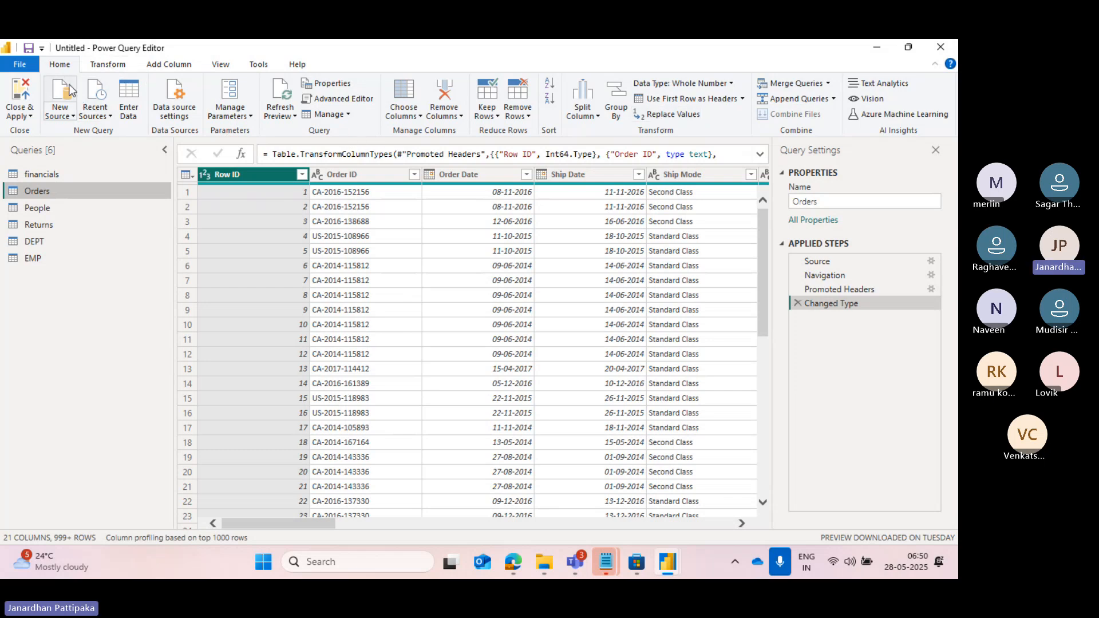
{"action": "left_click", "coordinate": [109, 65]}
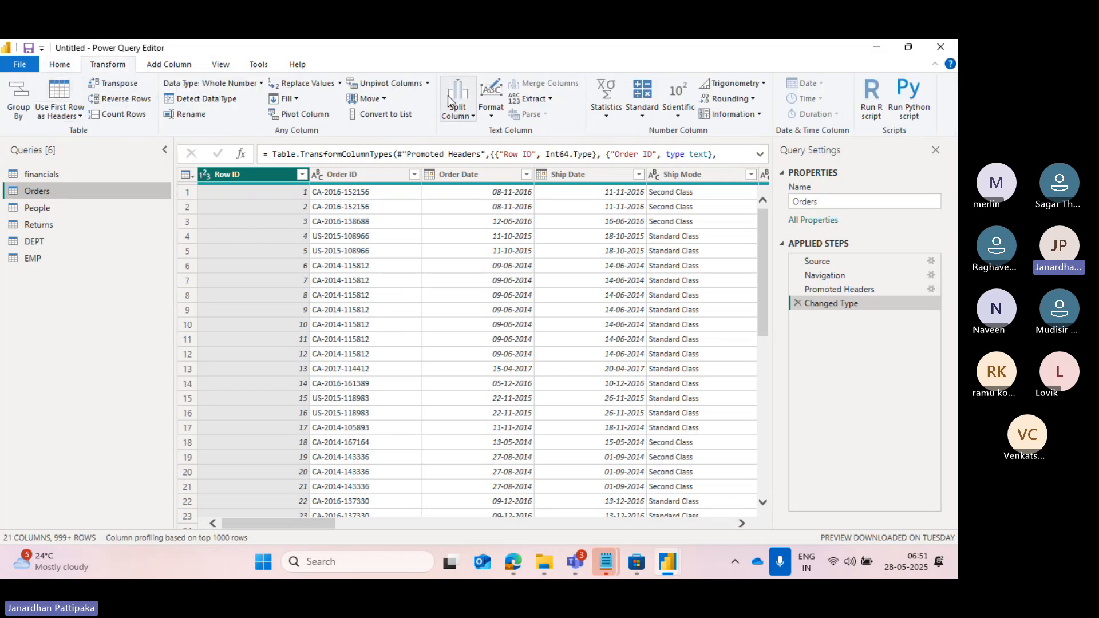
{"action": "left_click", "coordinate": [176, 68]}
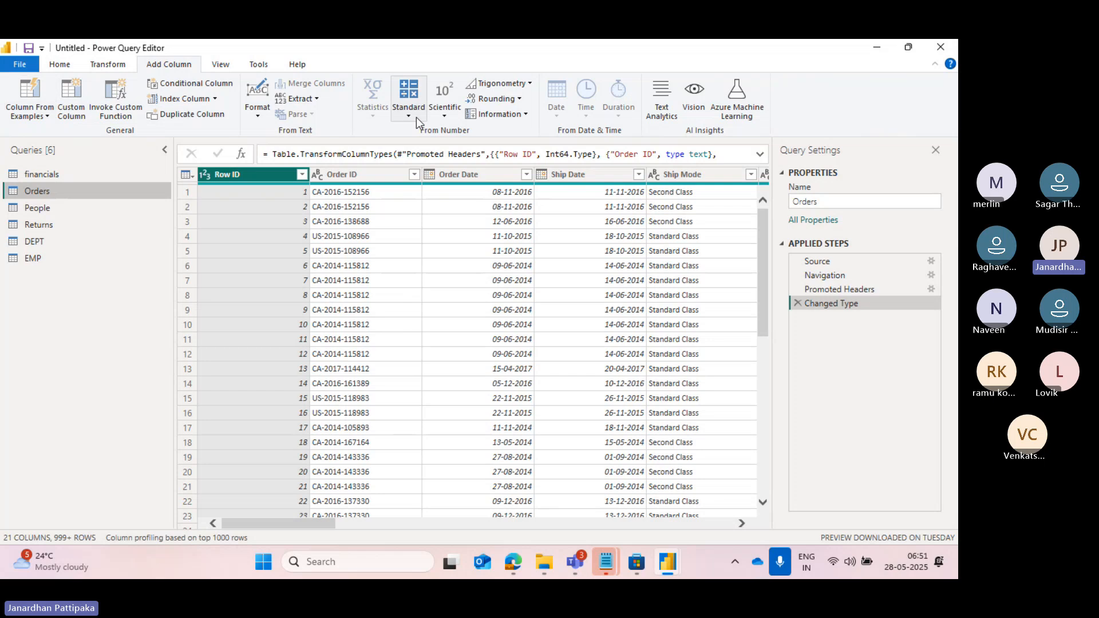
{"action": "left_click", "coordinate": [219, 68]}
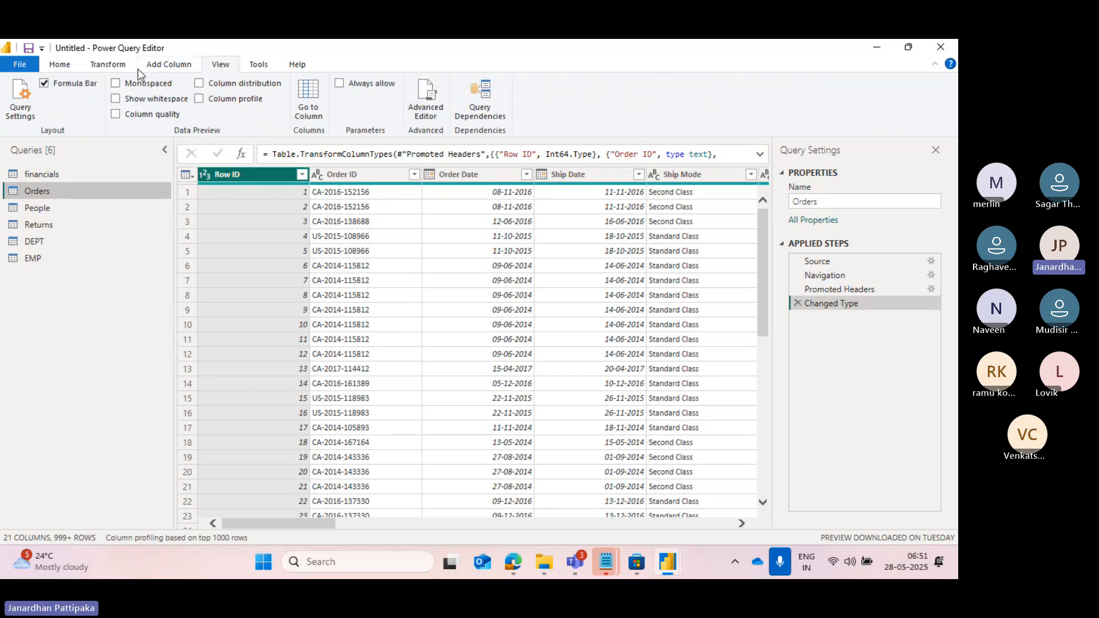
{"action": "left_click", "coordinate": [100, 70]}
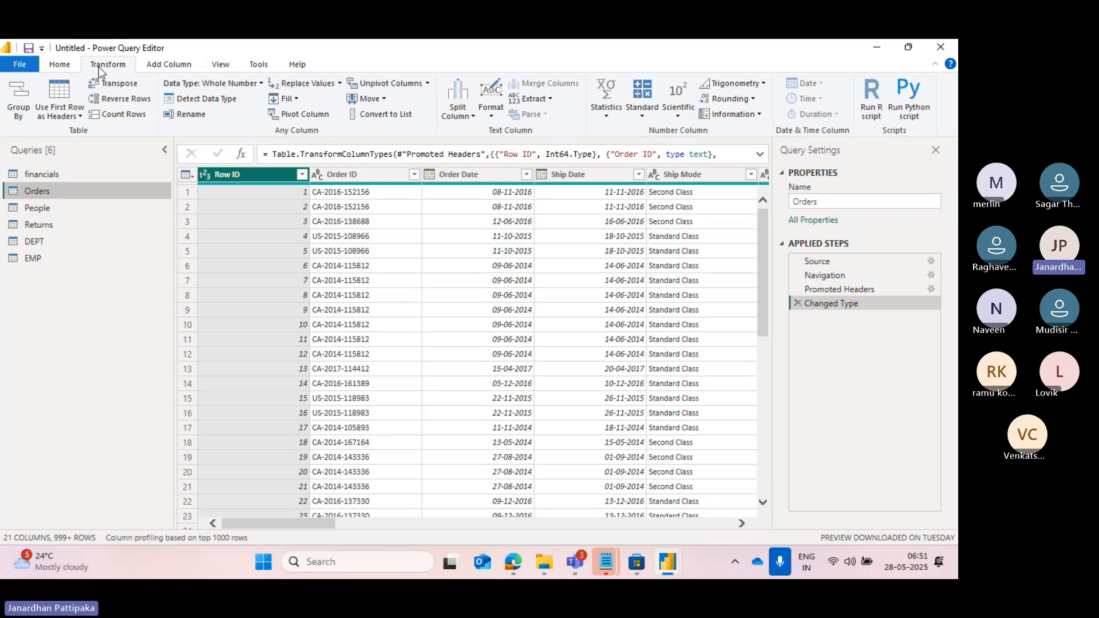
{"action": "left_click", "coordinate": [60, 69]}
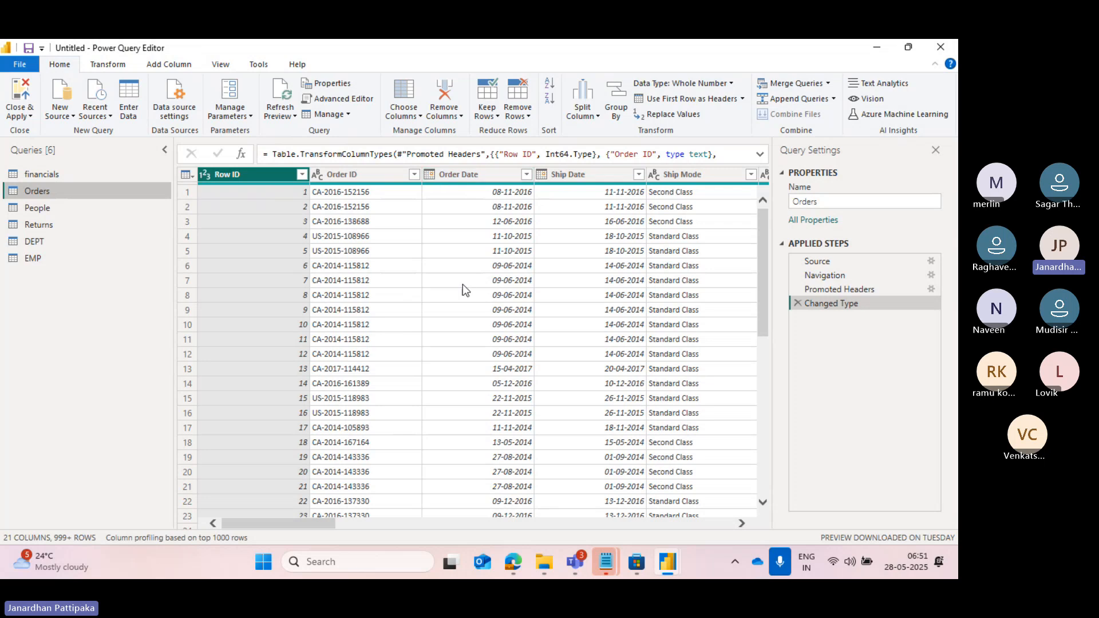
Keep only the Row ID, Order ID and Order Date columns in the Orders query with Choose Columns.
{"action": "scroll", "coordinate": [462, 284], "scroll_direction": "right", "scroll_amount": 10}
{"action": "scroll", "coordinate": [462, 284], "scroll_direction": "left", "scroll_amount": 10}
{"action": "left_click", "coordinate": [422, 118]}
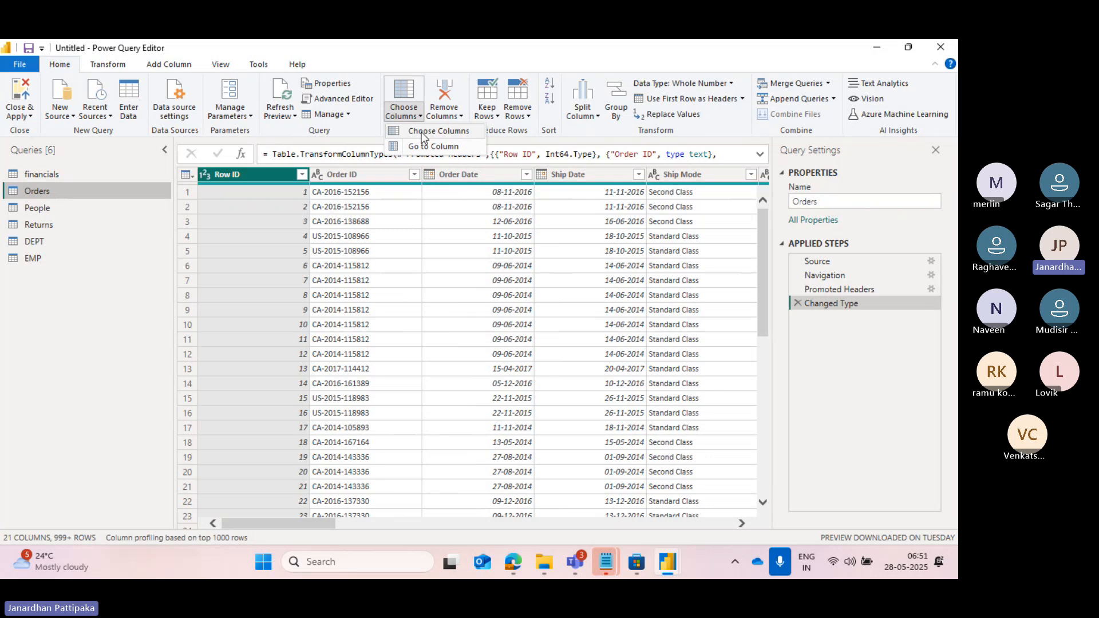
{"action": "left_click", "coordinate": [422, 132]}
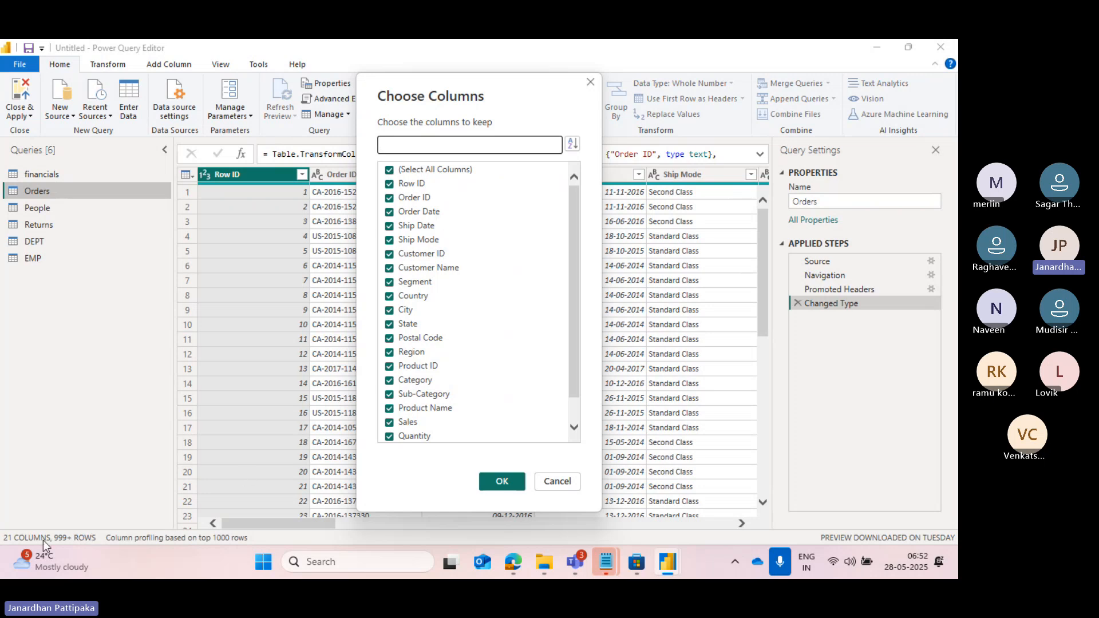
{"action": "left_click", "coordinate": [390, 171]}
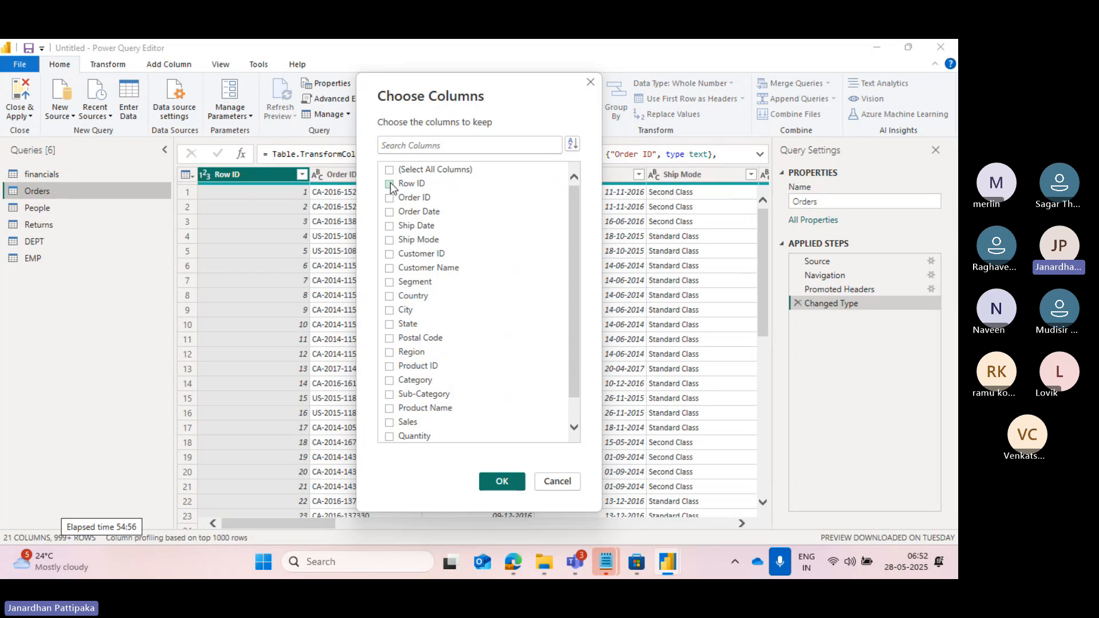
{"action": "left_click", "coordinate": [390, 184]}
{"action": "left_click", "coordinate": [390, 199]}
{"action": "left_click", "coordinate": [497, 482]}
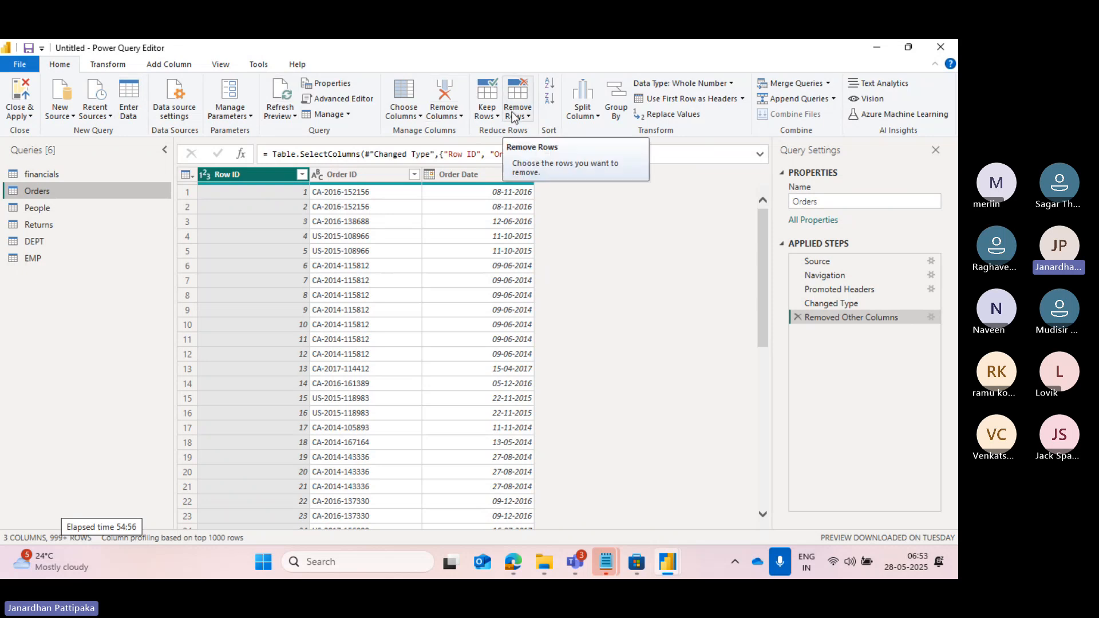
Check the Transform commands again for the reduced Orders query and return to the Home commands.
{"action": "left_click", "coordinate": [111, 65]}
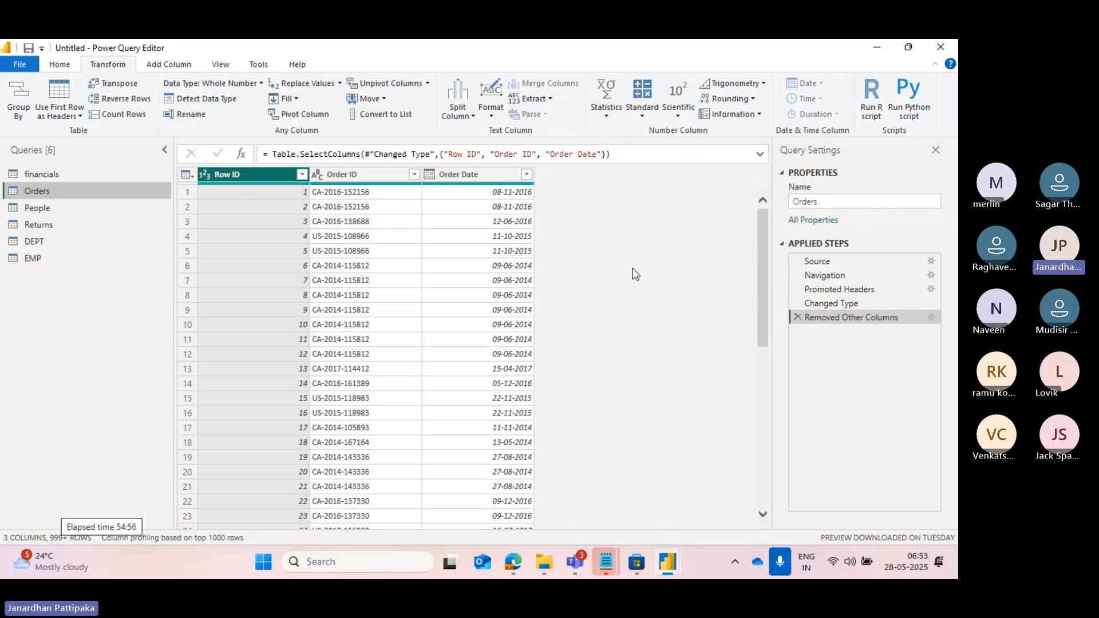
{"action": "left_click", "coordinate": [56, 67]}
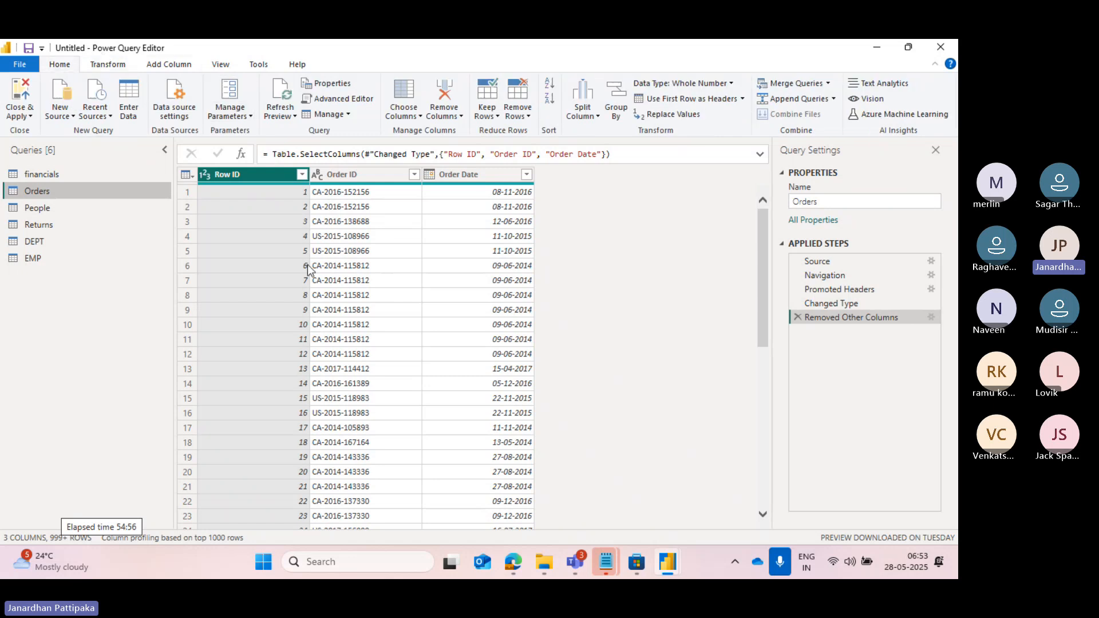
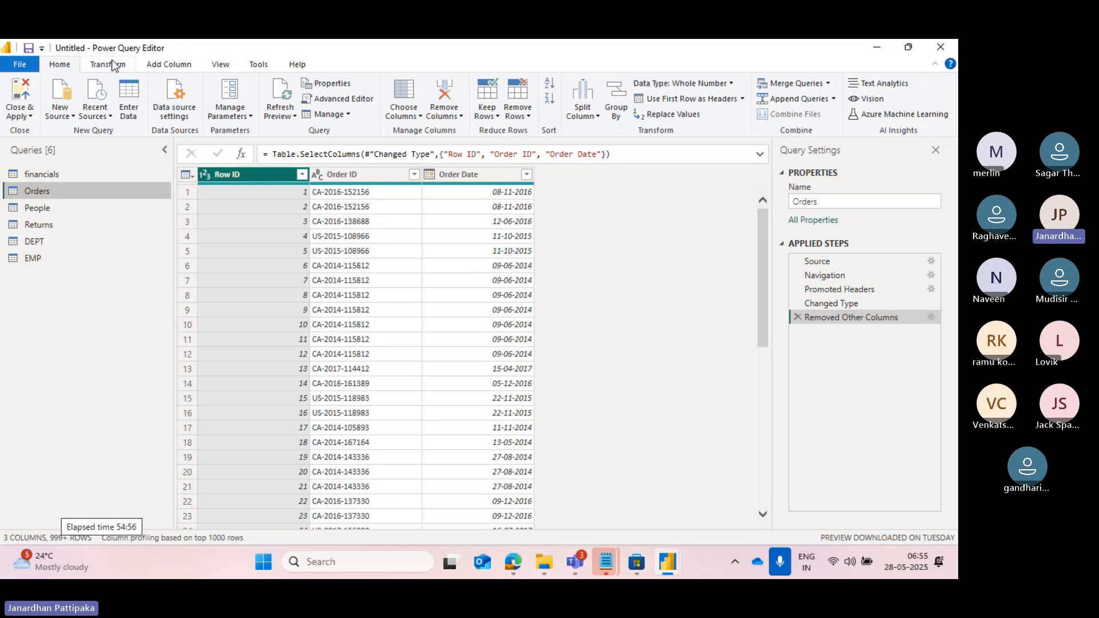
Remove the Row ID column from the Orders query, and delete the resulting Removed Columns applied step.
{"action": "left_click", "coordinate": [459, 117]}
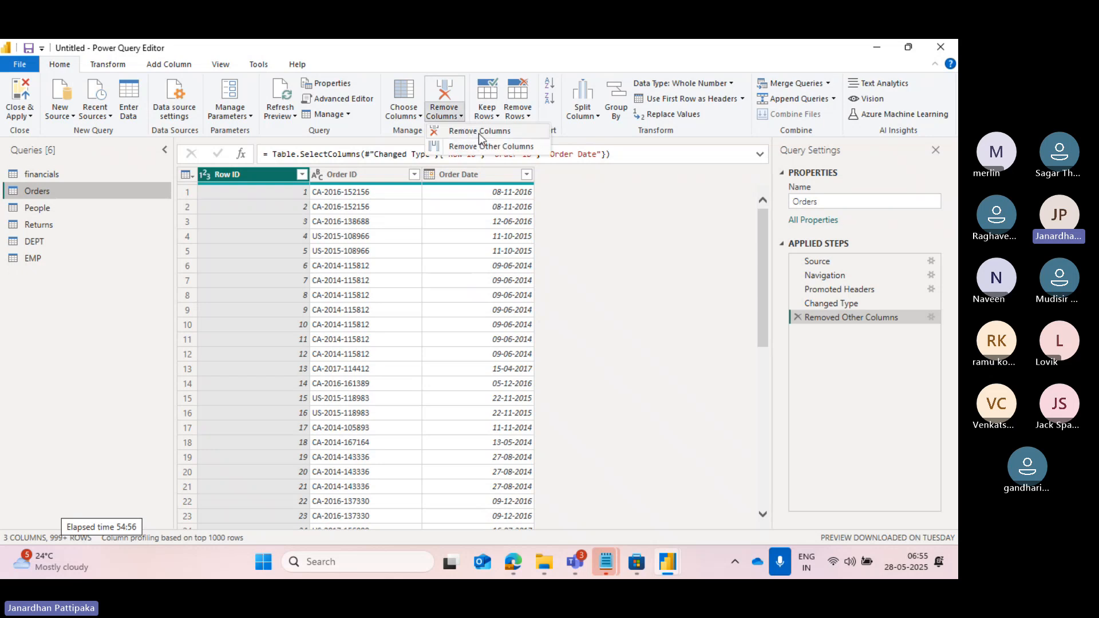
{"action": "left_click", "coordinate": [479, 133]}
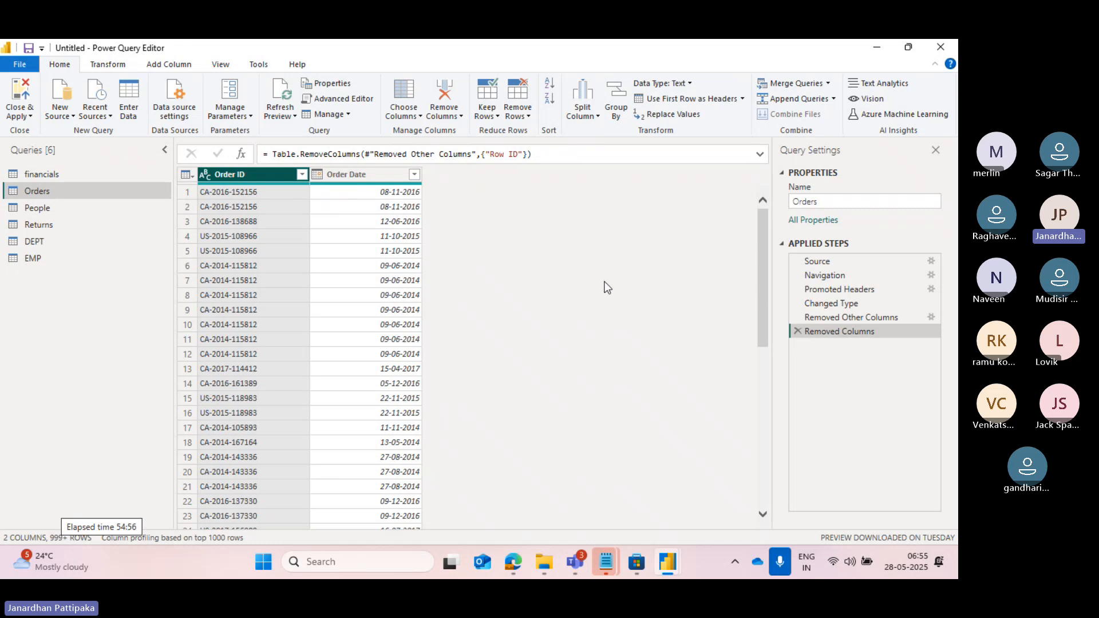
{"action": "left_click", "coordinate": [816, 331]}
{"action": "left_click", "coordinate": [798, 330]}
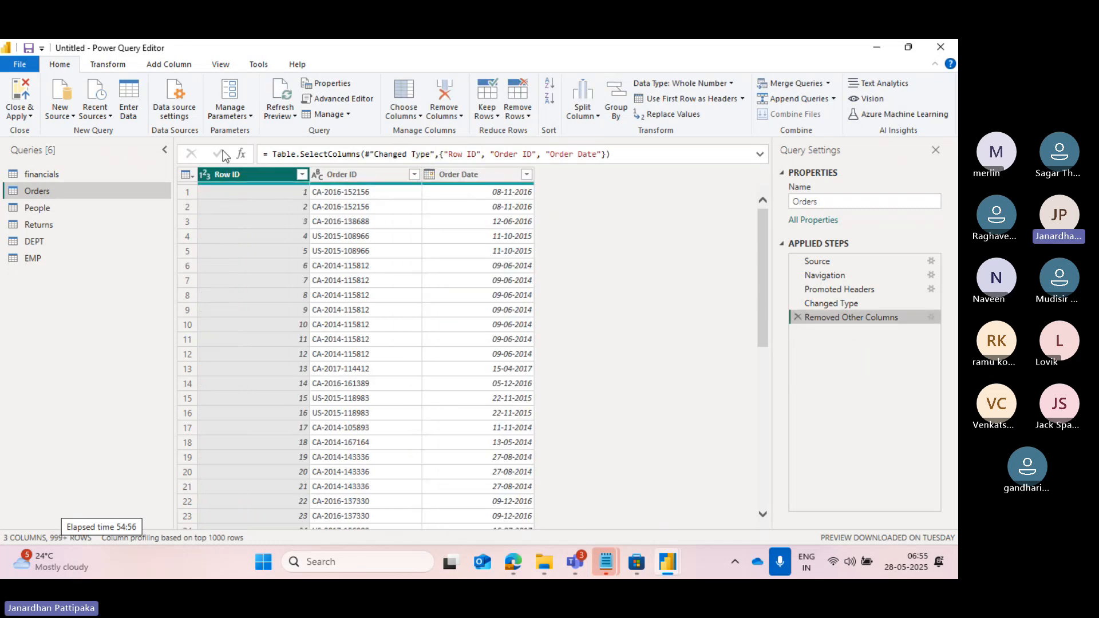
Remove the Order Date column from the Orders query.
{"action": "left_click", "coordinate": [456, 174]}
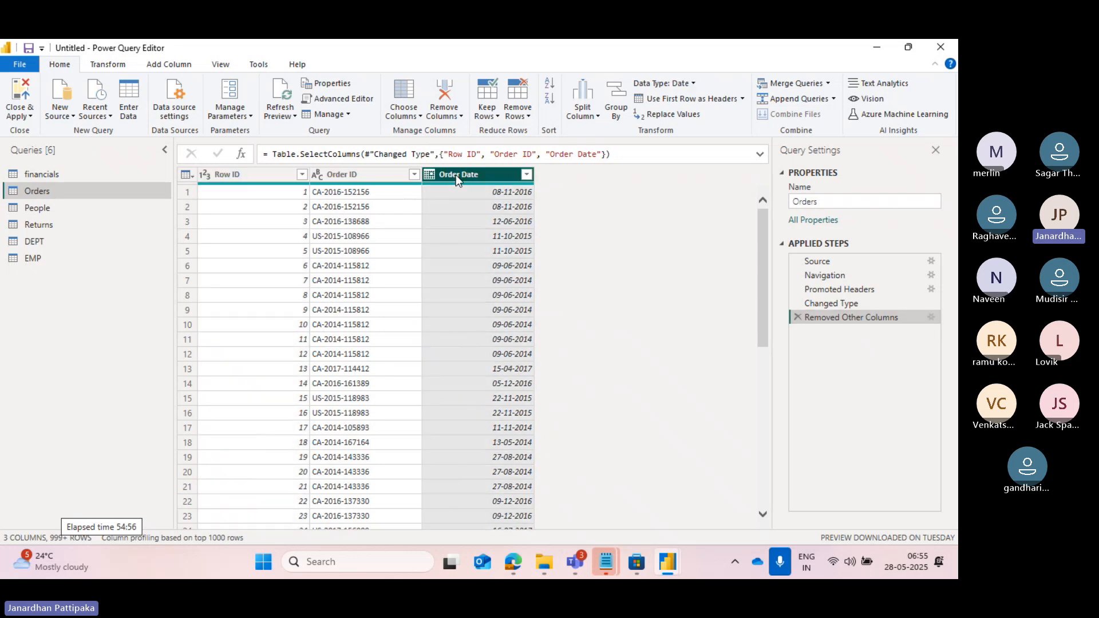
{"action": "left_click", "coordinate": [459, 117]}
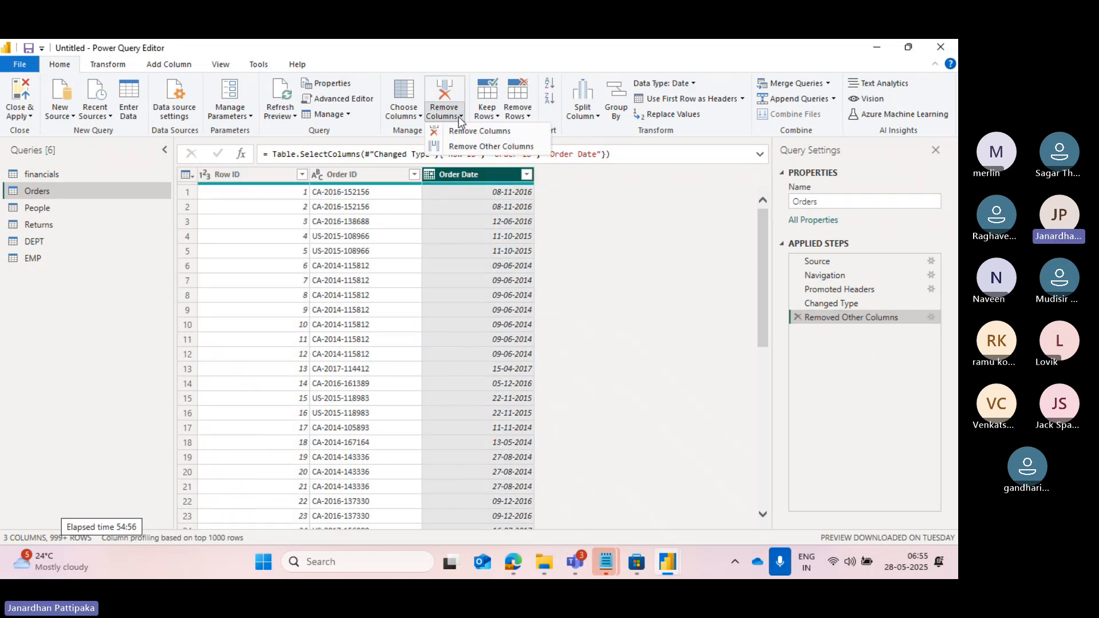
{"action": "left_click", "coordinate": [473, 133]}
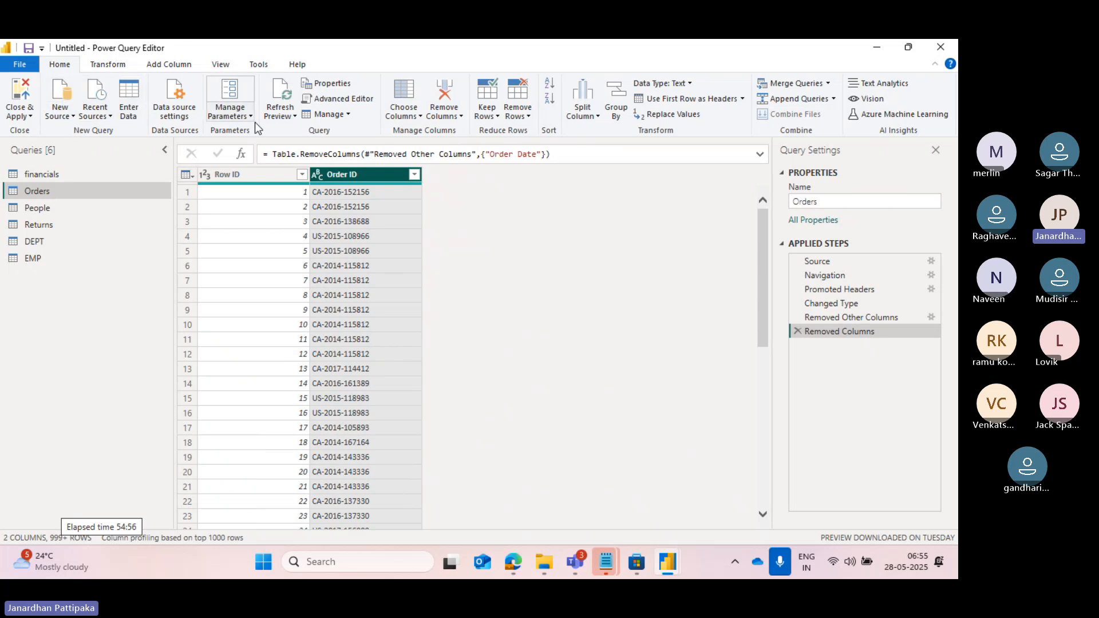
Review the Transform and Add Column commands available for the Orders query, comparing them with the Home commands.
{"action": "left_click", "coordinate": [126, 65]}
{"action": "left_click", "coordinate": [165, 65]}
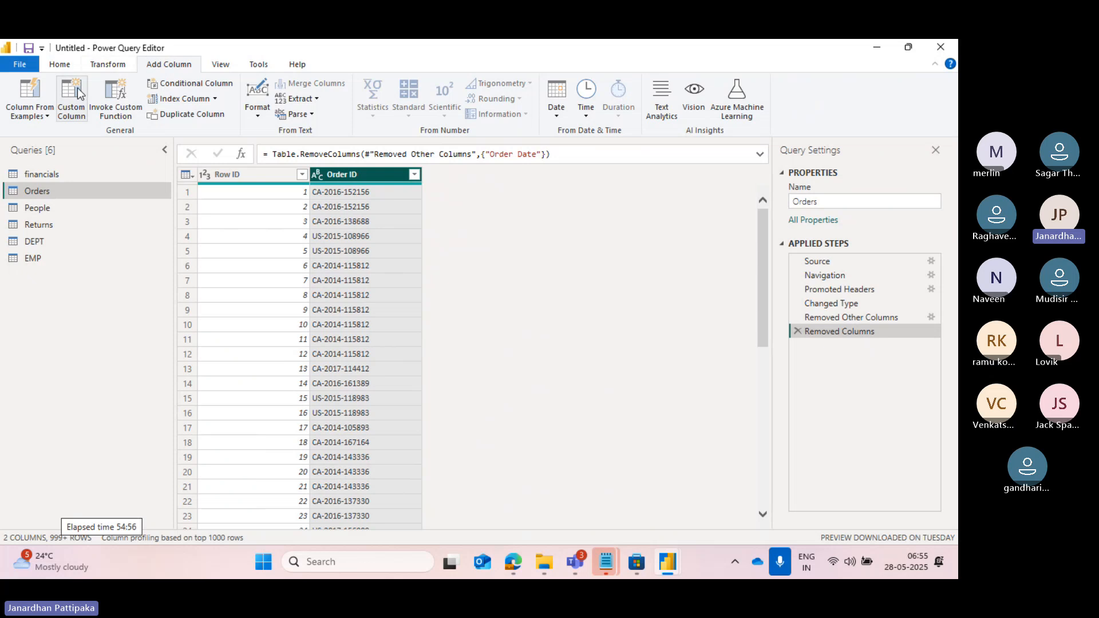
{"action": "left_click", "coordinate": [60, 64]}
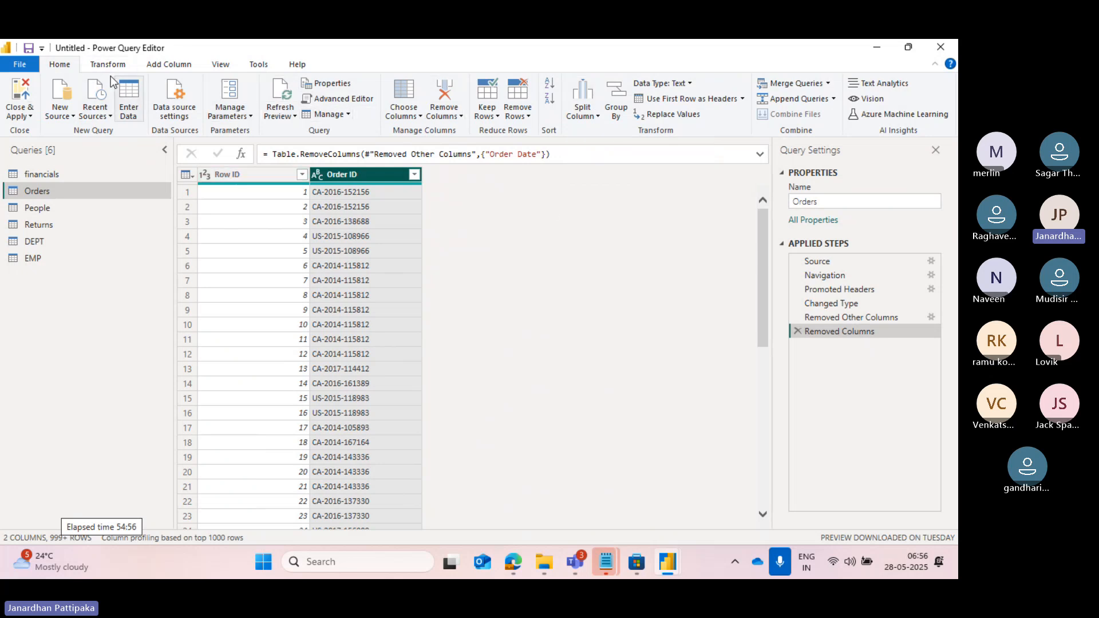
{"action": "left_click", "coordinate": [94, 67]}
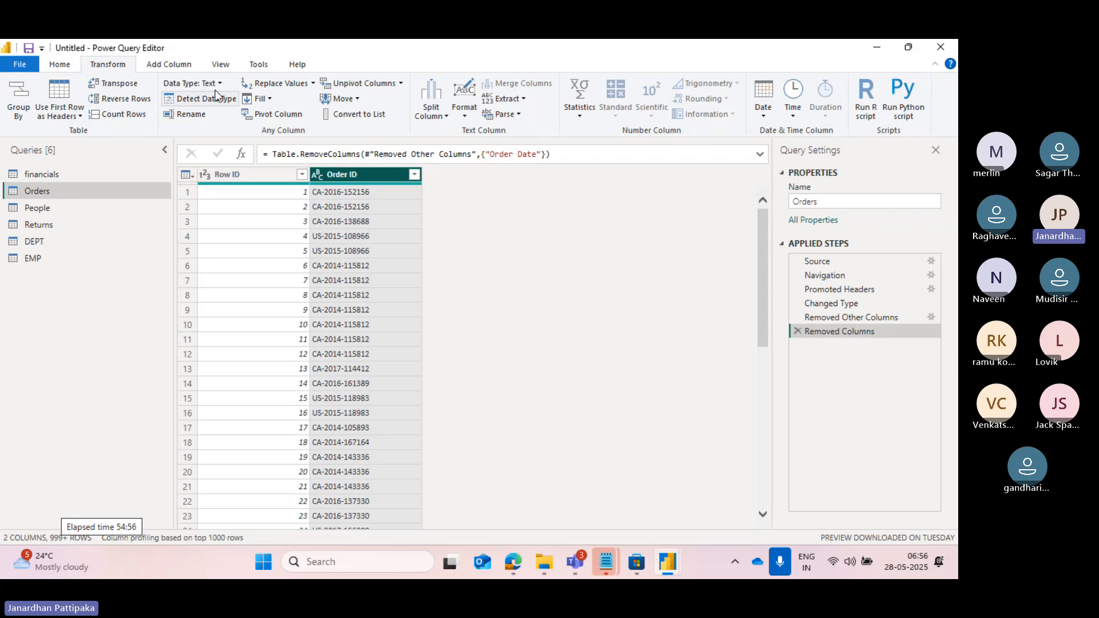
{"action": "left_click", "coordinate": [172, 65]}
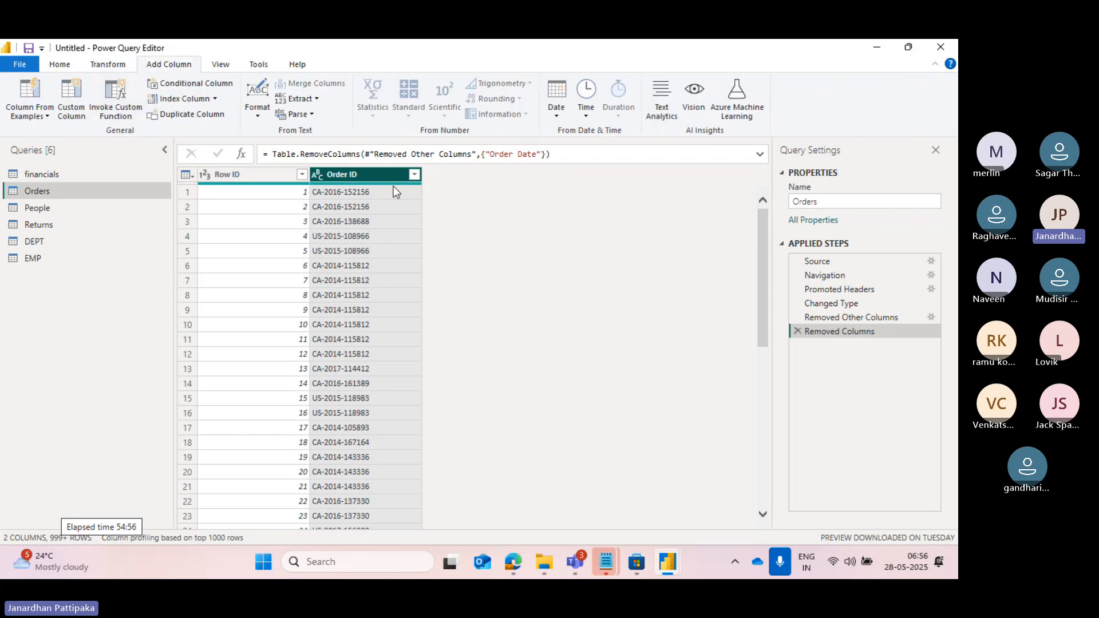
Switch to Notepad, complete the third note as "3) power query ribbon/ribbon pane" and begin a fourth item with "4)".
{"action": "key", "text": "alt+Tab"}
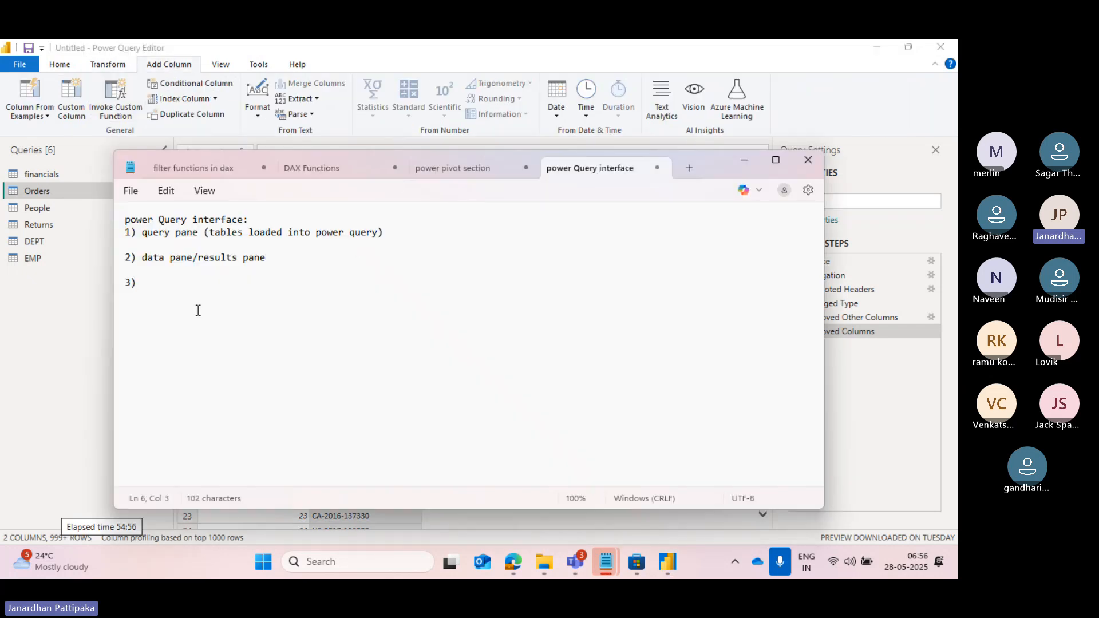
{"action": "type", "text": "power query ribbon"}
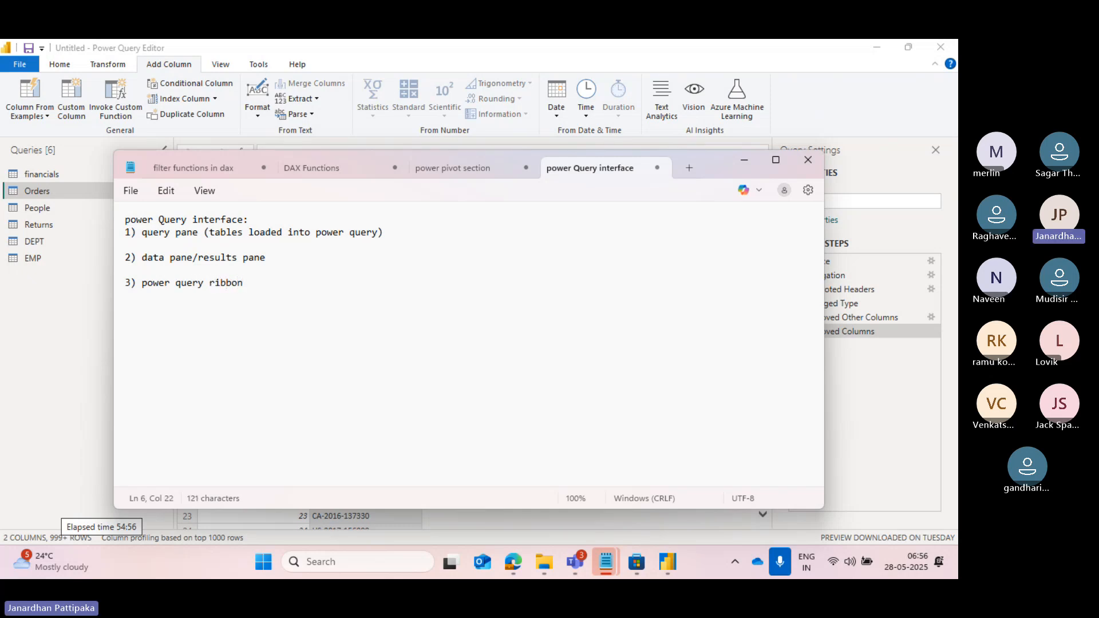
{"action": "type", "text": "?ribbon pane"}
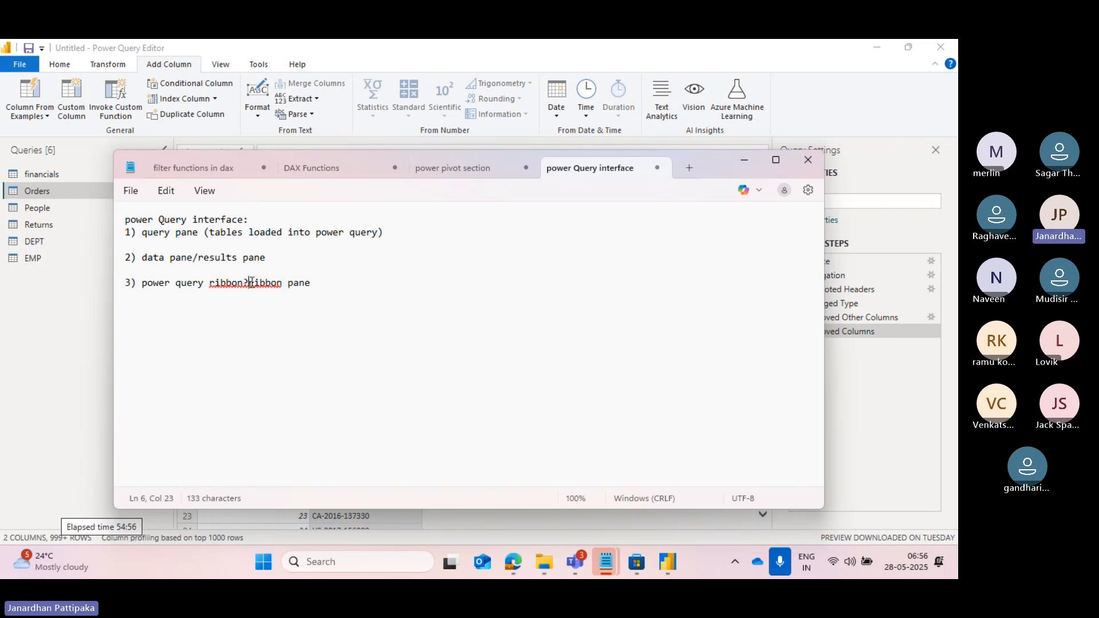
{"action": "key", "text": "BackSpace"}
{"action": "type", "text": "/"}
{"action": "key", "text": "Return"}
{"action": "type", "text": "4)"}
Switch to Power Query Editor, return to the Home commands and examine the query settings of Orders.
{"action": "key", "text": "alt+Tab"}
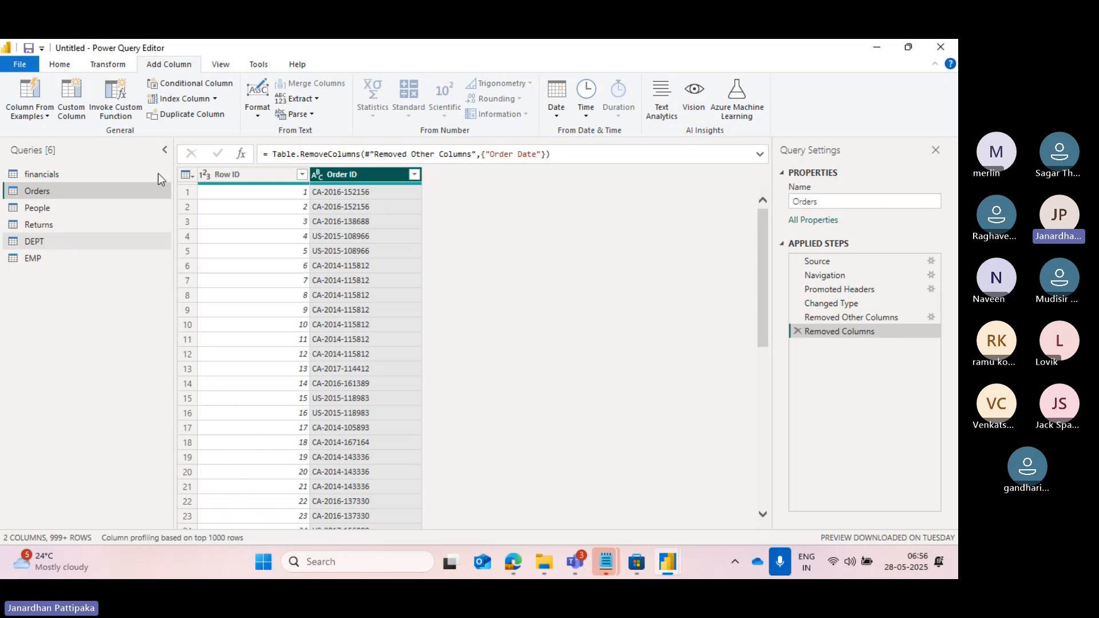
{"action": "left_click", "coordinate": [62, 67]}
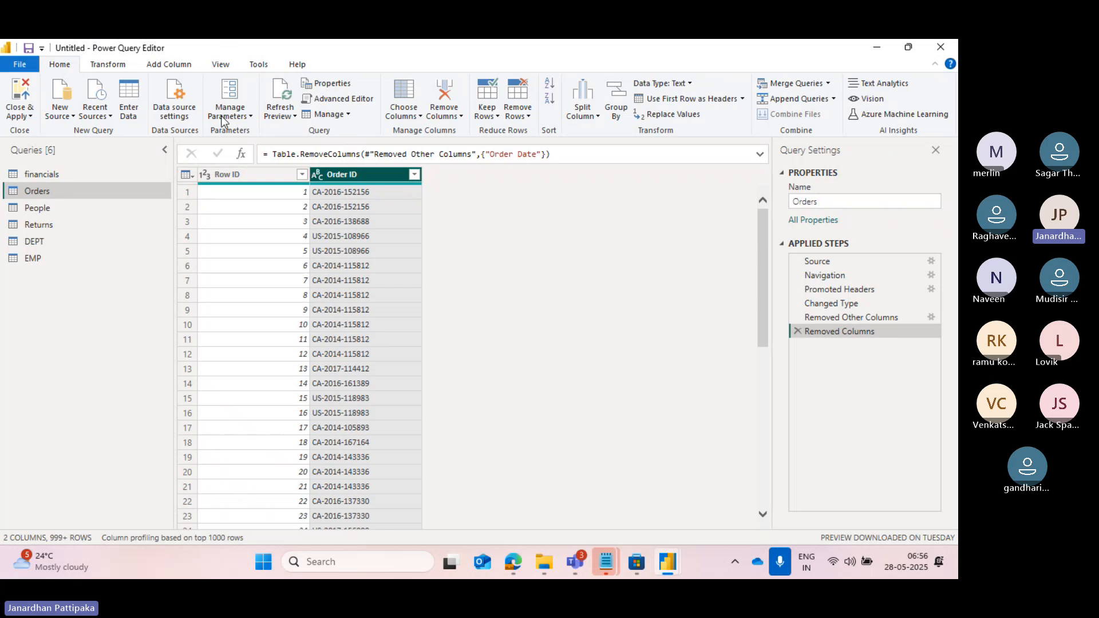
{"action": "key", "text": "alt+Tab"}
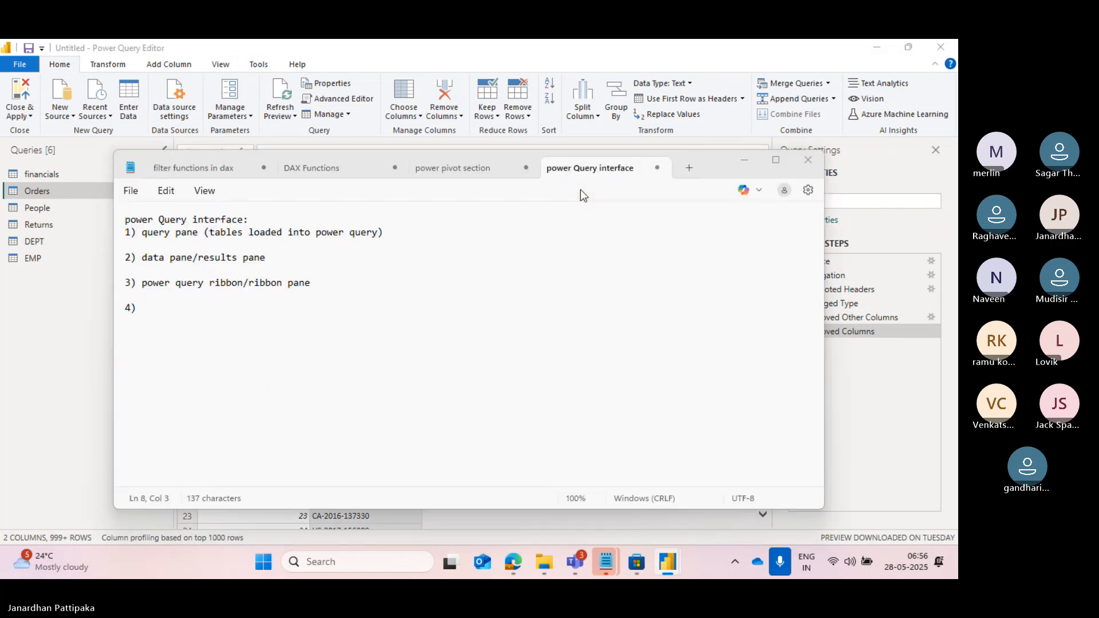
{"action": "key", "text": "alt+Tab"}
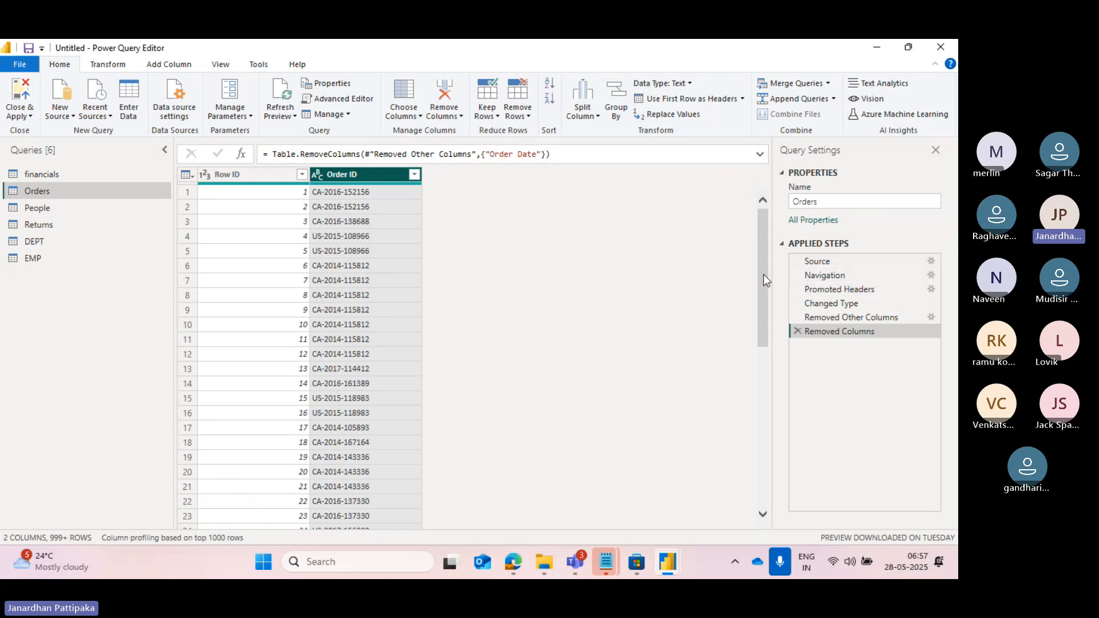
Switch to Notepad and complete the fourth note as "4) query setting pane".
{"action": "key", "text": "alt+Tab"}
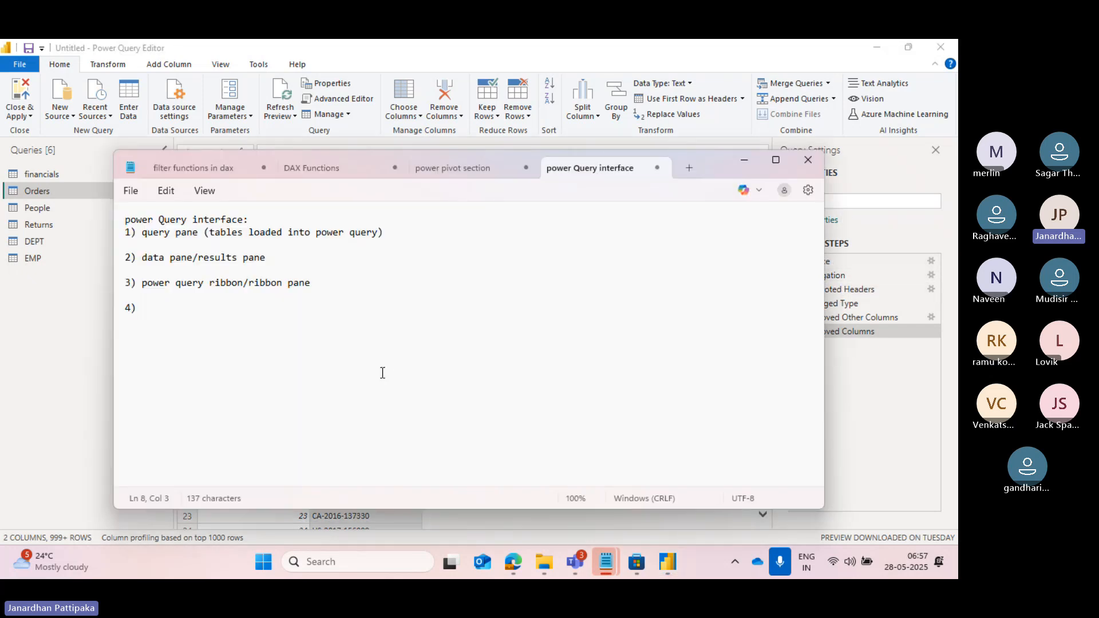
{"action": "type", "text": "query "}
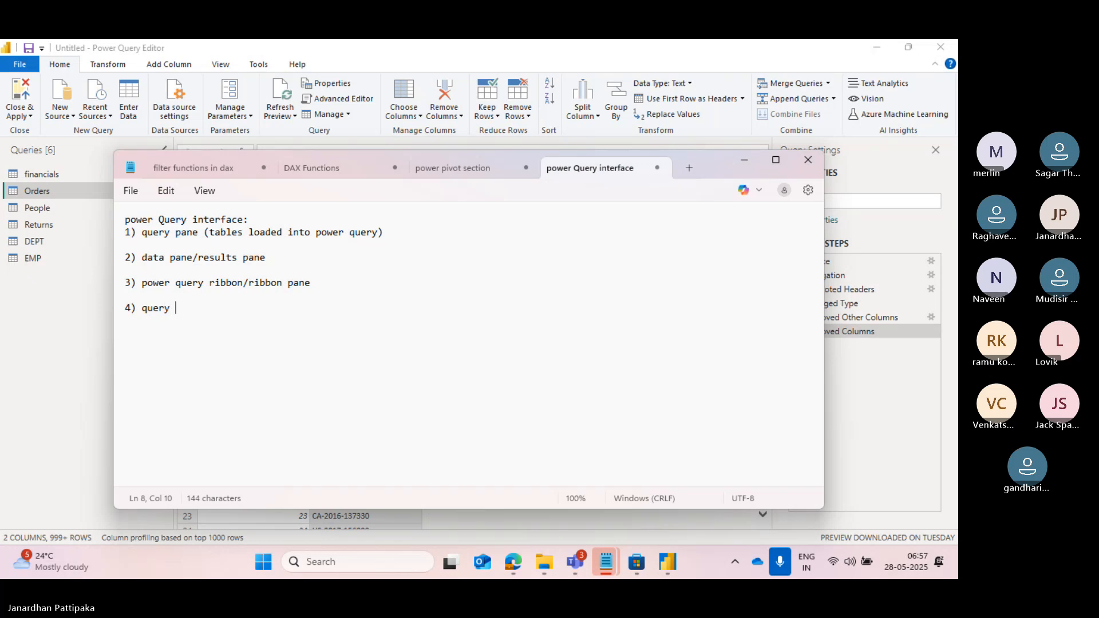
{"action": "type", "text": "setting "}
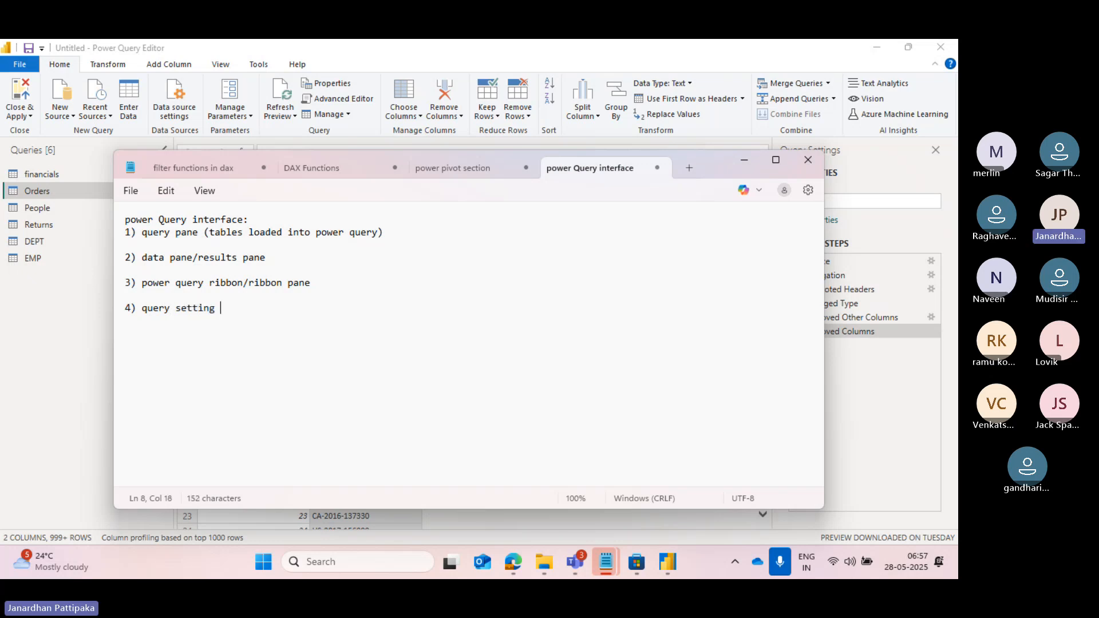
{"action": "type", "text": "pane"}
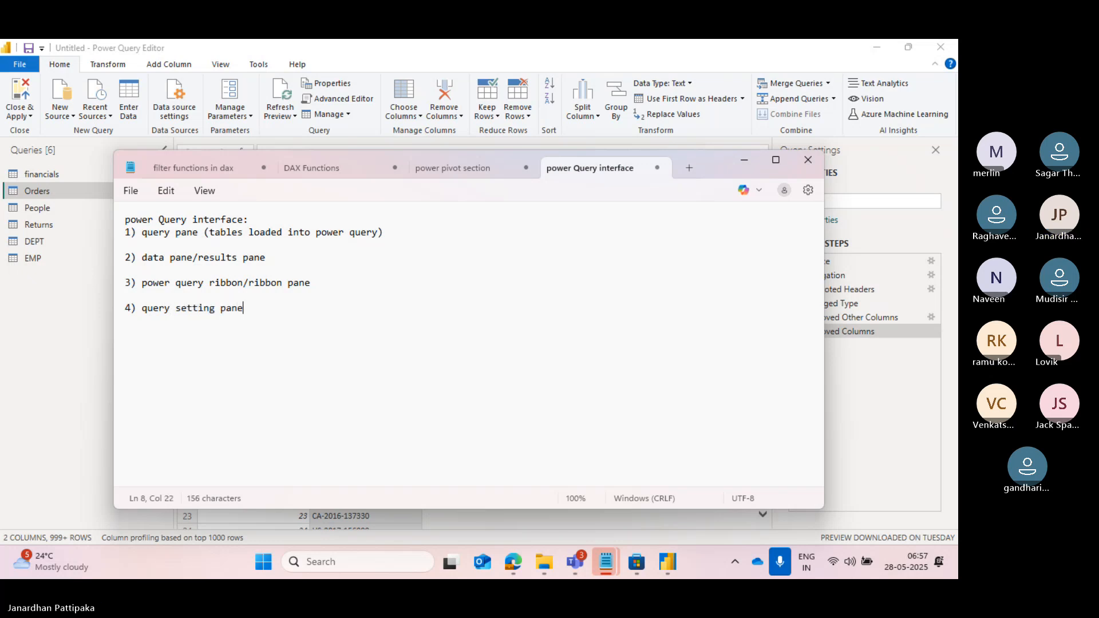
Switch to Power Query Editor and delete the Removed Columns and Removed Other Columns applied steps from Orders.
{"action": "key", "text": "alt+Tab"}
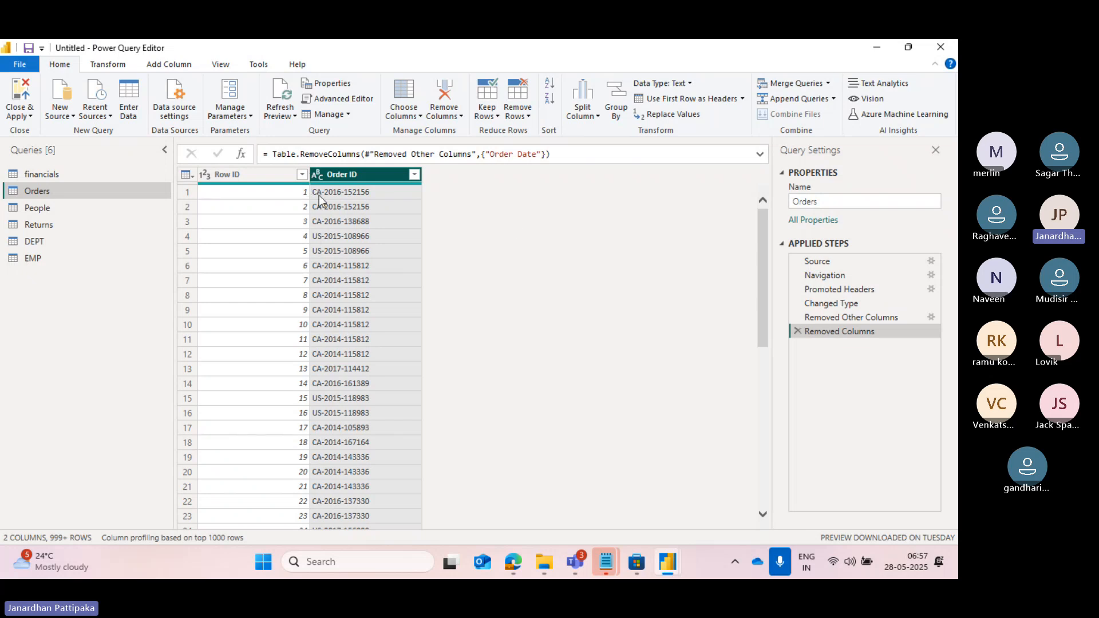
{"action": "left_click", "coordinate": [796, 331]}
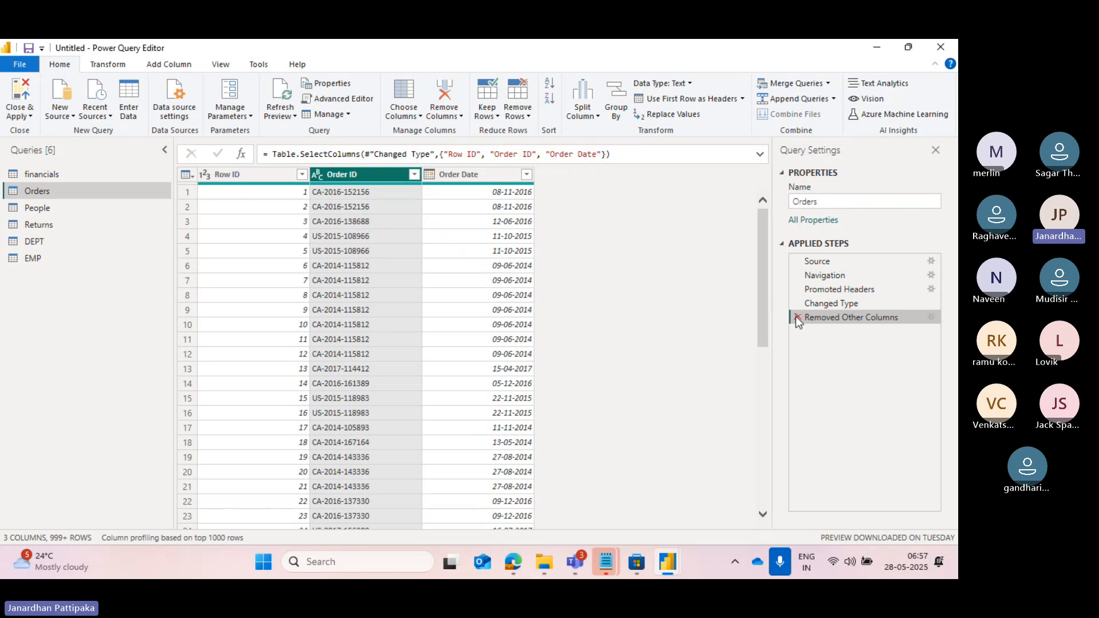
{"action": "left_click", "coordinate": [797, 318]}
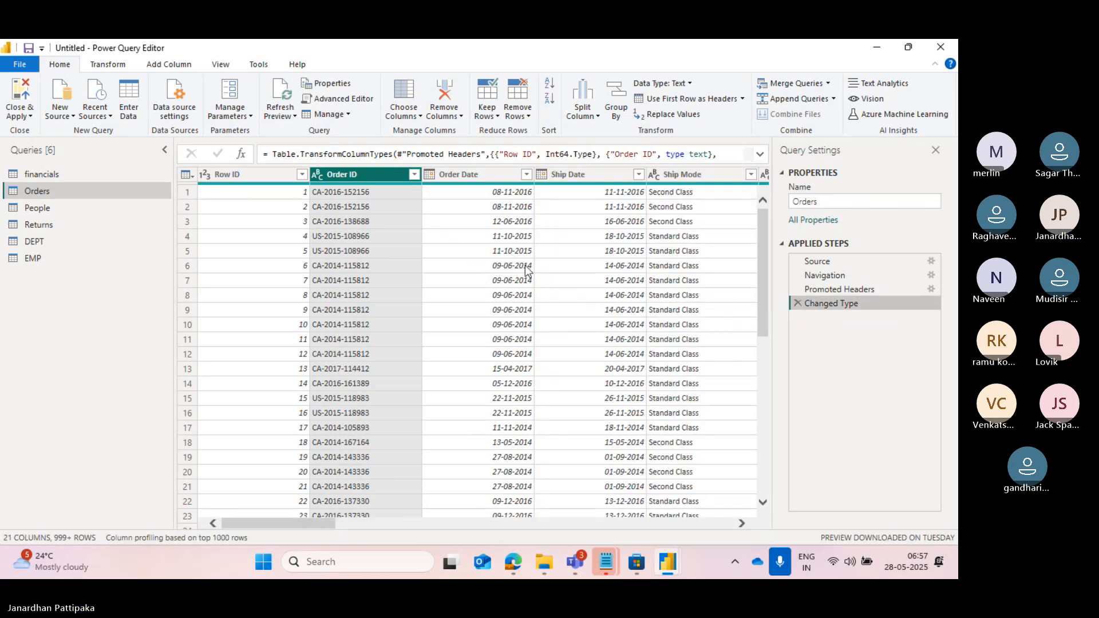
Remove the Region column from the Orders query.
{"action": "scroll", "coordinate": [526, 267], "scroll_direction": "right", "scroll_amount": 15}
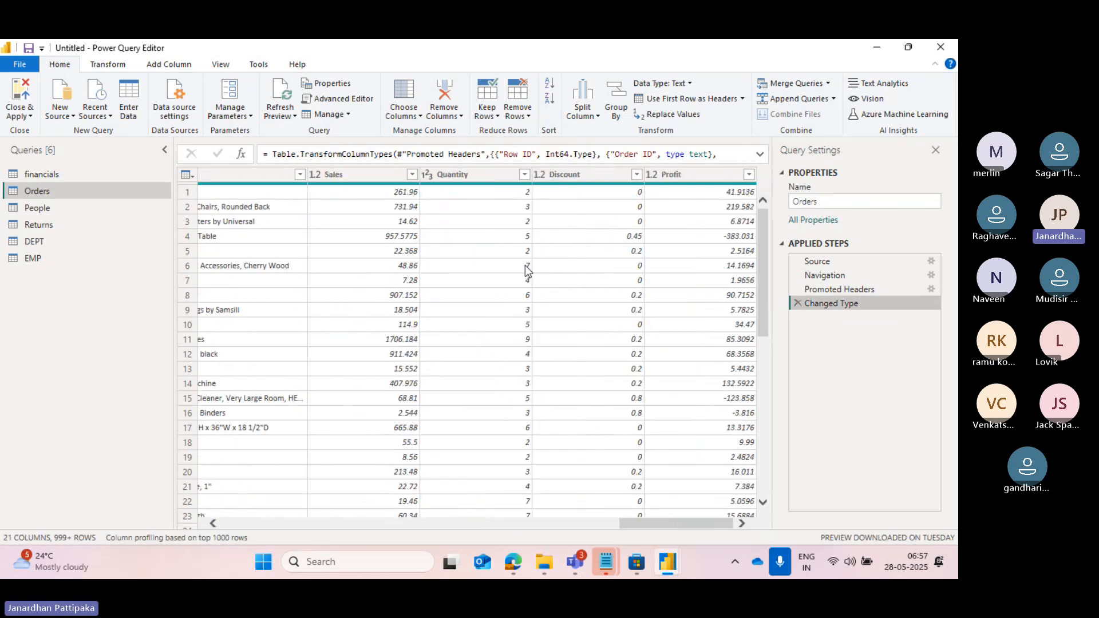
{"action": "scroll", "coordinate": [525, 267], "scroll_direction": "left", "scroll_amount": 10}
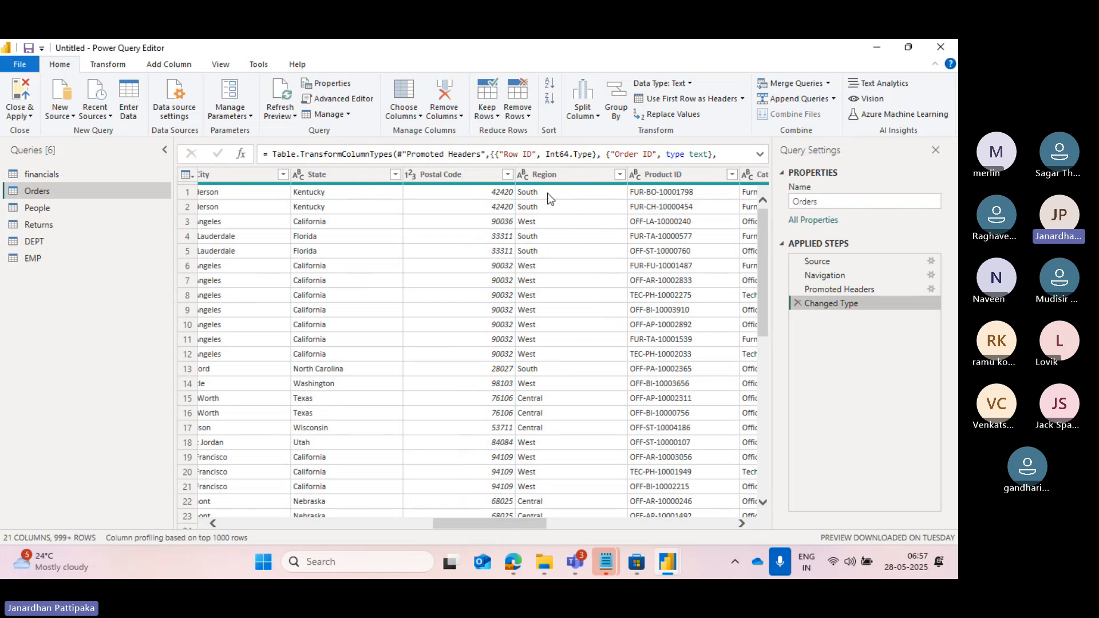
{"action": "left_click", "coordinate": [542, 174]}
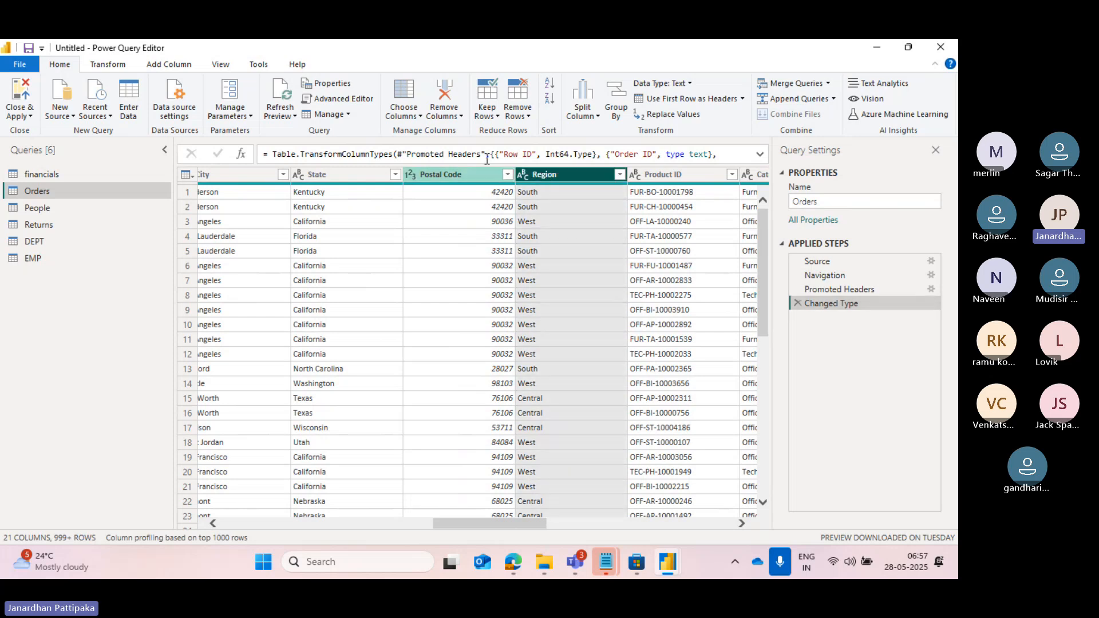
{"action": "left_click", "coordinate": [462, 115]}
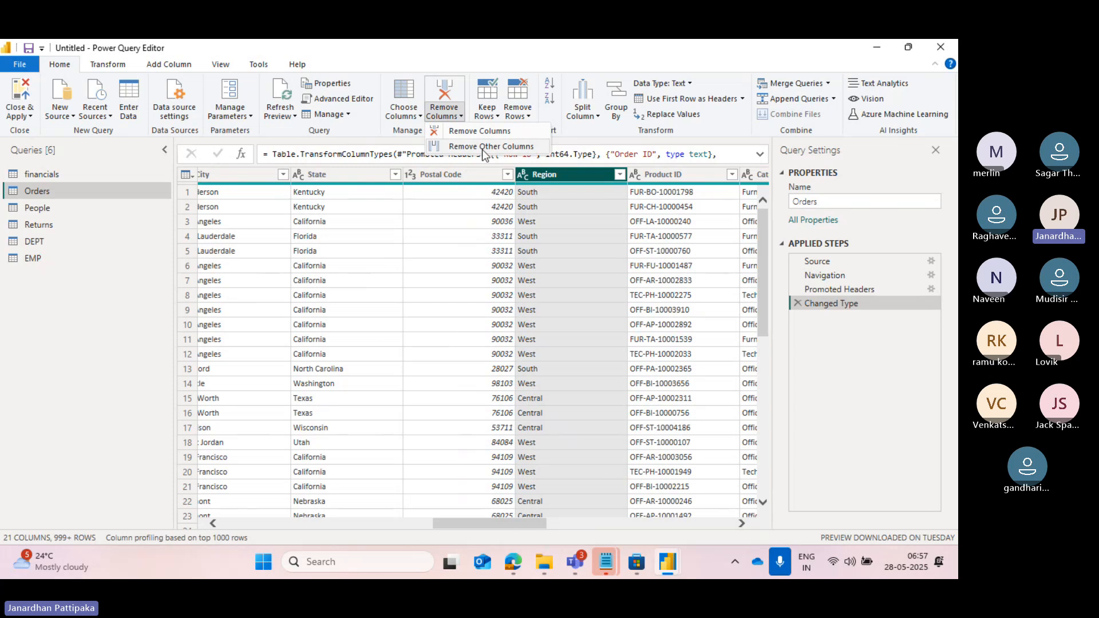
{"action": "left_click", "coordinate": [487, 131]}
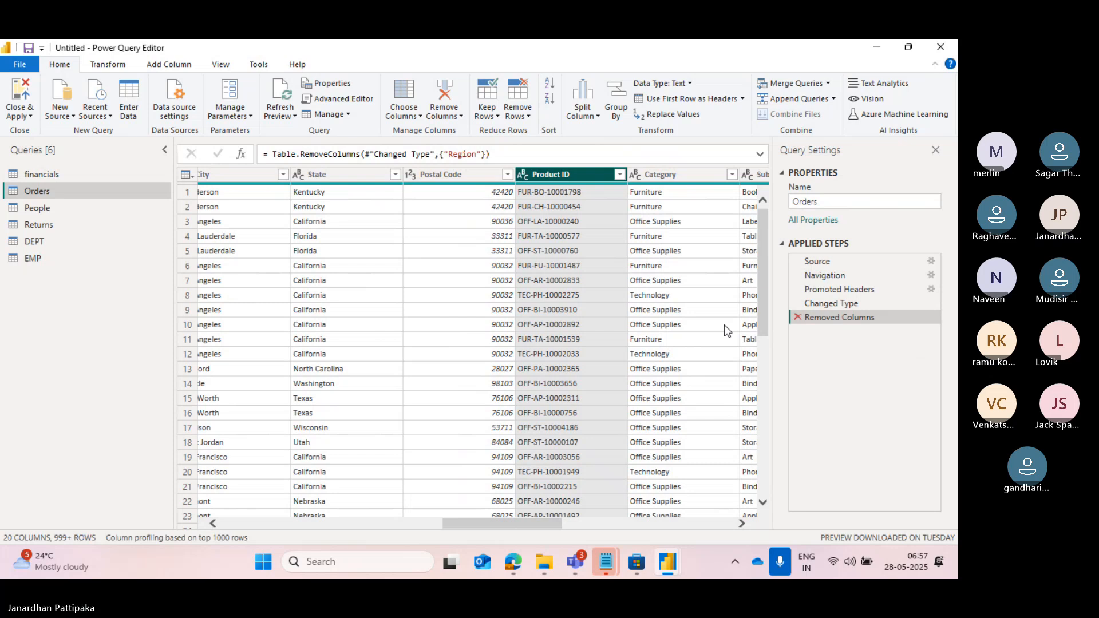
Keep only the Row ID, Order Date, Ship Date and Ship Mode columns in Orders with Choose Columns.
{"action": "left_click", "coordinate": [660, 178]}
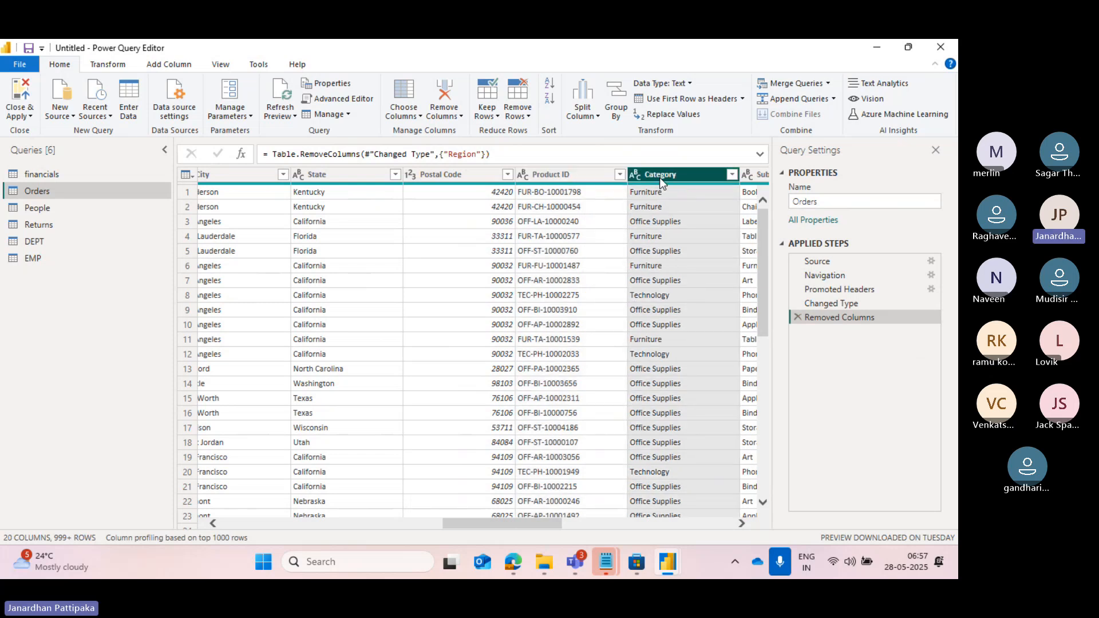
{"action": "left_click", "coordinate": [421, 117]}
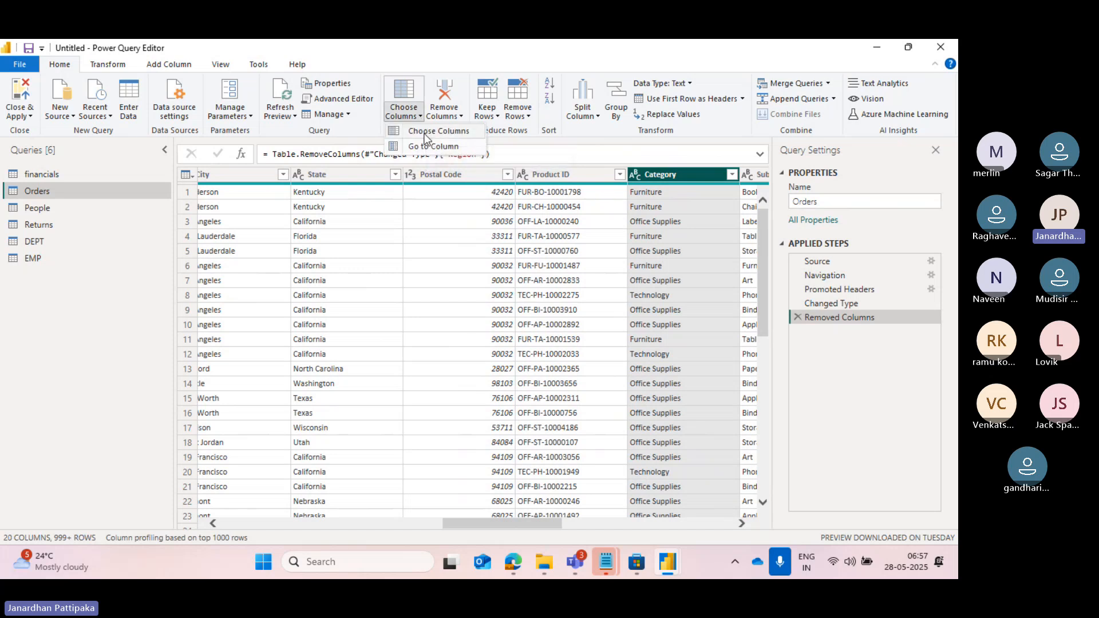
{"action": "left_click", "coordinate": [425, 136]}
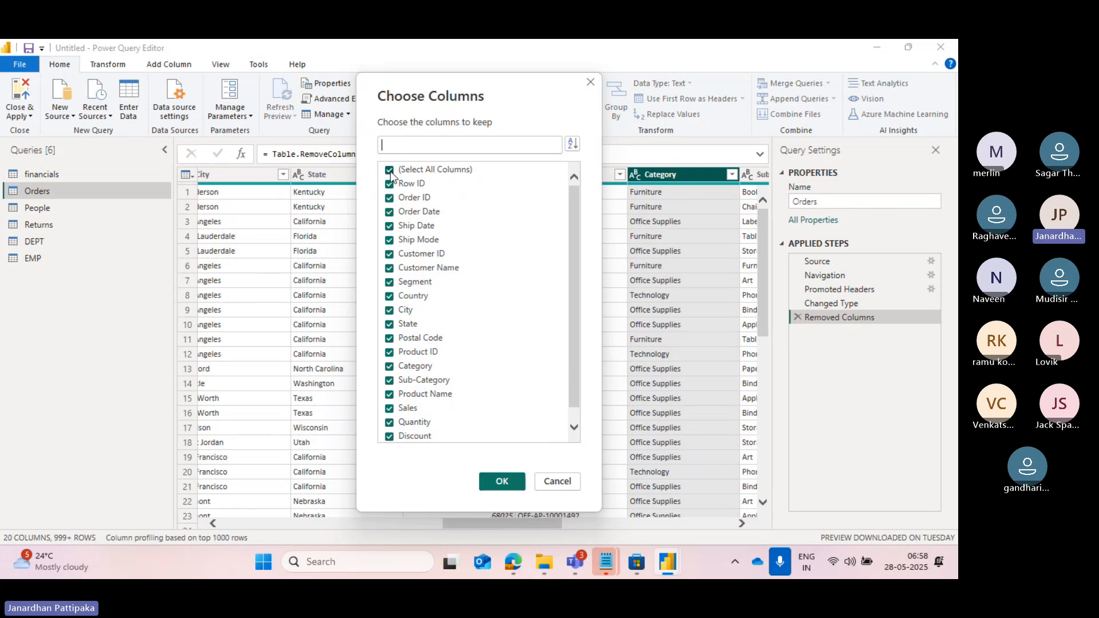
{"action": "left_click", "coordinate": [391, 170]}
{"action": "left_click", "coordinate": [391, 185]}
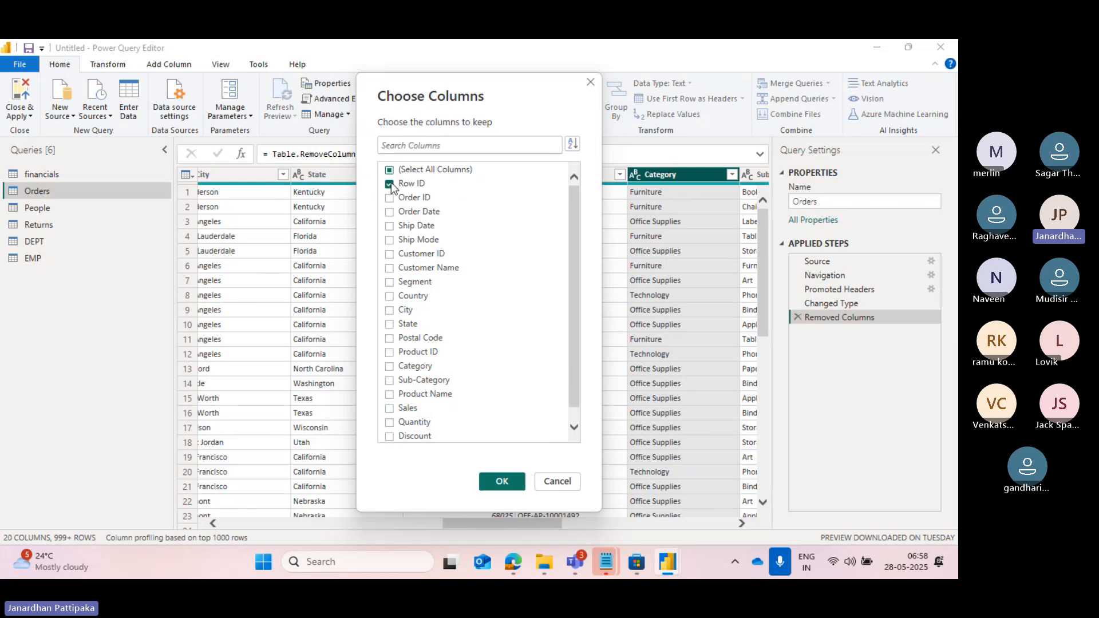
{"action": "left_click", "coordinate": [390, 198]}
{"action": "left_click", "coordinate": [391, 226]}
{"action": "left_click", "coordinate": [390, 241]}
{"action": "left_click", "coordinate": [498, 482]}
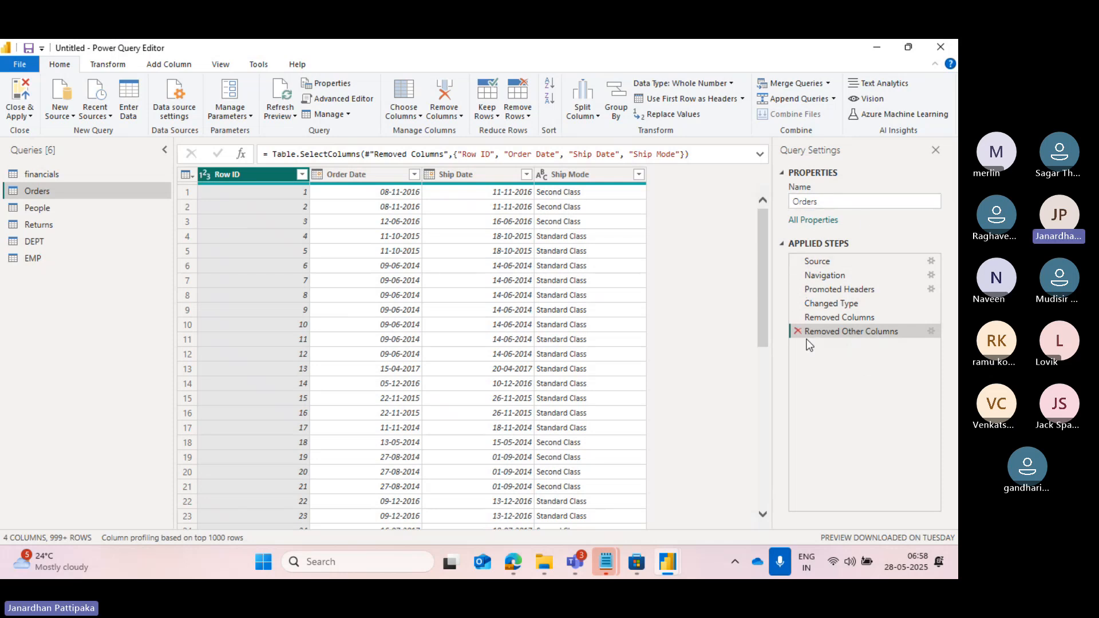
Switch to Notepad, start a fifth list entry with "5)" below the query setting pane note, and return to Power Query Editor.
{"action": "key", "text": "alt+Tab"}
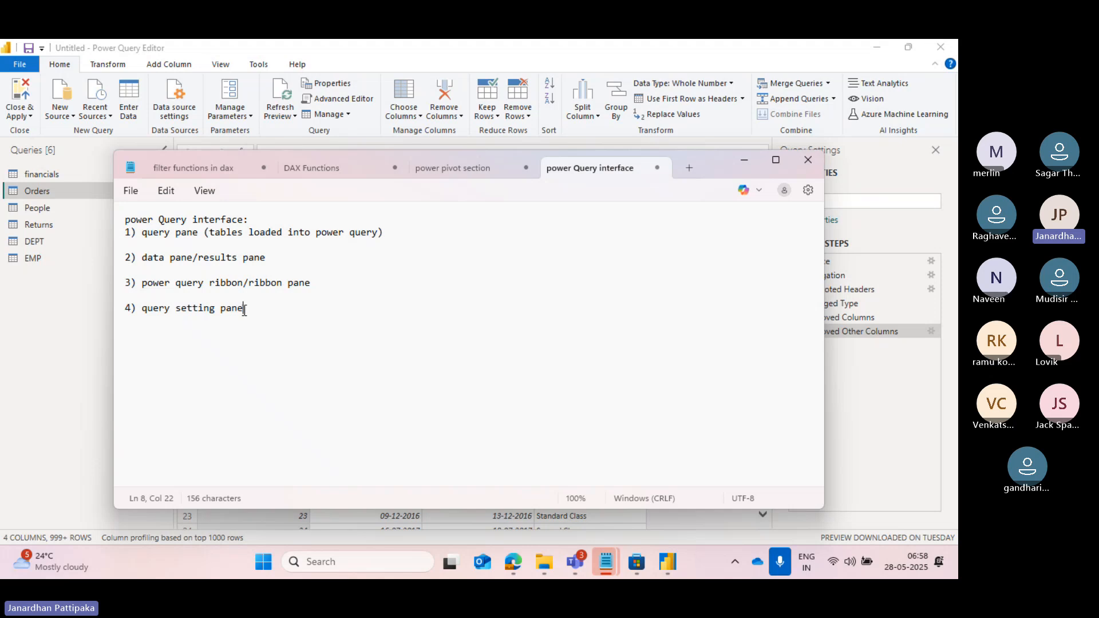
{"action": "key", "text": "Return"}
{"action": "key", "text": "Return"}
{"action": "type", "text": "5)"}
{"action": "left_click", "coordinate": [739, 160]}
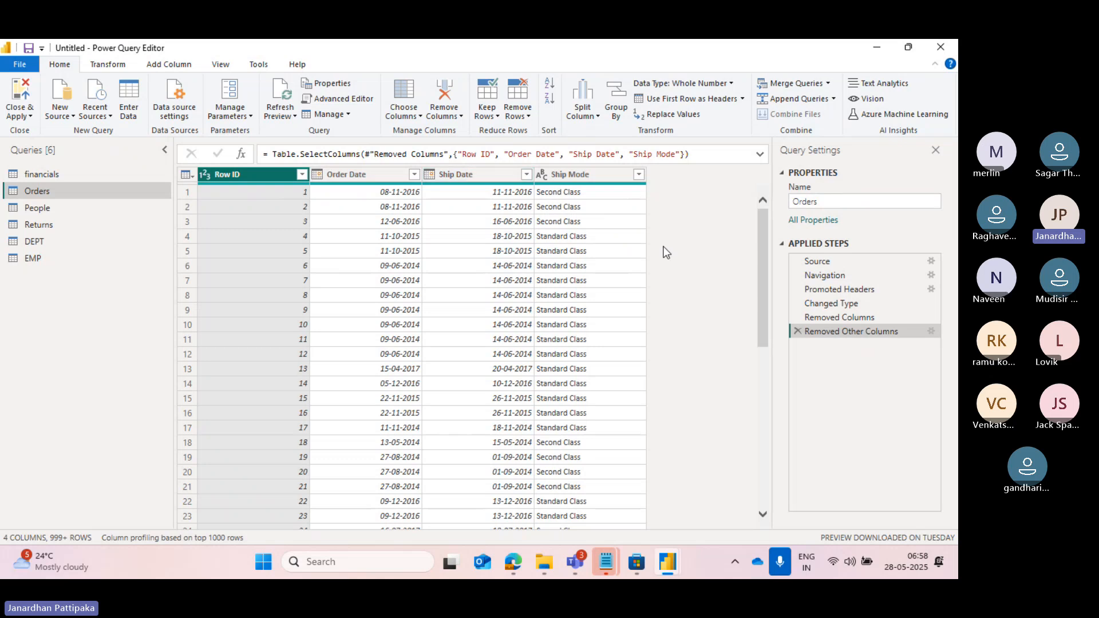
Review the formulas behind the Removed Columns and Removed Other Columns applied steps of the Orders query.
{"action": "left_click", "coordinate": [458, 117]}
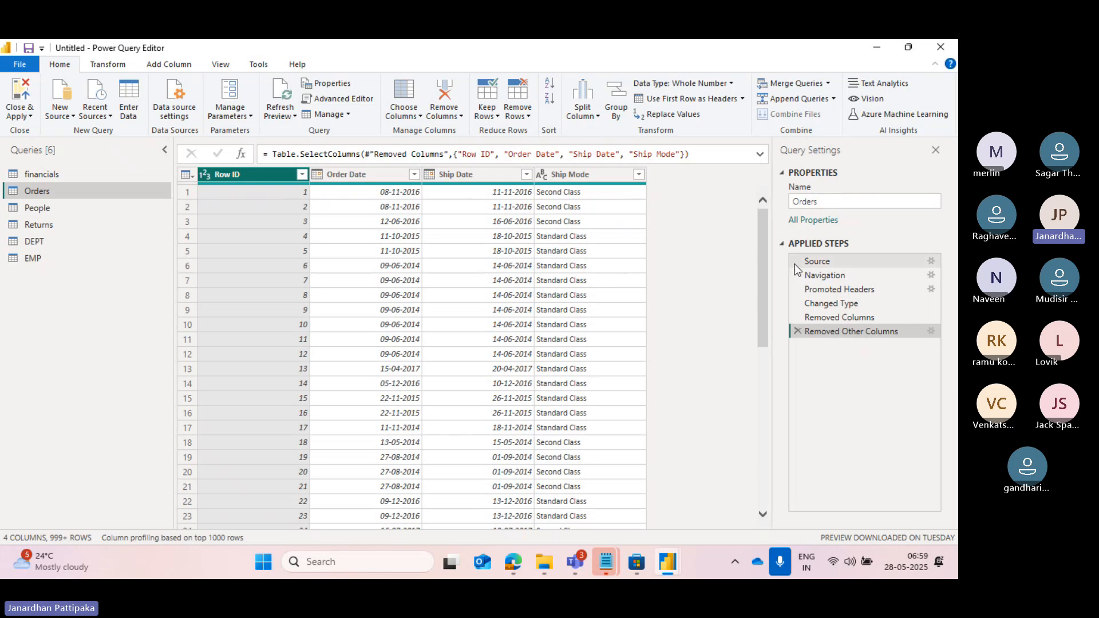
{"action": "left_click", "coordinate": [820, 318]}
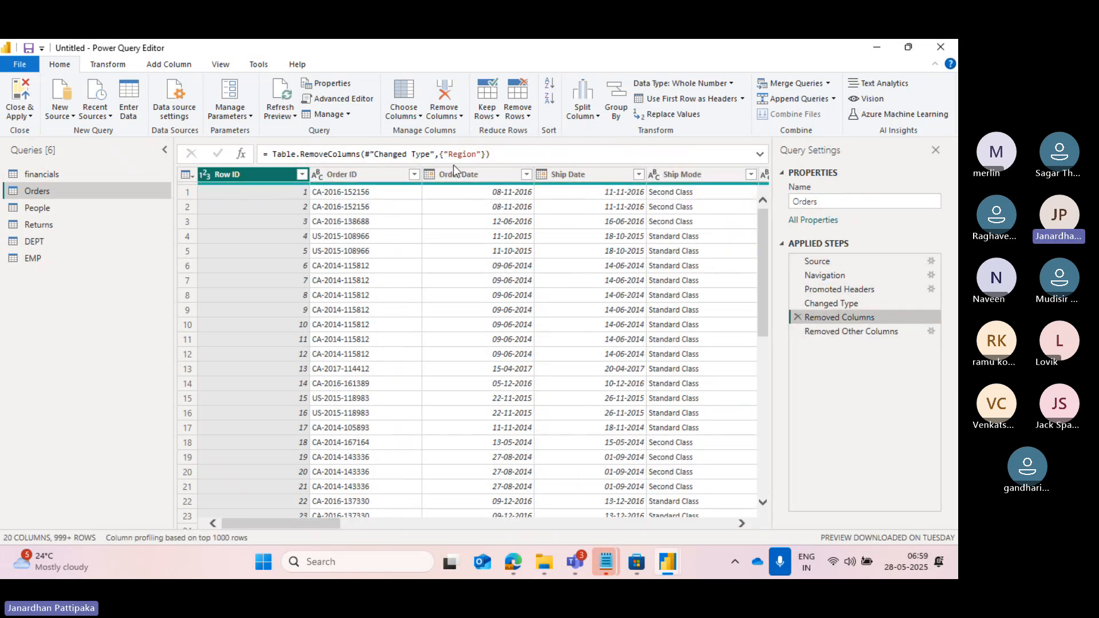
{"action": "left_click", "coordinate": [825, 332]}
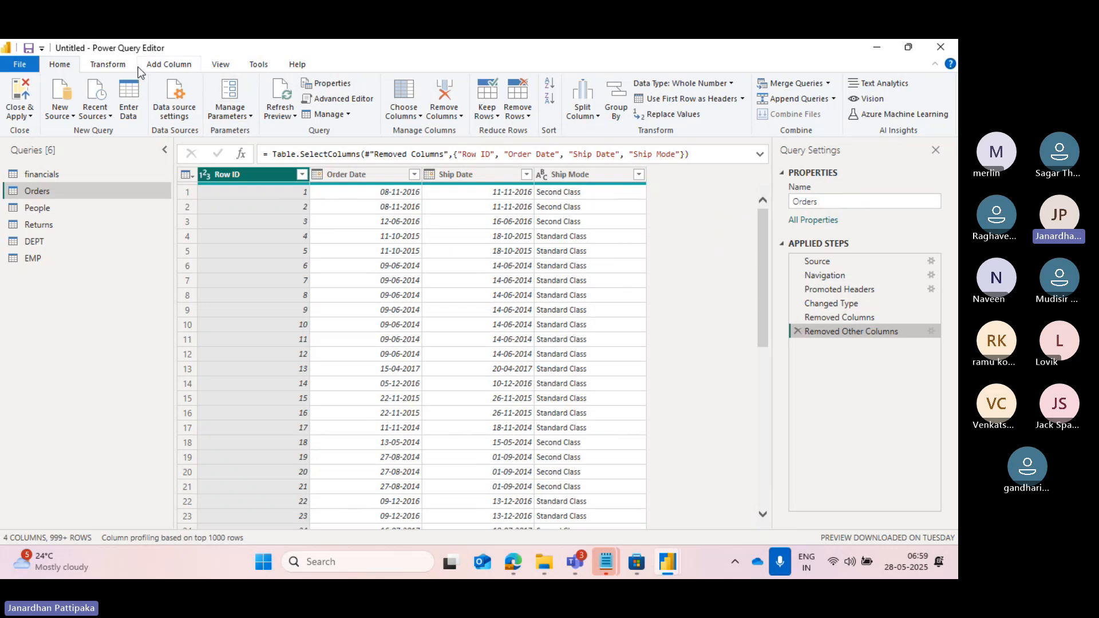
Convert the Ship Mode column of Orders to UPPERCASE with the Format transformation.
{"action": "left_click", "coordinate": [120, 66]}
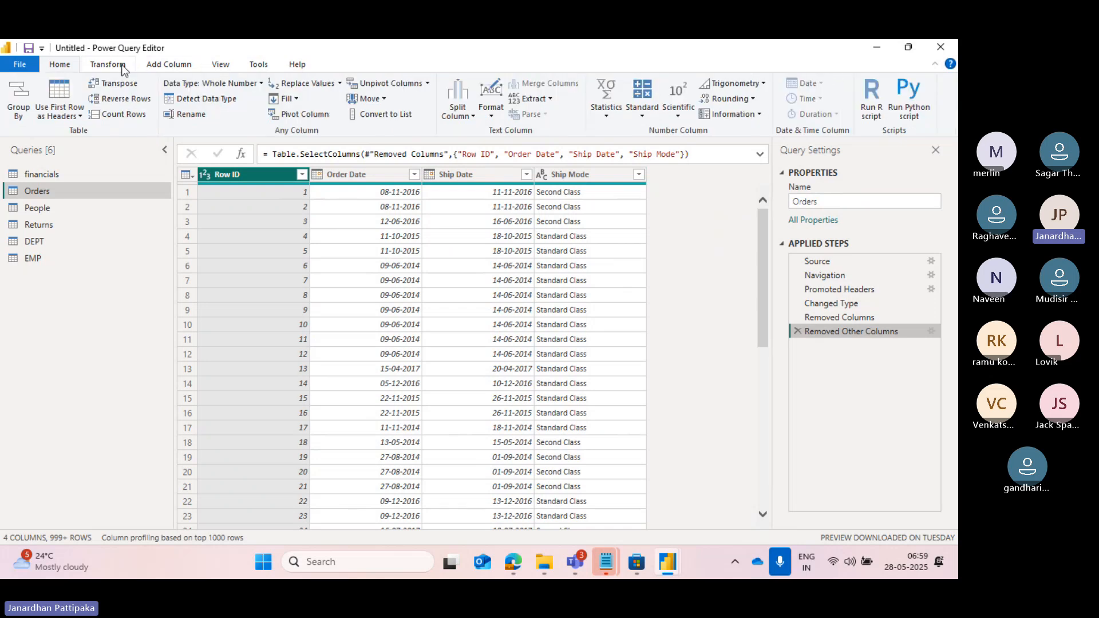
{"action": "left_click", "coordinate": [548, 173]}
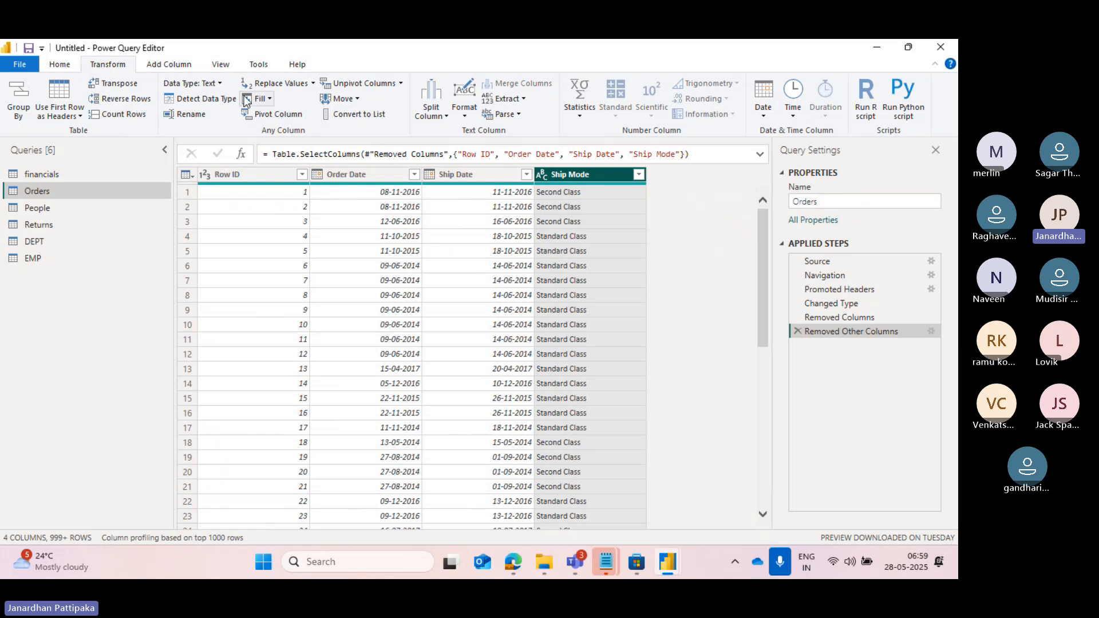
{"action": "left_click", "coordinate": [462, 117]}
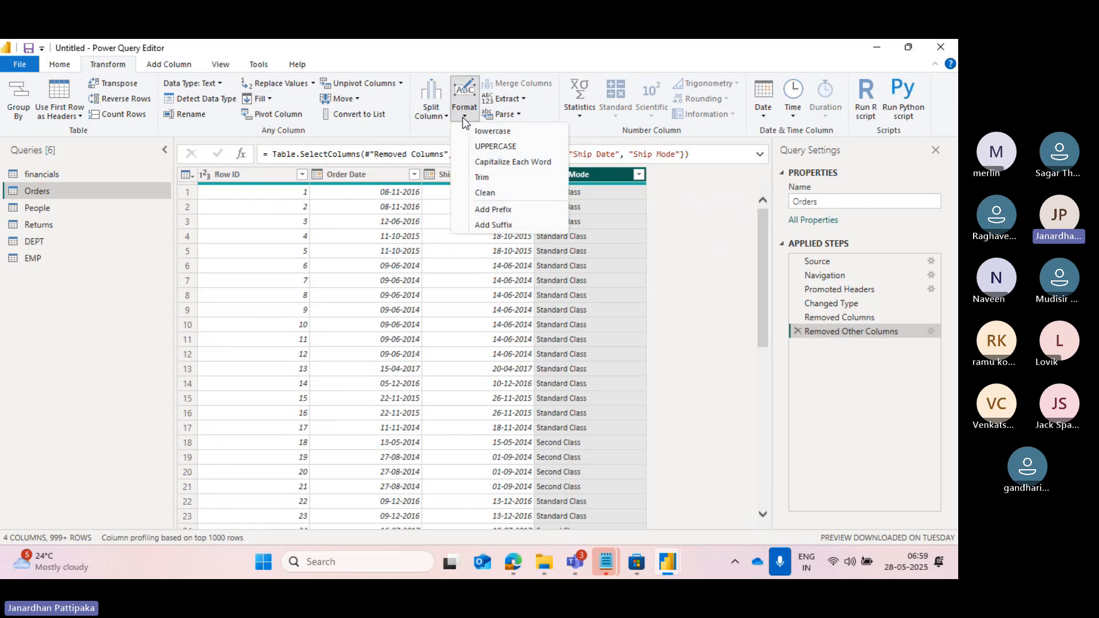
{"action": "left_click", "coordinate": [491, 147]}
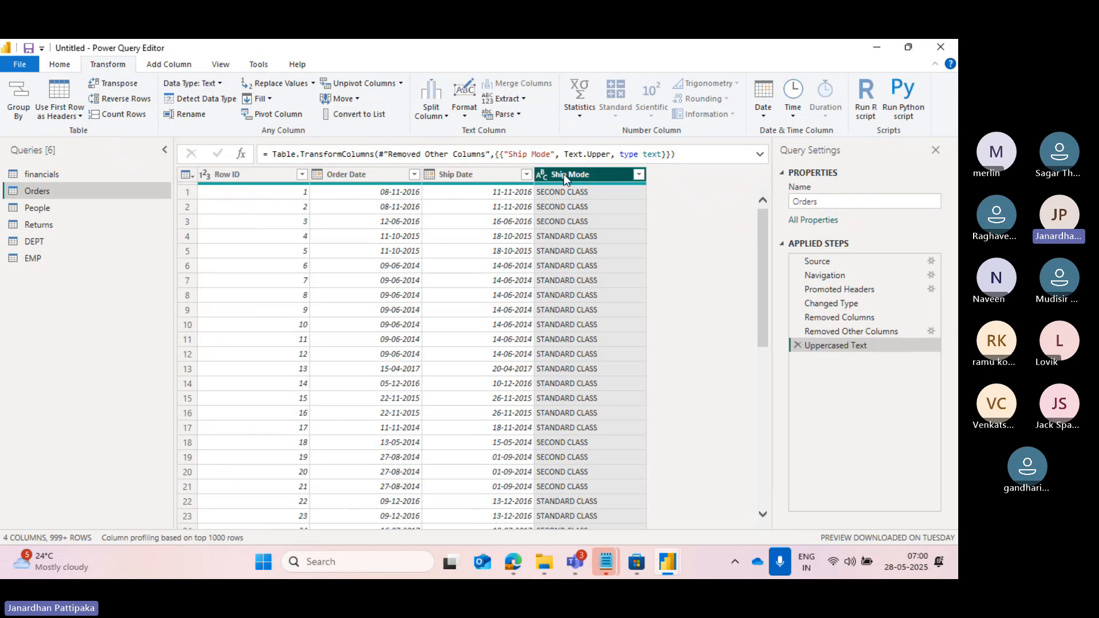
Switch to Notepad, complete the fifth note as "5) formula pane", and return to Power Query Editor.
{"action": "key", "text": "alt+Tab"}
{"action": "type", "text": "f"}
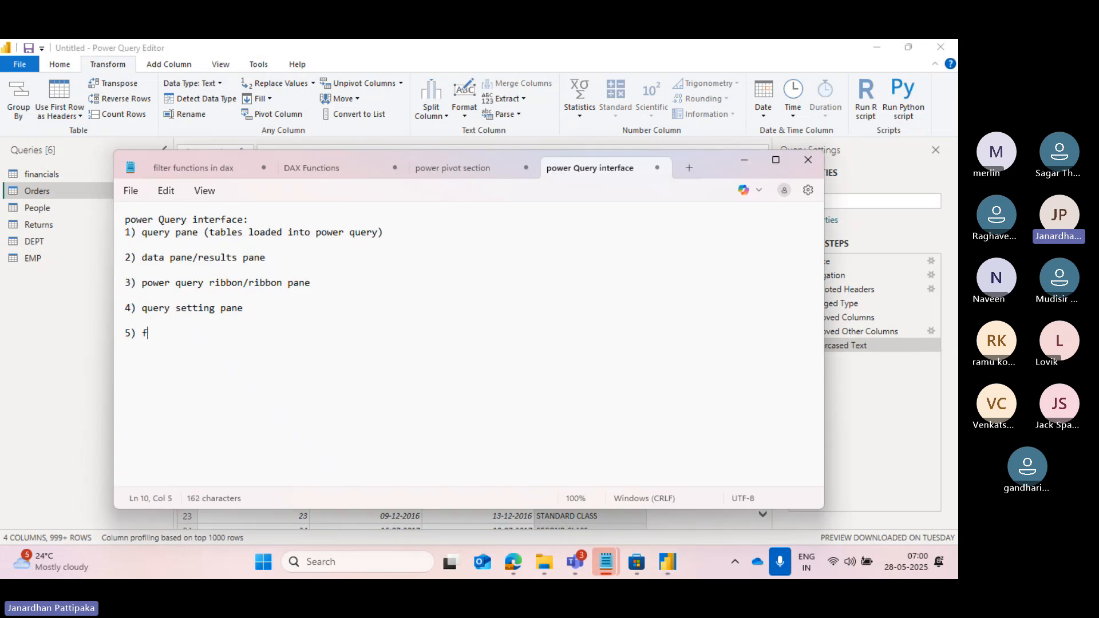
{"action": "type", "text": "ormula pane"}
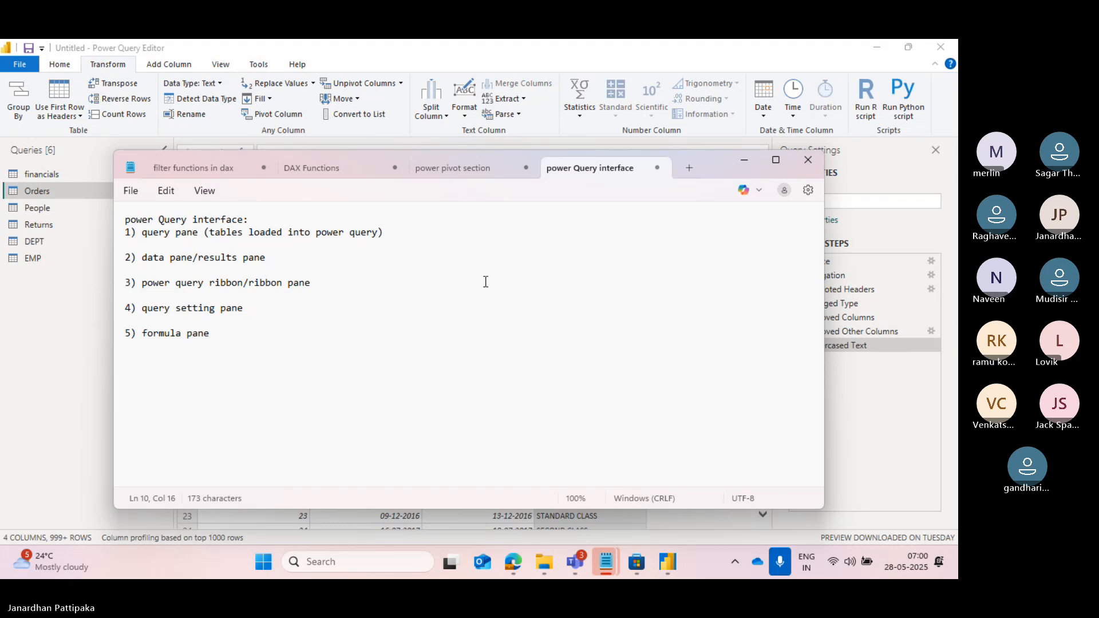
{"action": "left_click", "coordinate": [885, 422]}
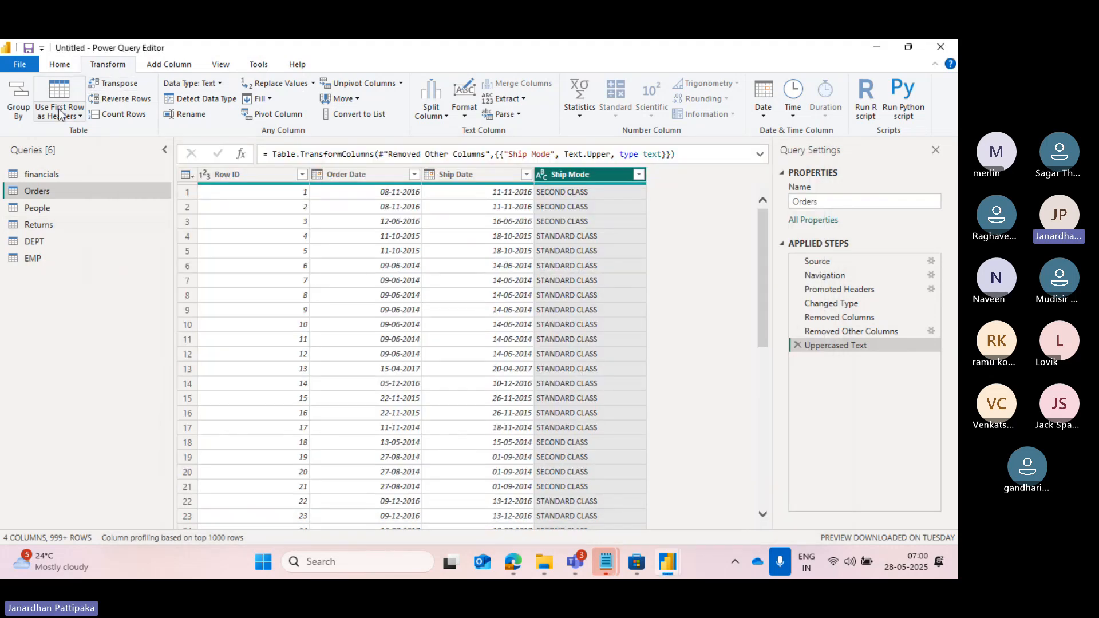
Close and apply the query changes, and expand the Orders table's fields in Power BI Desktop.
{"action": "left_click", "coordinate": [59, 66]}
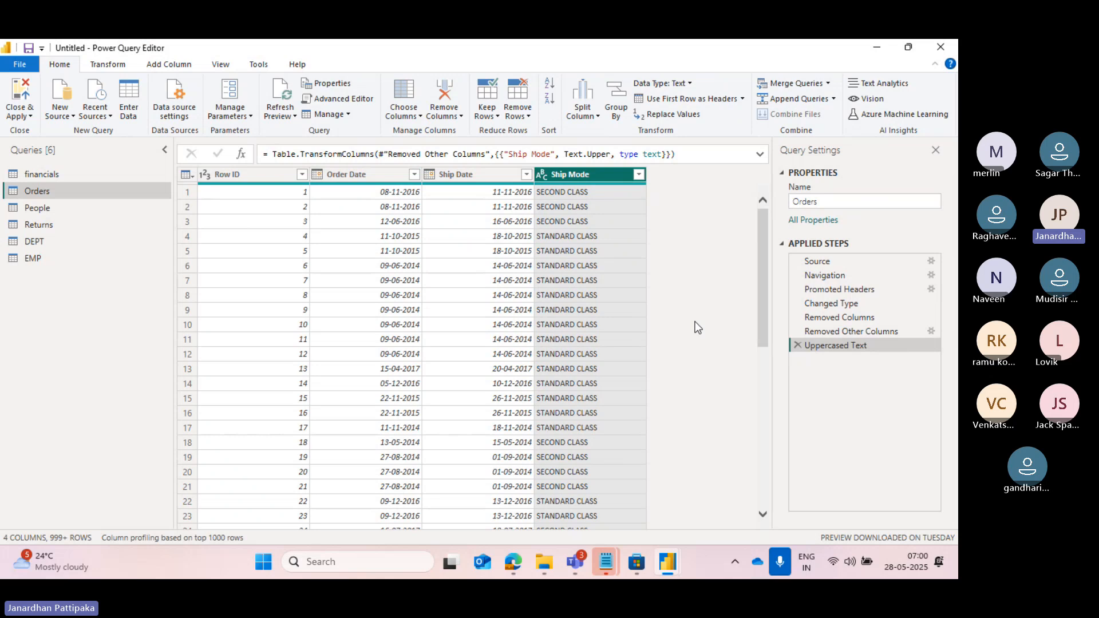
{"action": "left_click", "coordinate": [30, 115]}
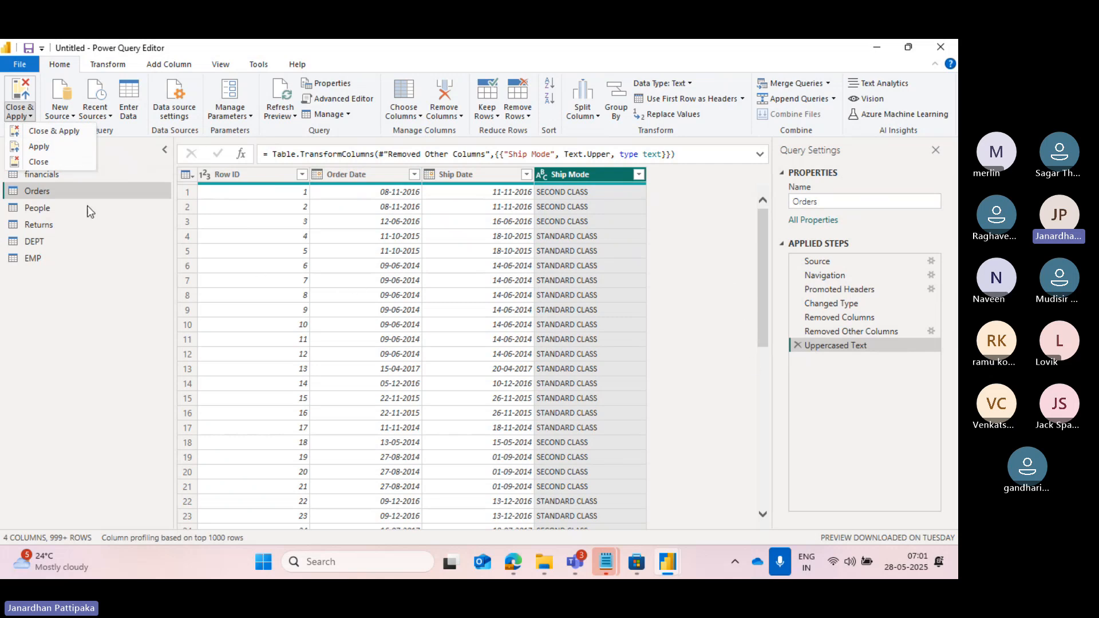
{"action": "left_click", "coordinate": [63, 133]}
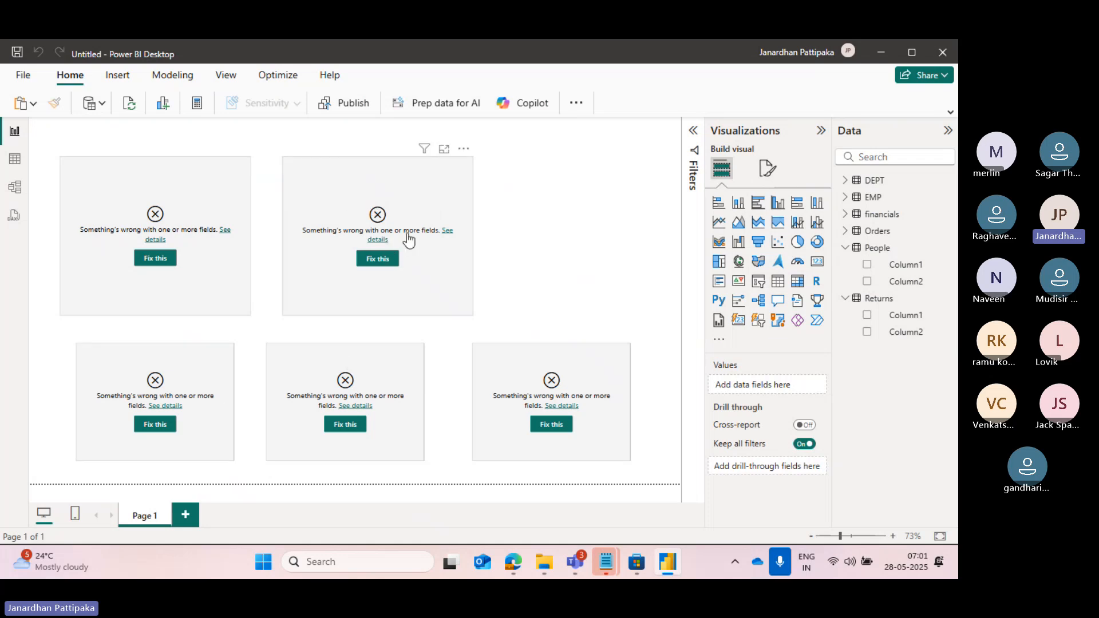
{"action": "left_click", "coordinate": [848, 232]}
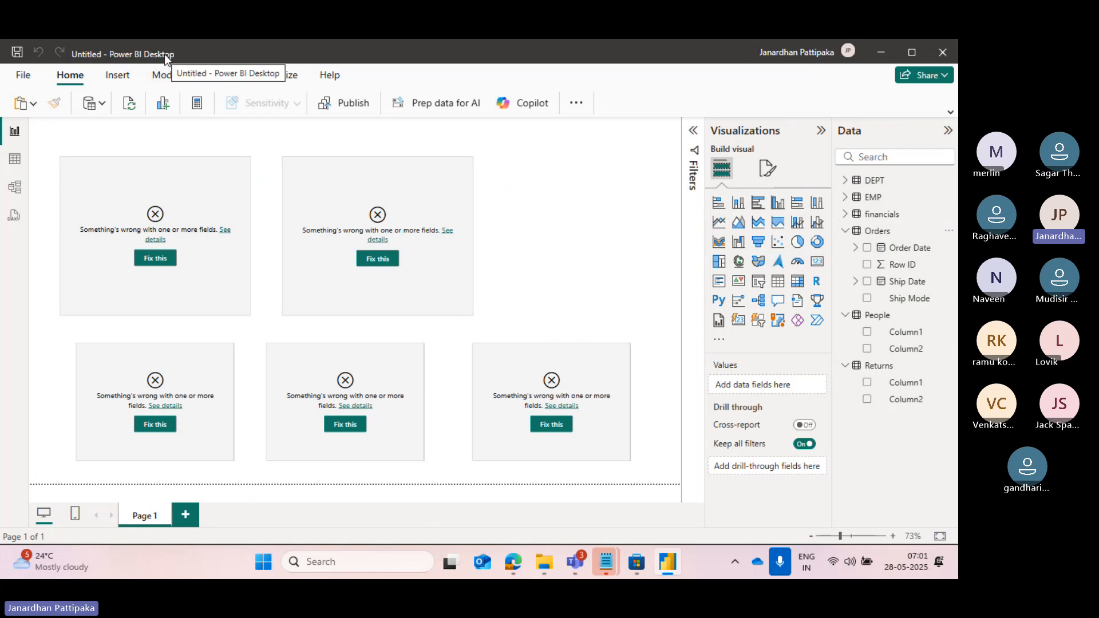
Reopen Power Query Editor through Transform data and delete the Uppercased Text, Removed Other Columns and Removed Columns steps from Orders.
{"action": "left_click", "coordinate": [578, 105]}
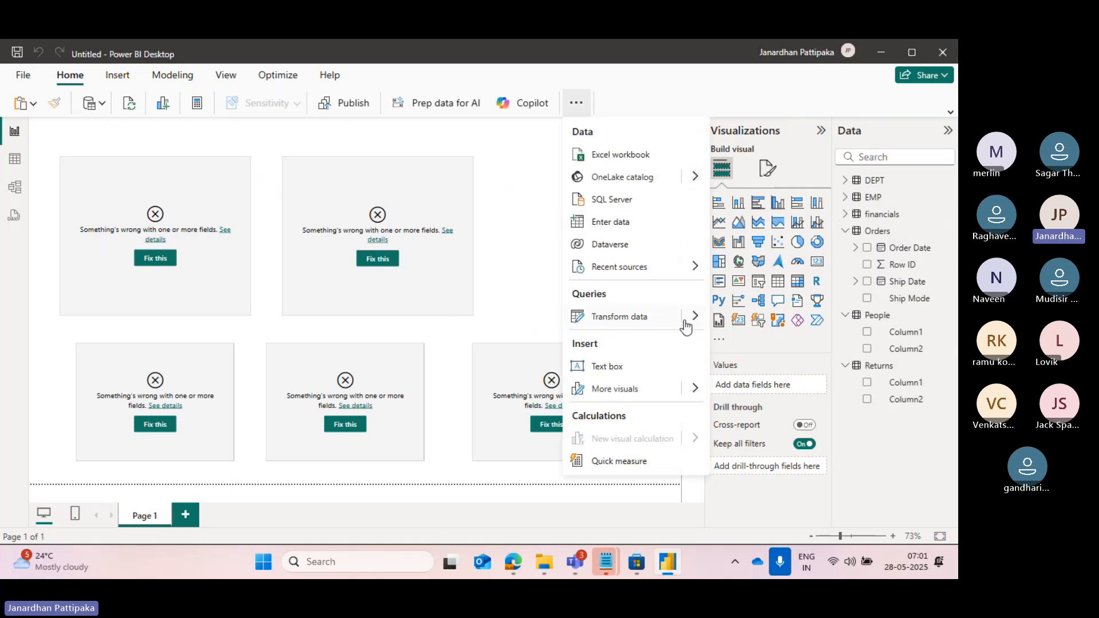
{"action": "mouse_move", "coordinate": [694, 321]}
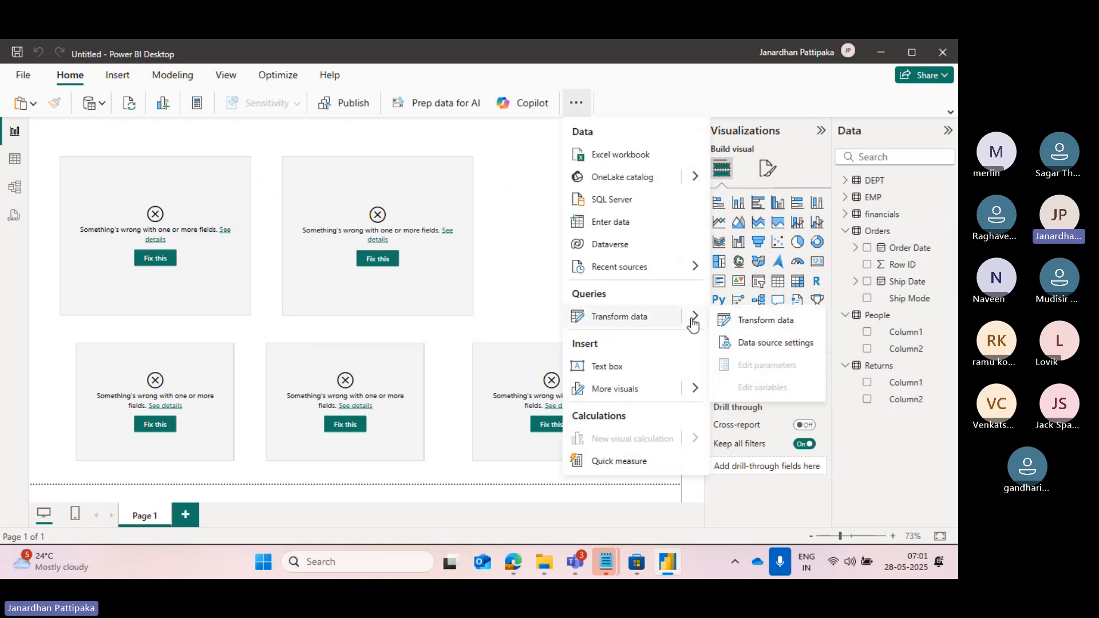
{"action": "left_click", "coordinate": [753, 321]}
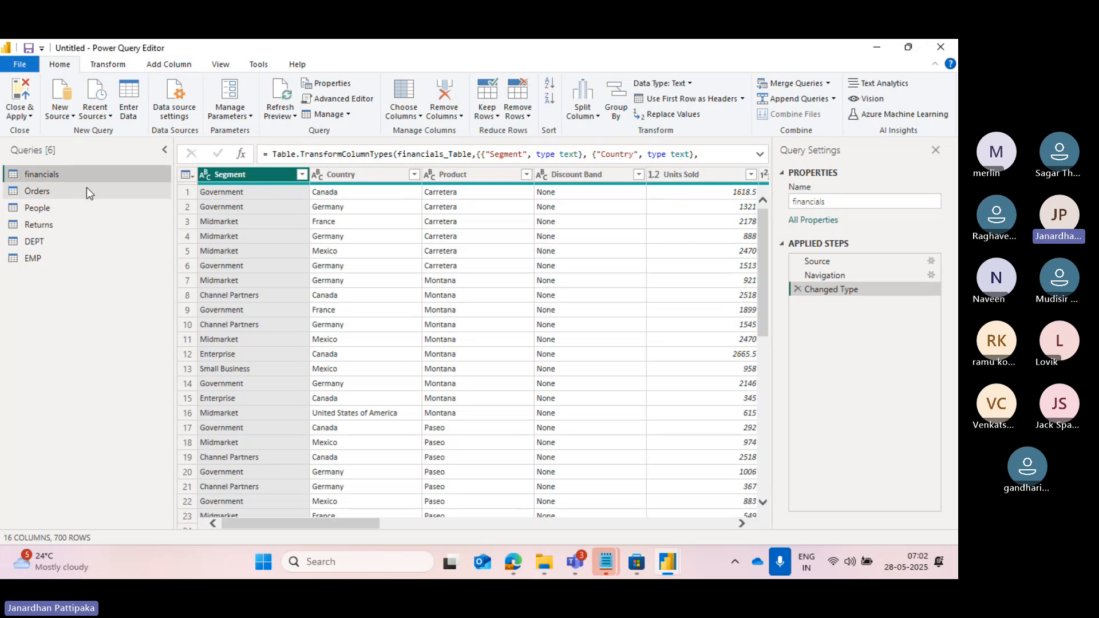
{"action": "left_click", "coordinate": [71, 192]}
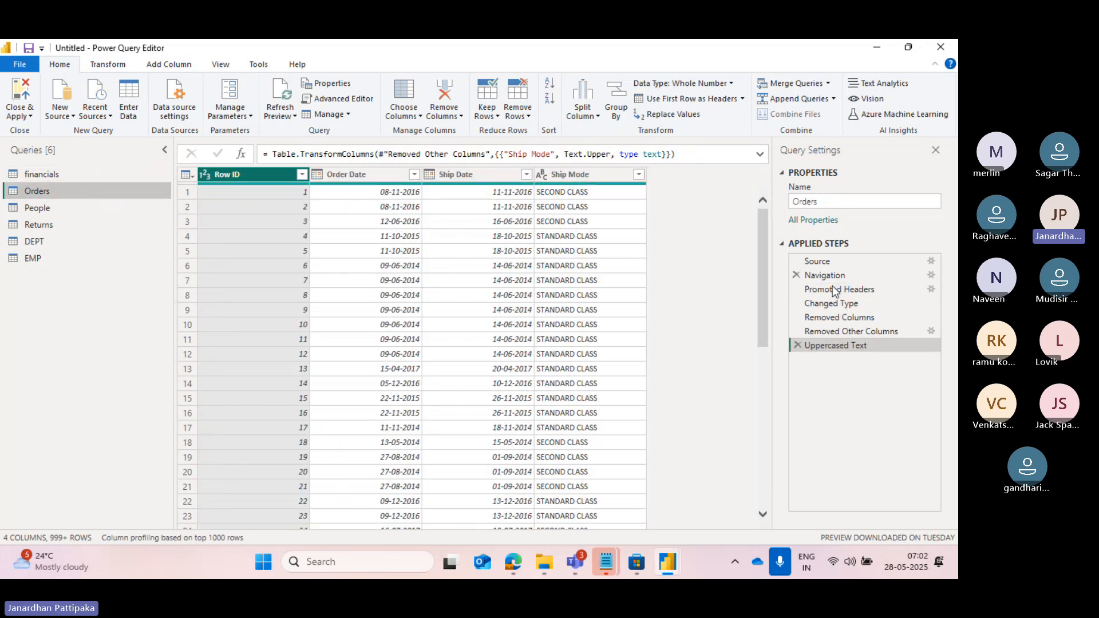
{"action": "left_click", "coordinate": [799, 345]}
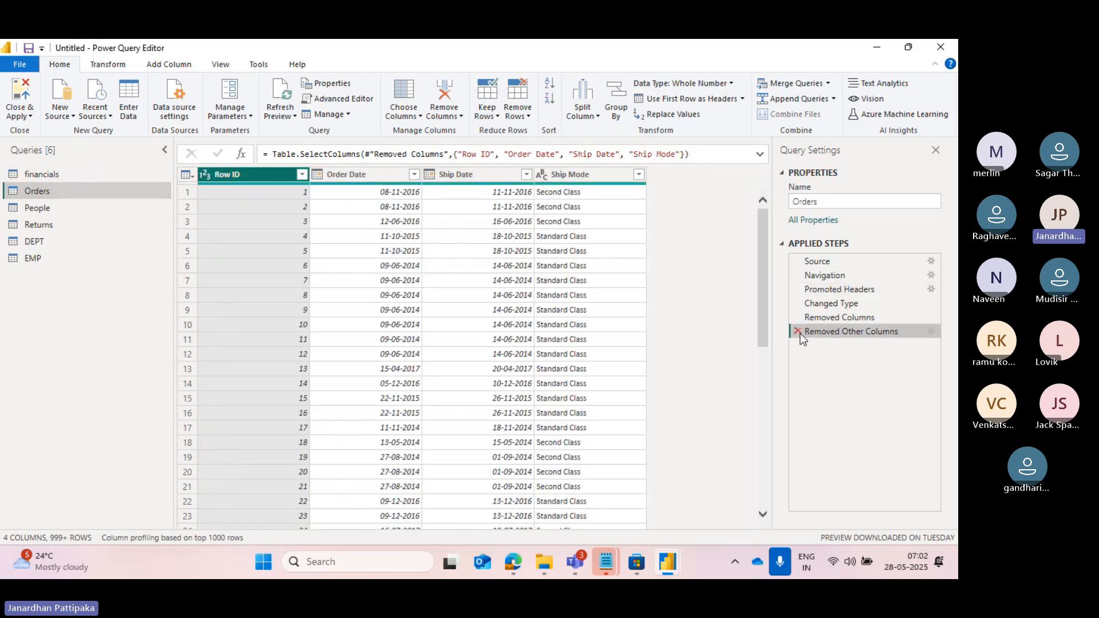
{"action": "left_click", "coordinate": [799, 333]}
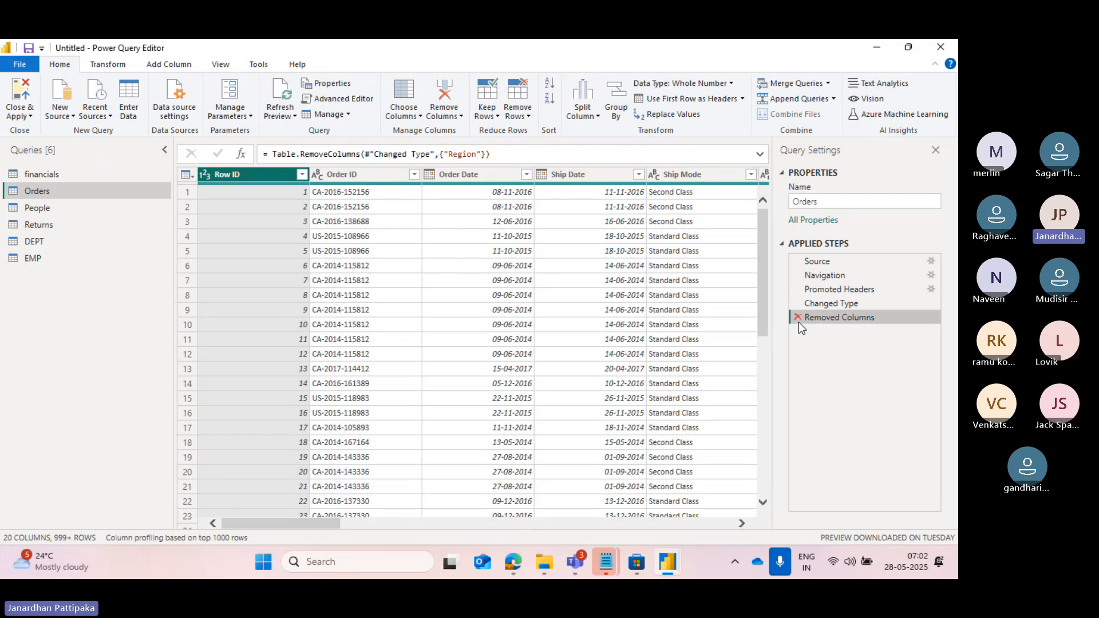
{"action": "left_click", "coordinate": [798, 322]}
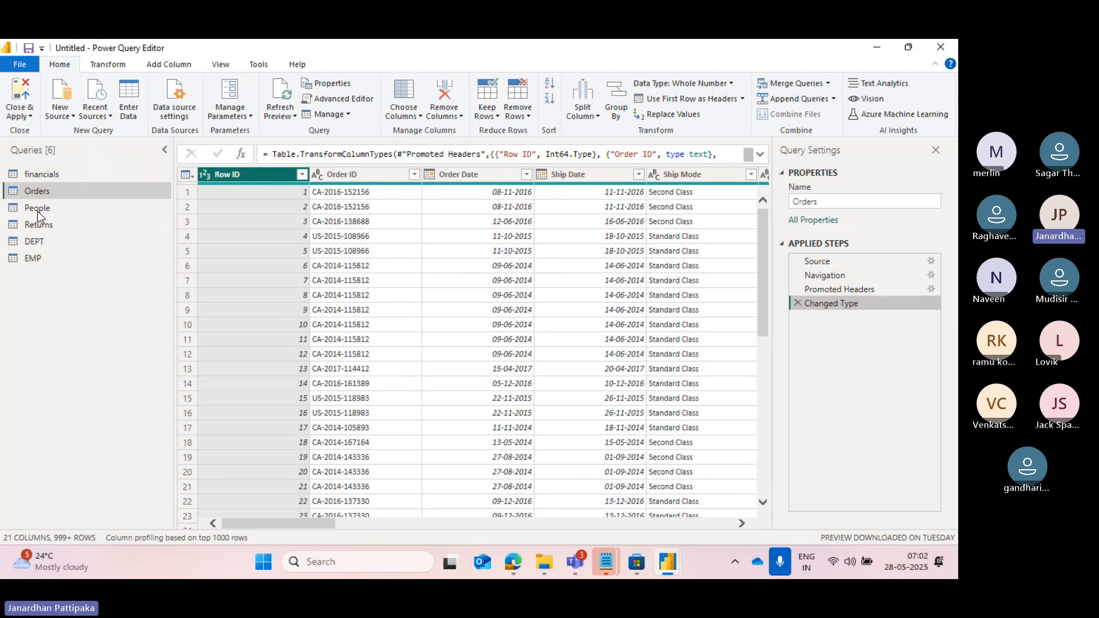
Close and apply the query changes, and check the Orders fields and the Sum of Sales by Region pie chart.
{"action": "left_click", "coordinate": [27, 116]}
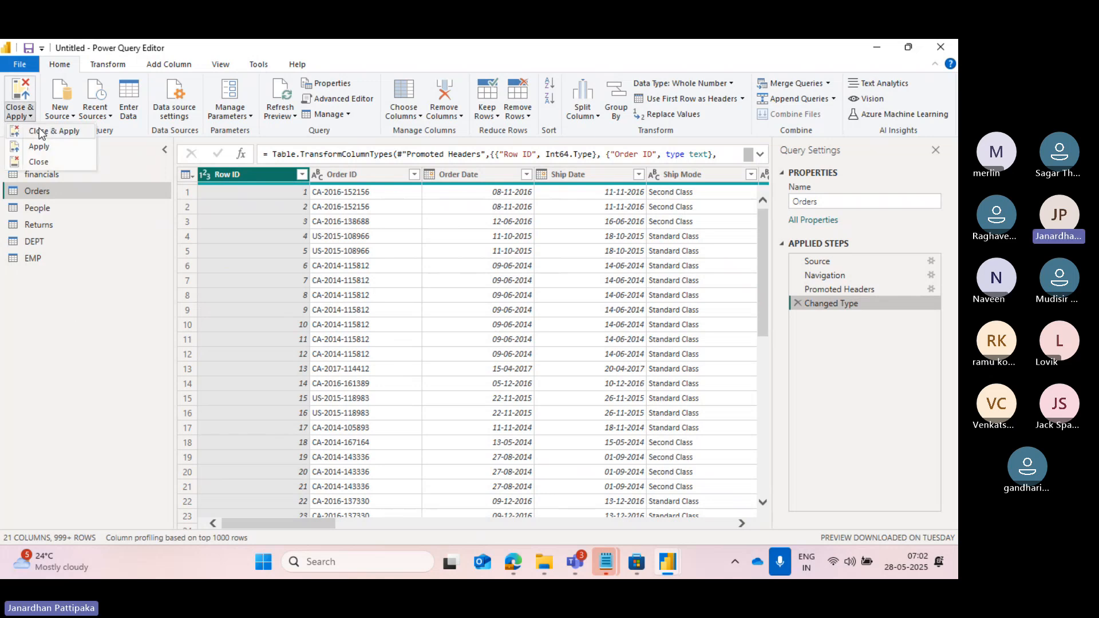
{"action": "left_click", "coordinate": [39, 131]}
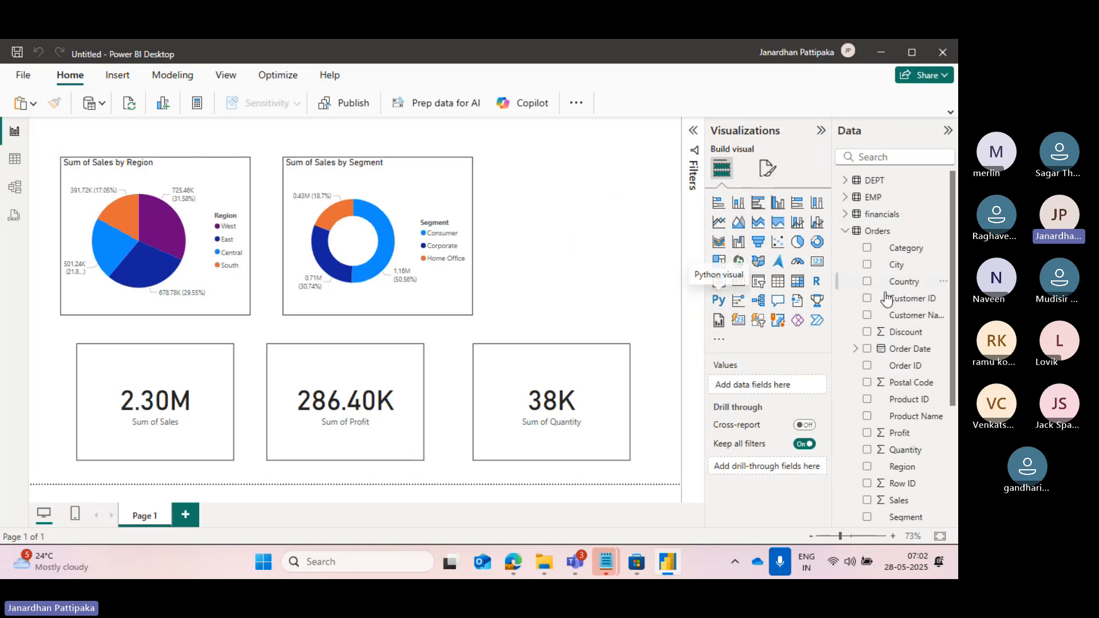
{"action": "scroll", "coordinate": [916, 450], "scroll_direction": "down", "scroll_amount": 3}
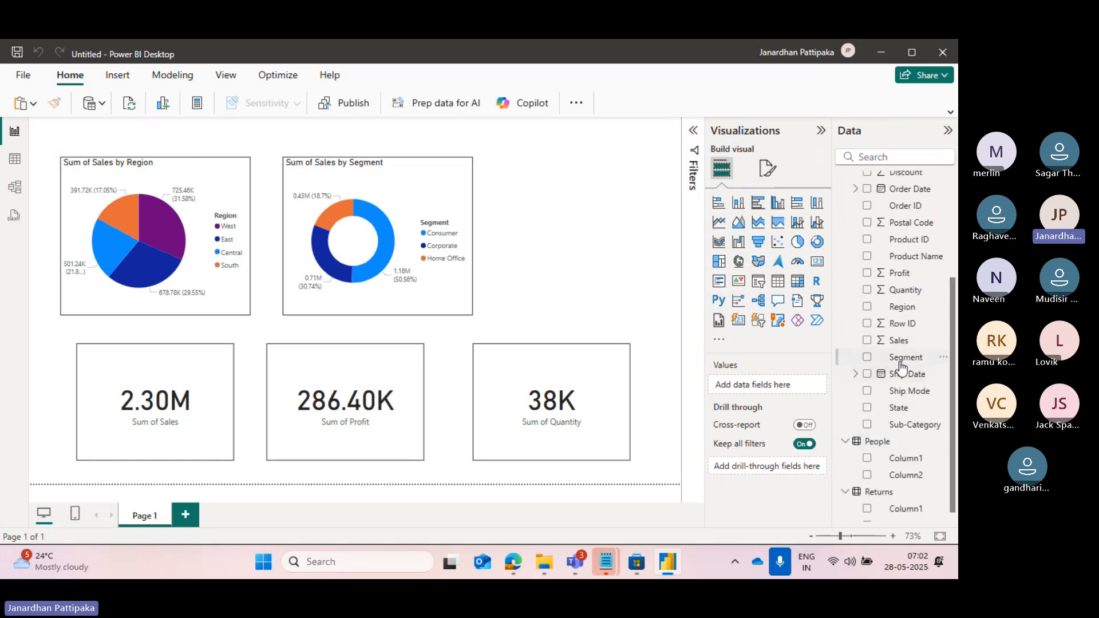
{"action": "left_click", "coordinate": [230, 193]}
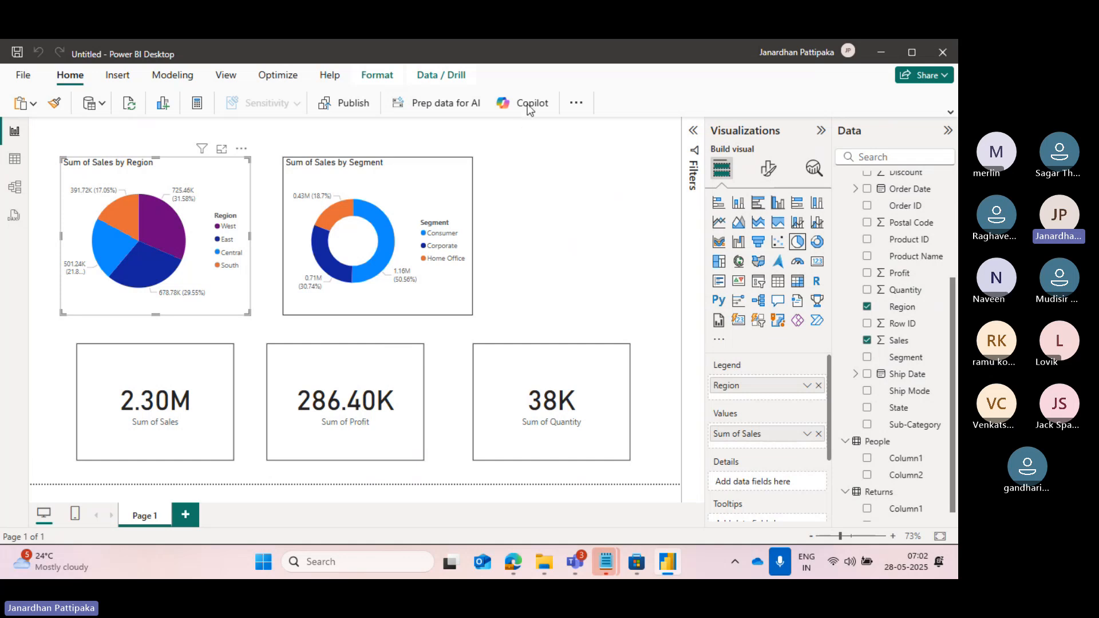
Look over the Transform data command and the list of common data sources without choosing any.
{"action": "left_click", "coordinate": [577, 105]}
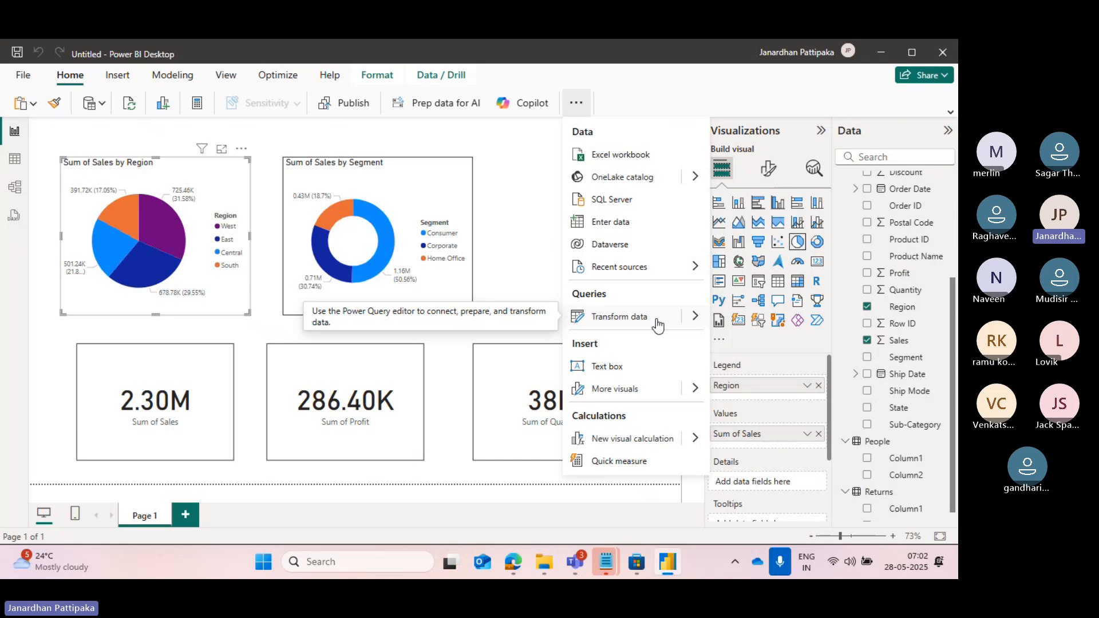
{"action": "left_click", "coordinate": [522, 195]}
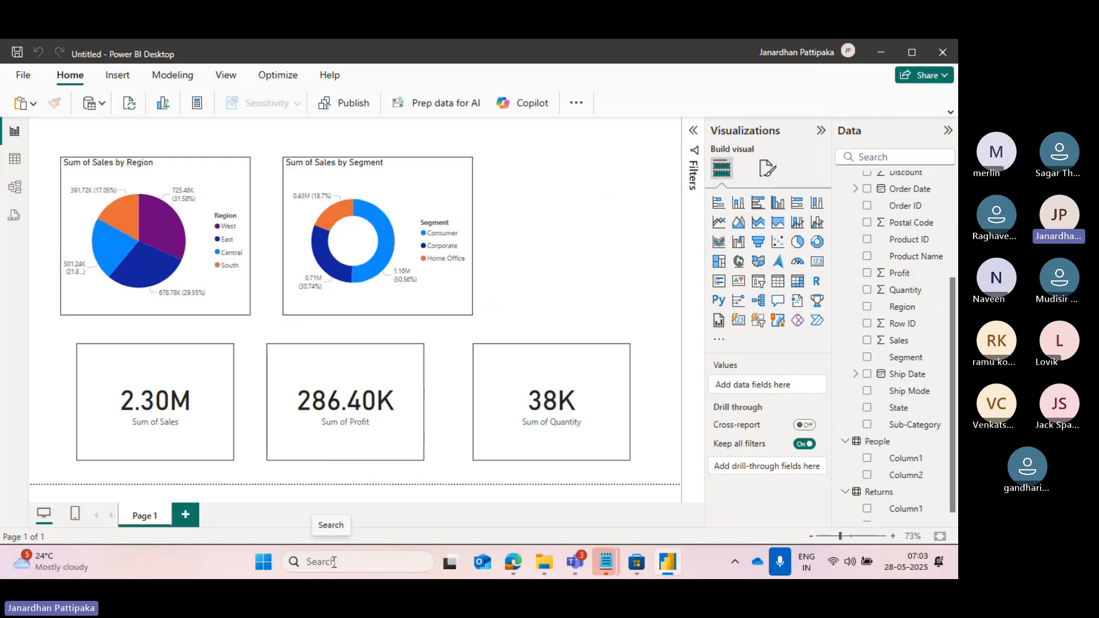
{"action": "left_click", "coordinate": [102, 104]}
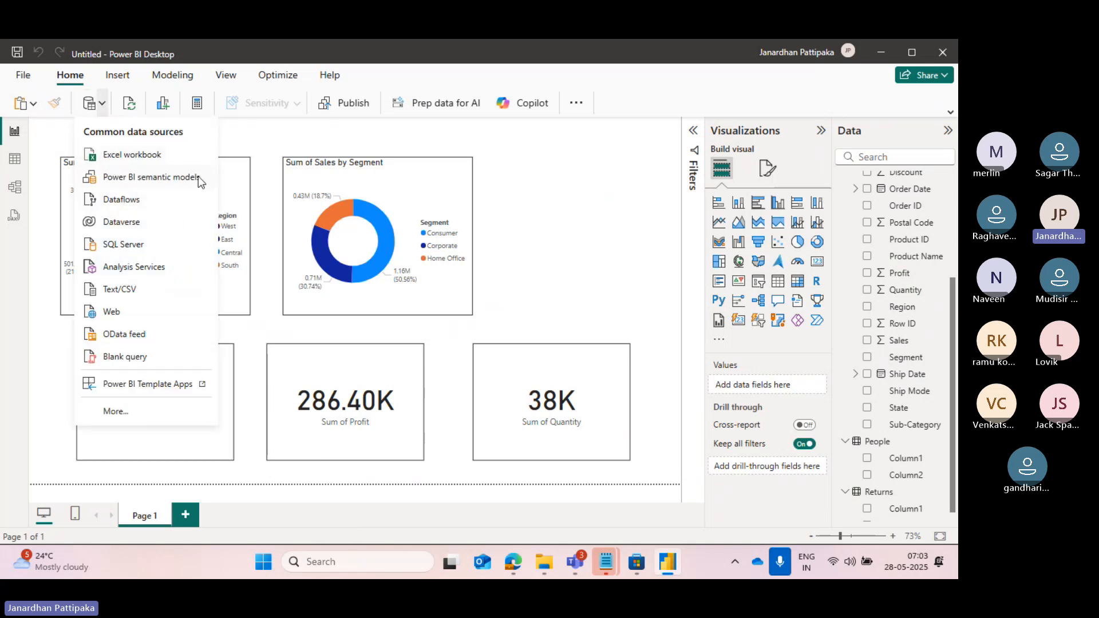
{"action": "left_click", "coordinate": [562, 236]}
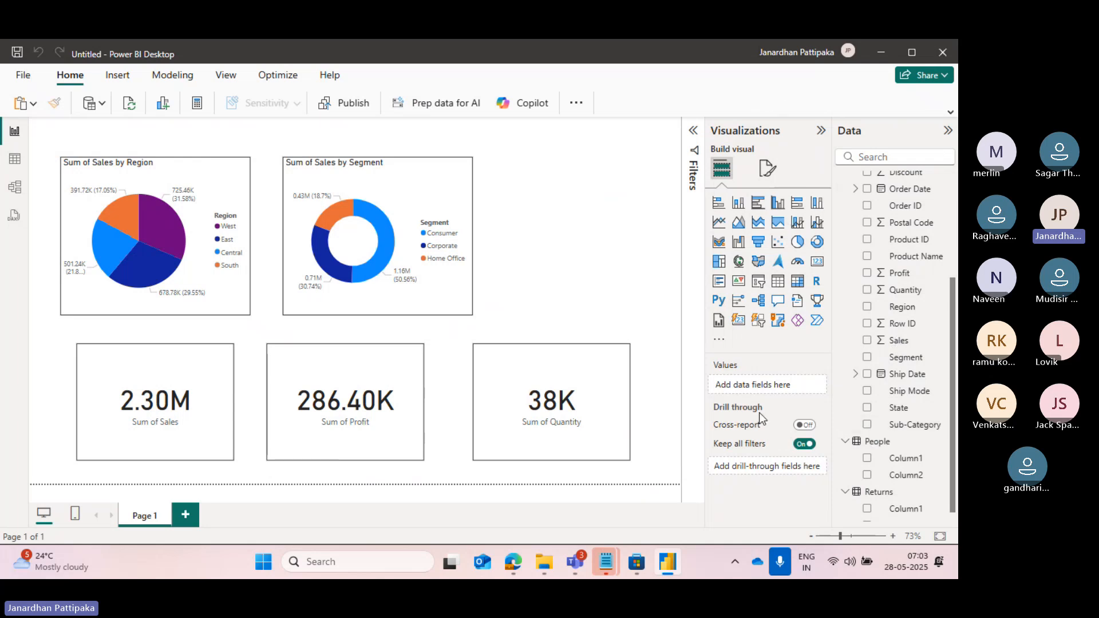
Expand the Filters pane and look through Table view and Model view before returning to Report view.
{"action": "left_click", "coordinate": [693, 131]}
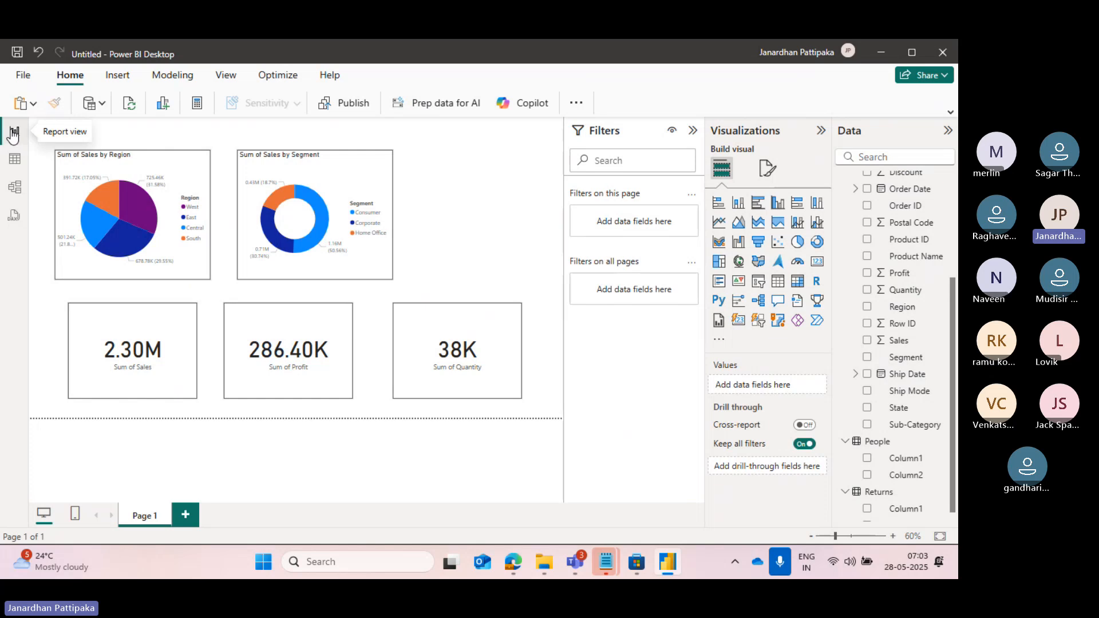
{"action": "left_click", "coordinate": [14, 163]}
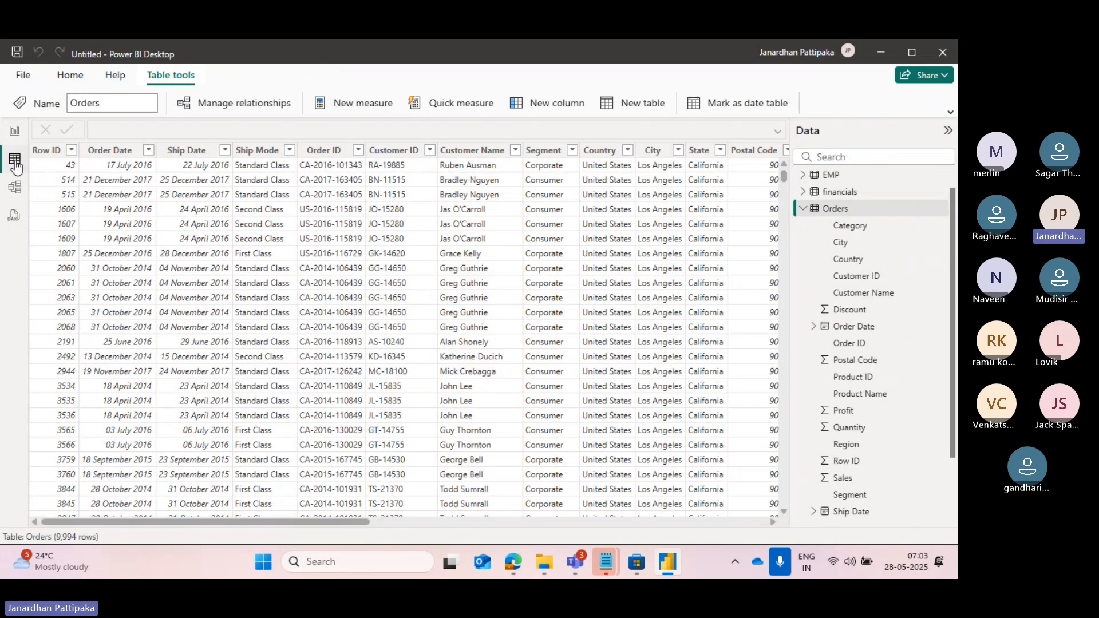
{"action": "left_click", "coordinate": [16, 187]}
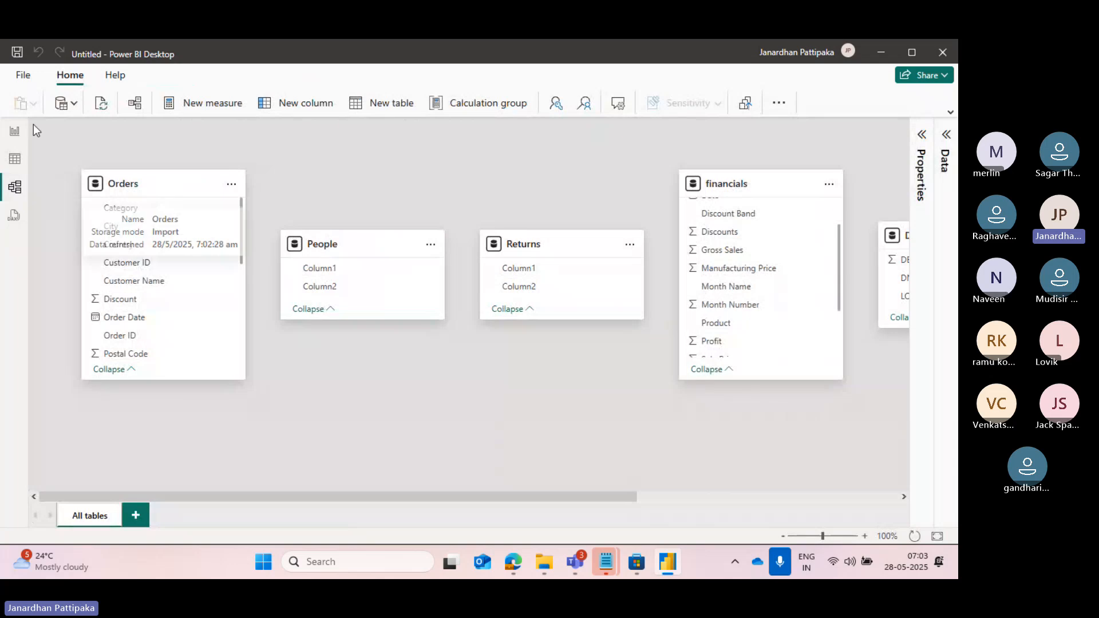
{"action": "left_click", "coordinate": [15, 131]}
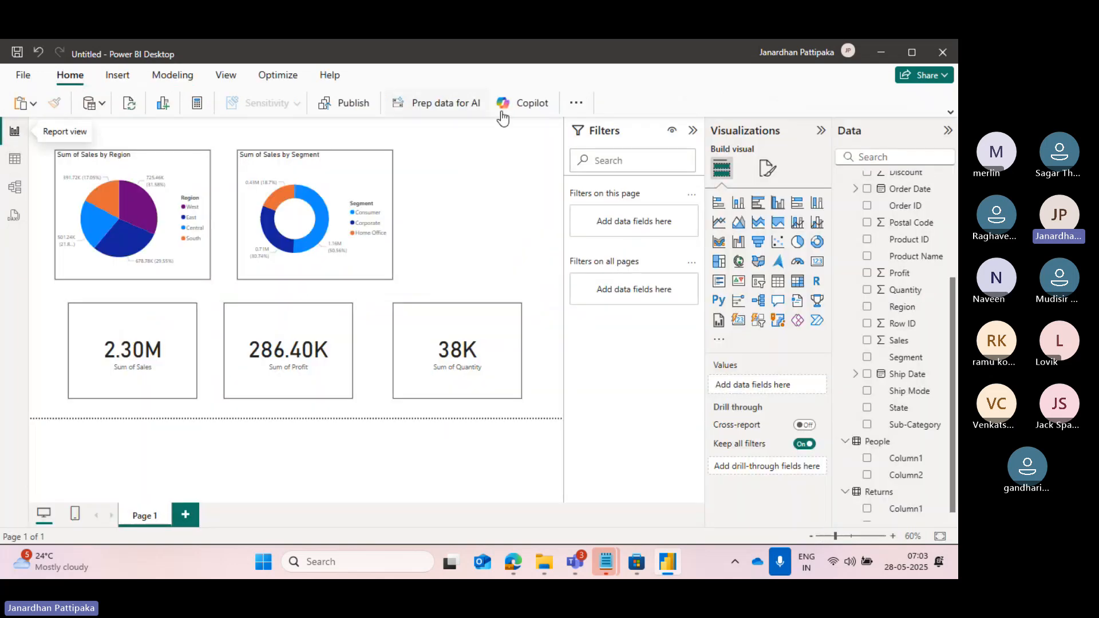
Open Power Query Editor, remove the Segment column from the financials query, and close and apply the change.
{"action": "left_click", "coordinate": [577, 103]}
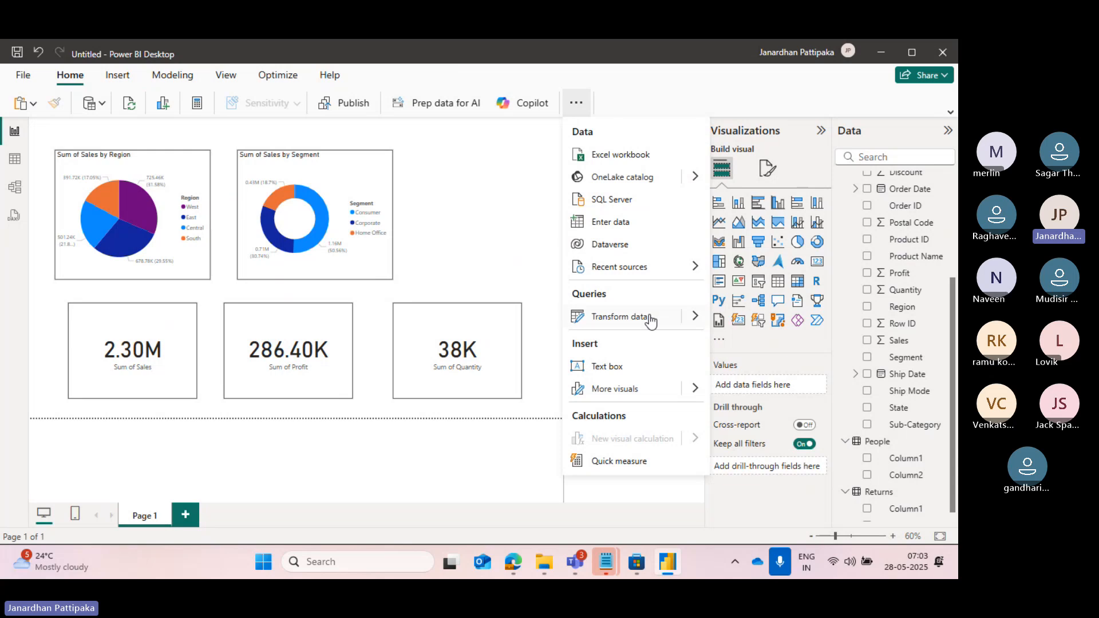
{"action": "mouse_move", "coordinate": [679, 322]}
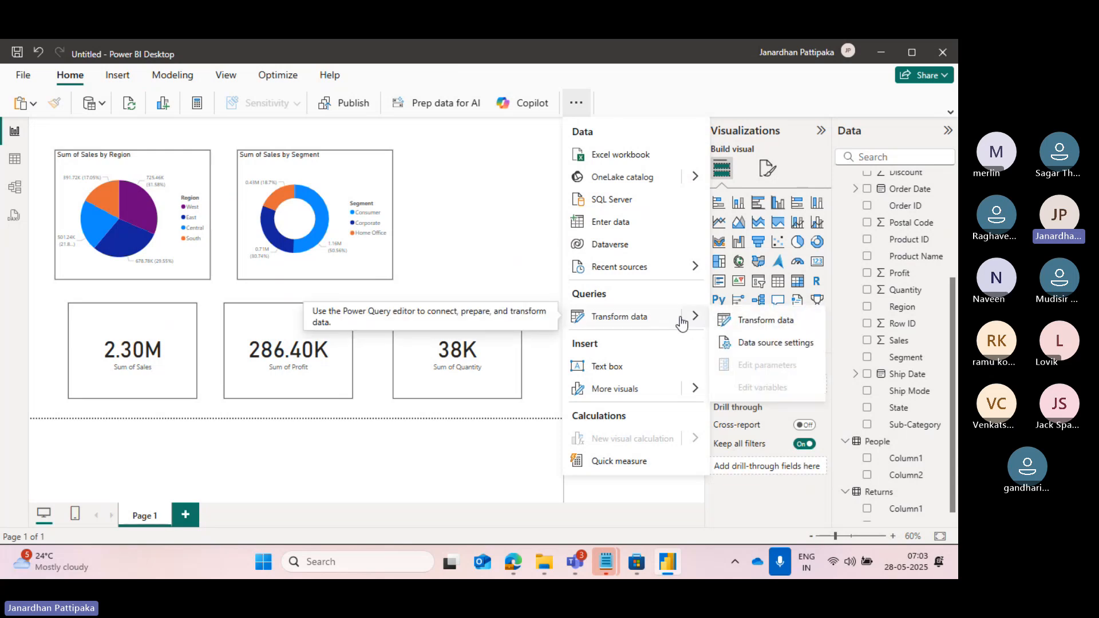
{"action": "left_click", "coordinate": [756, 321]}
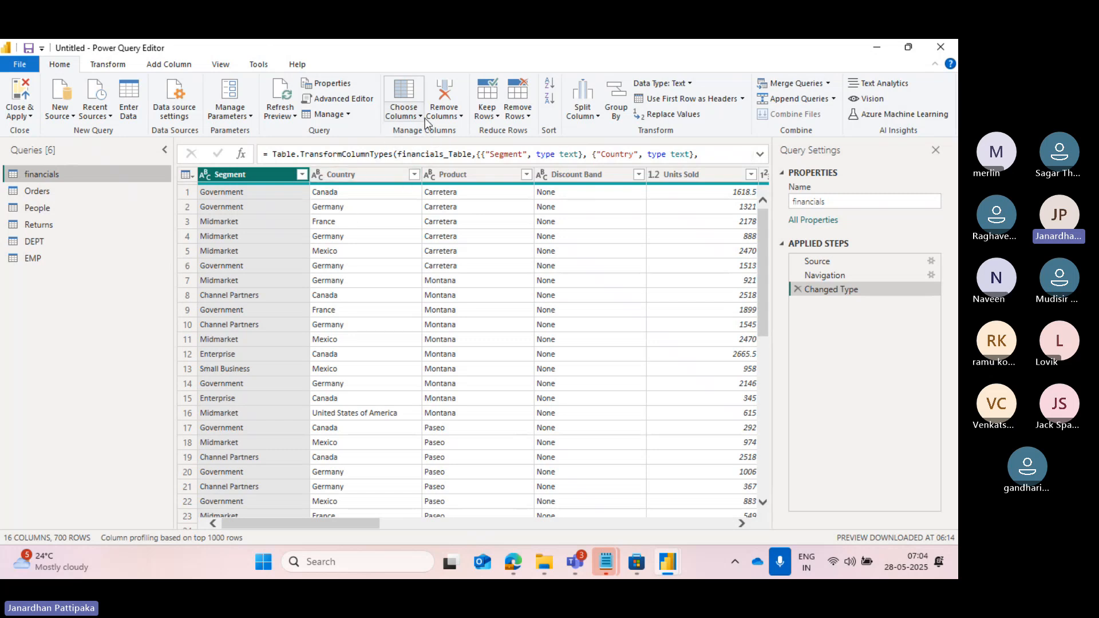
{"action": "left_click", "coordinate": [460, 115]}
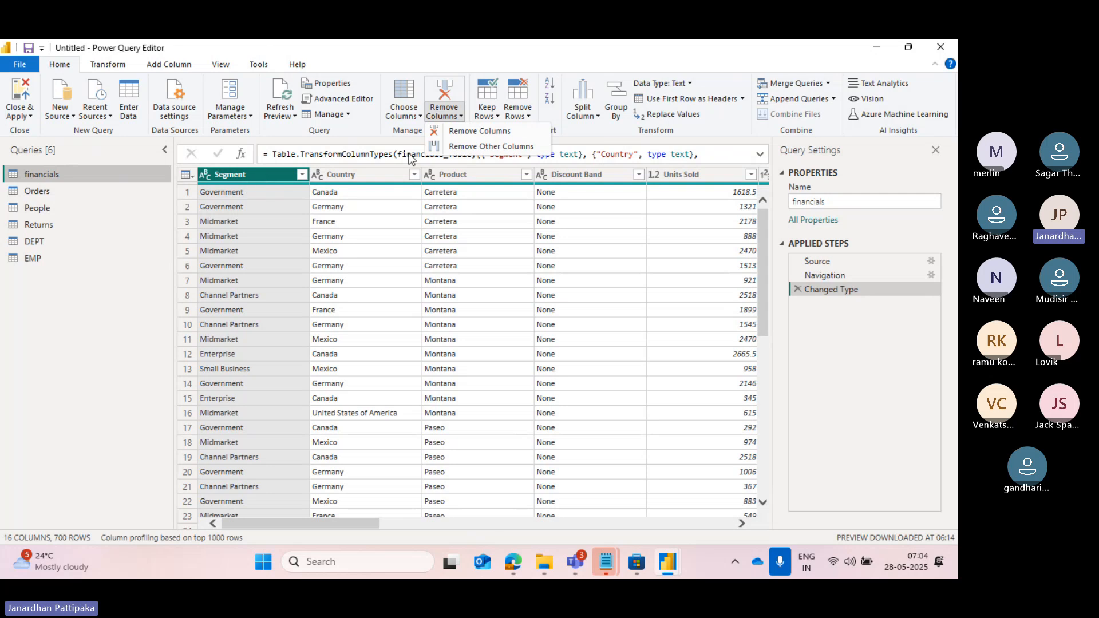
{"action": "left_click", "coordinate": [466, 130]}
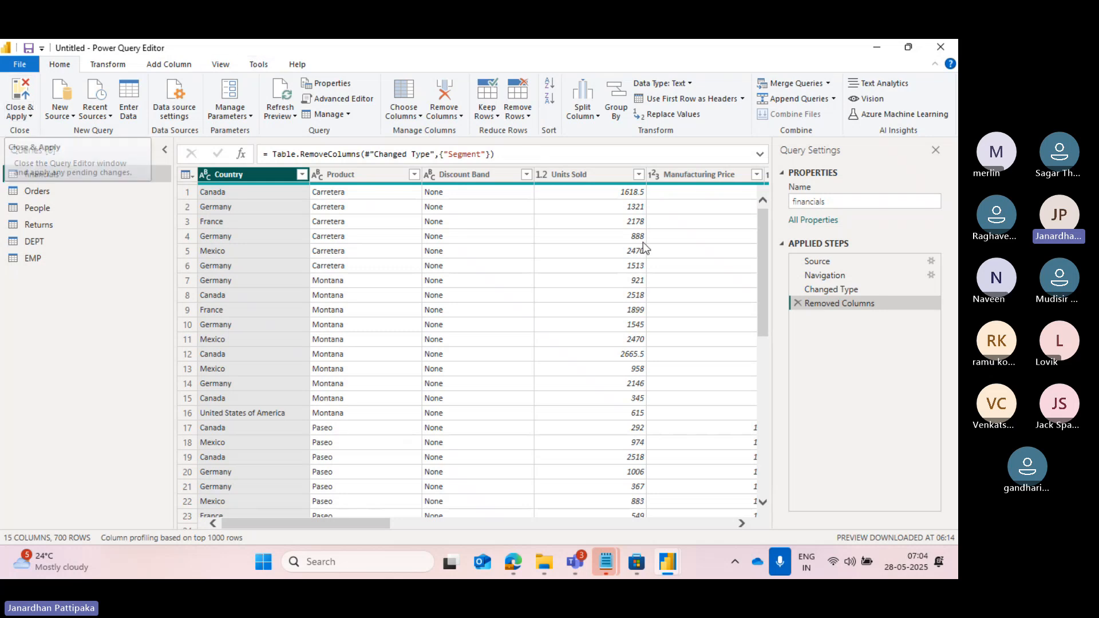
{"action": "left_click", "coordinate": [31, 116]}
{"action": "left_click", "coordinate": [46, 132]}
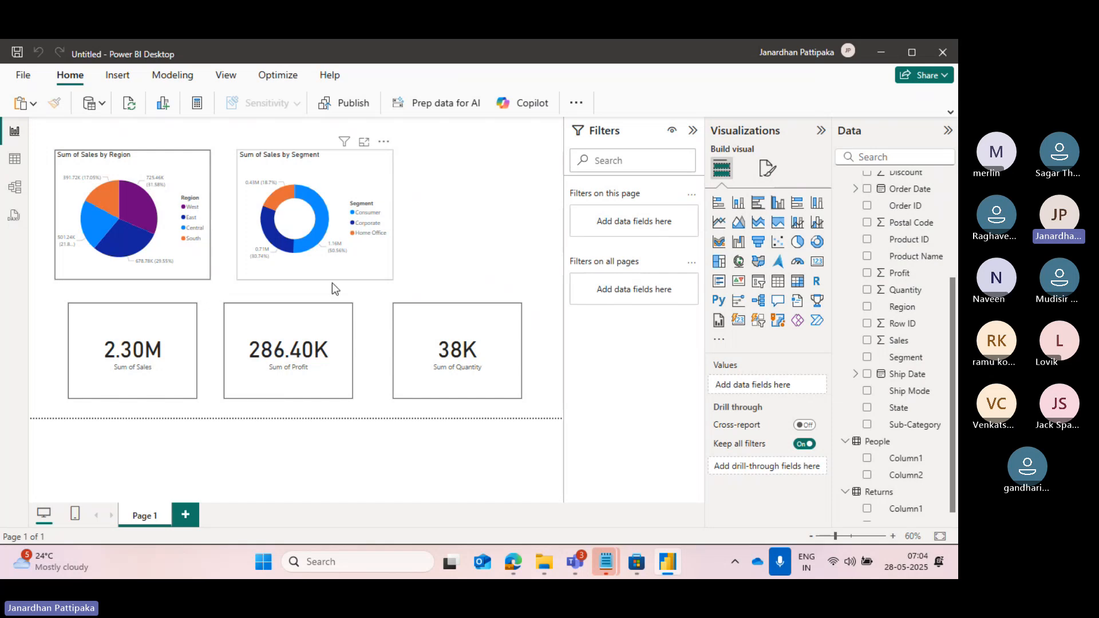
Switch to the Microsoft Teams meeting window and stop the recording and transcription.
{"action": "mouse_move", "coordinate": [578, 566]}
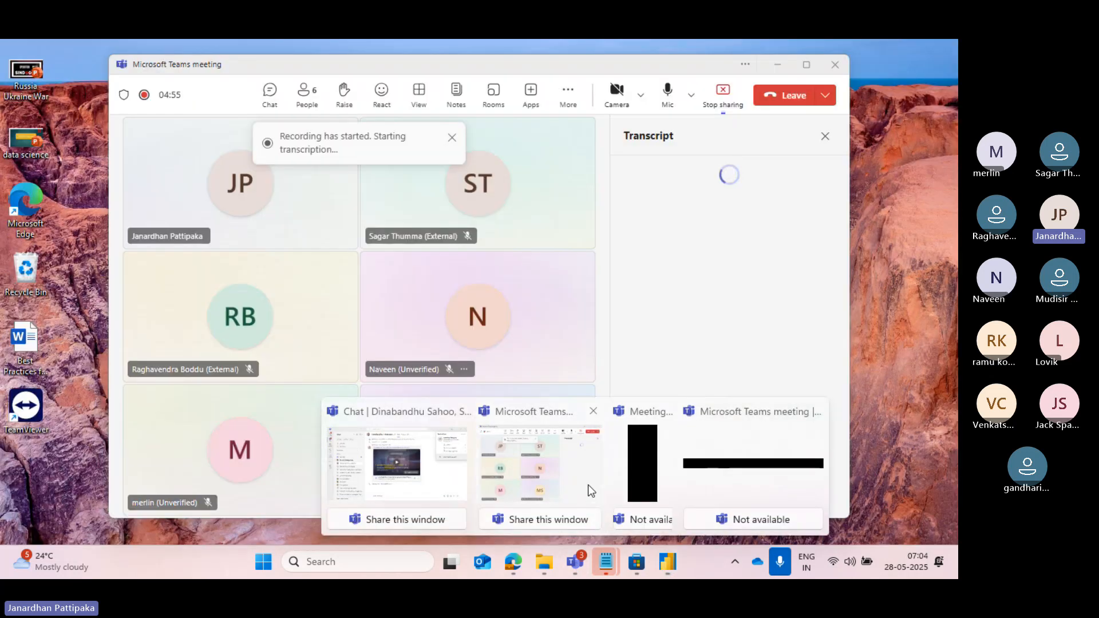
{"action": "left_click", "coordinate": [588, 486]}
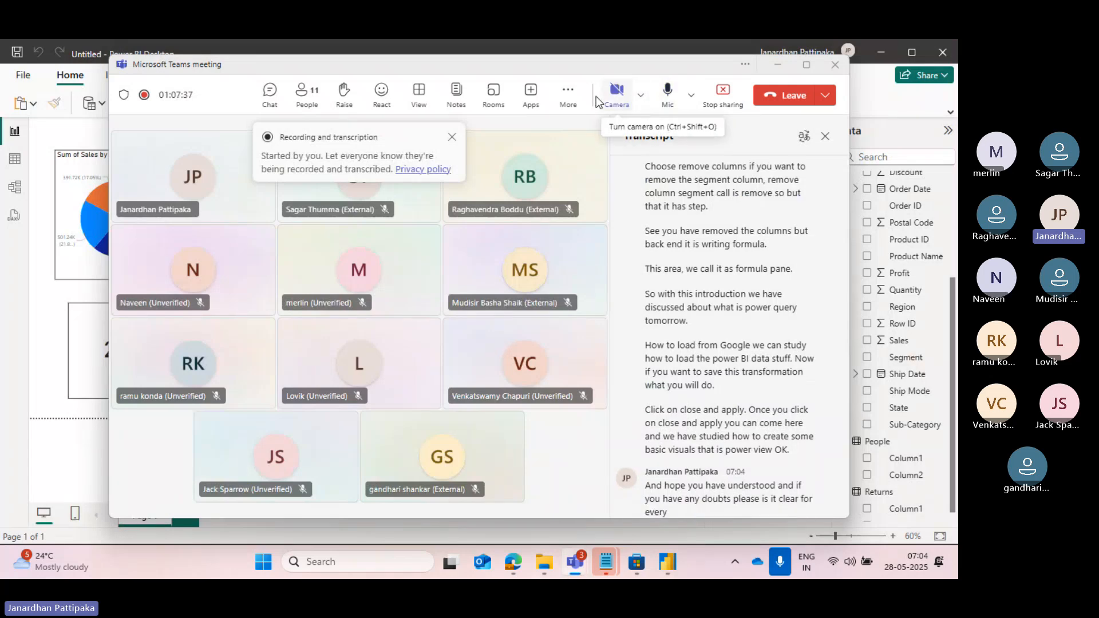
{"action": "left_click", "coordinate": [568, 94]}
{"action": "mouse_move", "coordinate": [608, 133]}
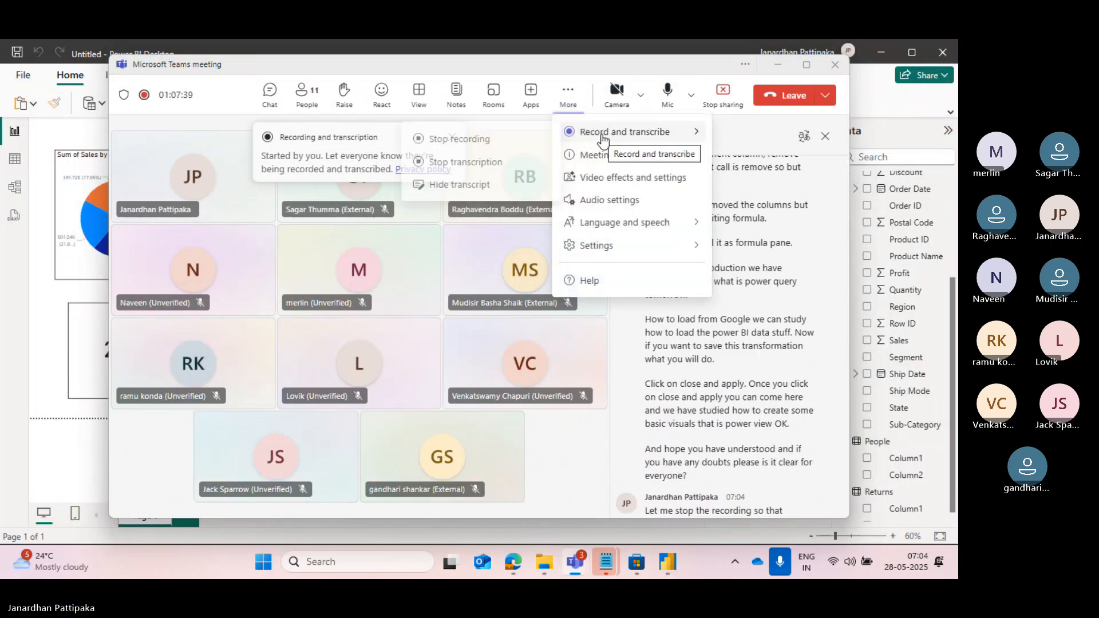
{"action": "left_click", "coordinate": [472, 142]}
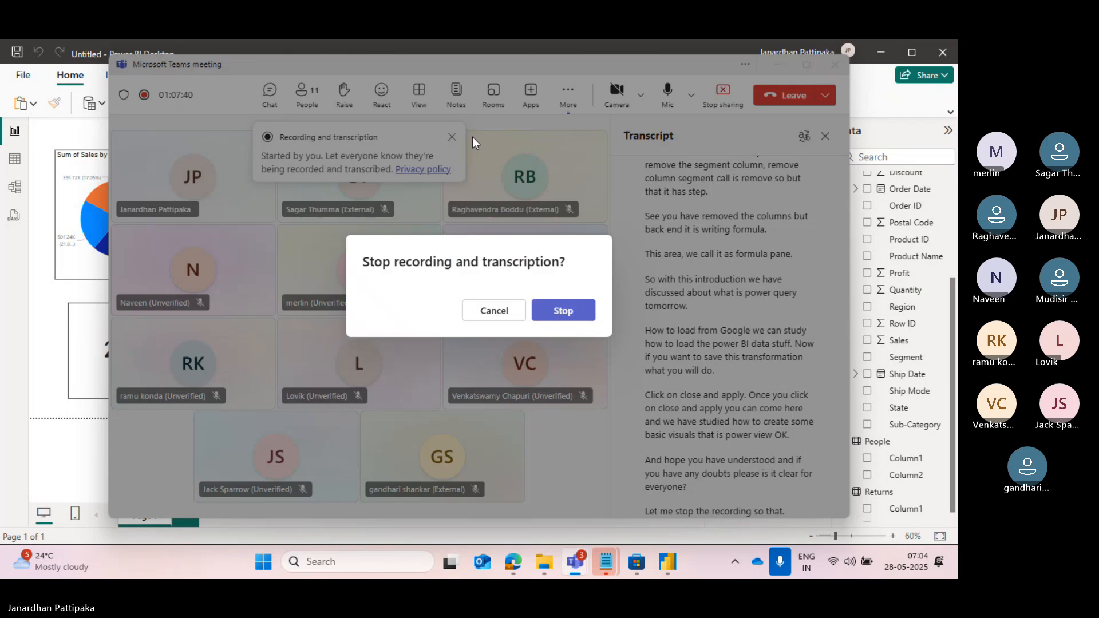
{"action": "left_click", "coordinate": [554, 309]}
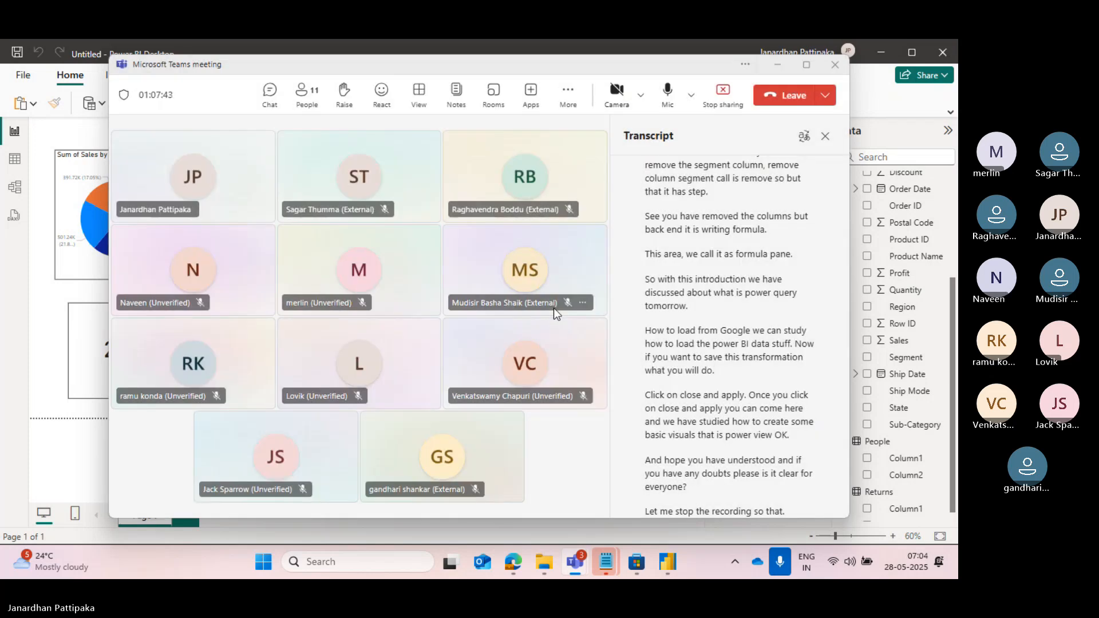